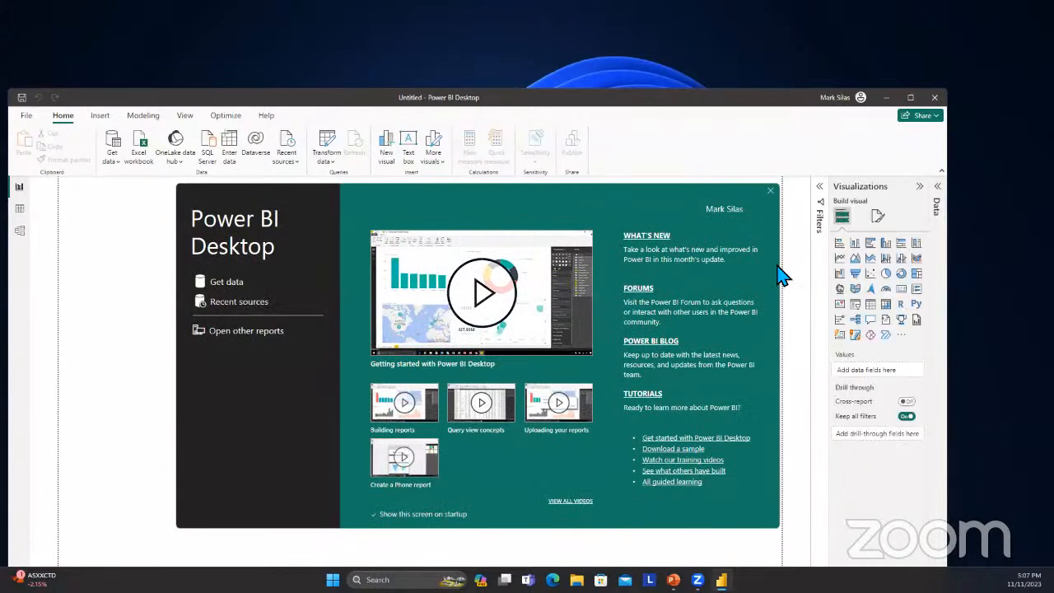
Dismiss the start screen to reach the blank report.
{"action": "left_click", "coordinate": [772, 192]}
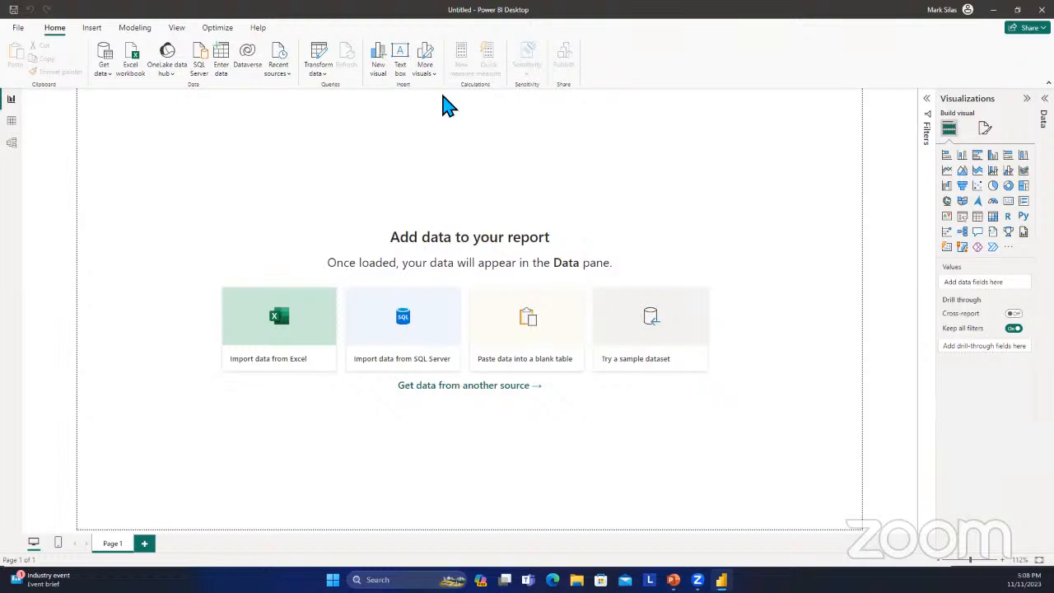
{"action": "left_click", "coordinate": [106, 76]}
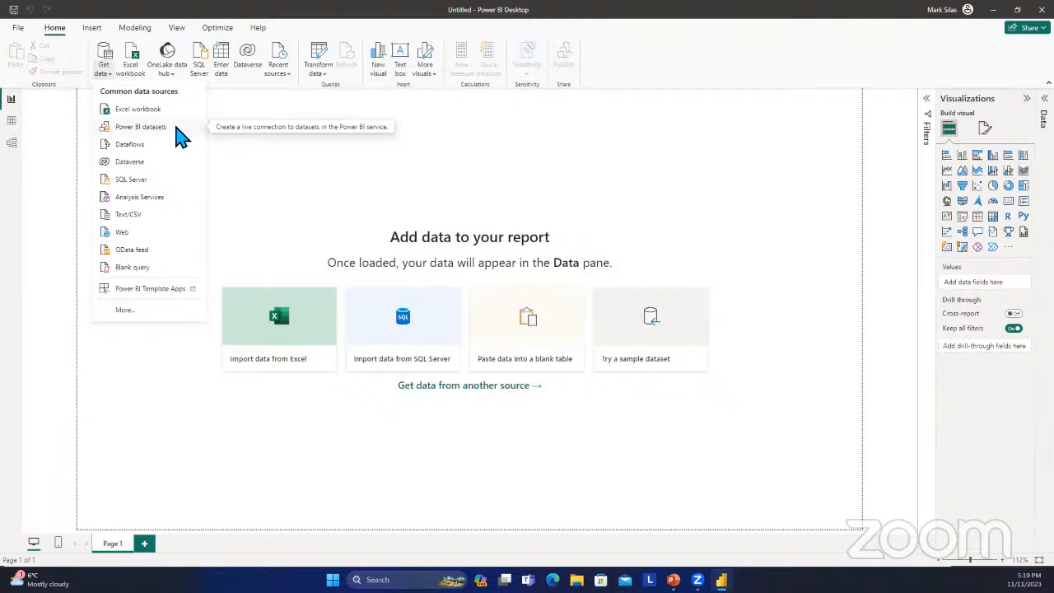
{"action": "left_click", "coordinate": [160, 110]}
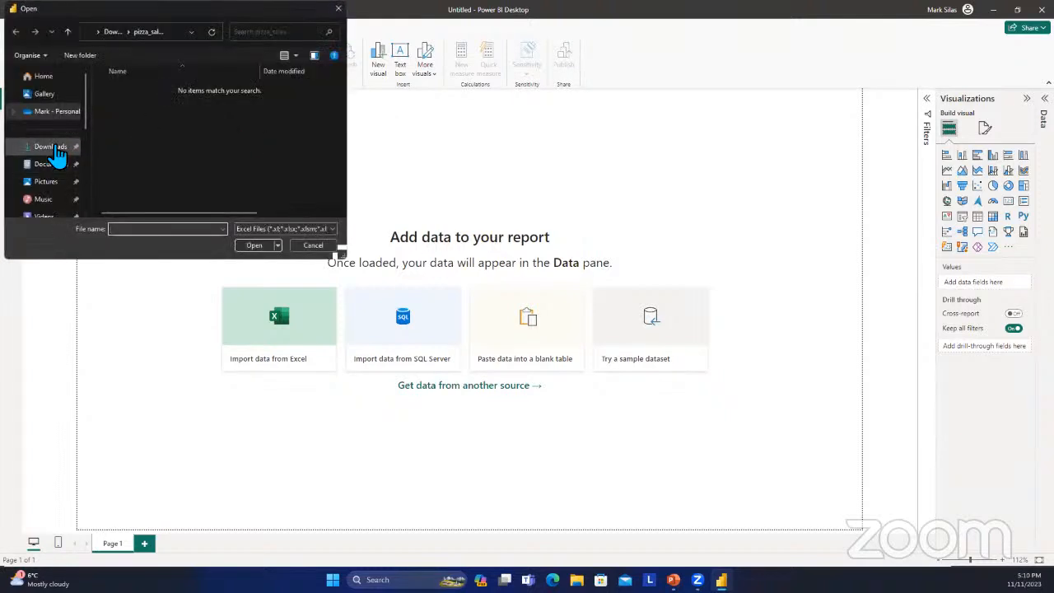
{"action": "left_click", "coordinate": [116, 151]}
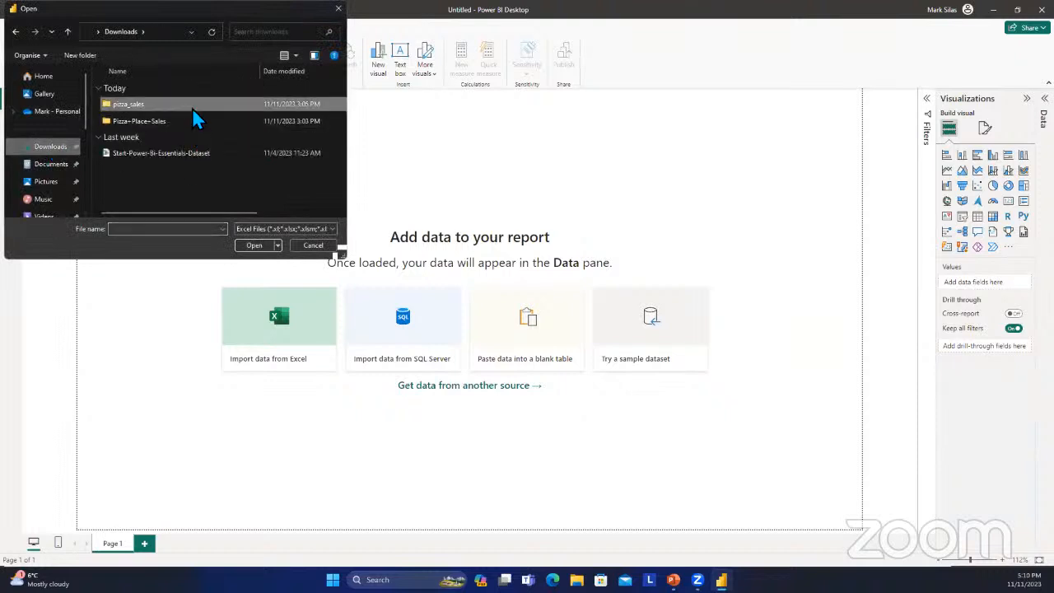
{"action": "double_click", "coordinate": [193, 107]}
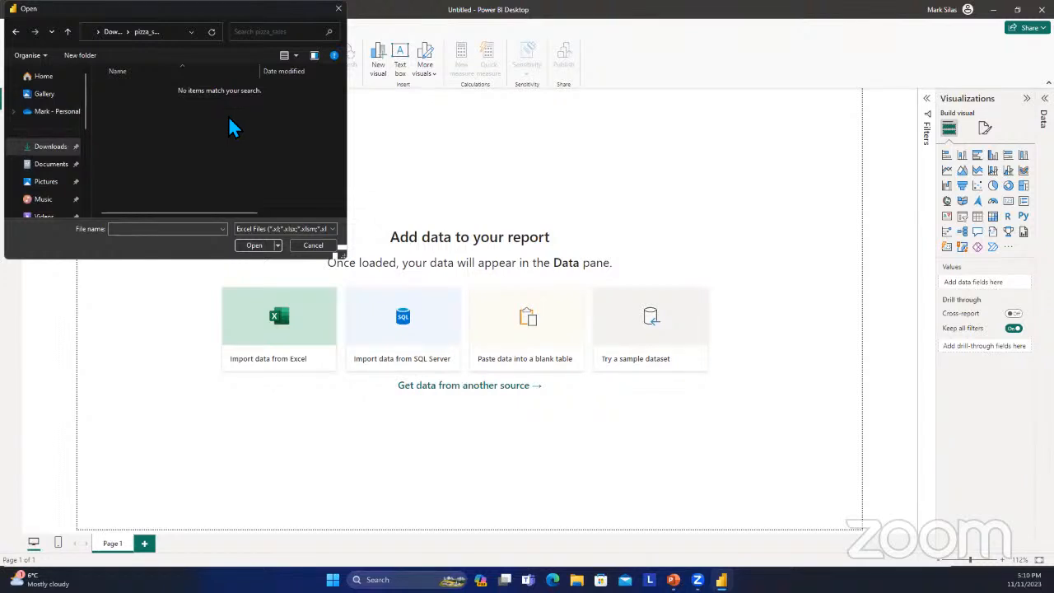
{"action": "left_click", "coordinate": [67, 33]}
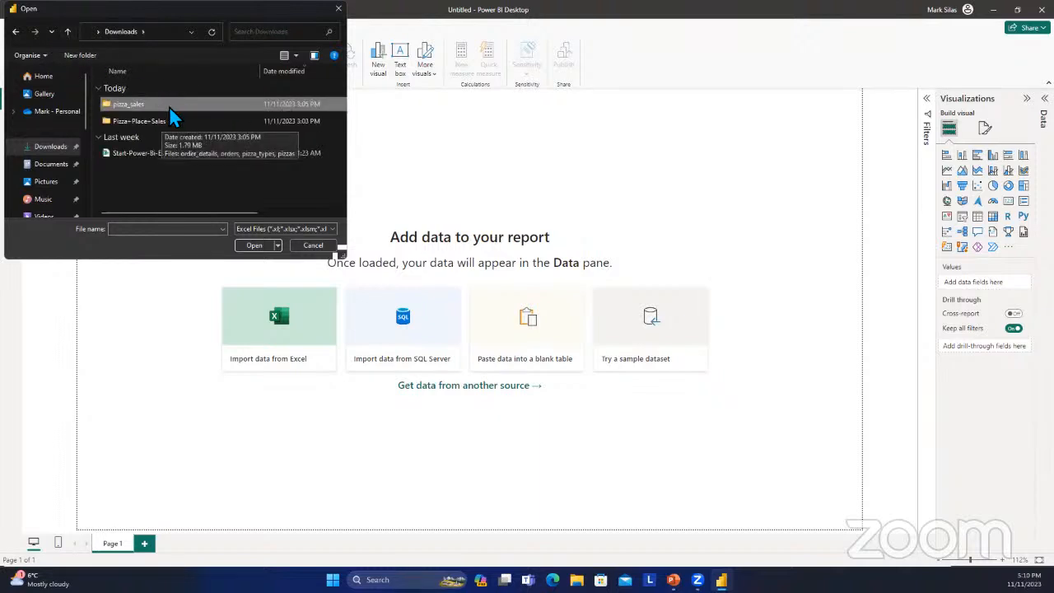
{"action": "double_click", "coordinate": [176, 107]}
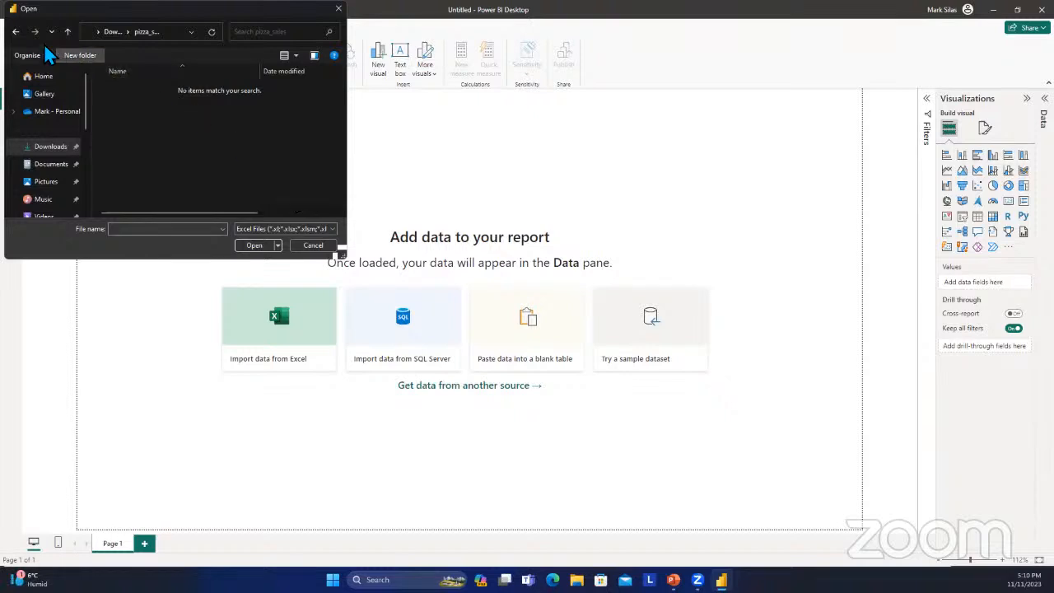
{"action": "left_click", "coordinate": [15, 32]}
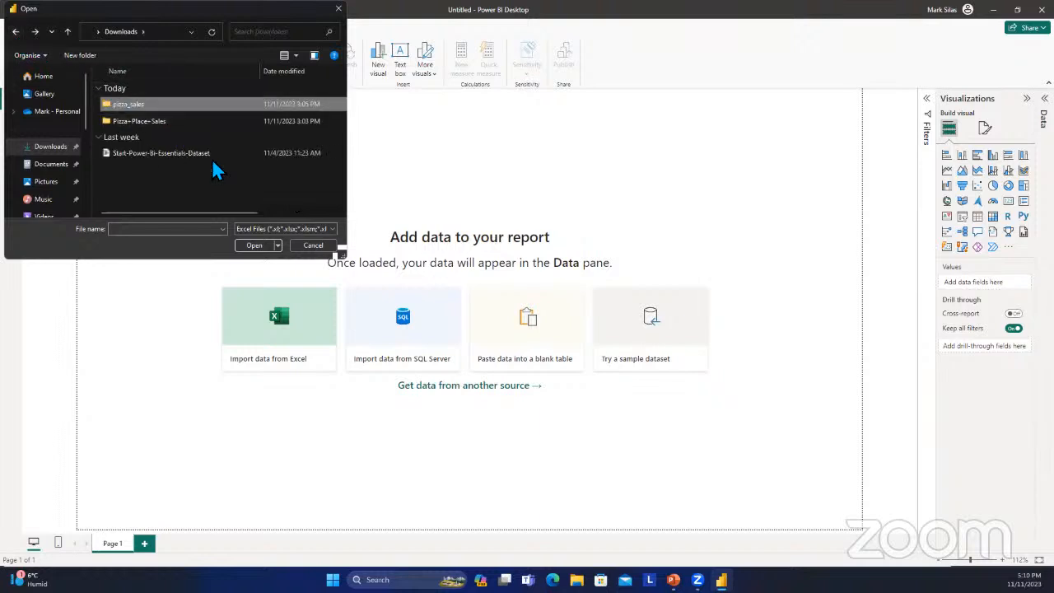
{"action": "left_click", "coordinate": [314, 247]}
Import the order_details CSV file from the pizza_sales folder and load it into the report.
{"action": "left_click", "coordinate": [107, 73]}
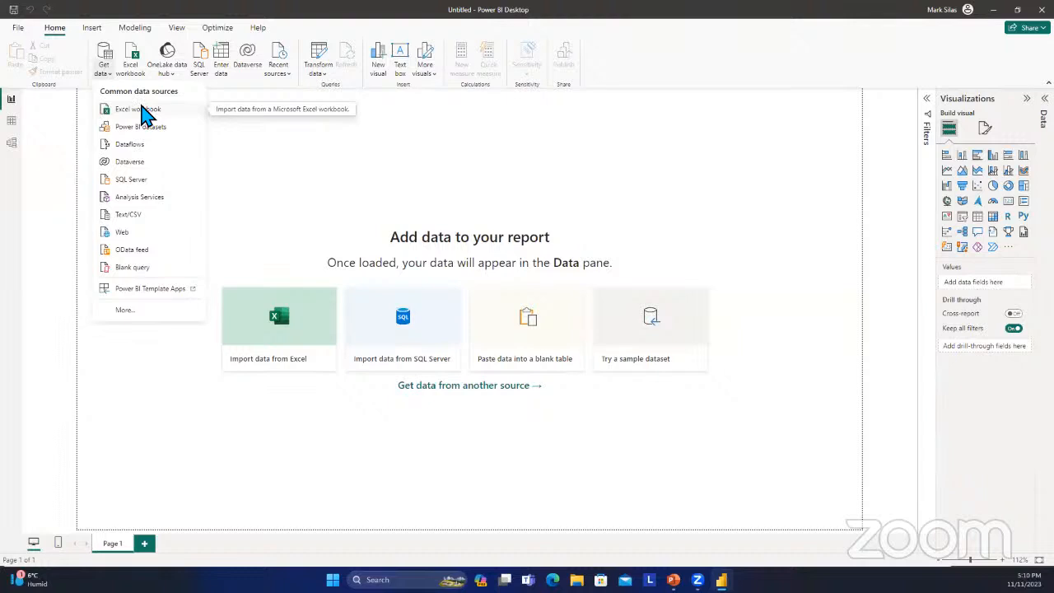
{"action": "left_click", "coordinate": [152, 219]}
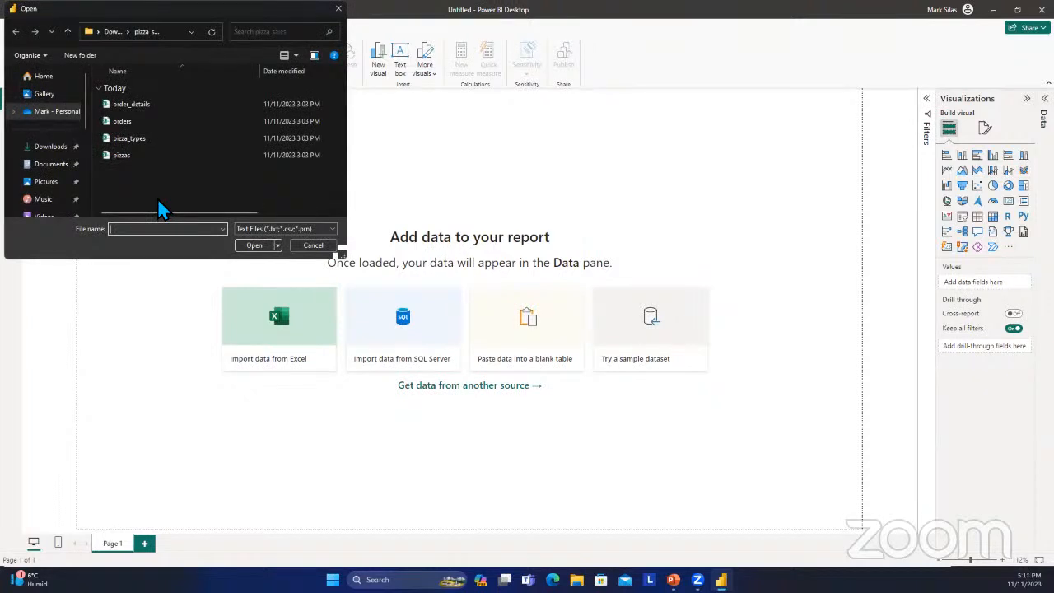
{"action": "left_click", "coordinate": [151, 104]}
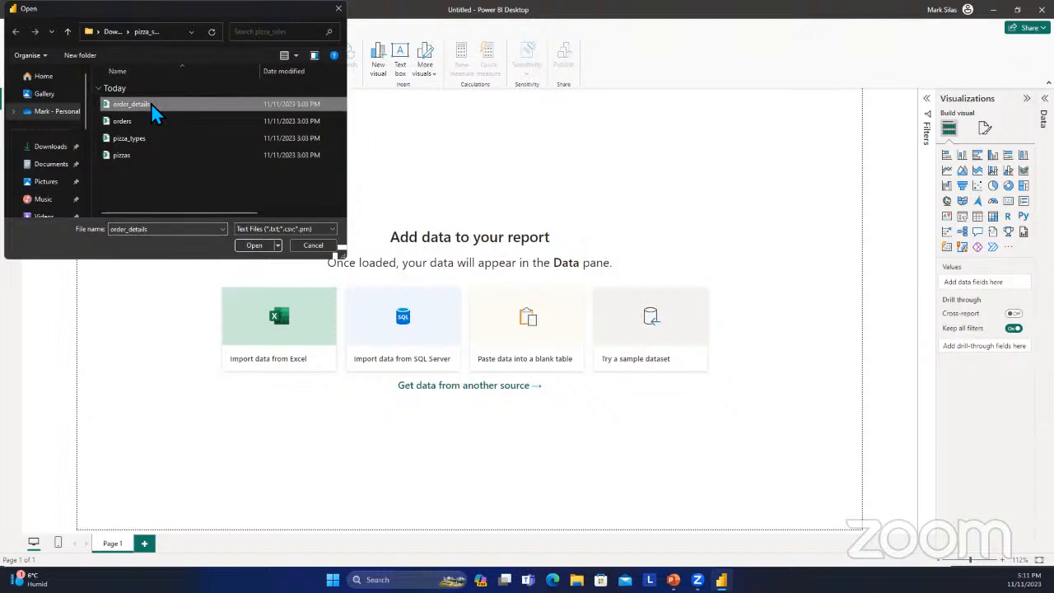
{"action": "left_click", "coordinate": [243, 246]}
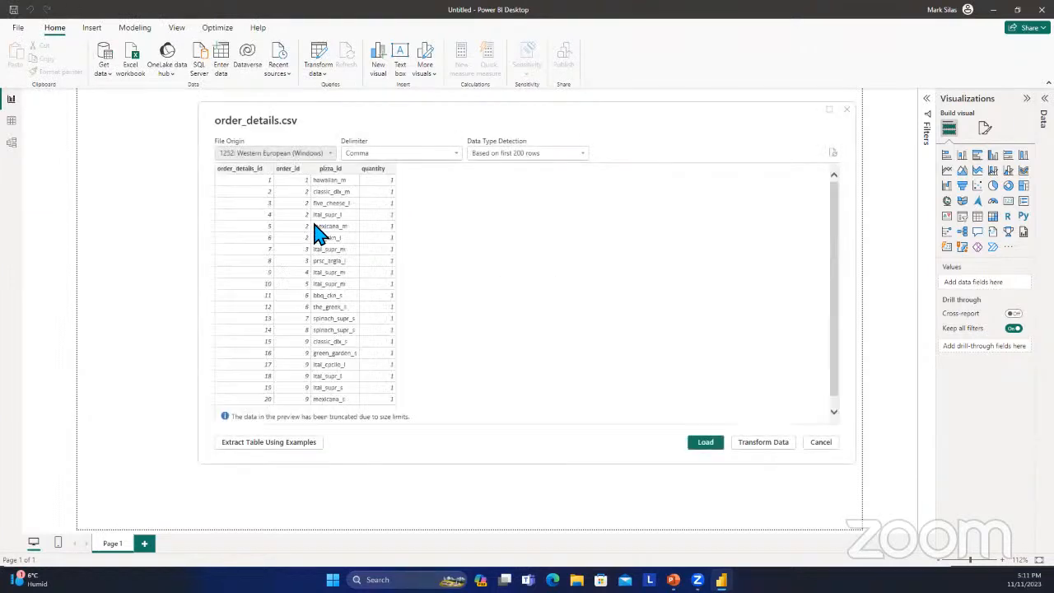
{"action": "left_click", "coordinate": [700, 444]}
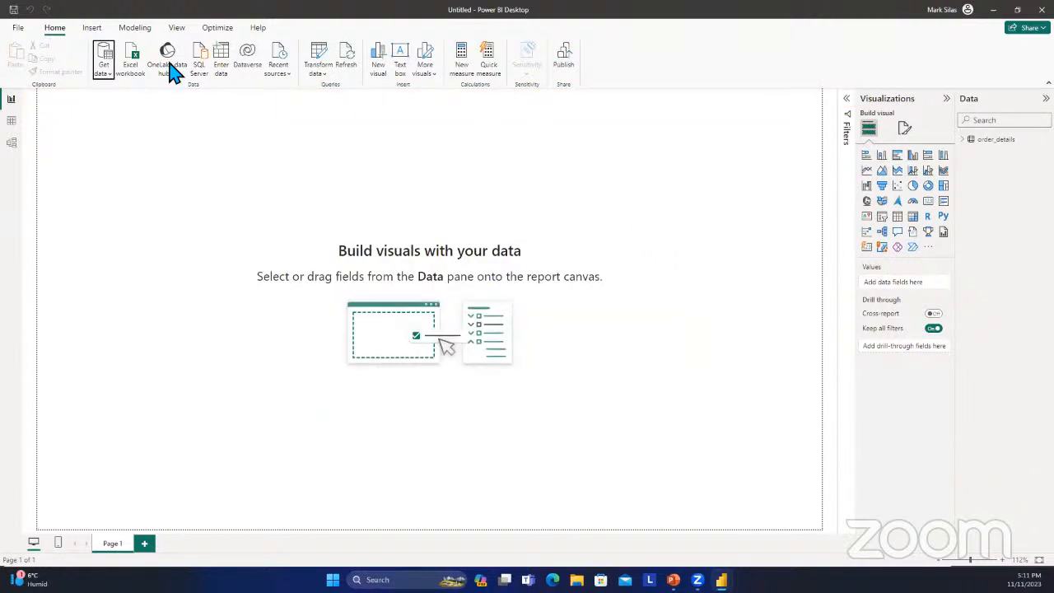
{"action": "left_click", "coordinate": [105, 73]}
{"action": "left_click", "coordinate": [123, 111]}
{"action": "left_click", "coordinate": [340, 10]}
Import the orders CSV file from the pizza_sales folder and load it into the report.
{"action": "left_click", "coordinate": [103, 69]}
{"action": "left_click", "coordinate": [153, 213]}
{"action": "left_click", "coordinate": [141, 120]}
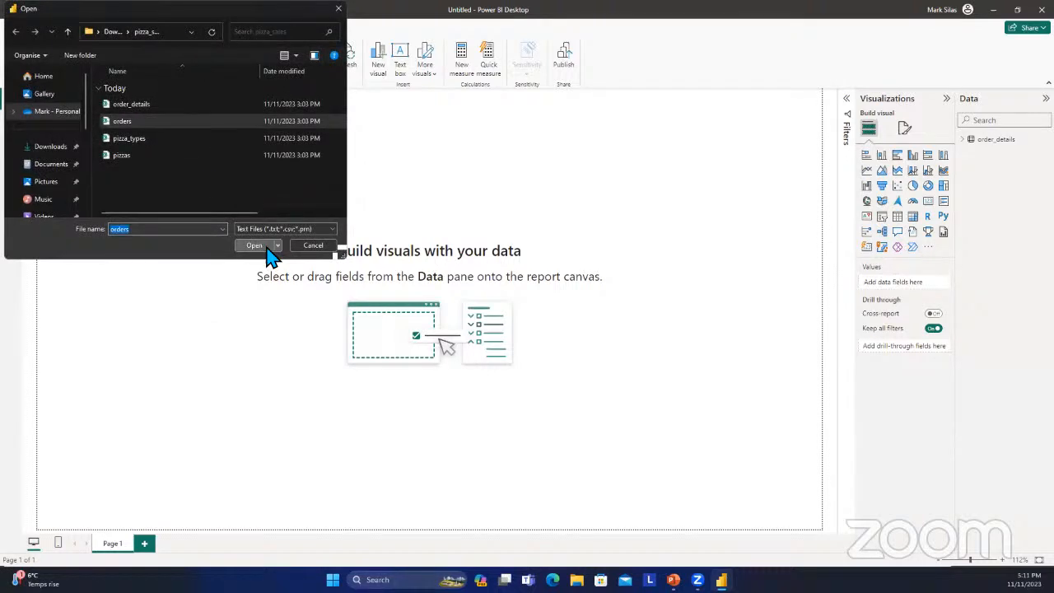
{"action": "left_click", "coordinate": [268, 250]}
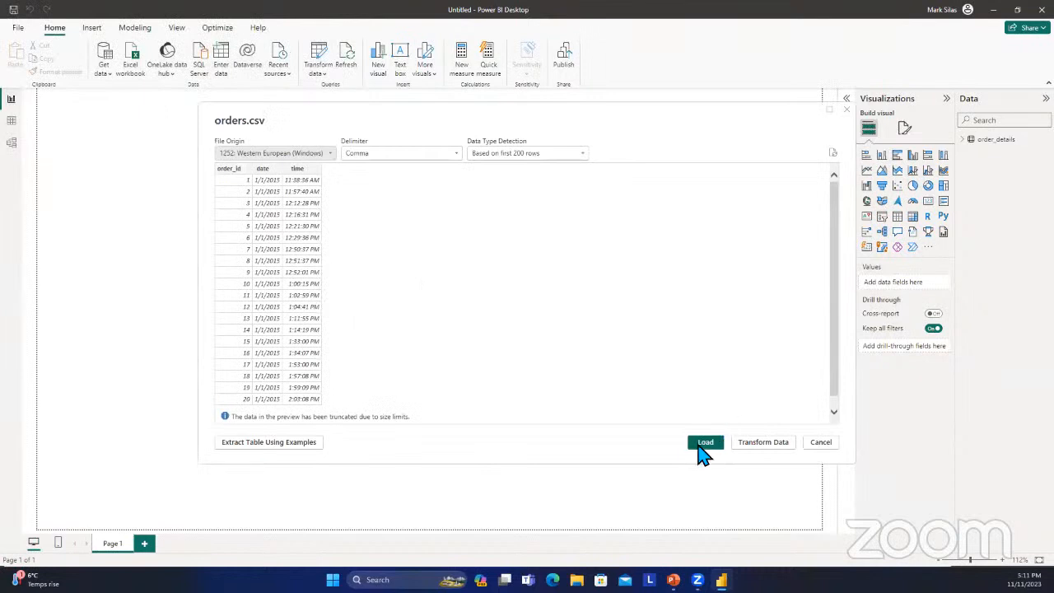
{"action": "left_click", "coordinate": [701, 449]}
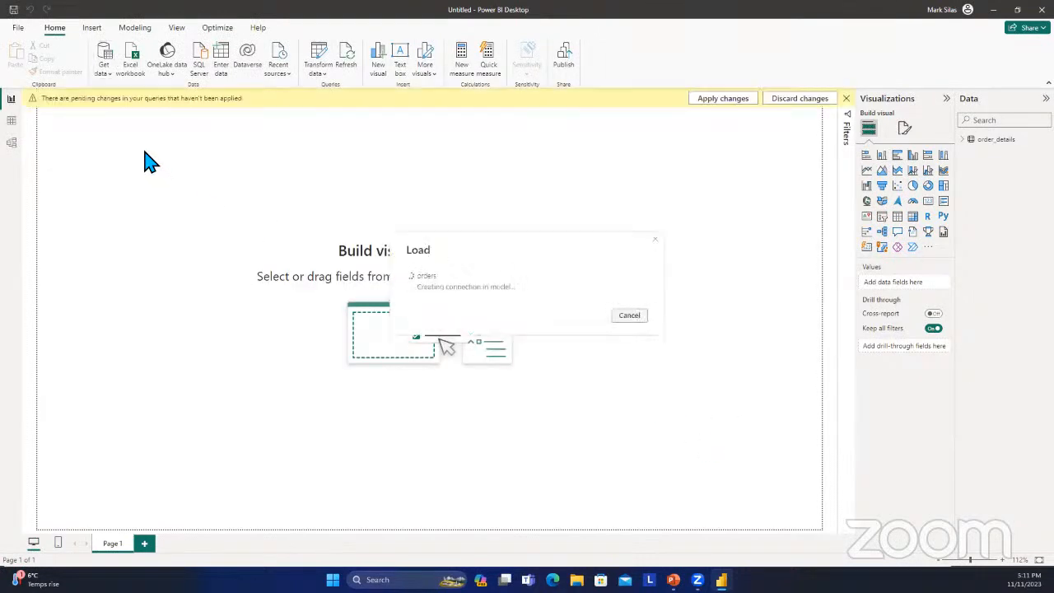
Import the pizza_types CSV file from the pizza_sales folder and load it into the report.
{"action": "left_click", "coordinate": [104, 66]}
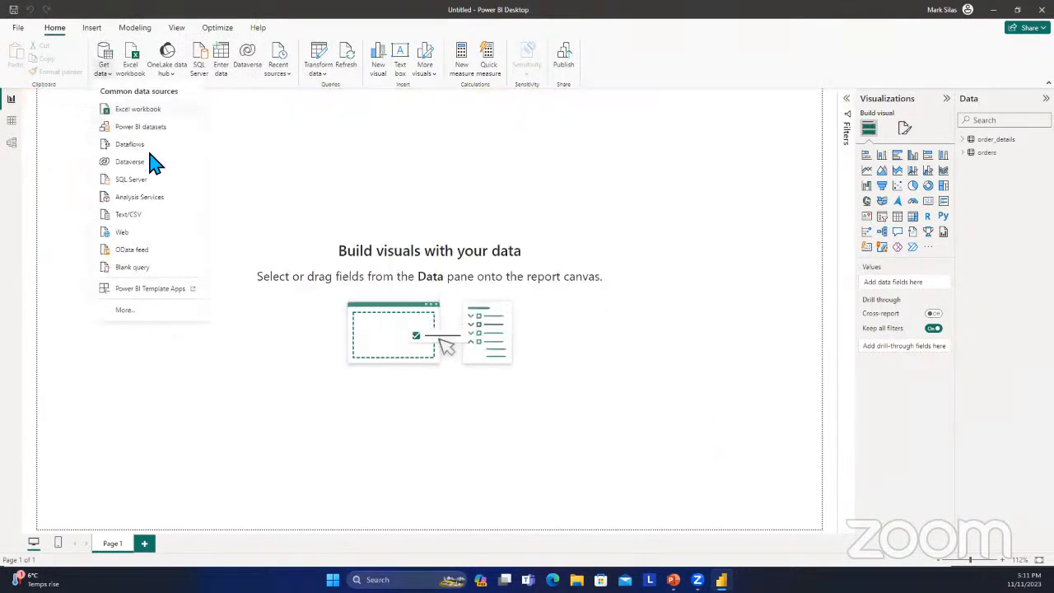
{"action": "left_click", "coordinate": [144, 216]}
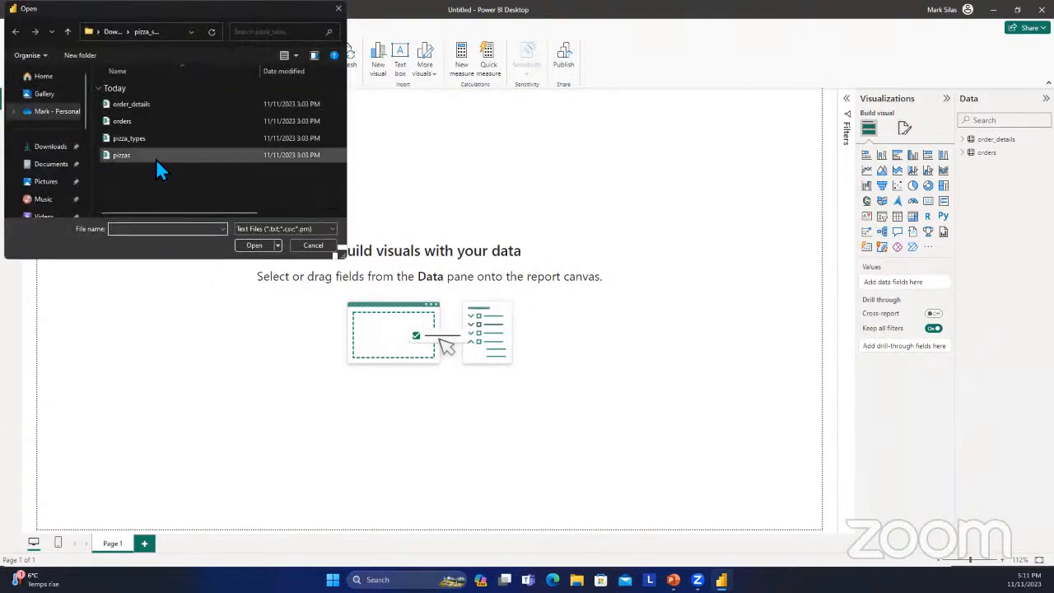
{"action": "left_click", "coordinate": [156, 138]}
{"action": "left_click", "coordinate": [255, 246]}
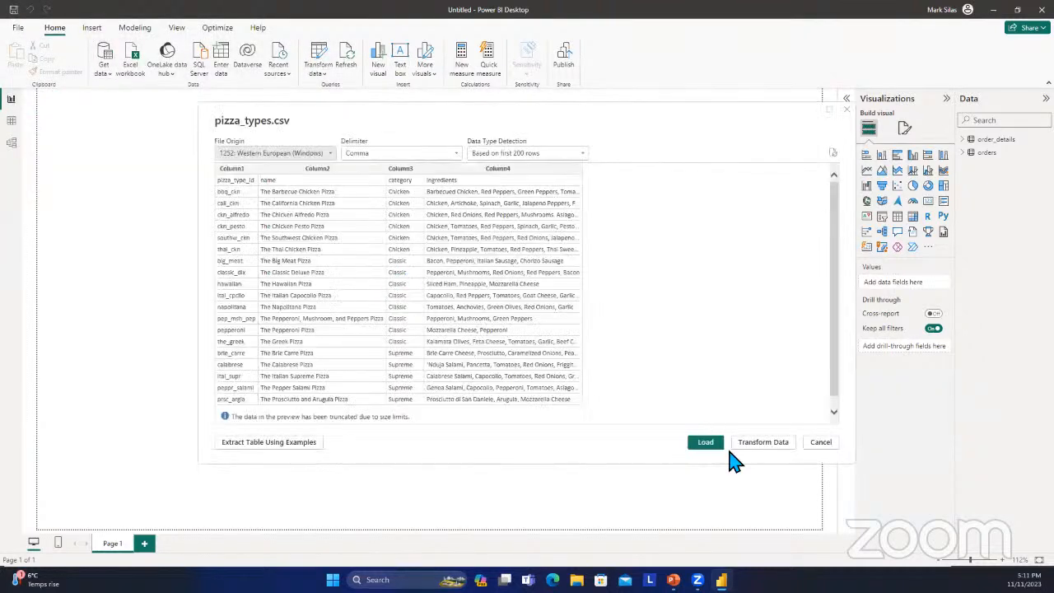
{"action": "left_click", "coordinate": [705, 444]}
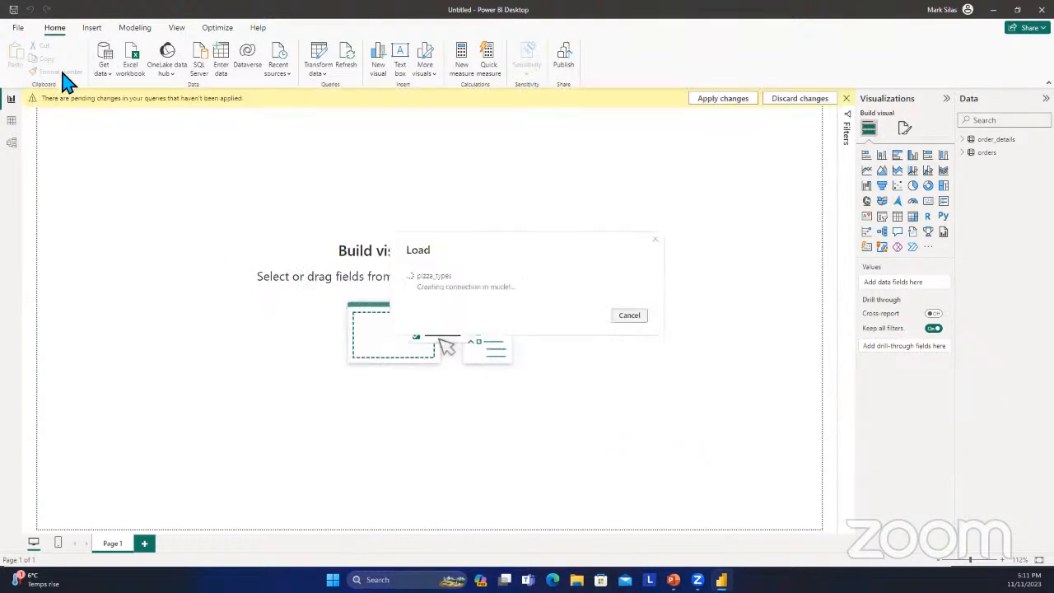
Import the pizzas CSV file from the pizza_sales folder and load it into the report.
{"action": "left_click", "coordinate": [104, 73]}
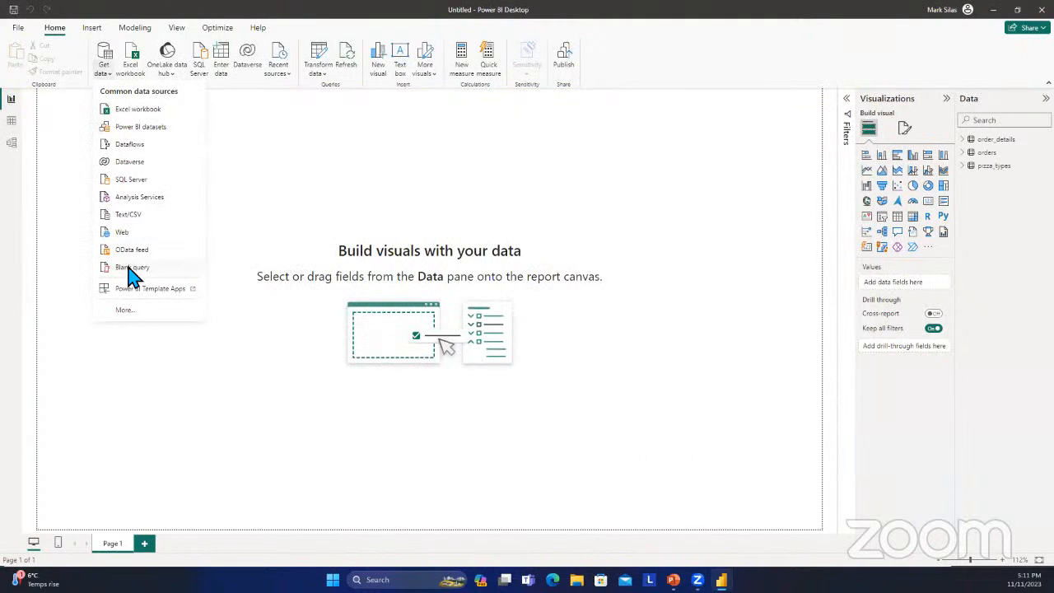
{"action": "left_click", "coordinate": [143, 217]}
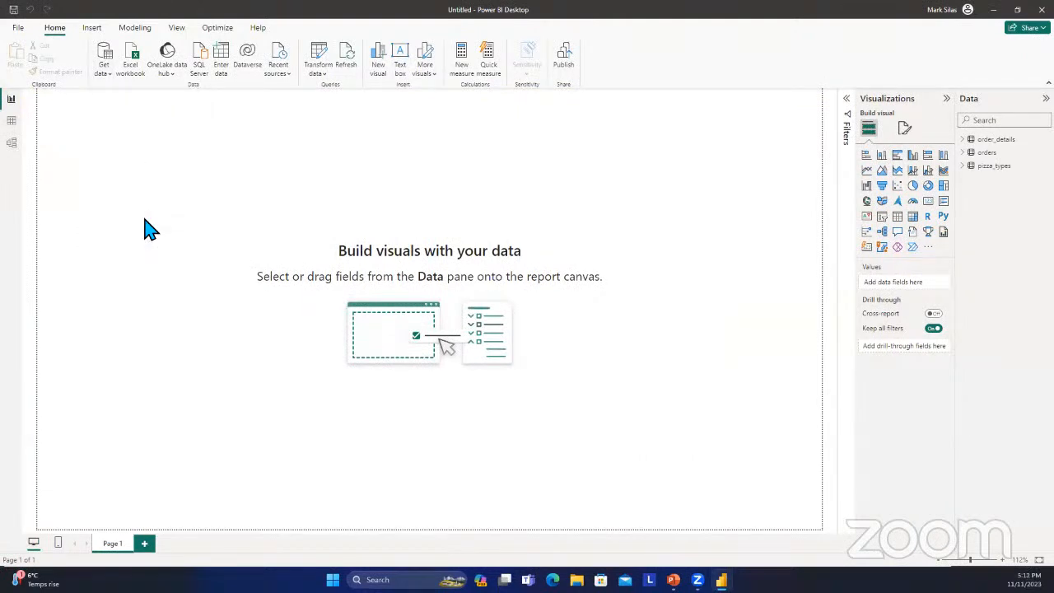
{"action": "left_click", "coordinate": [141, 156]}
{"action": "left_click", "coordinate": [250, 245]}
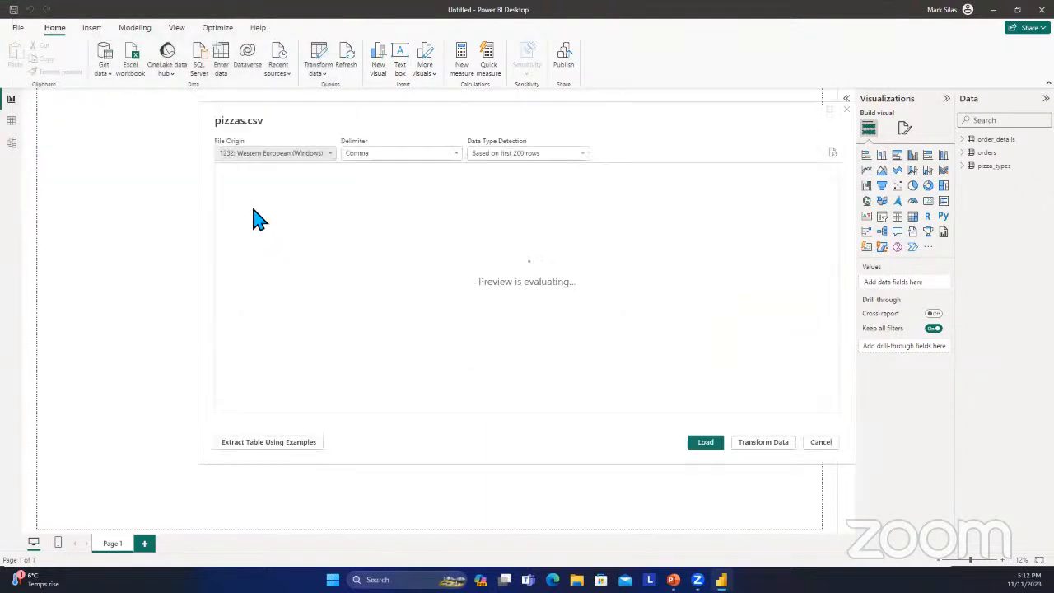
{"action": "left_click", "coordinate": [700, 443]}
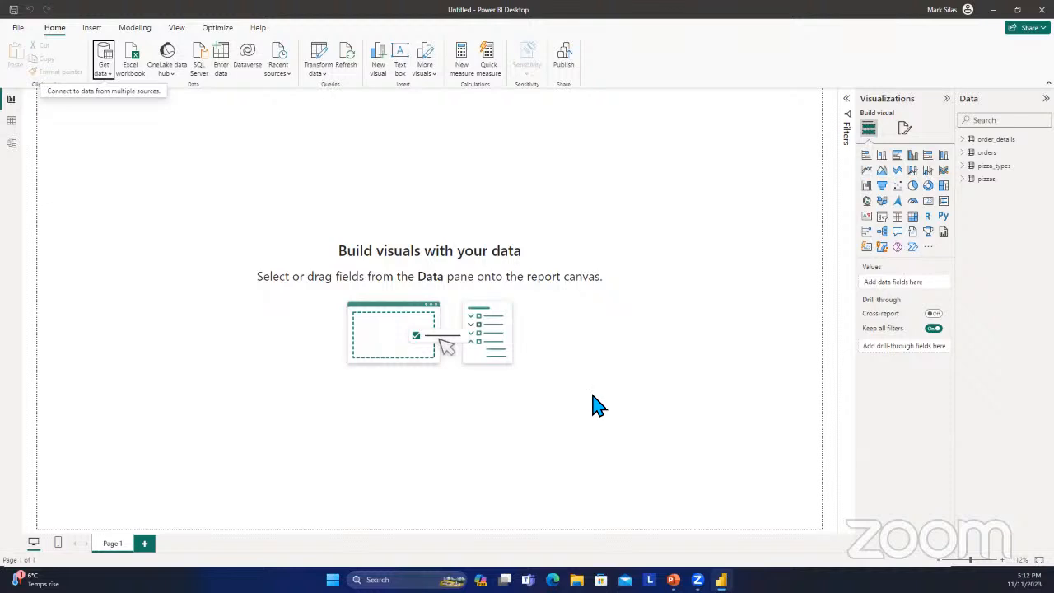
Review the loaded rows and columns of the orders, pizza_types, pizzas and order_details tables in the table view.
{"action": "left_click", "coordinate": [11, 100]}
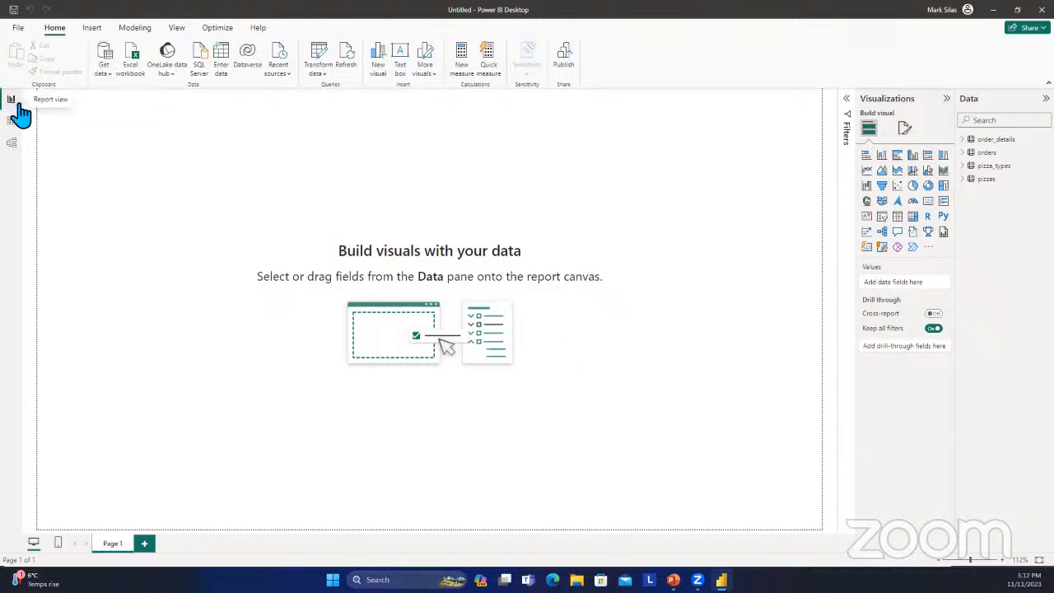
{"action": "left_click", "coordinate": [15, 120]}
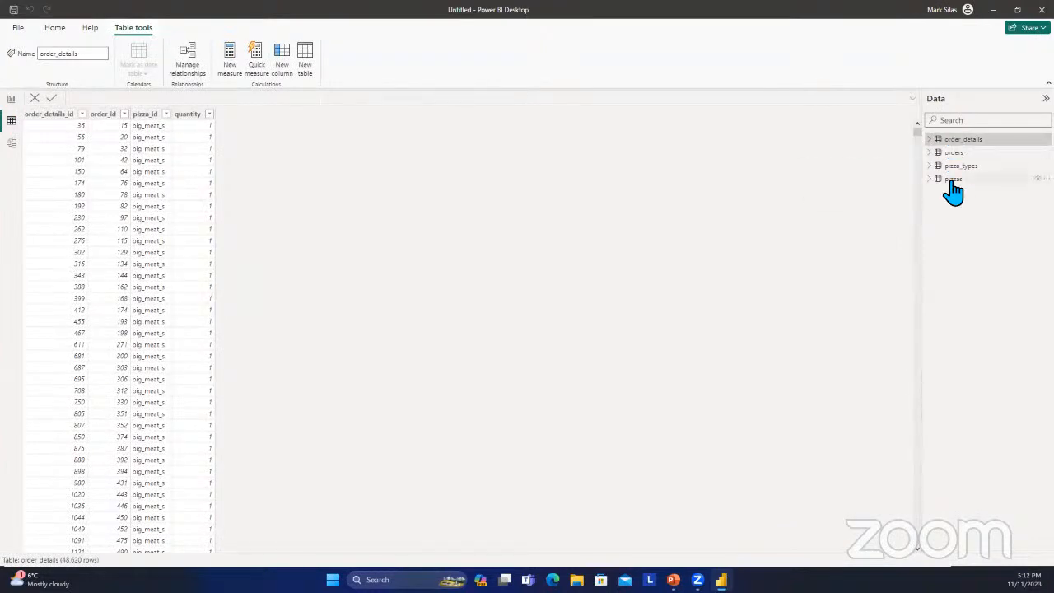
{"action": "left_click", "coordinate": [958, 154]}
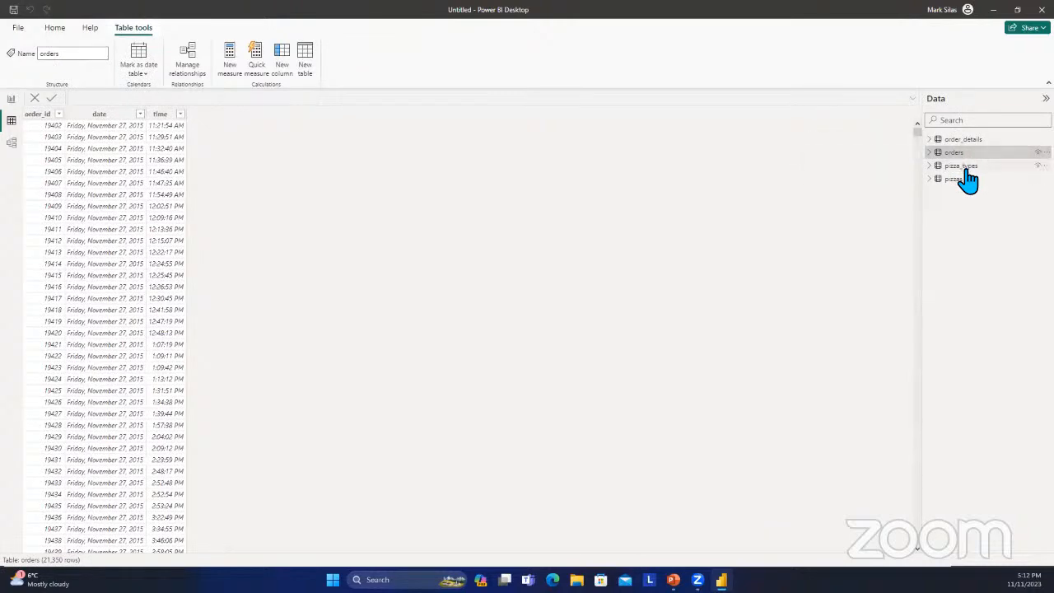
{"action": "left_click", "coordinate": [963, 168]}
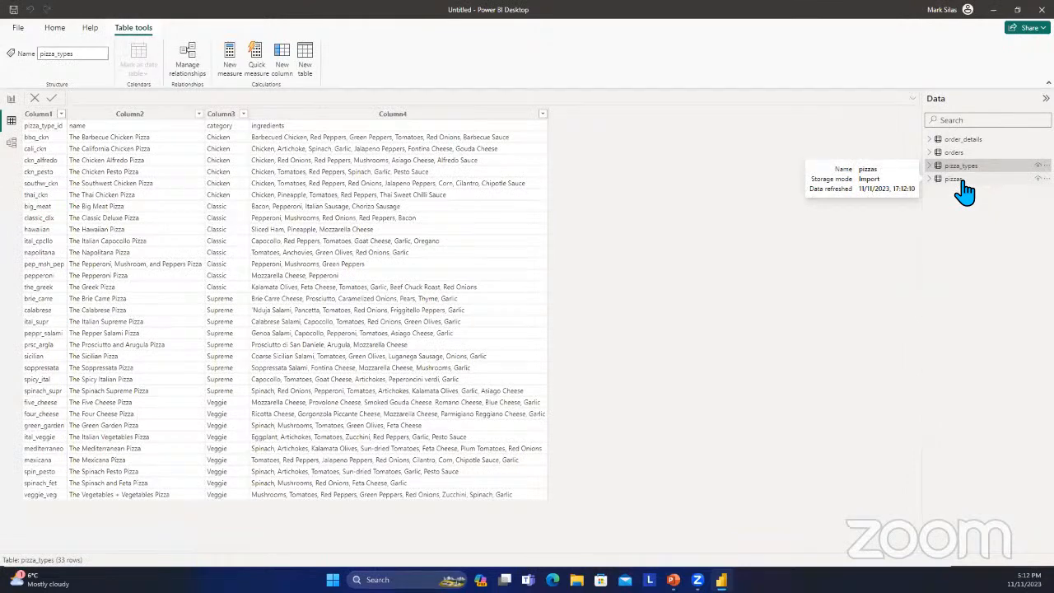
{"action": "left_click", "coordinate": [960, 181]}
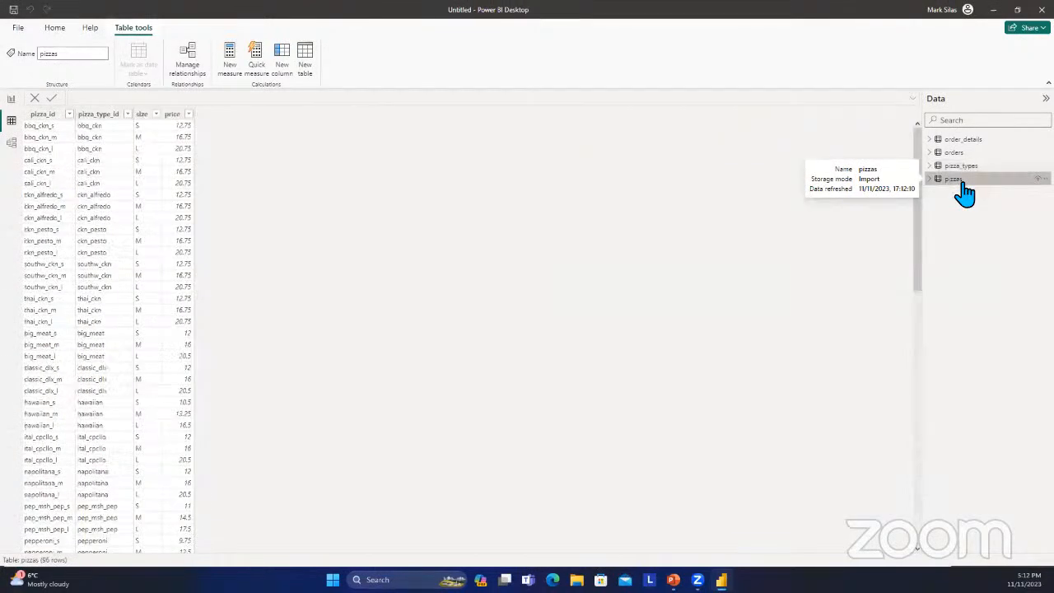
{"action": "left_click", "coordinate": [967, 142]}
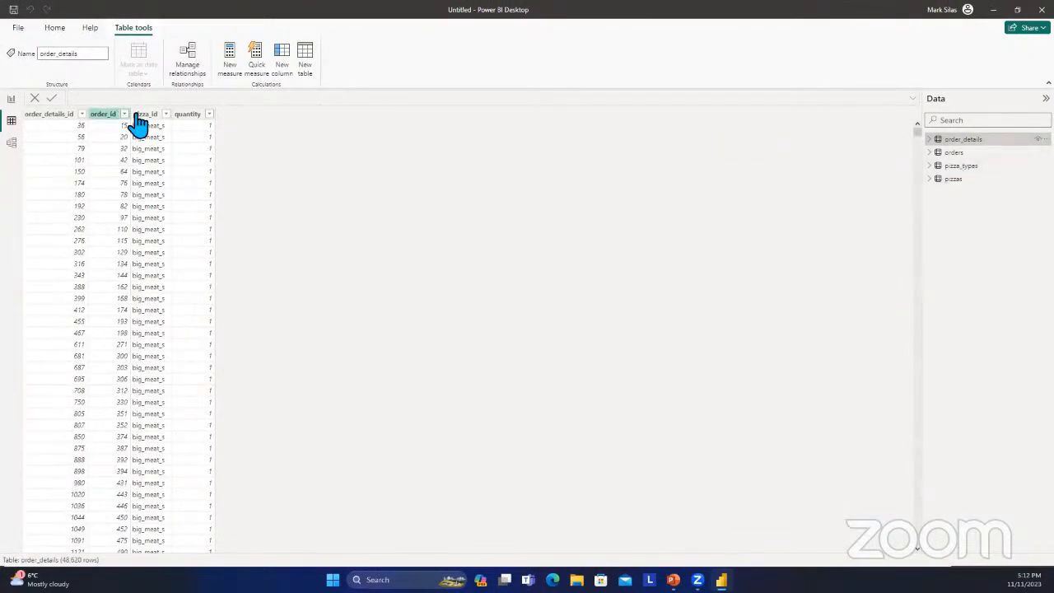
Show the data model diagram and collapse the Properties and Data panes to enlarge the canvas.
{"action": "left_click", "coordinate": [17, 141]}
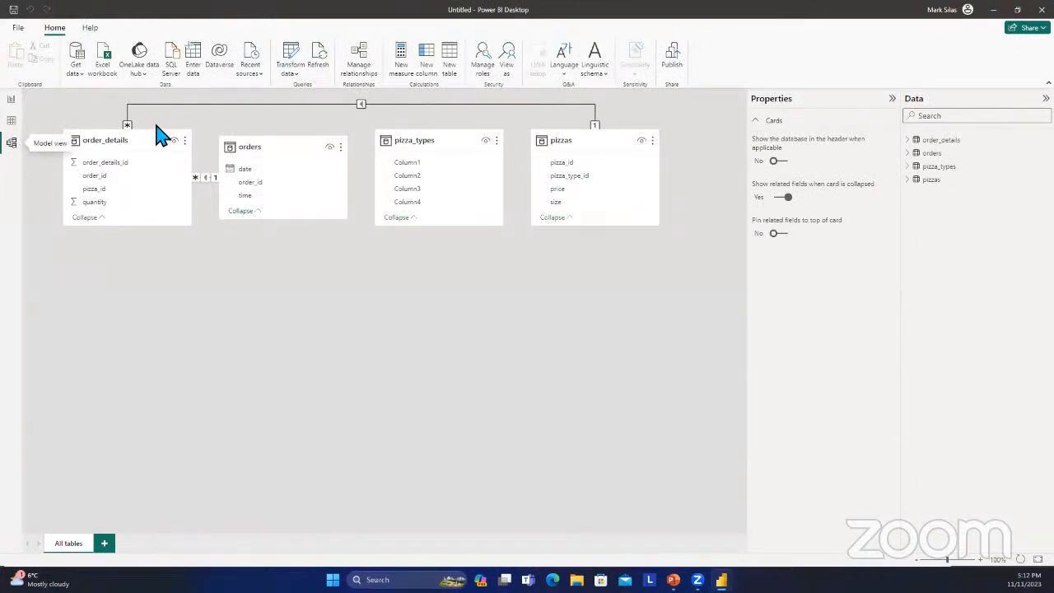
{"action": "left_click", "coordinate": [892, 98]}
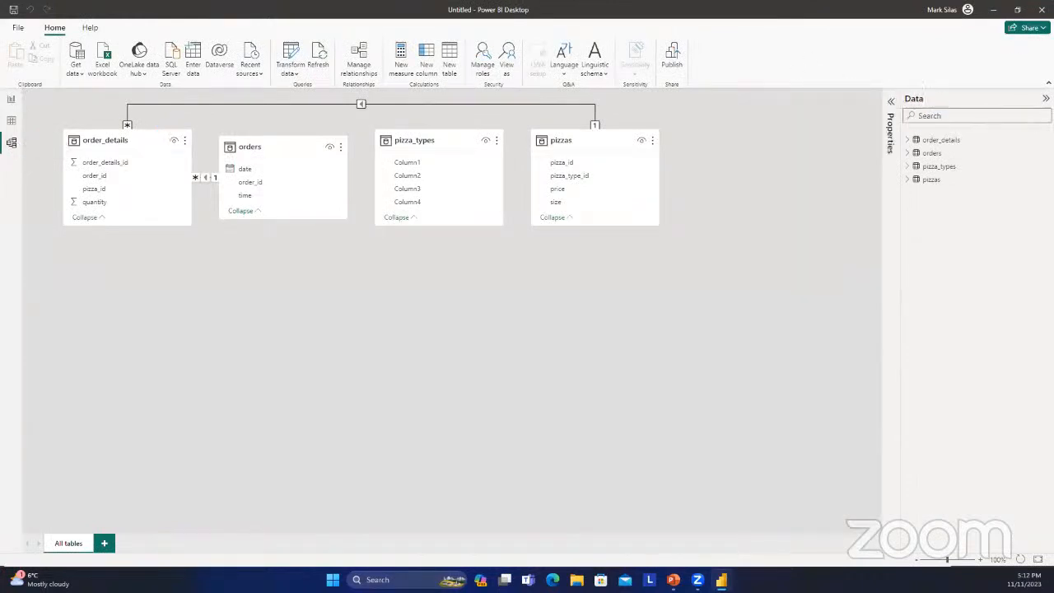
{"action": "left_click", "coordinate": [1046, 98]}
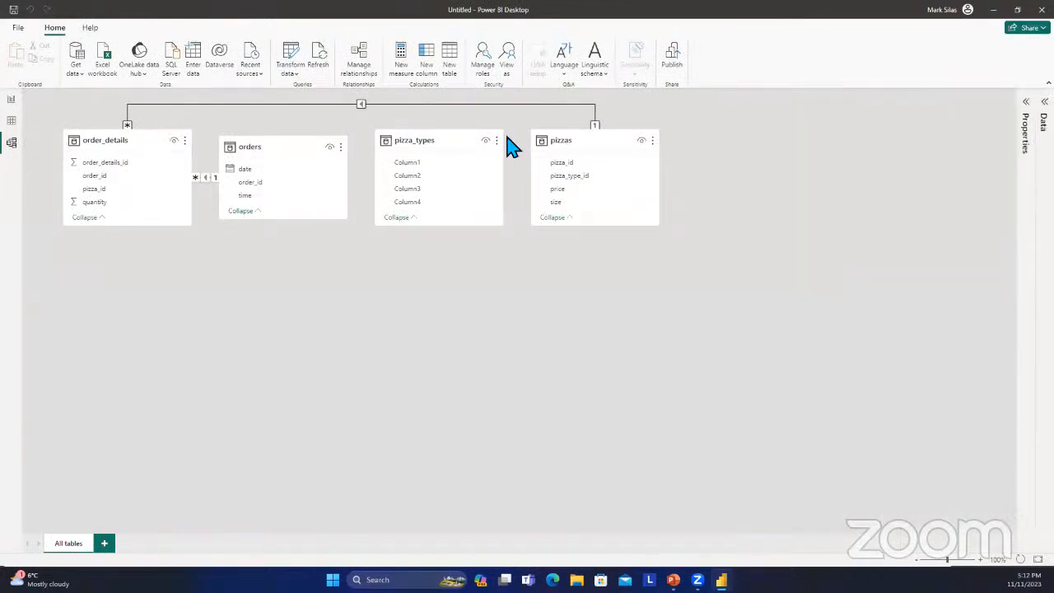
Spread out the model diagram: move pizza_types to the lower middle, pizzas further right, and orders below order_details.
{"action": "left_click_drag", "start_coordinate": [463, 144], "coordinate": [621, 315]}
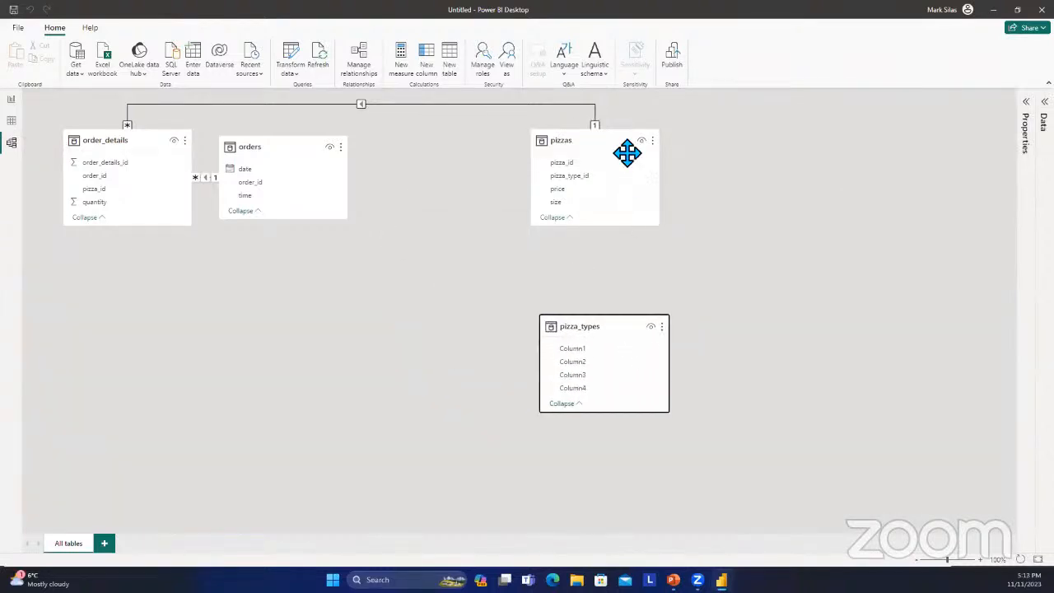
{"action": "left_click_drag", "start_coordinate": [576, 151], "coordinate": [743, 156]}
{"action": "left_click_drag", "start_coordinate": [247, 169], "coordinate": [280, 317]}
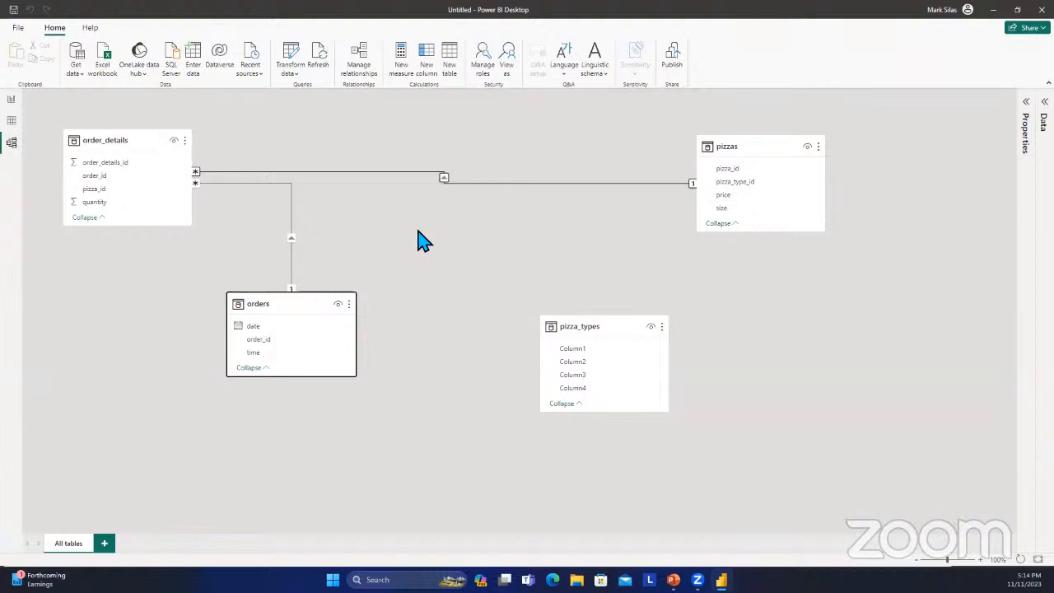
Return to the report view and open the order_details table's query for editing.
{"action": "left_click", "coordinate": [11, 120]}
{"action": "left_click", "coordinate": [15, 101]}
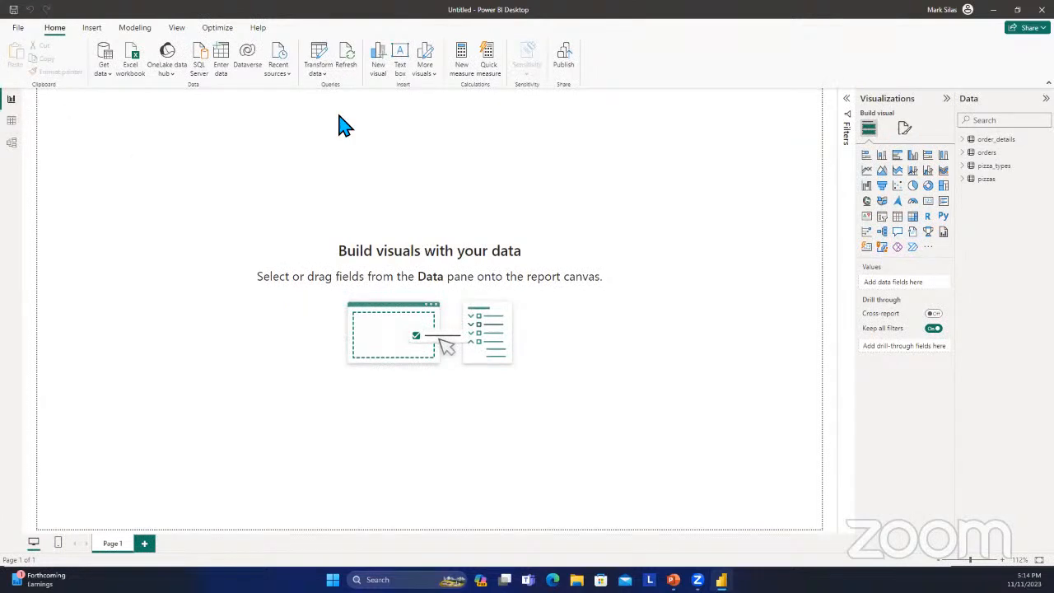
{"action": "left_click", "coordinate": [329, 76]}
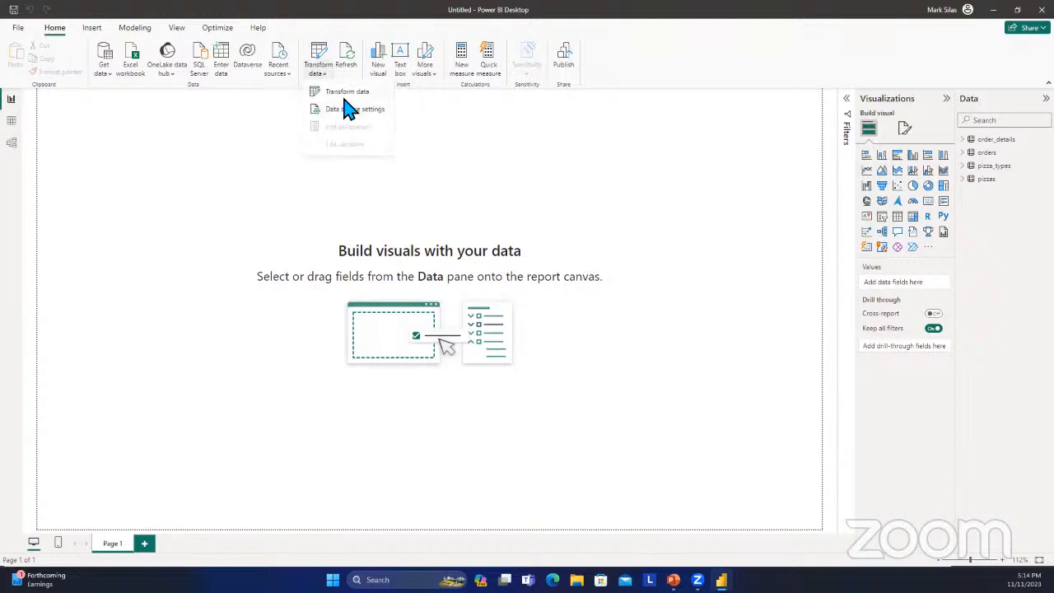
{"action": "left_click", "coordinate": [421, 156]}
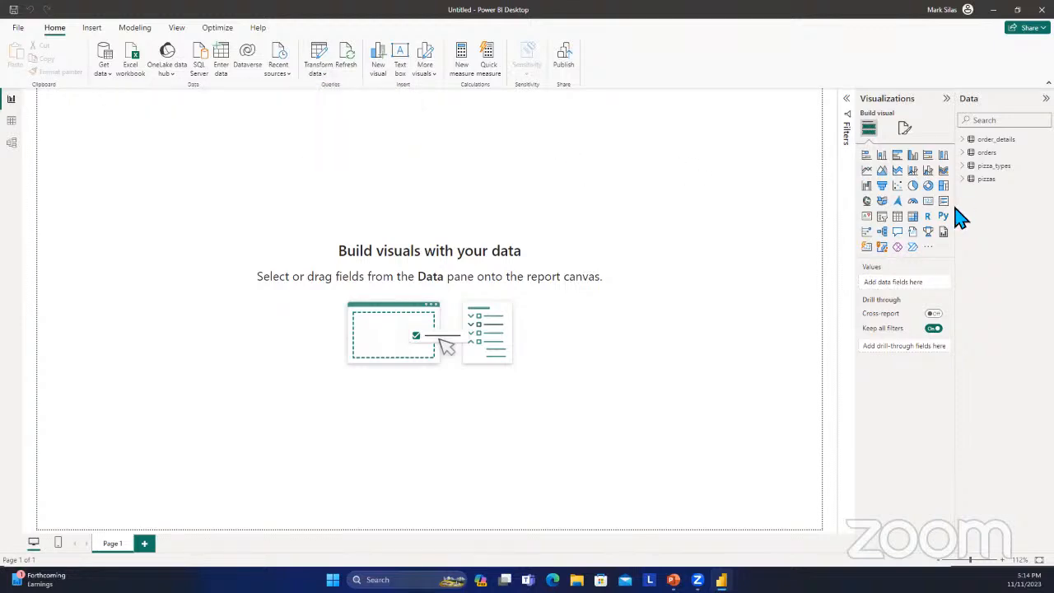
{"action": "right_click", "coordinate": [994, 144]}
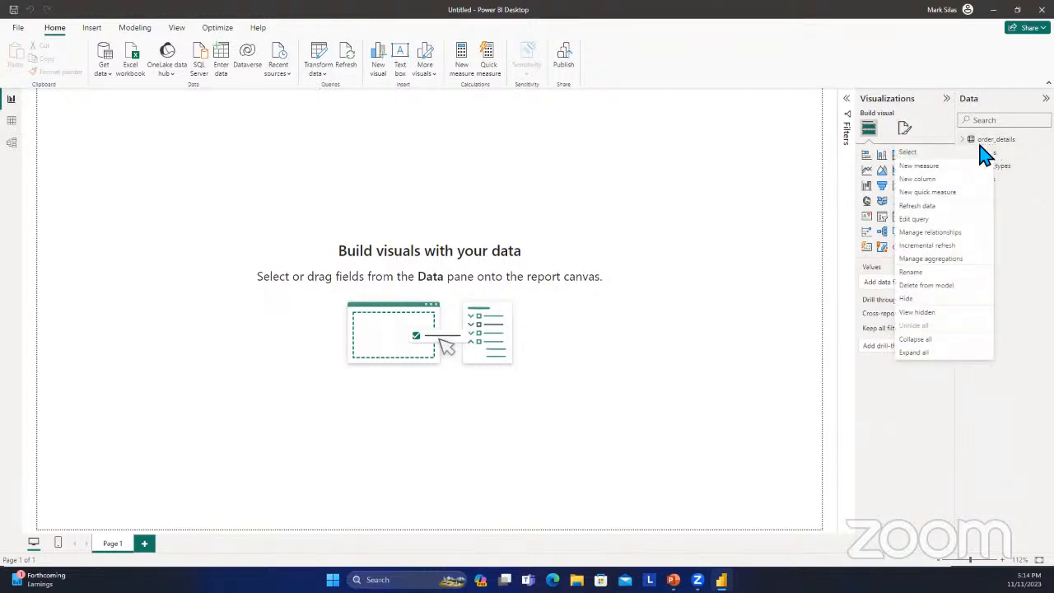
{"action": "left_click", "coordinate": [942, 231]}
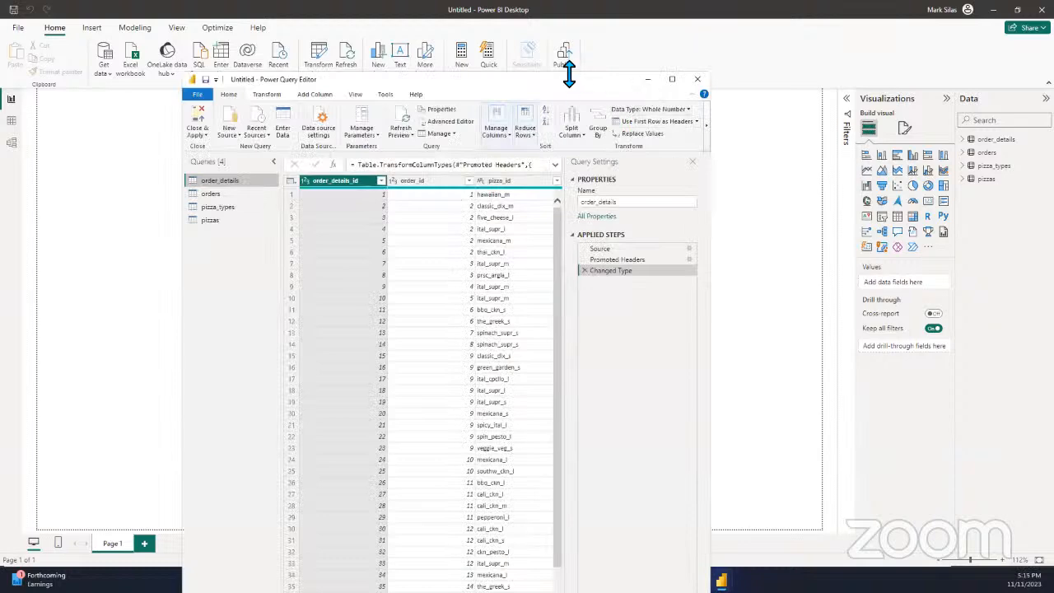
Reposition the Power Query Editor window and maximize it to fill the screen.
{"action": "left_click_drag", "start_coordinate": [568, 73], "coordinate": [600, 260]}
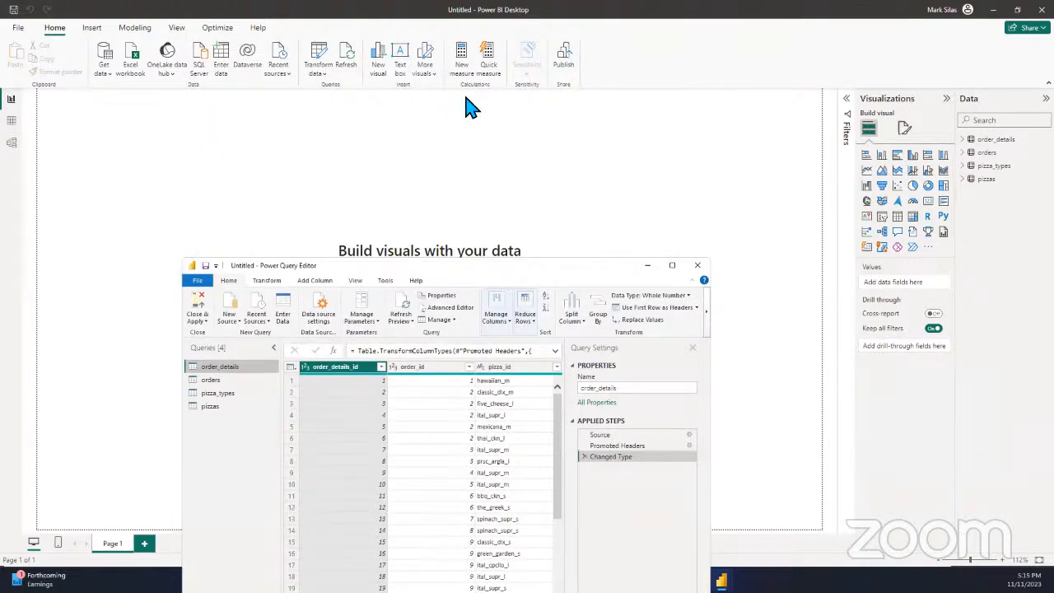
{"action": "left_click_drag", "start_coordinate": [499, 267], "coordinate": [465, 95]}
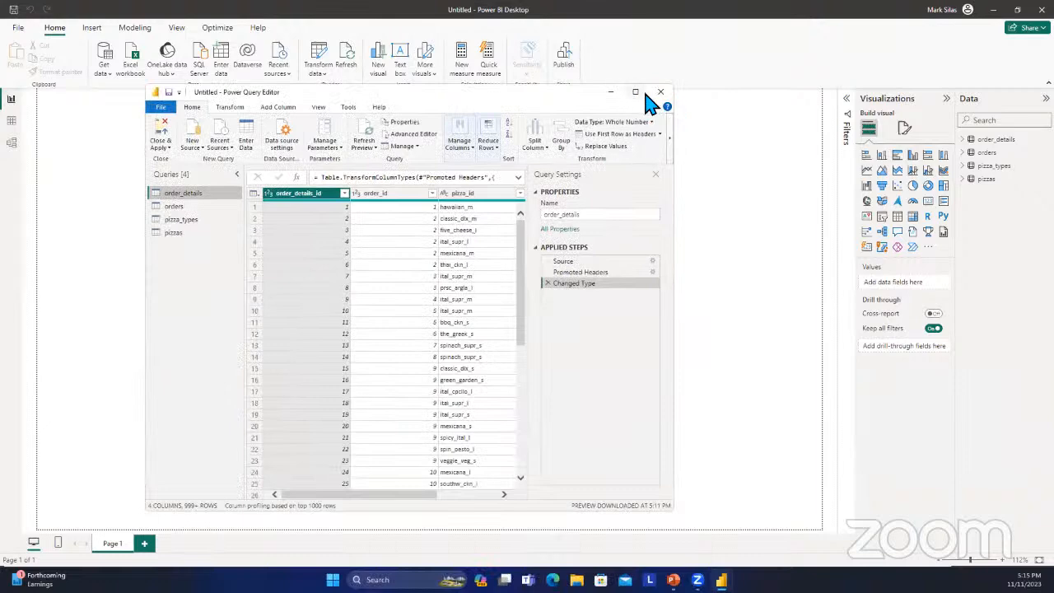
{"action": "left_click", "coordinate": [635, 92]}
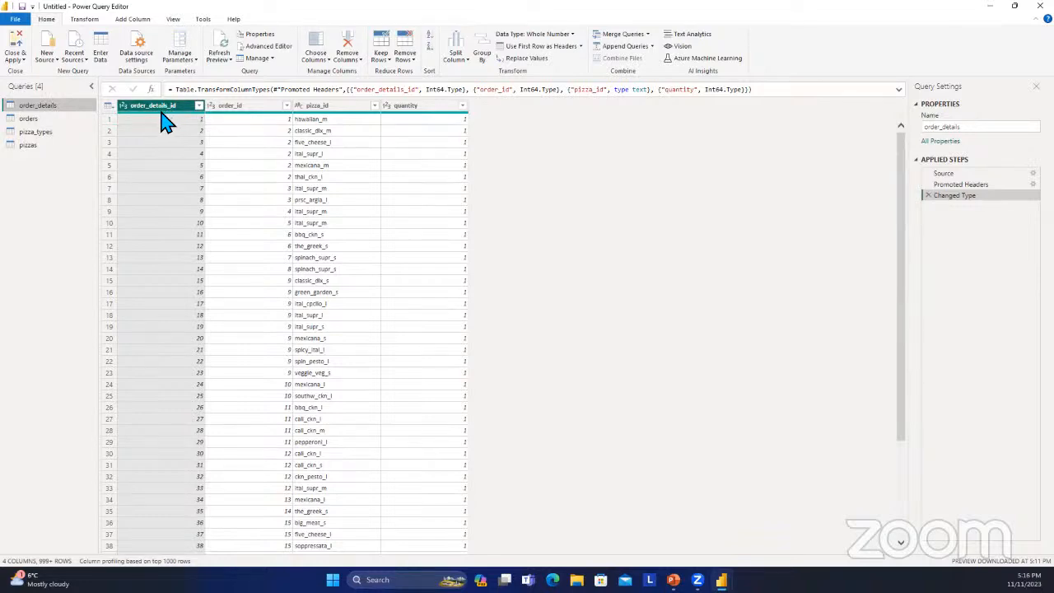
Review the filter values of the order_details_id column and apply the filter with all values selected.
{"action": "mouse_move", "coordinate": [163, 121]}
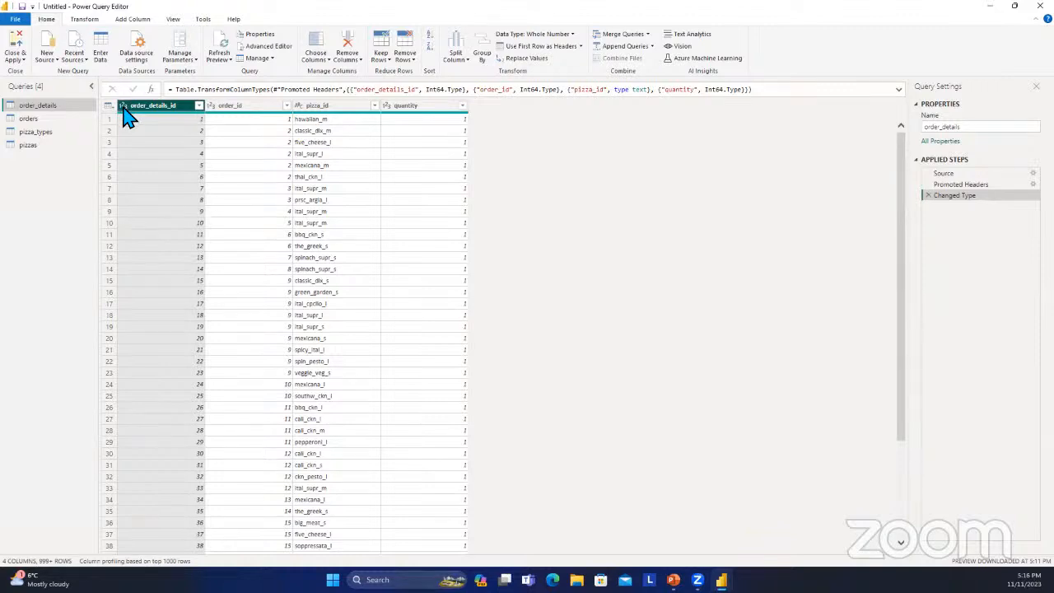
{"action": "left_click", "coordinate": [199, 106]}
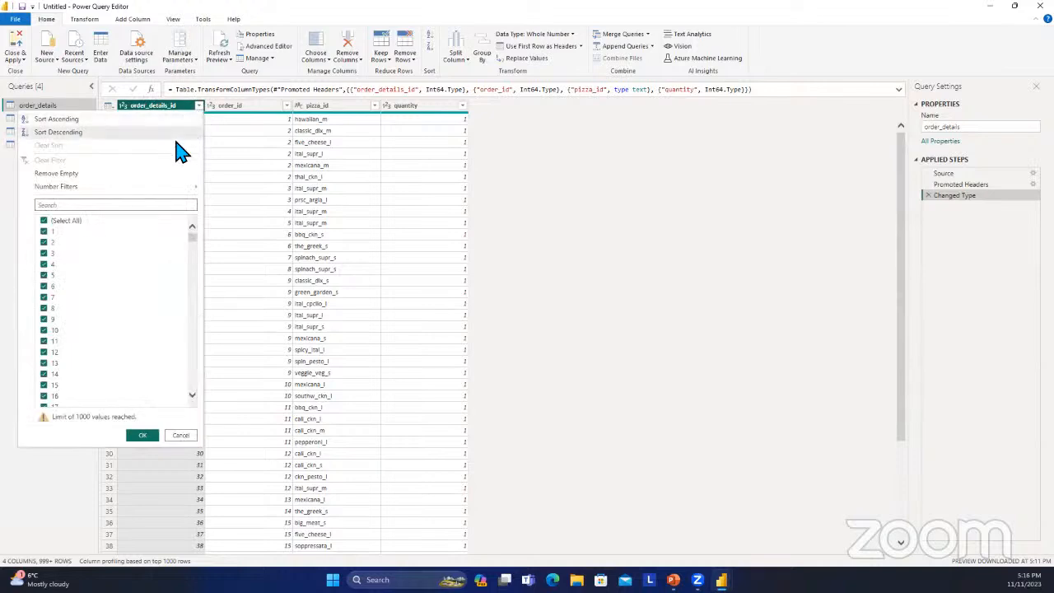
{"action": "scroll", "coordinate": [157, 317], "scroll_direction": "down", "scroll_amount": 1}
{"action": "scroll", "coordinate": [157, 317], "scroll_direction": "down", "scroll_amount": 19}
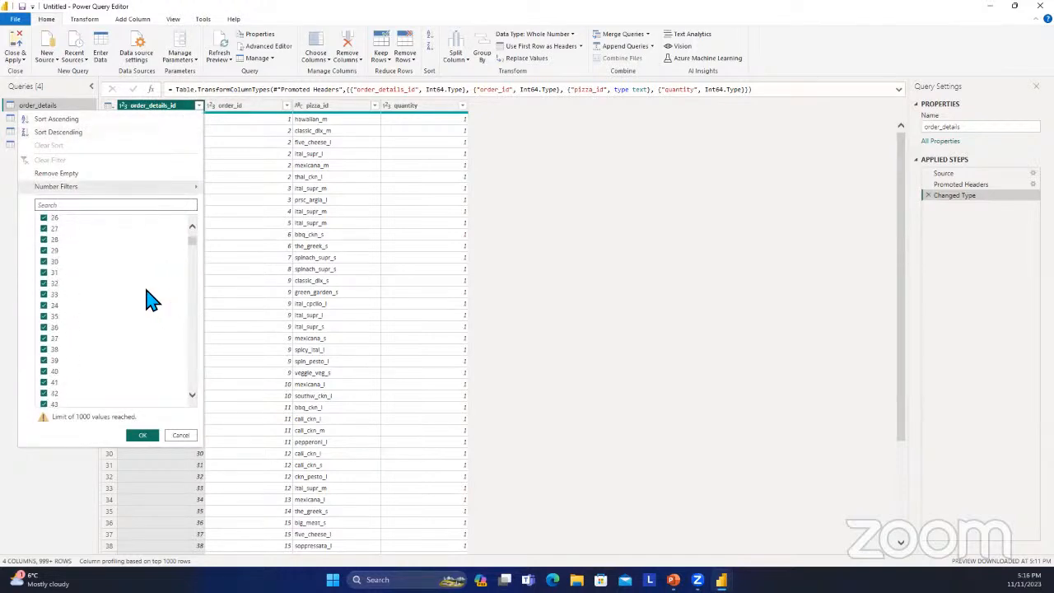
{"action": "scroll", "coordinate": [148, 272], "scroll_direction": "down", "scroll_amount": 3}
{"action": "scroll", "coordinate": [151, 272], "scroll_direction": "down", "scroll_amount": 13}
{"action": "scroll", "coordinate": [150, 272], "scroll_direction": "down", "scroll_amount": 8}
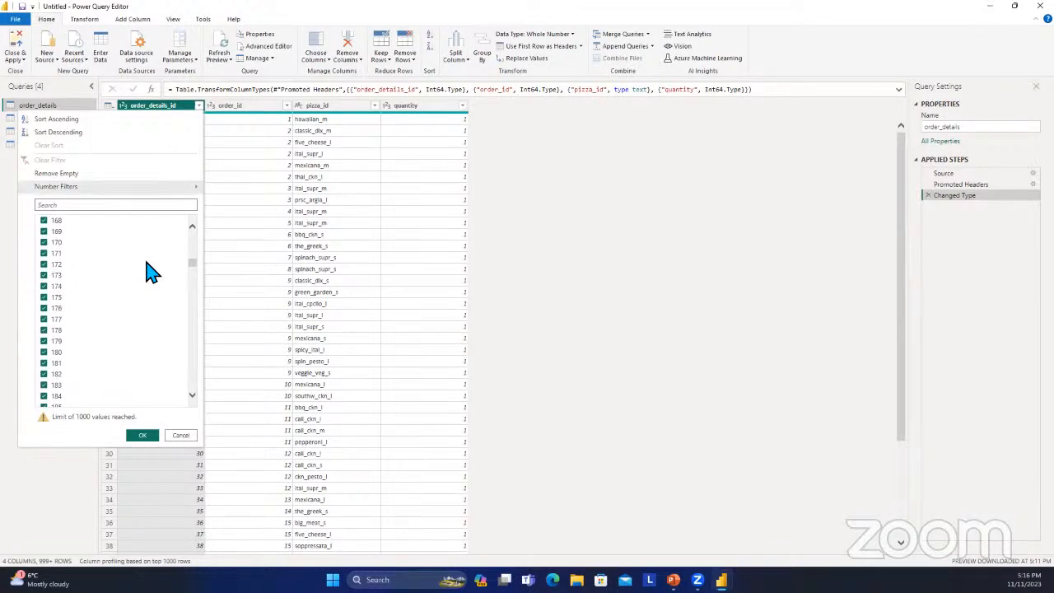
{"action": "scroll", "coordinate": [151, 272], "scroll_direction": "down", "scroll_amount": 8}
{"action": "scroll", "coordinate": [150, 271], "scroll_direction": "down", "scroll_amount": 6}
{"action": "scroll", "coordinate": [151, 272], "scroll_direction": "down", "scroll_amount": 12}
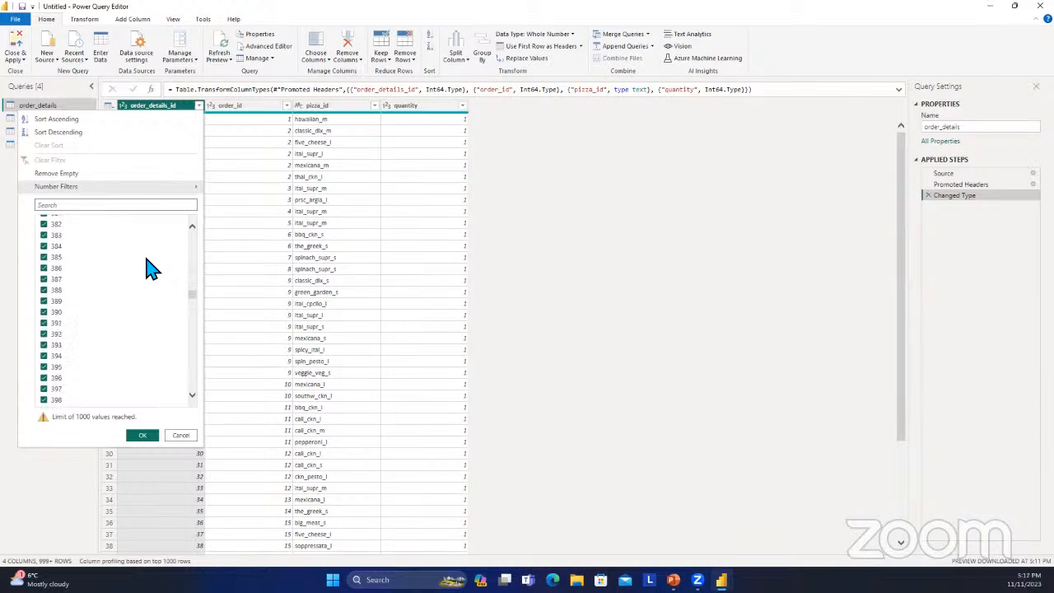
{"action": "scroll", "coordinate": [150, 268], "scroll_direction": "down", "scroll_amount": 20}
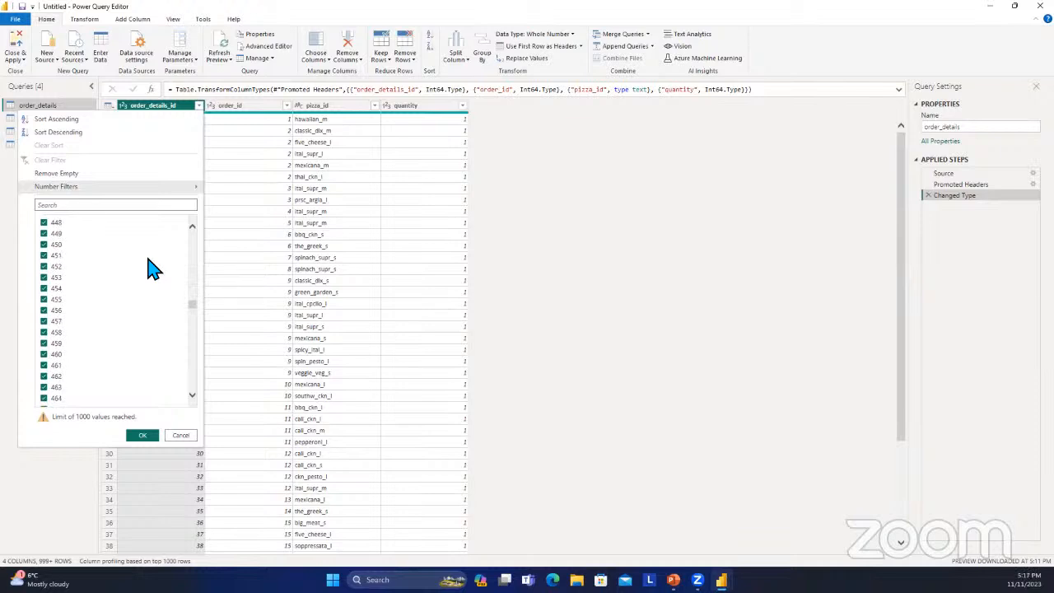
{"action": "scroll", "coordinate": [161, 296], "scroll_direction": "down", "scroll_amount": 8}
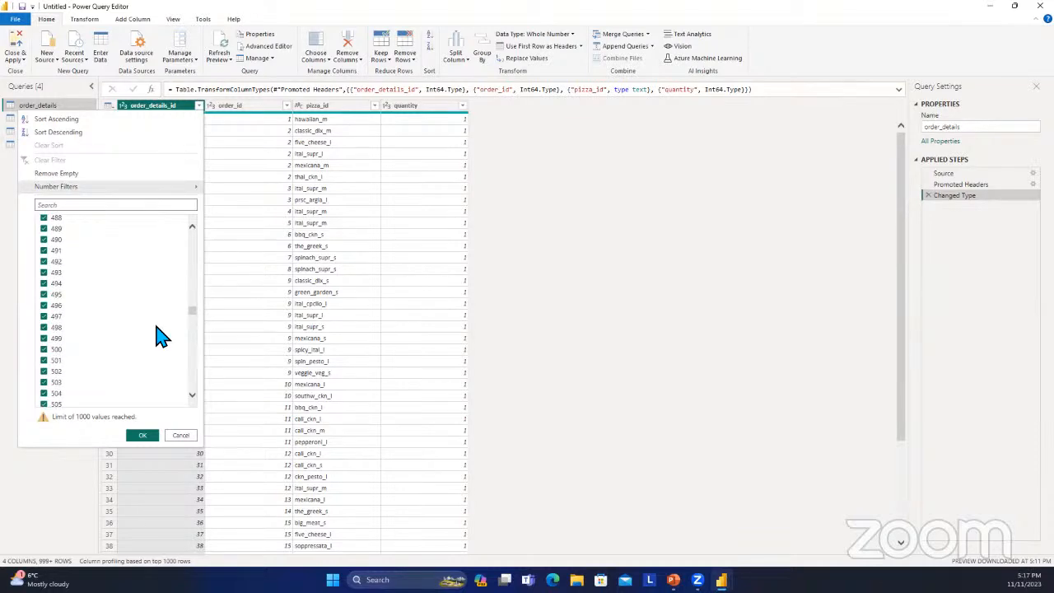
{"action": "left_click", "coordinate": [143, 435]}
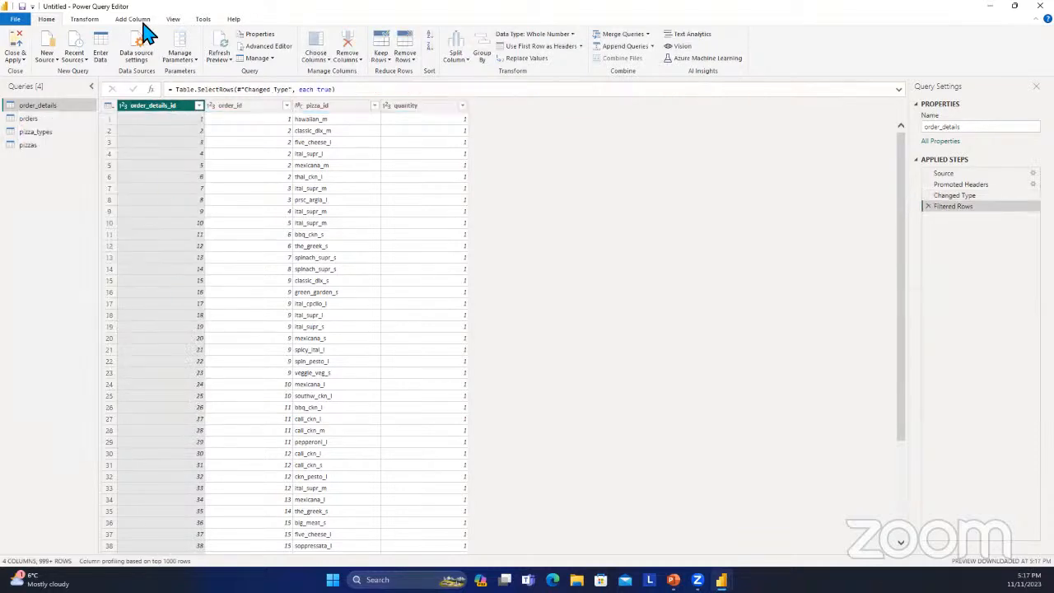
Examine the data type options available for the order_details_id column without changing its type.
{"action": "left_click", "coordinate": [86, 19]}
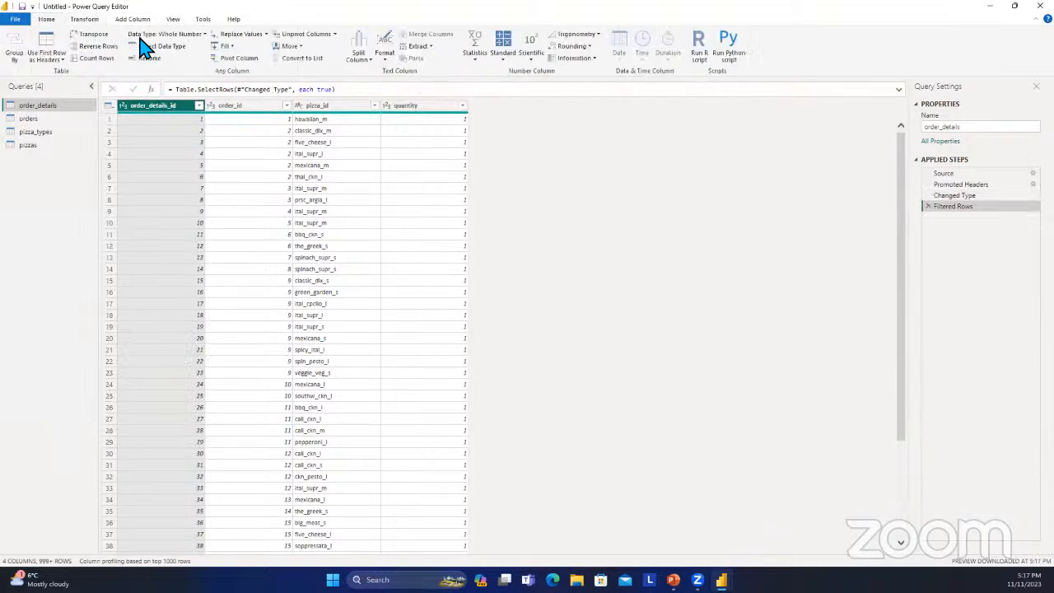
{"action": "left_click", "coordinate": [204, 34]}
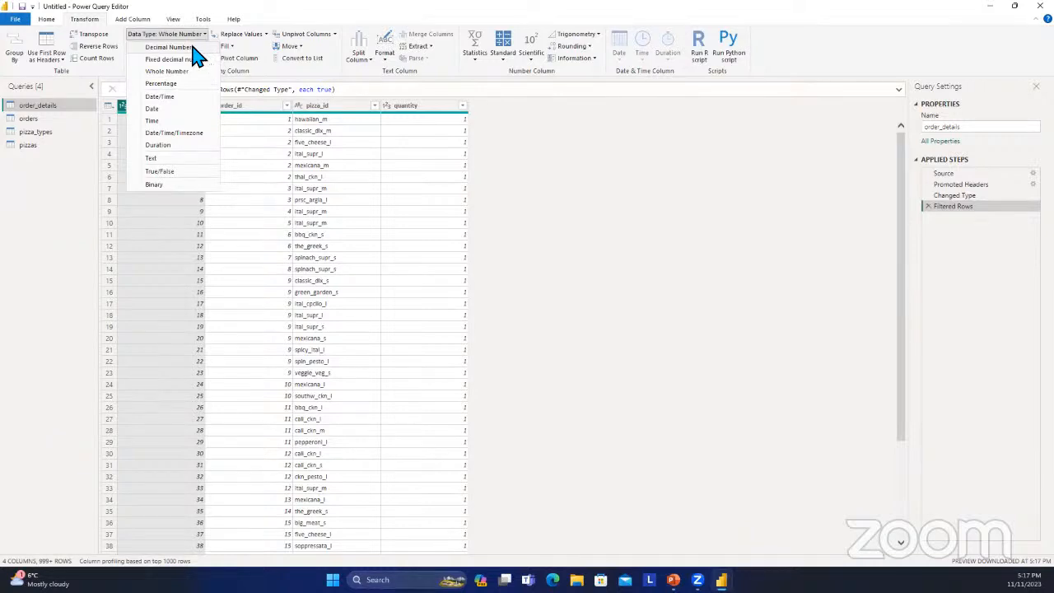
{"action": "left_click", "coordinate": [197, 37]}
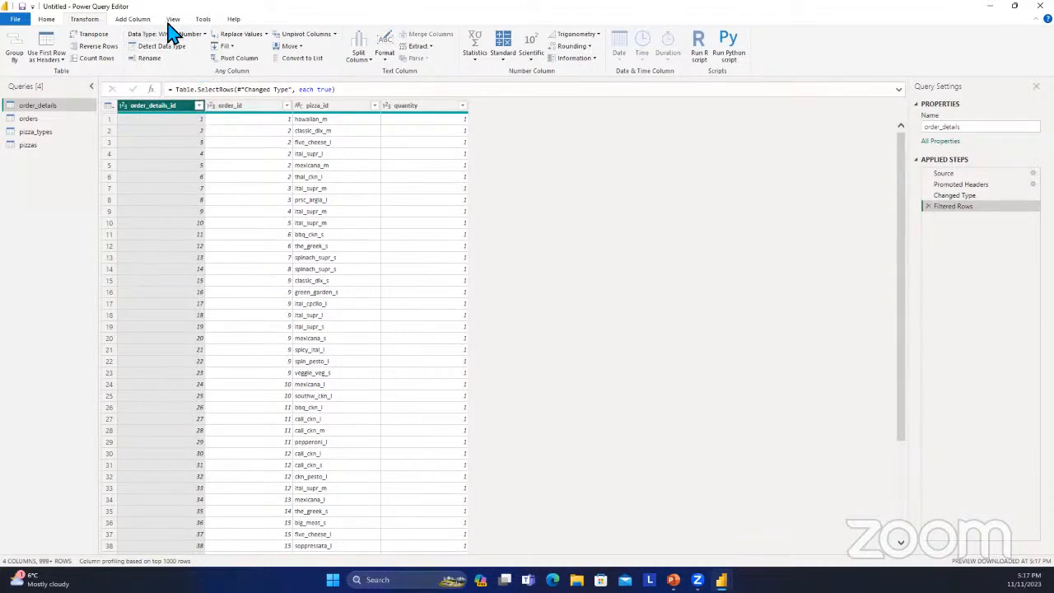
Show the column profile for order_details_id and review its column statistics.
{"action": "left_click", "coordinate": [173, 20]}
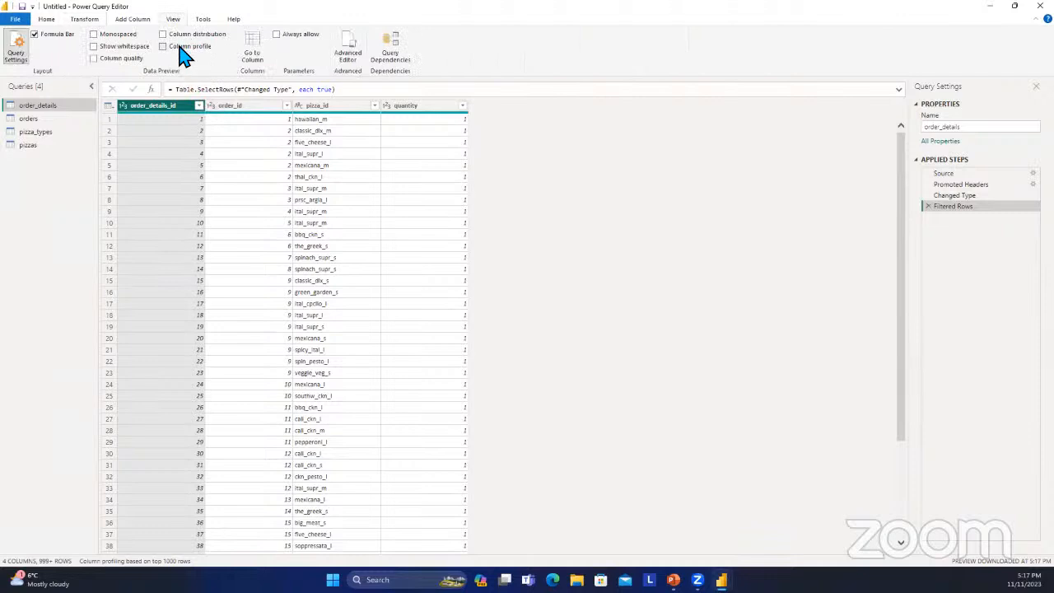
{"action": "left_click", "coordinate": [178, 48]}
{"action": "scroll", "coordinate": [216, 470], "scroll_direction": "down", "scroll_amount": 1}
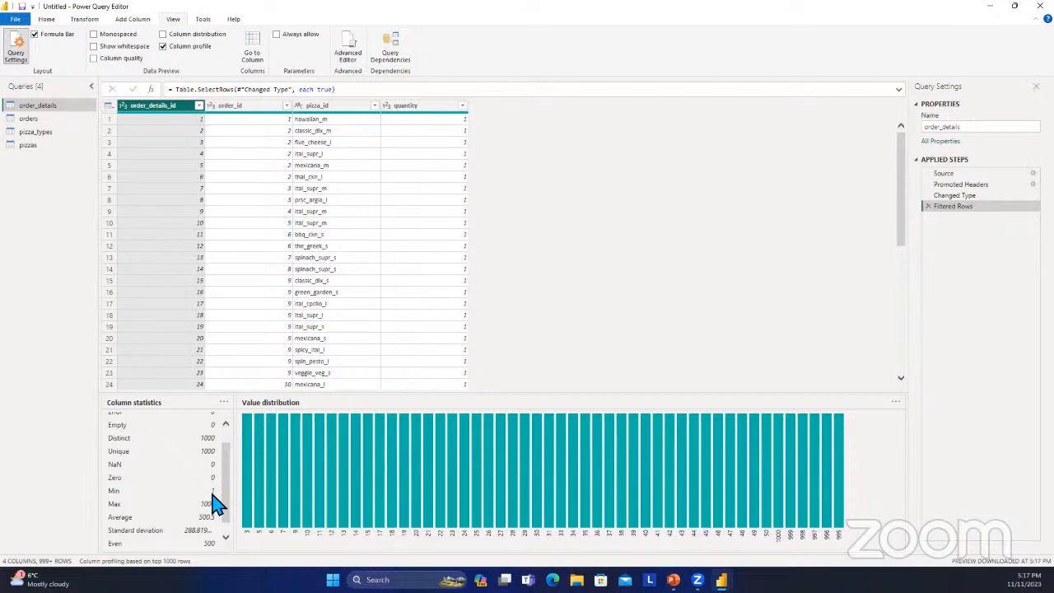
{"action": "scroll", "coordinate": [216, 502], "scroll_direction": "down", "scroll_amount": 1}
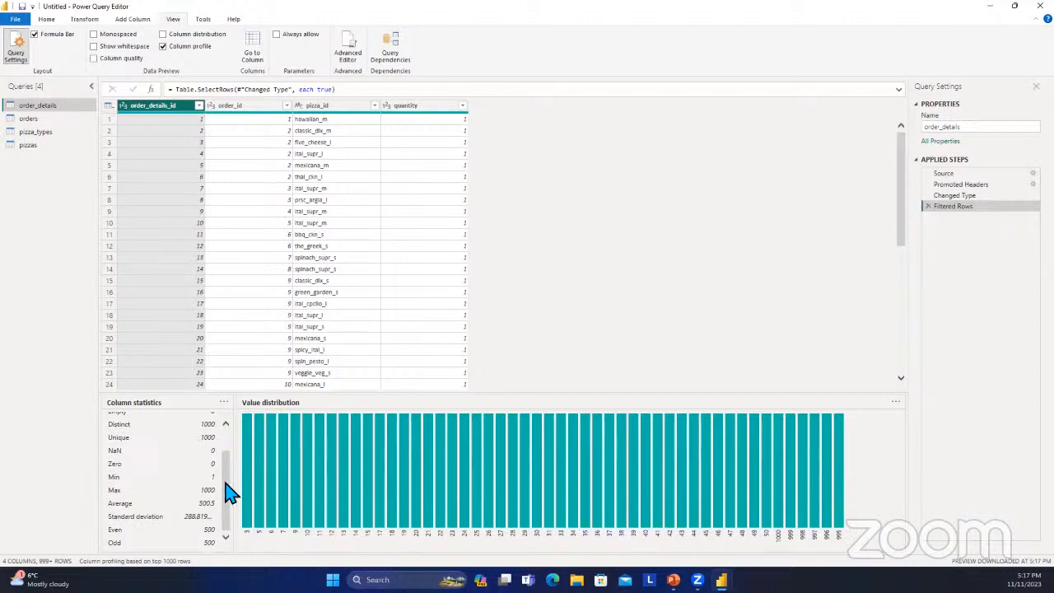
{"action": "scroll", "coordinate": [229, 494], "scroll_direction": "up", "scroll_amount": 2}
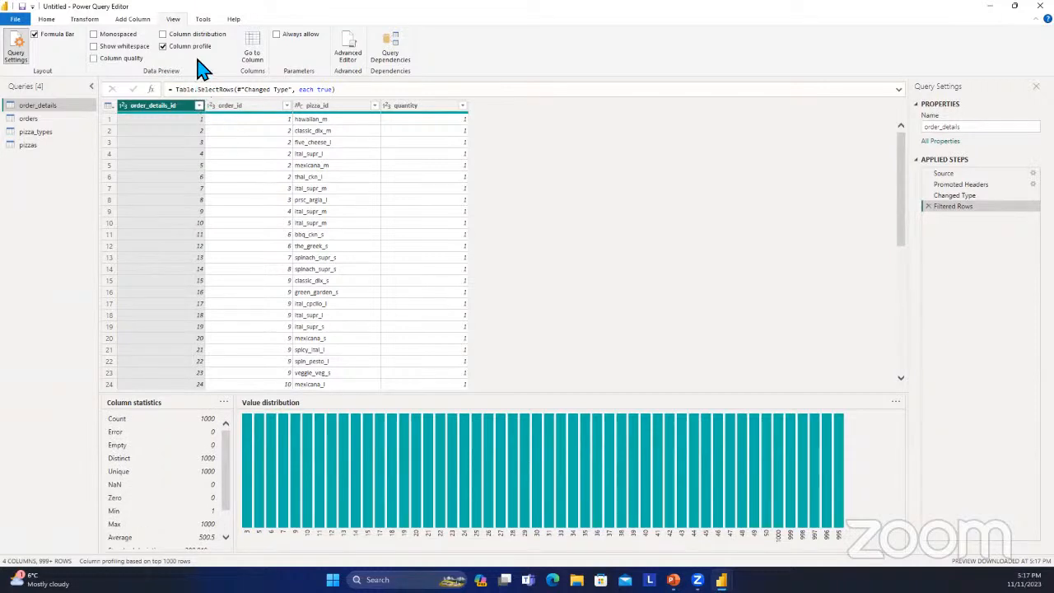
Show column distribution and column quality above the order_details columns and examine the distinct and unique values.
{"action": "left_click", "coordinate": [164, 35]}
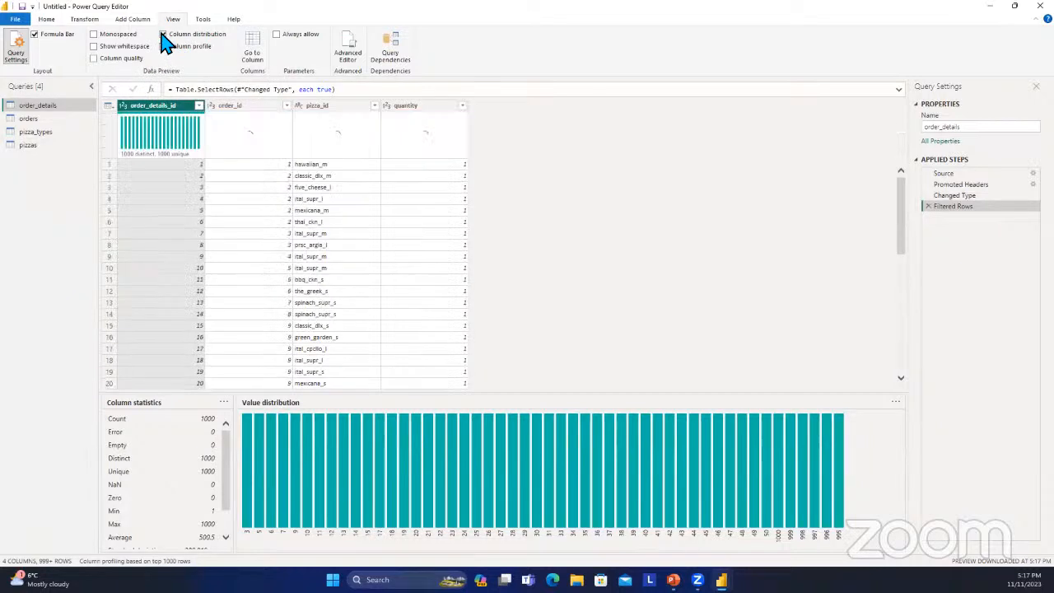
{"action": "mouse_move", "coordinate": [234, 173]}
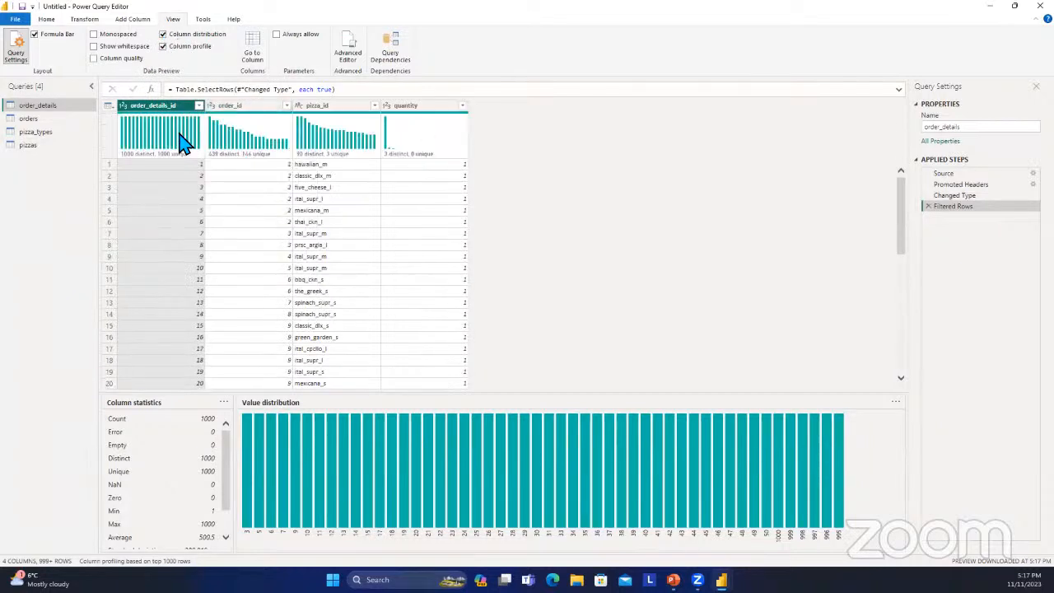
{"action": "mouse_move", "coordinate": [182, 143]}
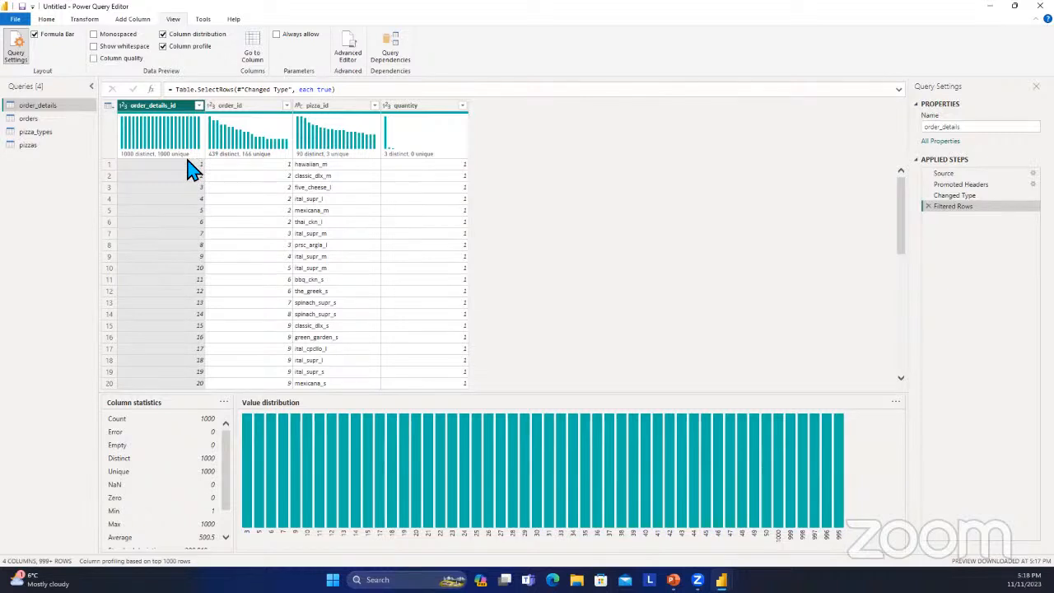
{"action": "mouse_move", "coordinate": [203, 167]}
{"action": "left_click", "coordinate": [130, 59]}
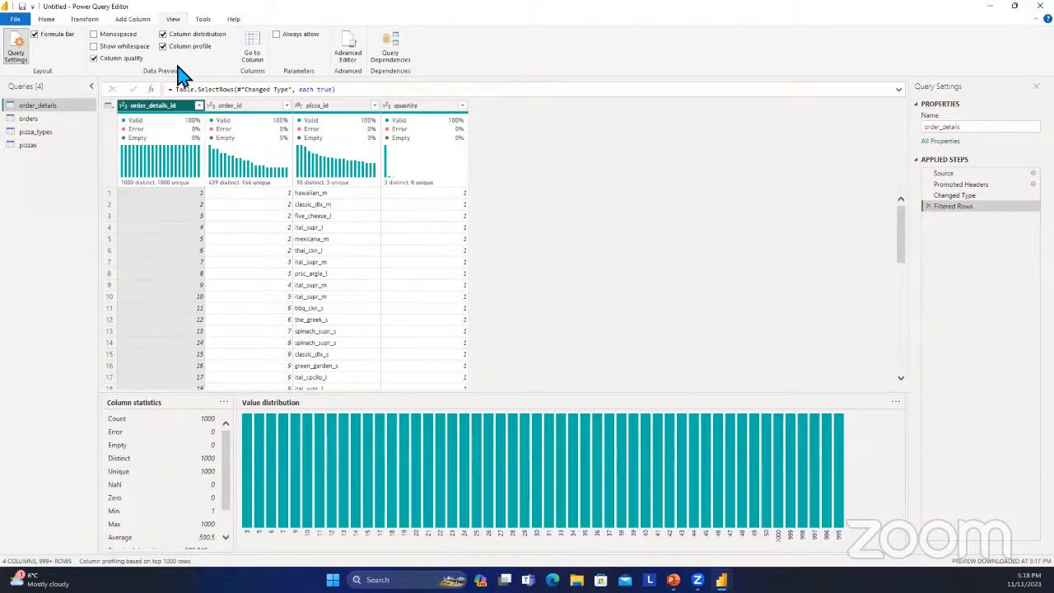
Turn off the column profile, column distribution and column quality displays.
{"action": "mouse_move", "coordinate": [264, 156]}
{"action": "left_click", "coordinate": [164, 46]}
{"action": "left_click", "coordinate": [166, 36]}
{"action": "left_click", "coordinate": [111, 60]}
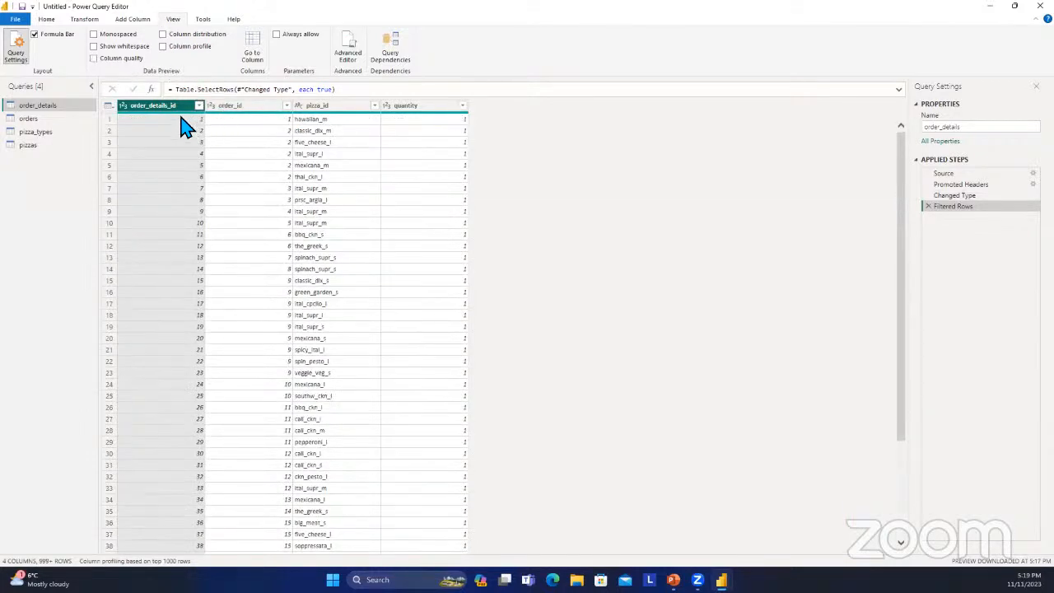
Examine the order_id column's rows and its list of filter values for repeated order numbers.
{"action": "left_click", "coordinate": [245, 107]}
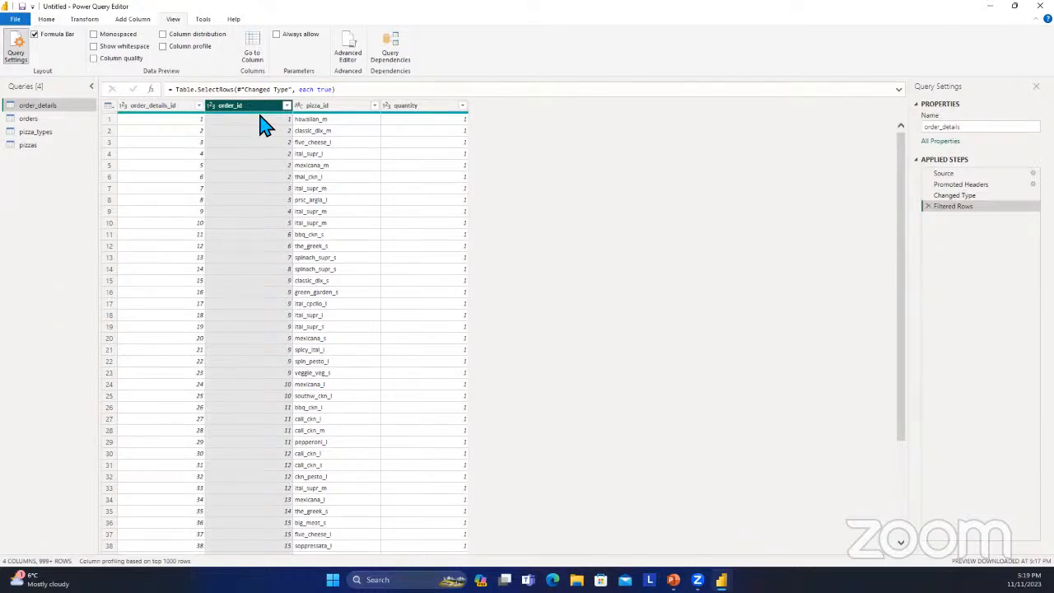
{"action": "scroll", "coordinate": [260, 127], "scroll_direction": "down", "scroll_amount": 8}
{"action": "scroll", "coordinate": [260, 133], "scroll_direction": "up", "scroll_amount": 8}
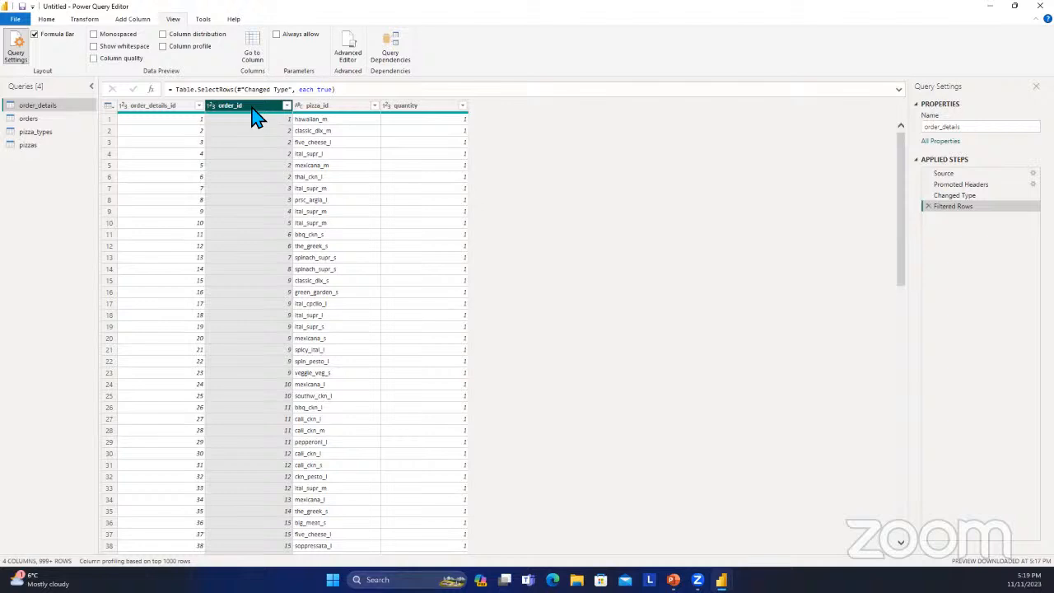
{"action": "left_click", "coordinate": [287, 106]}
{"action": "scroll", "coordinate": [181, 321], "scroll_direction": "down", "scroll_amount": 5}
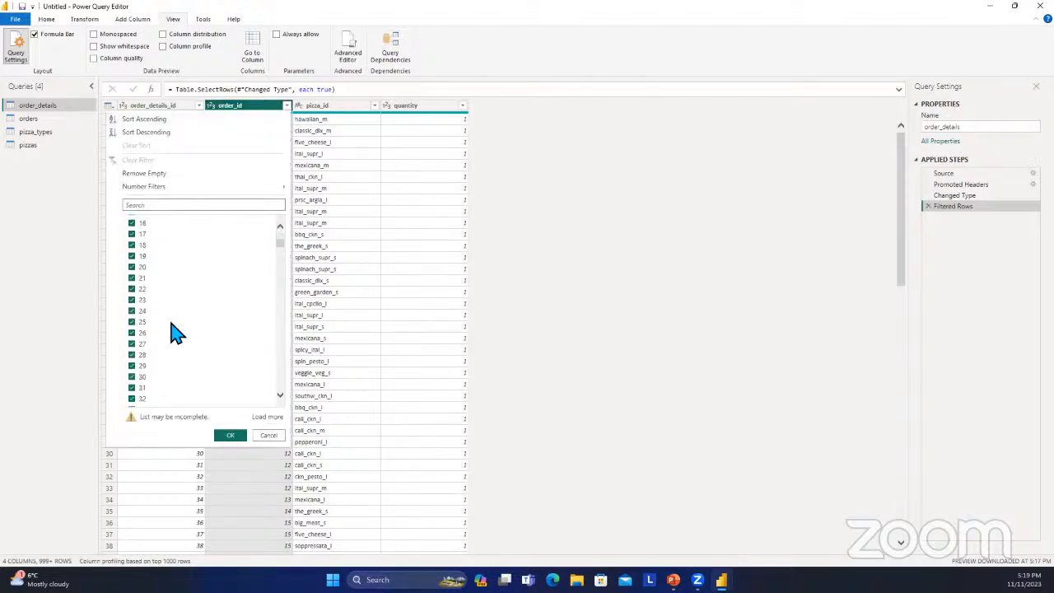
{"action": "scroll", "coordinate": [181, 321], "scroll_direction": "up", "scroll_amount": 5}
{"action": "scroll", "coordinate": [175, 309], "scroll_direction": "down", "scroll_amount": 20}
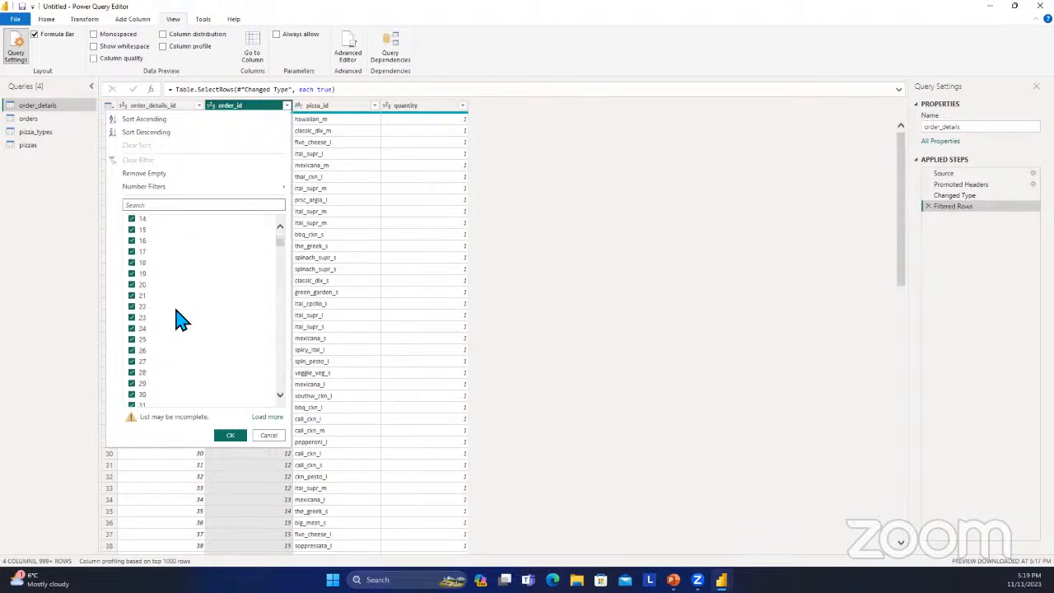
{"action": "scroll", "coordinate": [173, 307], "scroll_direction": "down", "scroll_amount": 15}
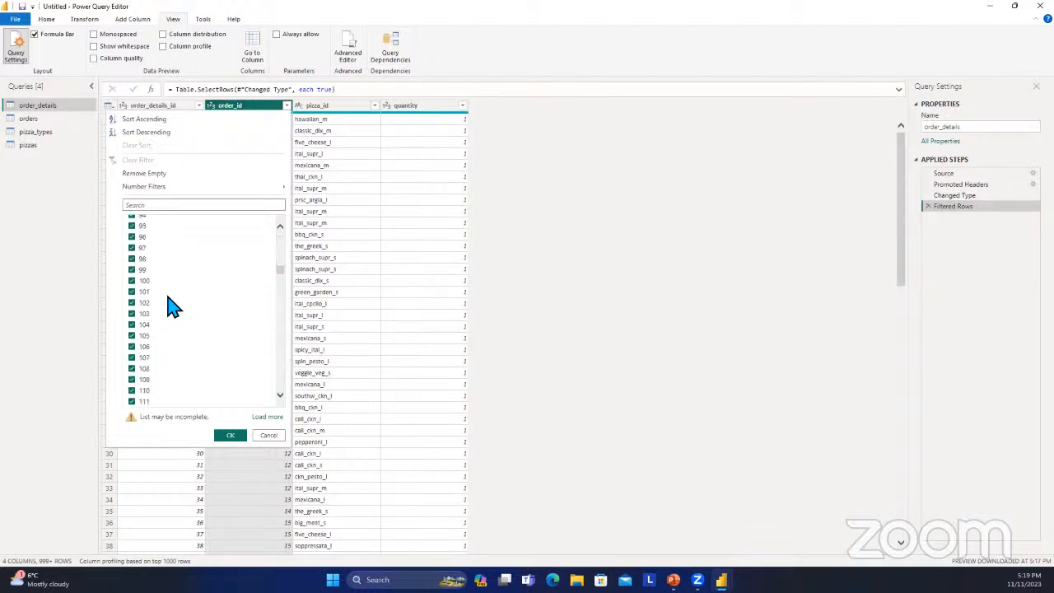
{"action": "scroll", "coordinate": [278, 288], "scroll_direction": "up", "scroll_amount": 8}
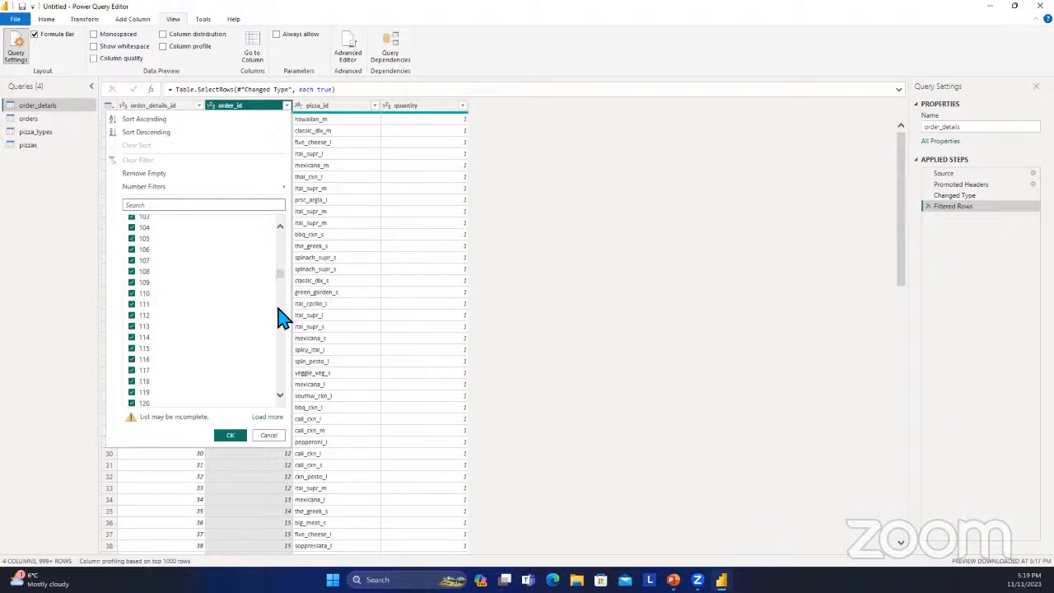
Close the order_id filter list and show the column profile for the order_id column.
{"action": "left_click", "coordinate": [242, 107]}
{"action": "left_click", "coordinate": [188, 48]}
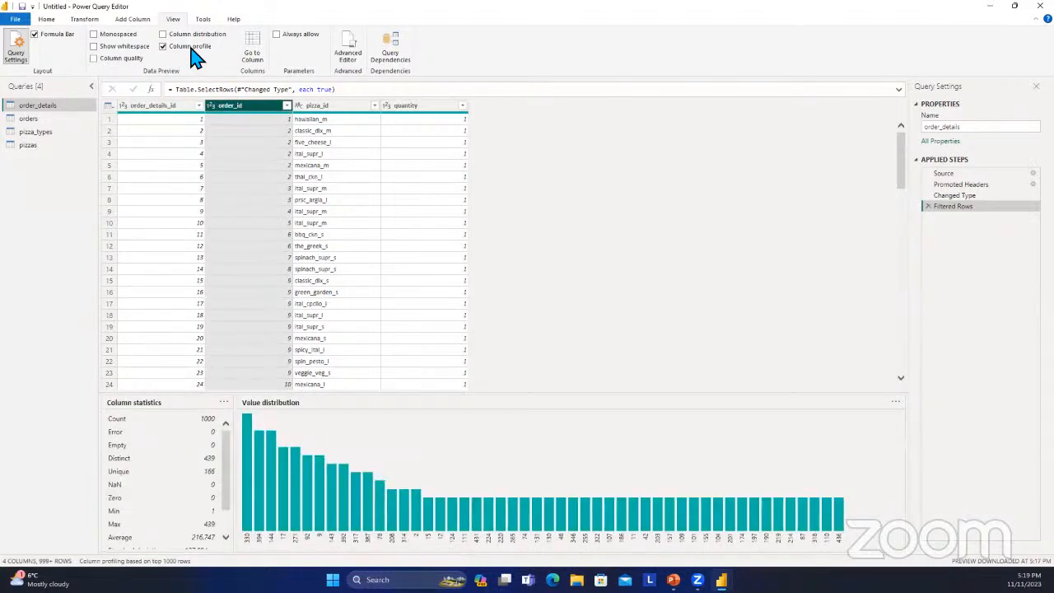
Turn off the column profile and leave the column distribution display off.
{"action": "left_click", "coordinate": [189, 47]}
{"action": "left_click", "coordinate": [191, 36]}
{"action": "left_click", "coordinate": [190, 35]}
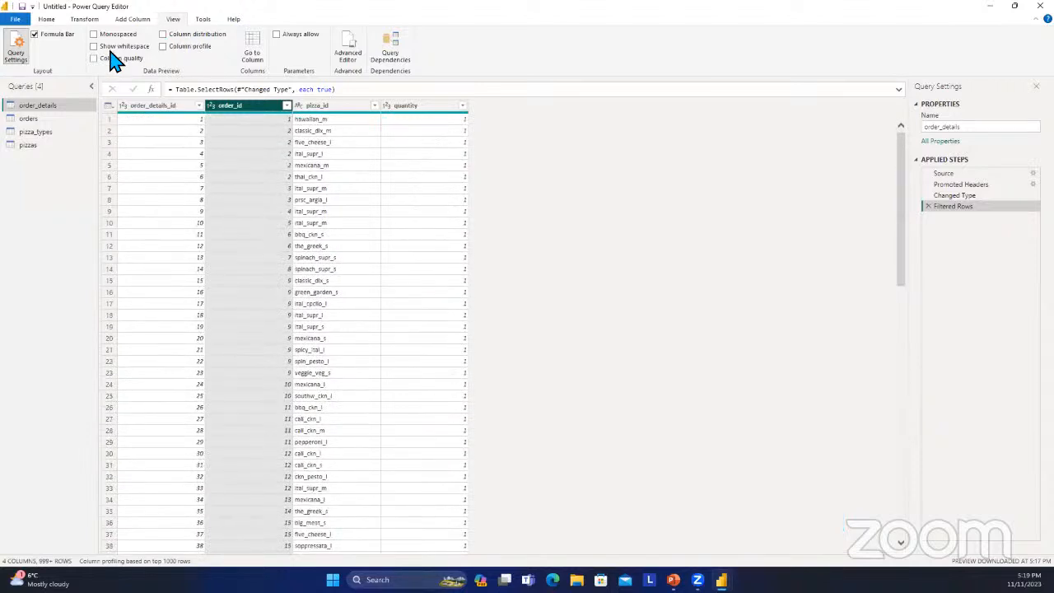
Show column quality to check the order_id column's valid, error and empty percentages, and hide it again.
{"action": "left_click", "coordinate": [115, 58]}
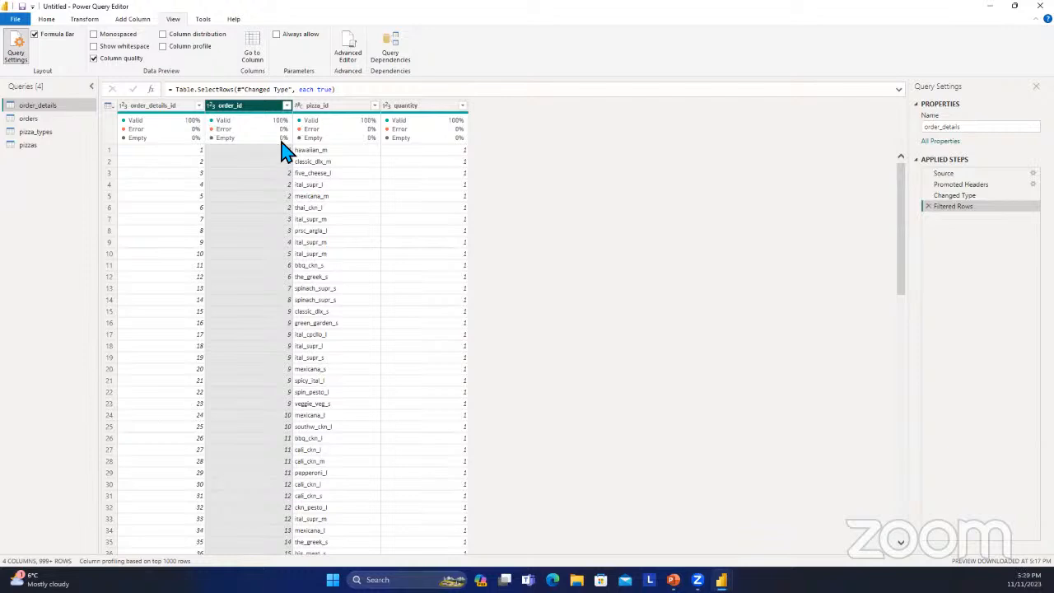
{"action": "mouse_move", "coordinate": [282, 147]}
{"action": "left_click", "coordinate": [110, 59]}
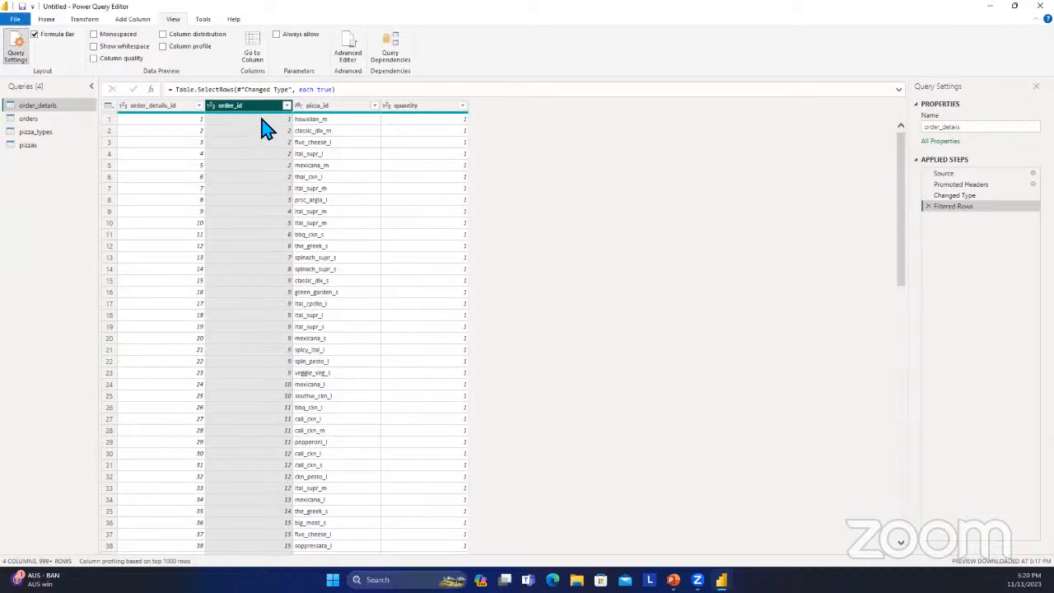
Examine the pizza_id column's values and check its column quality, leaving the quality display off.
{"action": "left_click", "coordinate": [349, 107]}
{"action": "scroll", "coordinate": [360, 123], "scroll_direction": "down", "scroll_amount": 11}
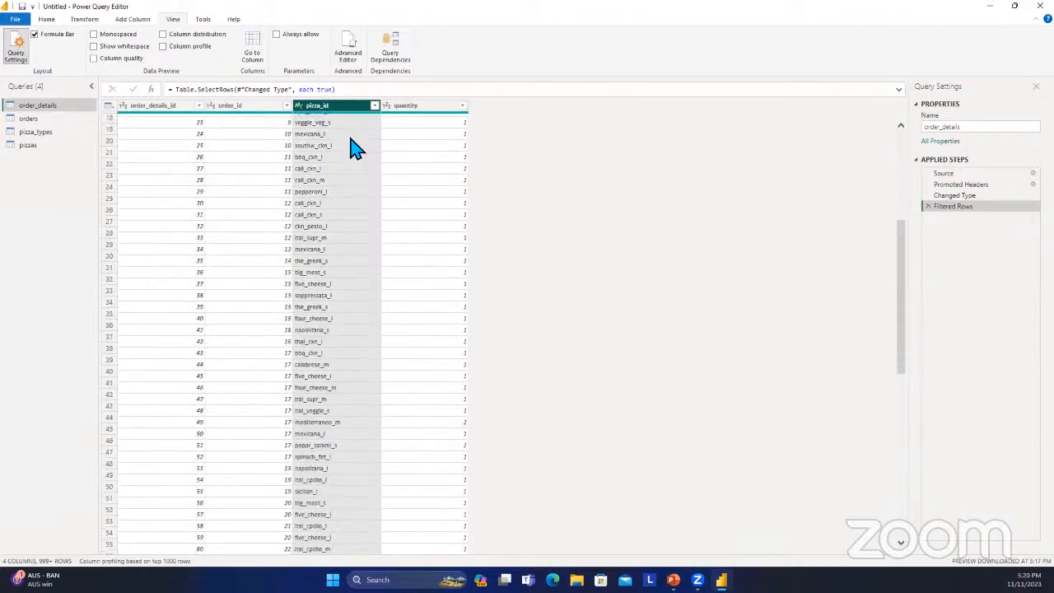
{"action": "scroll", "coordinate": [350, 151], "scroll_direction": "up", "scroll_amount": 11}
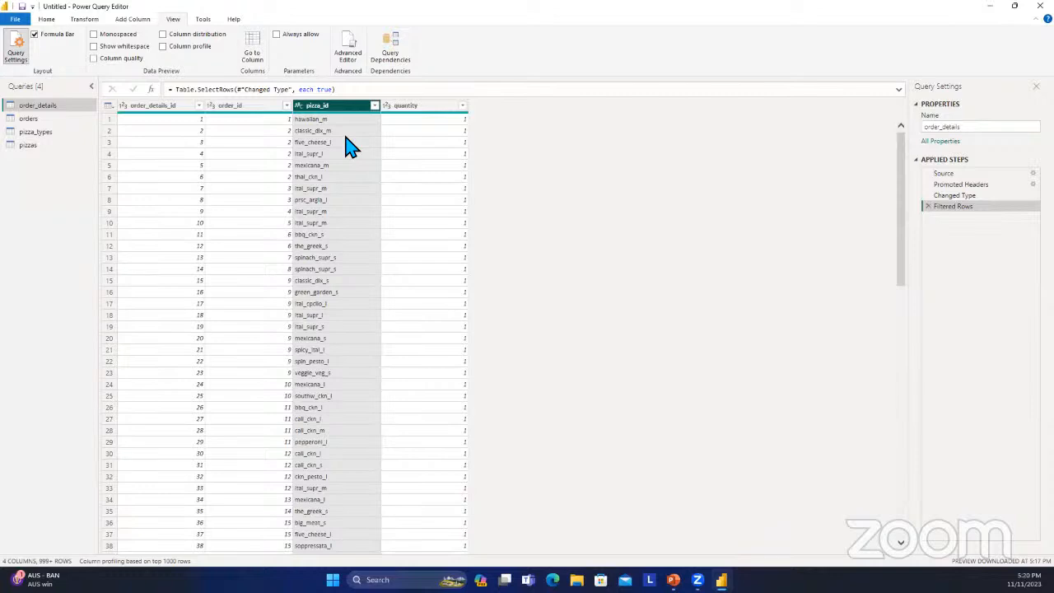
{"action": "left_click", "coordinate": [124, 59]}
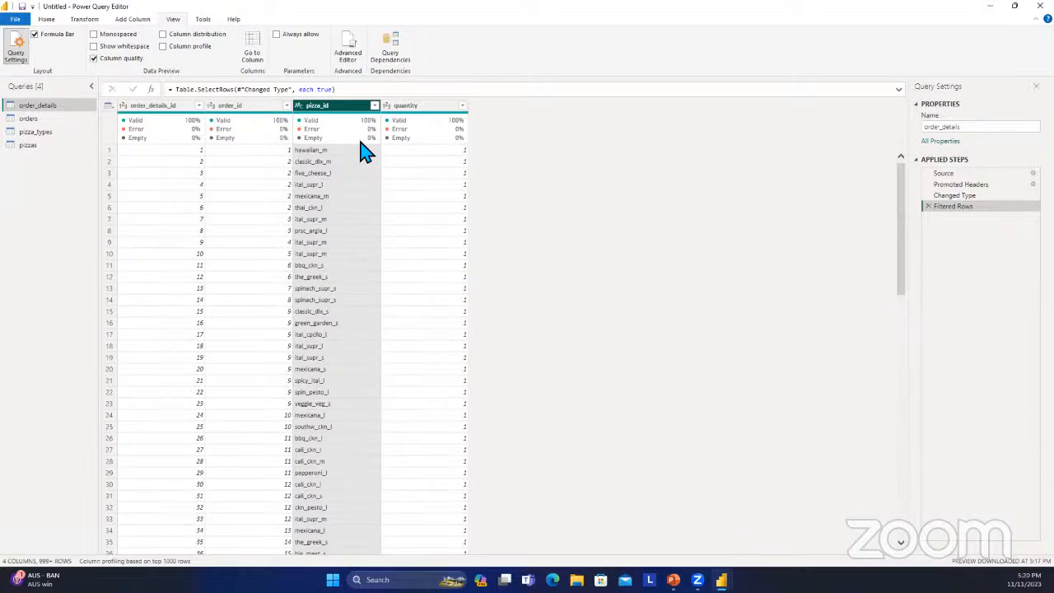
{"action": "left_click", "coordinate": [116, 58]}
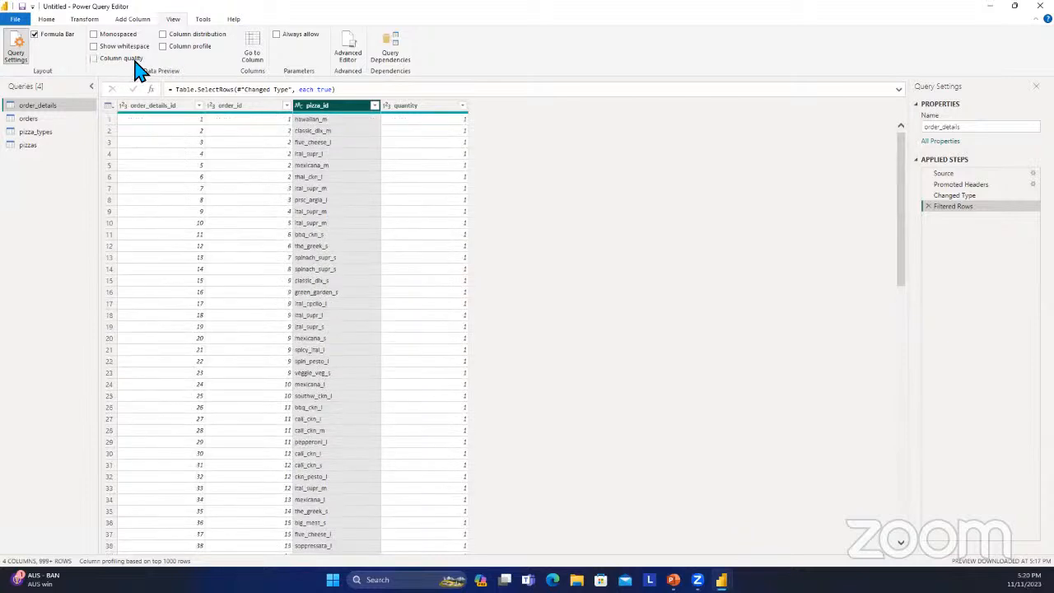
Select the quantity column and show column quality to check its valid, error and empty percentages.
{"action": "left_click", "coordinate": [434, 107]}
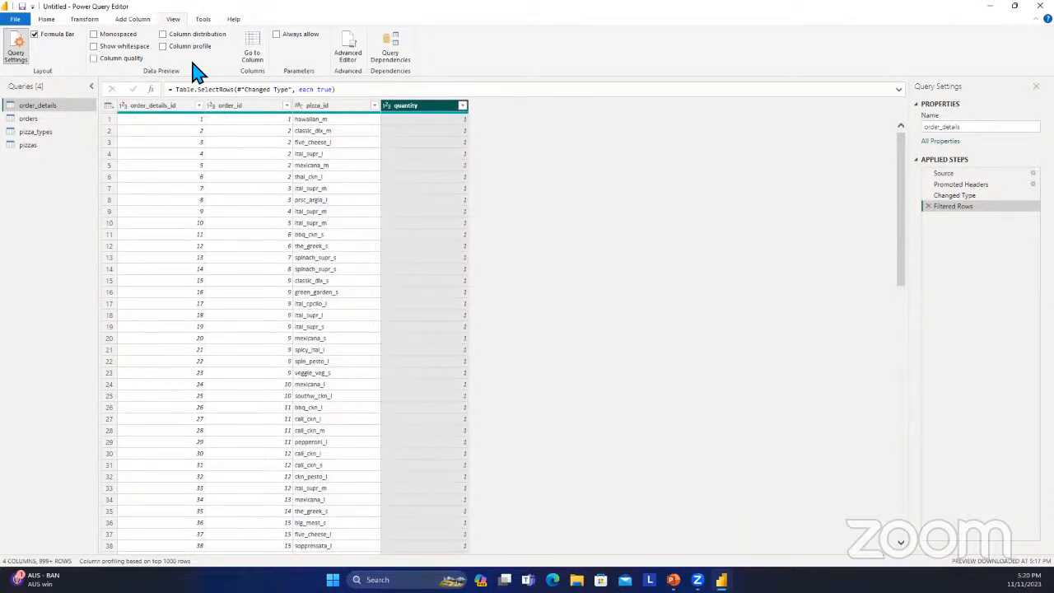
{"action": "left_click", "coordinate": [112, 59]}
{"action": "mouse_move", "coordinate": [456, 175]}
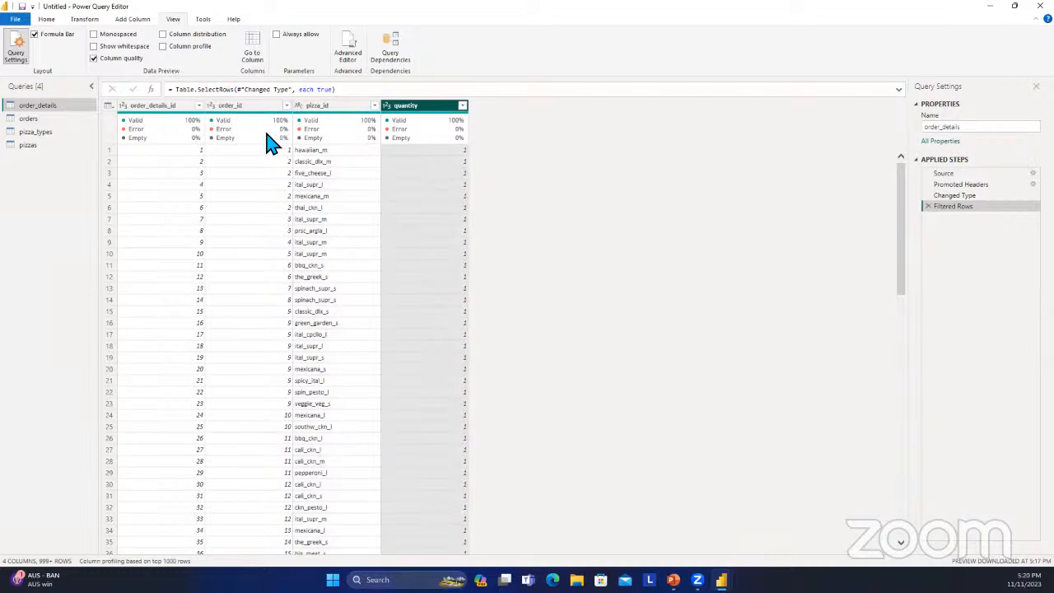
Open the orders table and check the column quality of order_id, date and time.
{"action": "left_click", "coordinate": [56, 120]}
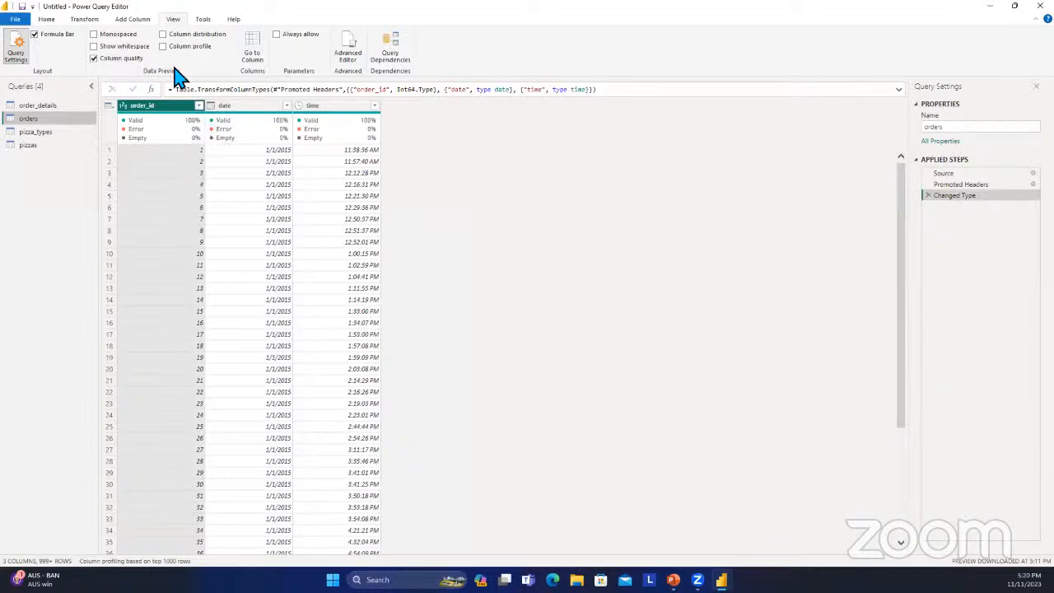
{"action": "mouse_move", "coordinate": [261, 177]}
{"action": "left_click", "coordinate": [338, 136]}
{"action": "left_click", "coordinate": [128, 142]}
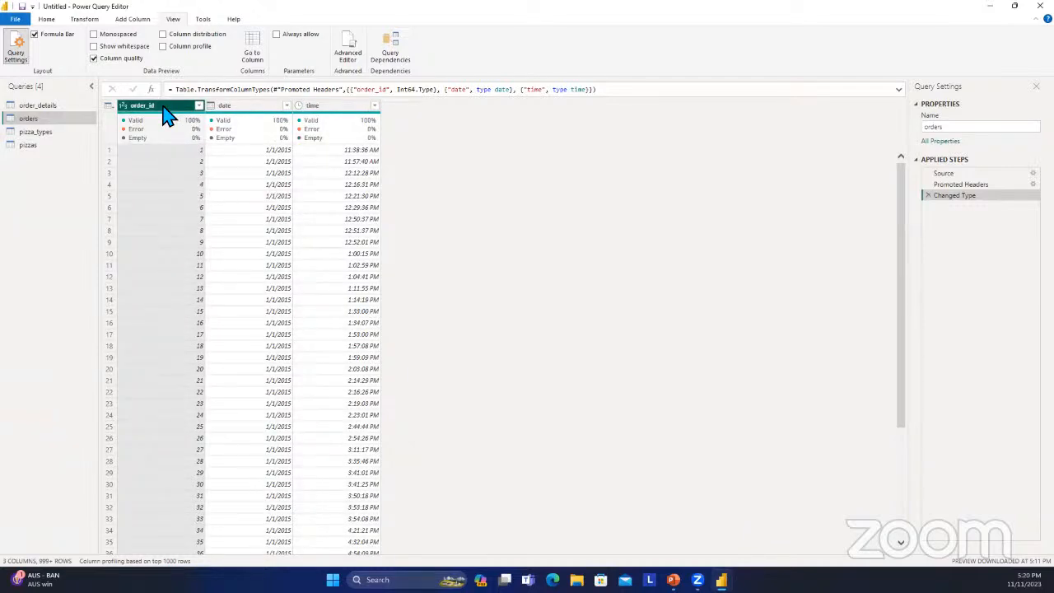
Examine the data types and rows of the date and time columns in the orders table.
{"action": "left_click", "coordinate": [245, 107]}
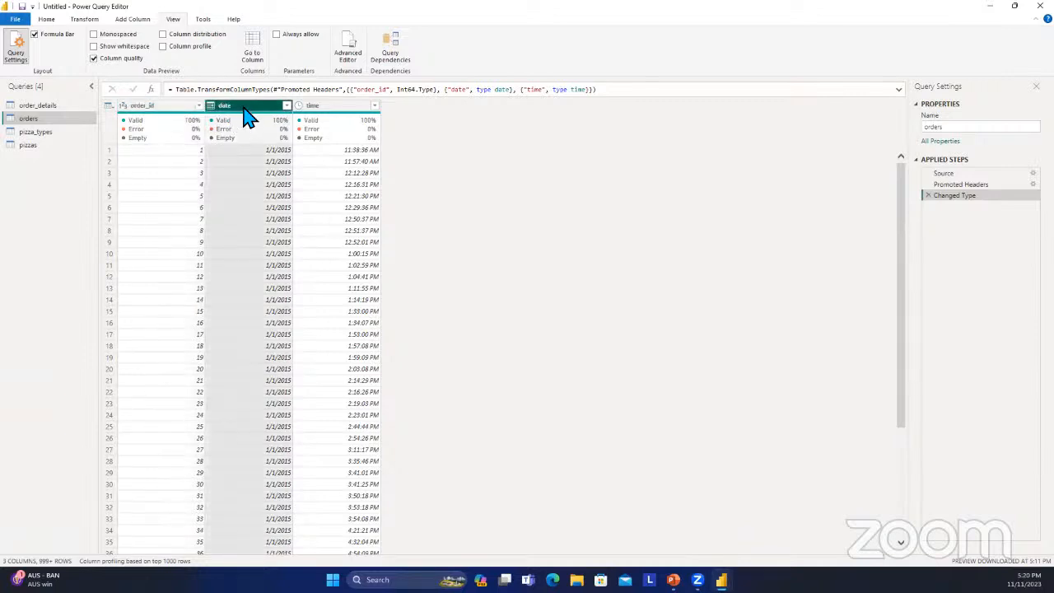
{"action": "left_click", "coordinate": [86, 20]}
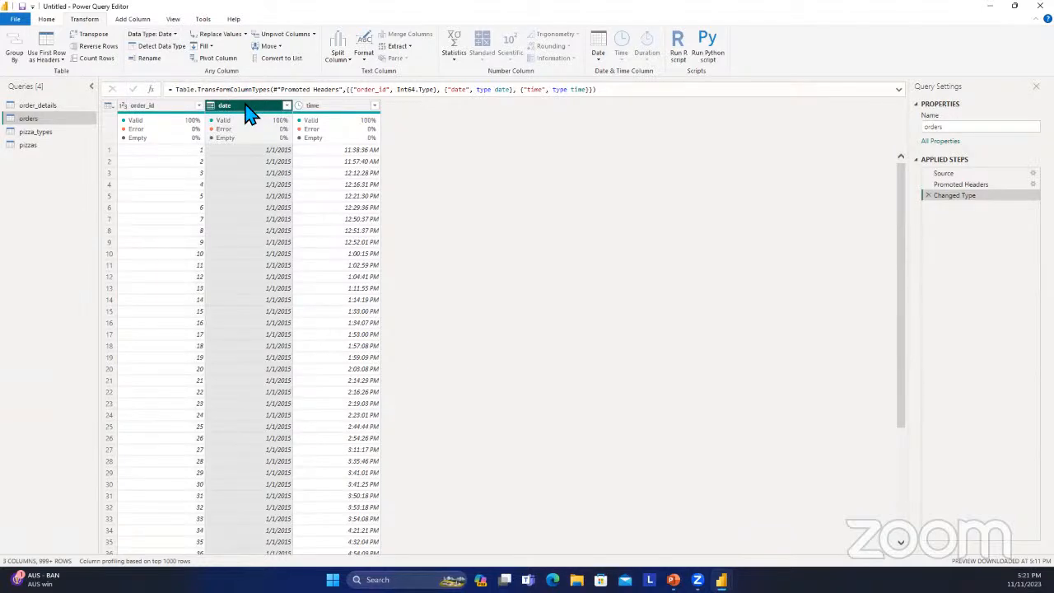
{"action": "left_click", "coordinate": [320, 111]}
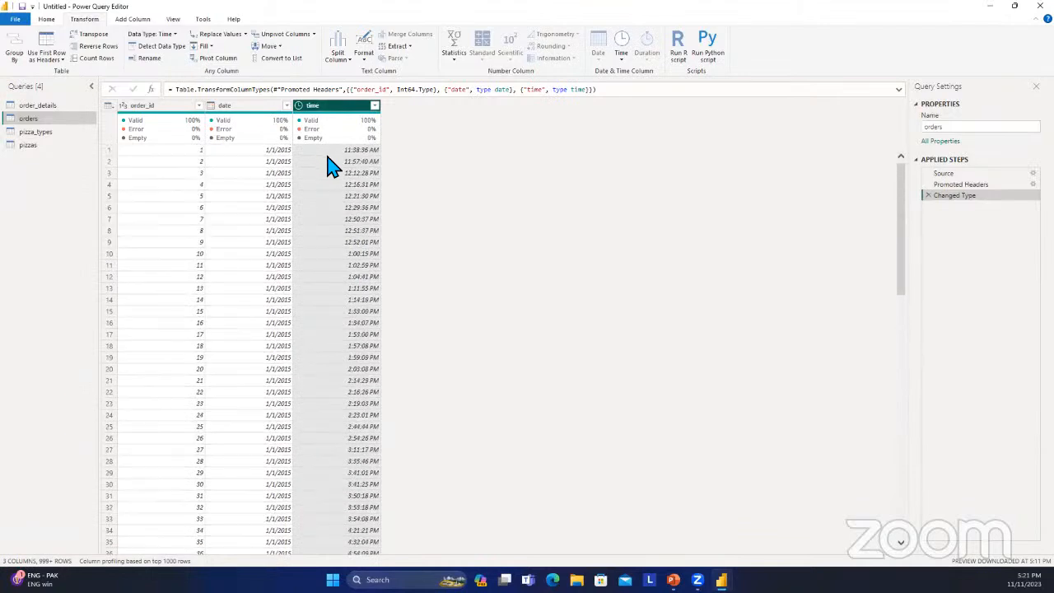
{"action": "scroll", "coordinate": [321, 162], "scroll_direction": "down", "scroll_amount": 20}
{"action": "scroll", "coordinate": [317, 161], "scroll_direction": "up", "scroll_amount": 15}
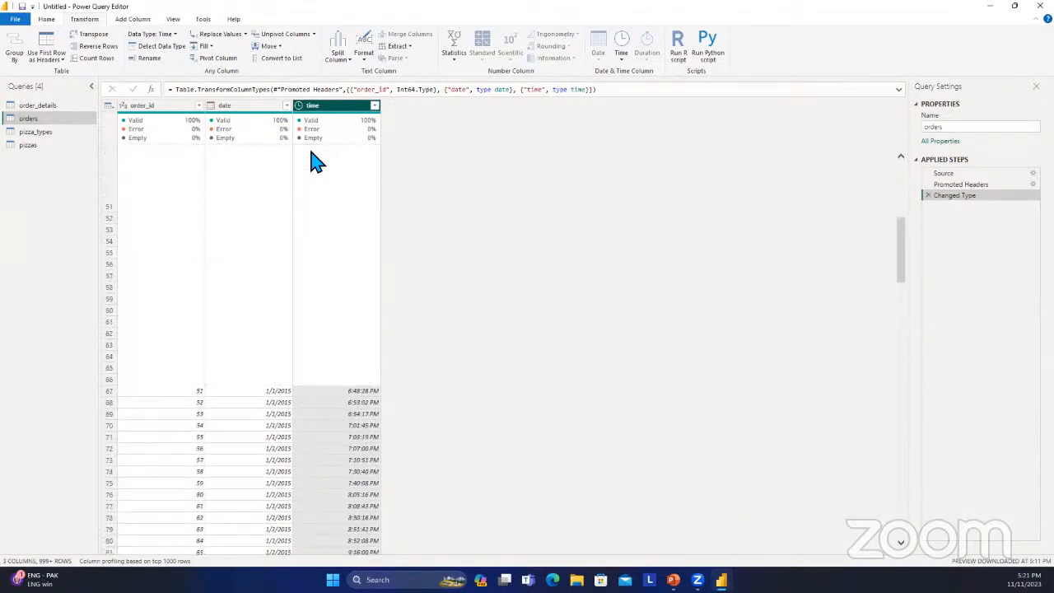
{"action": "scroll", "coordinate": [317, 161], "scroll_direction": "up", "scroll_amount": 16}
Open the pizza_types table and examine the first row that holds the real column names.
{"action": "left_click", "coordinate": [59, 133]}
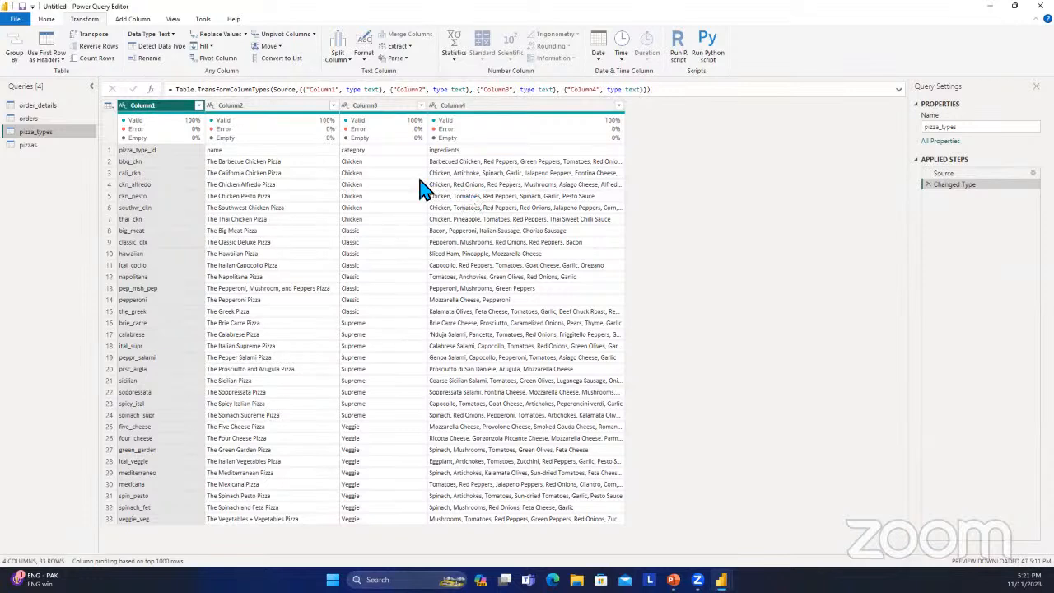
{"action": "left_click", "coordinate": [350, 151]}
{"action": "left_click", "coordinate": [444, 150]}
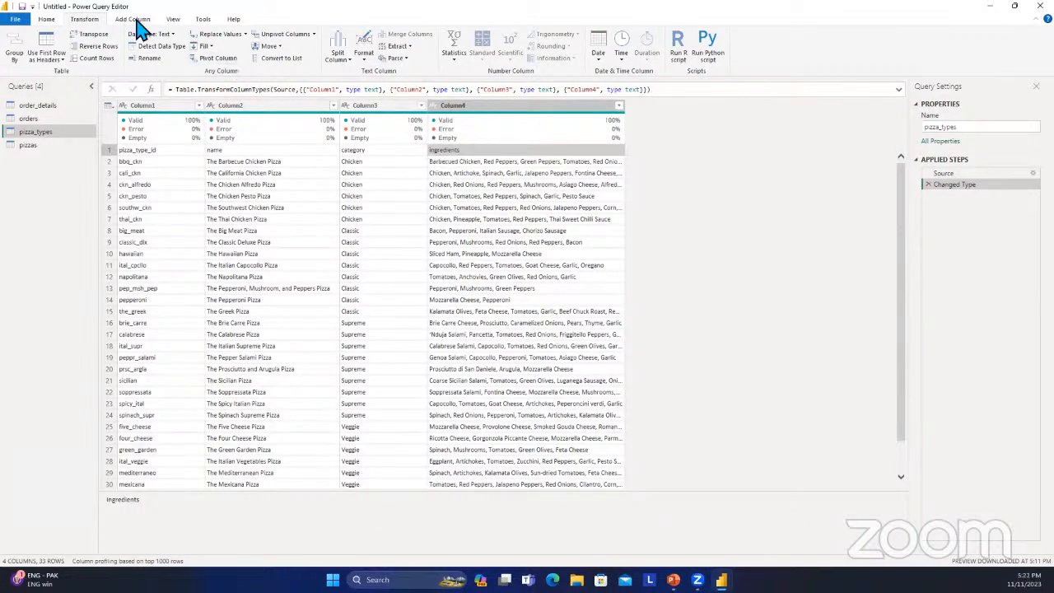
{"action": "left_click", "coordinate": [251, 153]}
{"action": "left_click", "coordinate": [129, 144]}
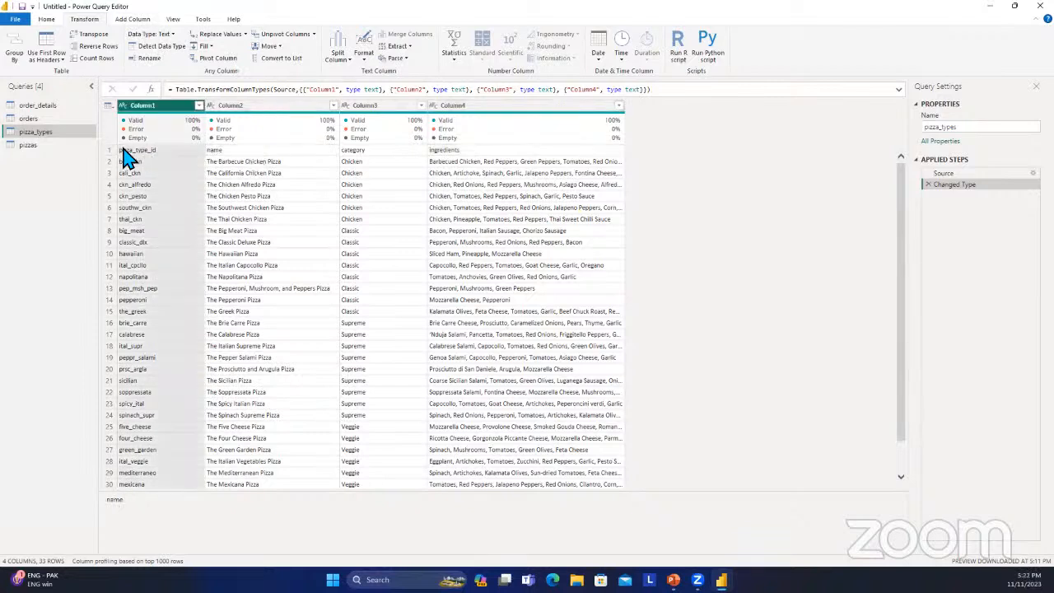
{"action": "left_click", "coordinate": [110, 150]}
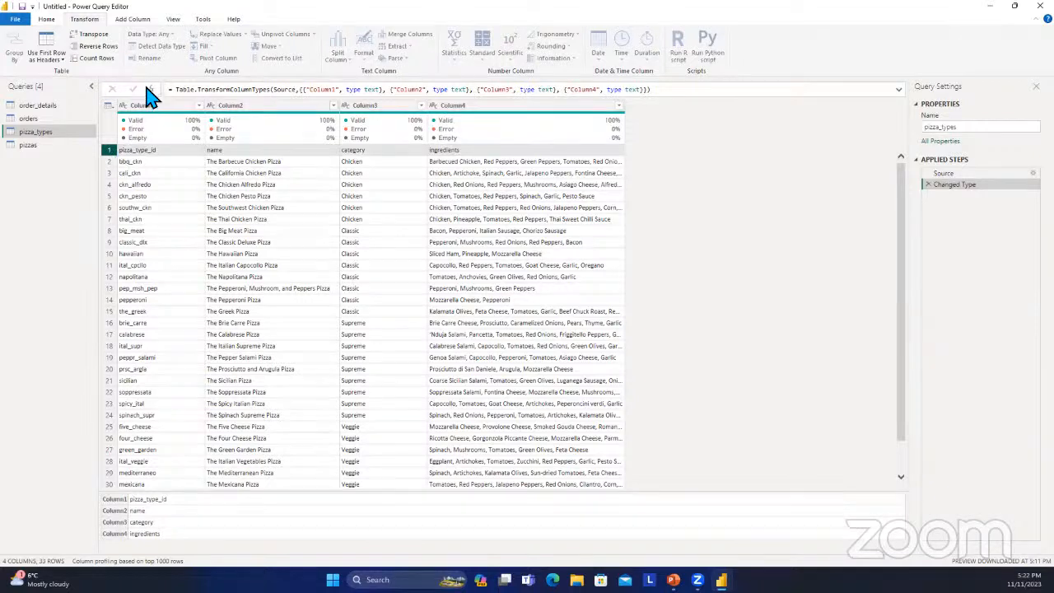
Promote the first row of the pizza_types table to column headers.
{"action": "left_click", "coordinate": [140, 20]}
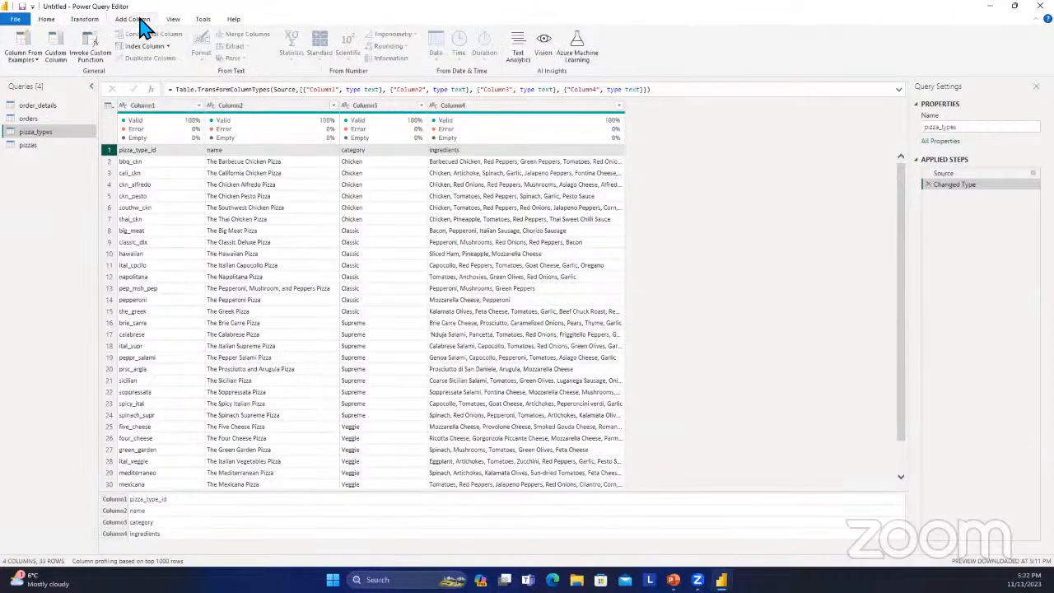
{"action": "left_click", "coordinate": [83, 21]}
{"action": "left_click", "coordinate": [58, 23]}
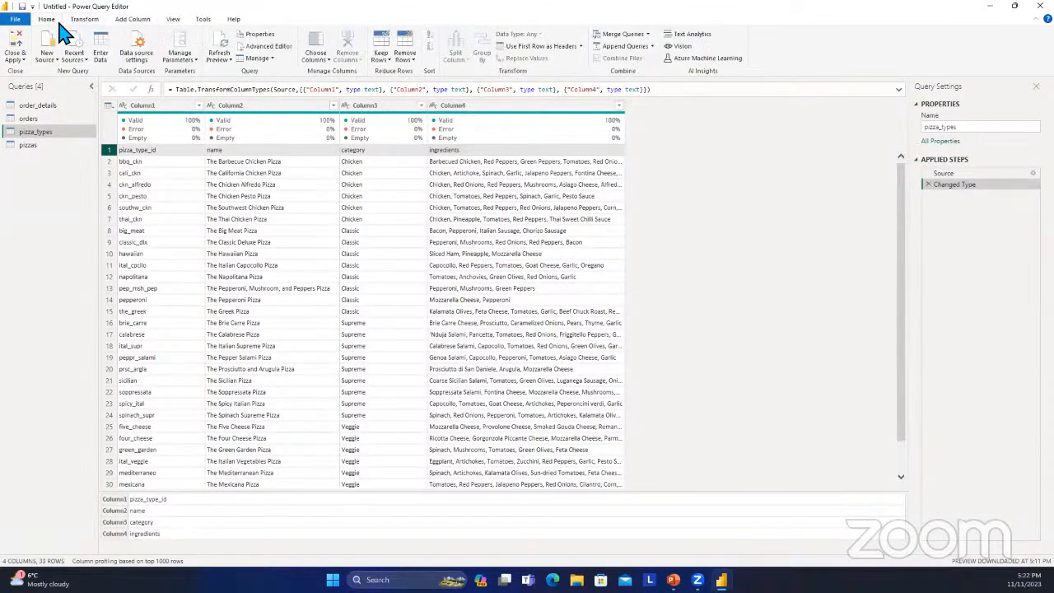
{"action": "left_click", "coordinate": [581, 47]}
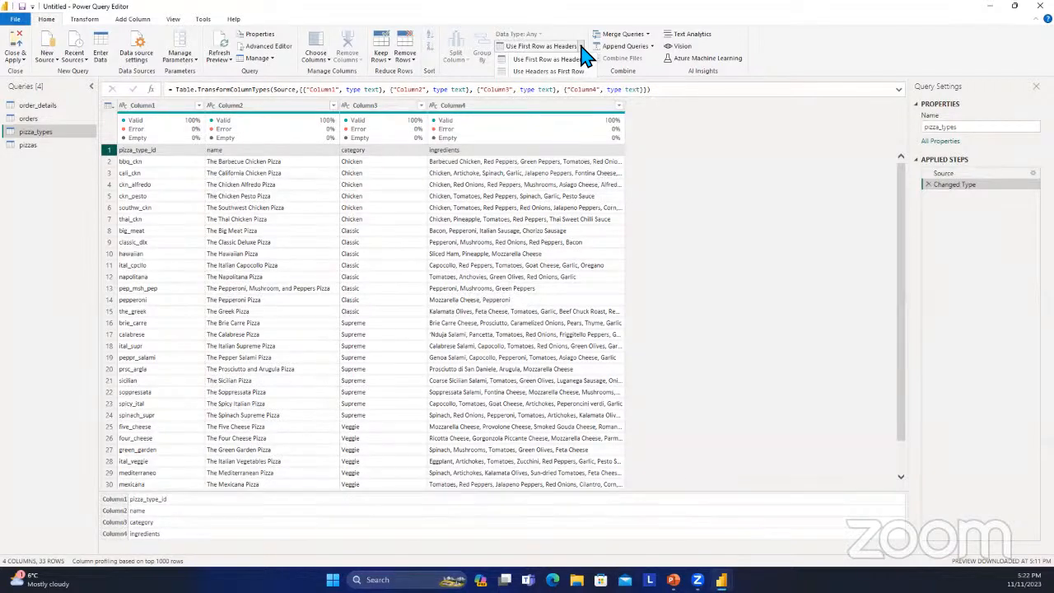
{"action": "left_click", "coordinate": [582, 59]}
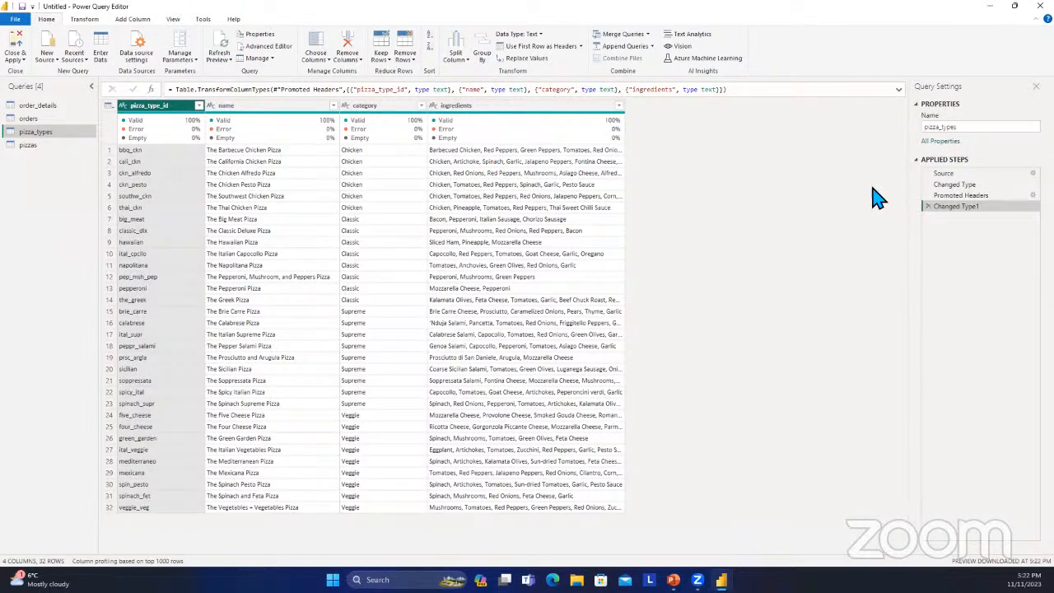
Compare the table at the Changed Type, Promoted Headers and Changed Type1 applied steps.
{"action": "left_click", "coordinate": [952, 184]}
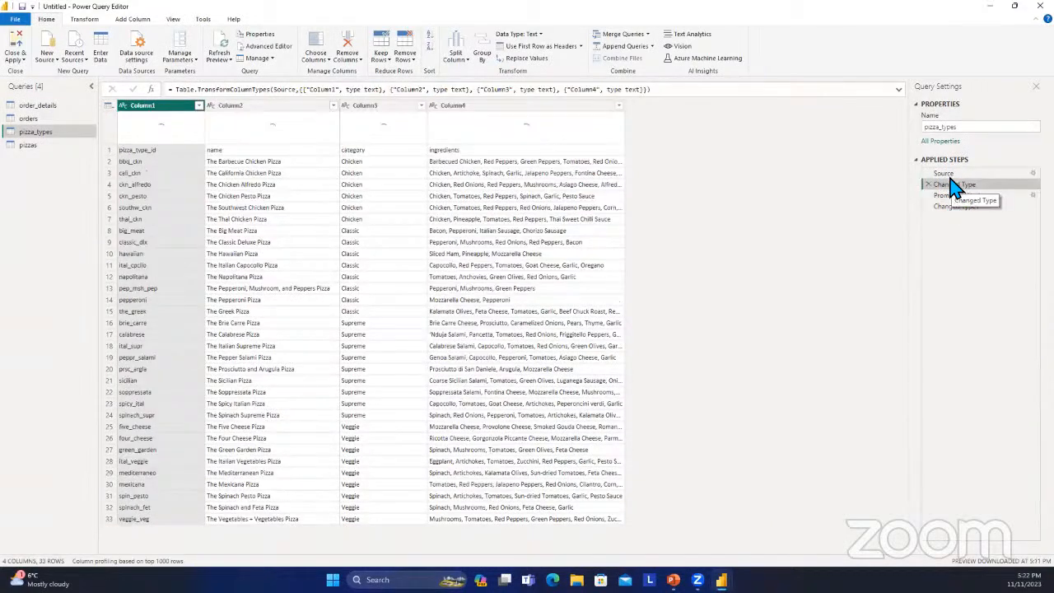
{"action": "left_click", "coordinate": [960, 195]}
{"action": "left_click", "coordinate": [958, 206]}
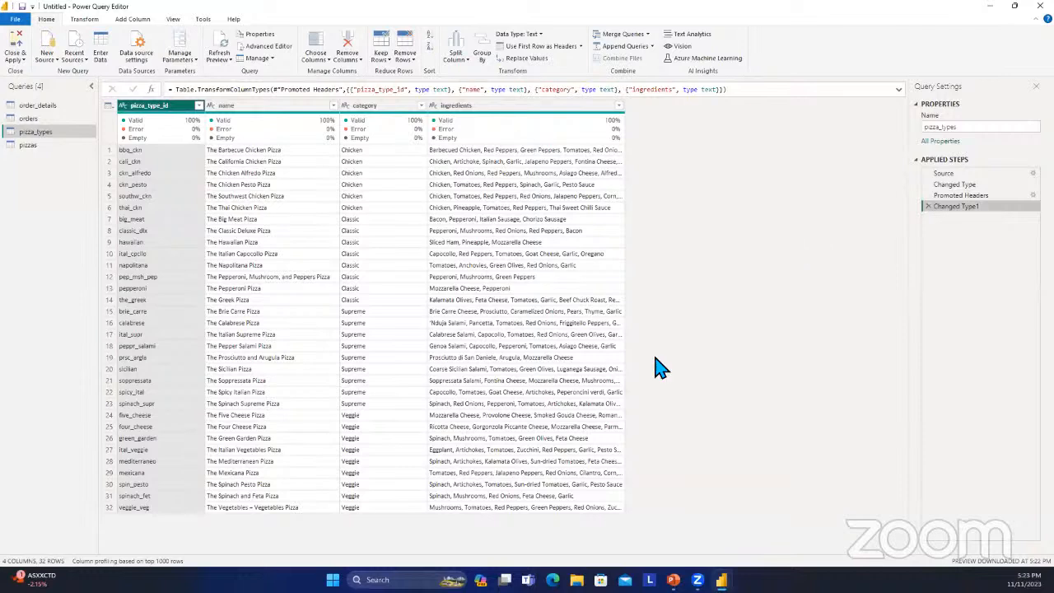
Delete the Changed Type1 and Promoted Headers applied steps from the pizza_types query.
{"action": "left_click", "coordinate": [928, 205]}
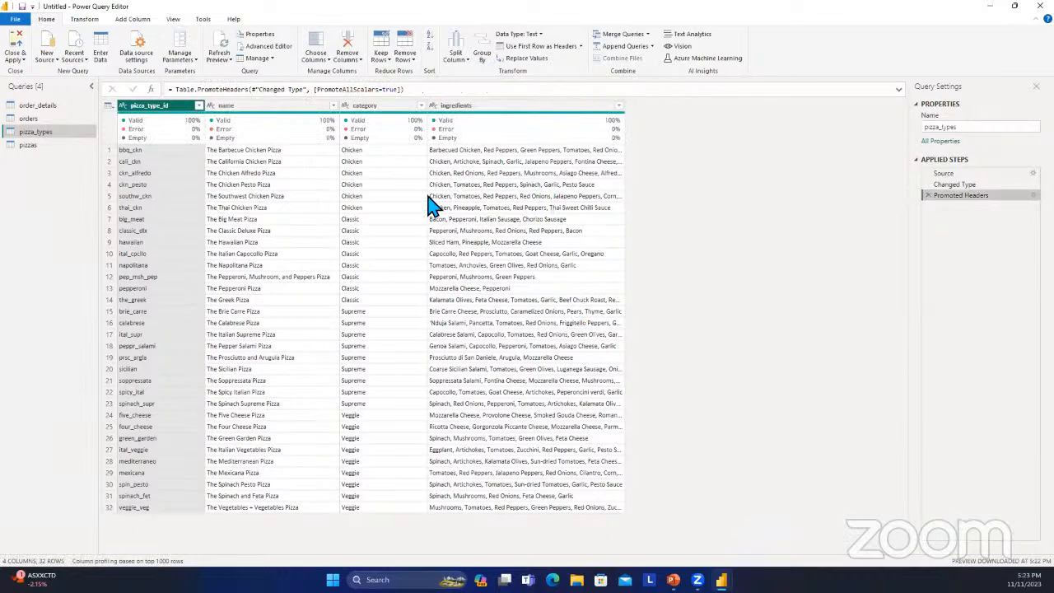
{"action": "left_click", "coordinate": [928, 196]}
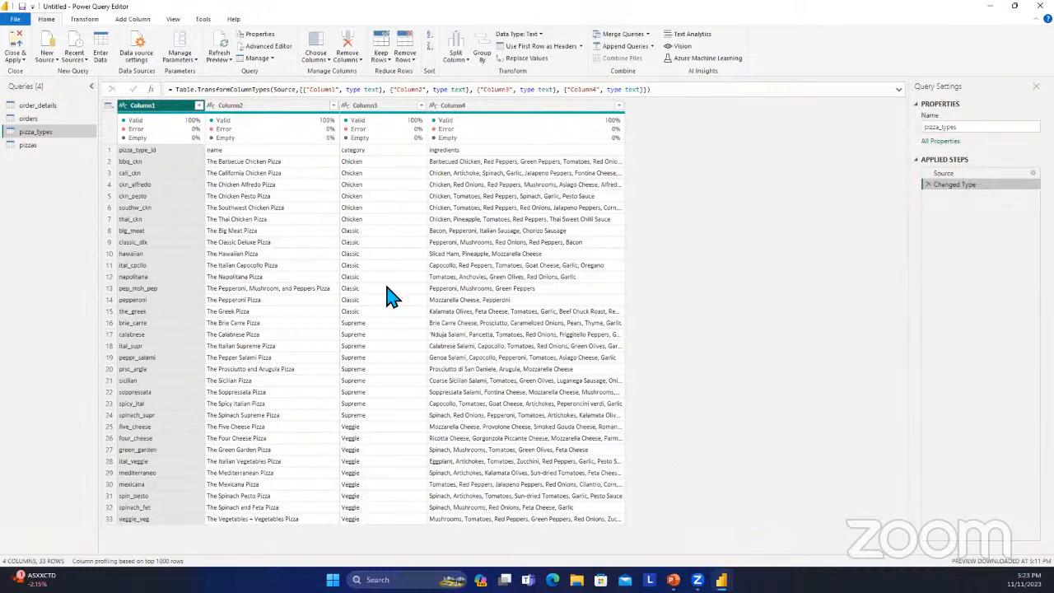
Select the first row of pizza_types and use it as the table's column headers.
{"action": "left_click", "coordinate": [108, 151]}
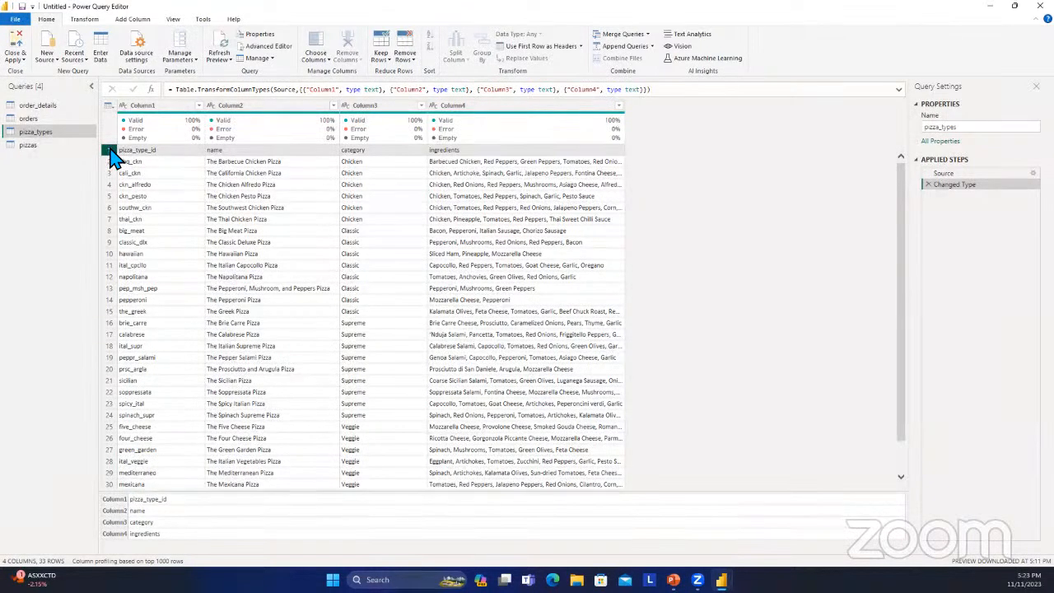
{"action": "left_click", "coordinate": [128, 109]}
{"action": "right_click", "coordinate": [134, 112]}
{"action": "key", "text": "Escape"}
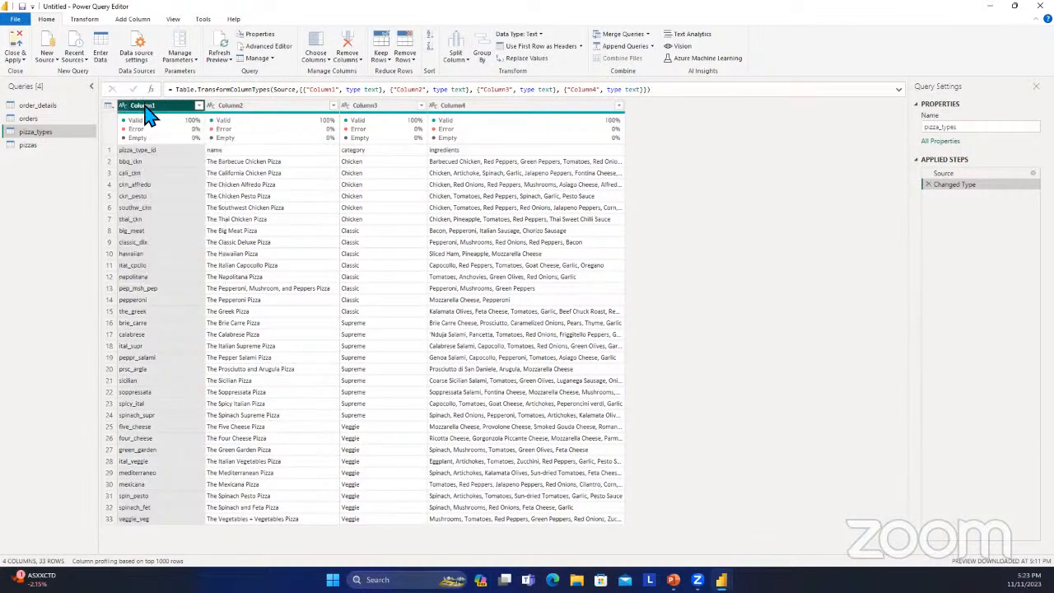
{"action": "left_click", "coordinate": [109, 151]}
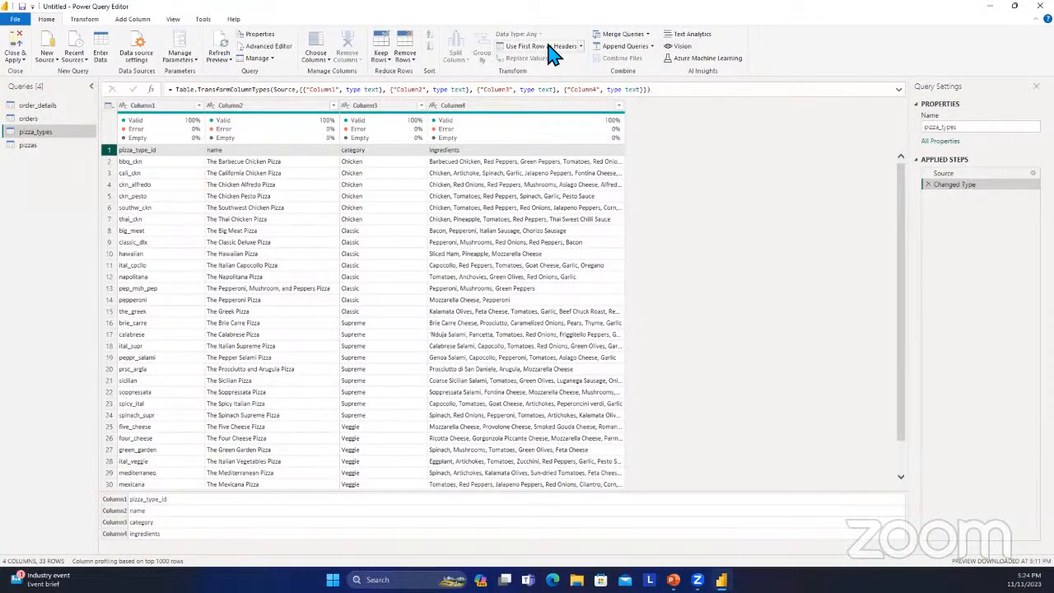
{"action": "left_click", "coordinate": [580, 47]}
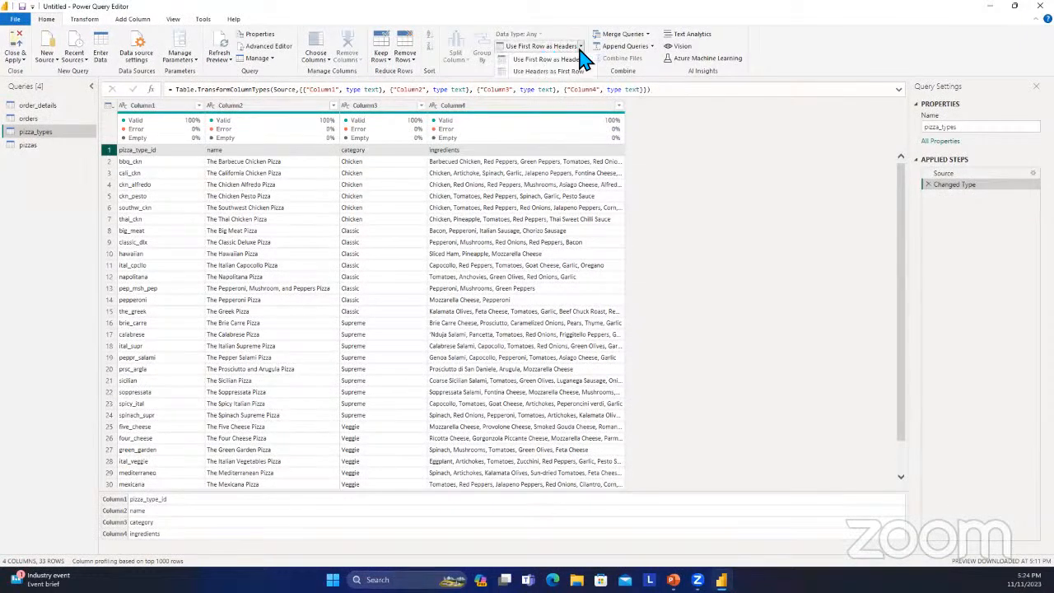
{"action": "left_click", "coordinate": [547, 59]}
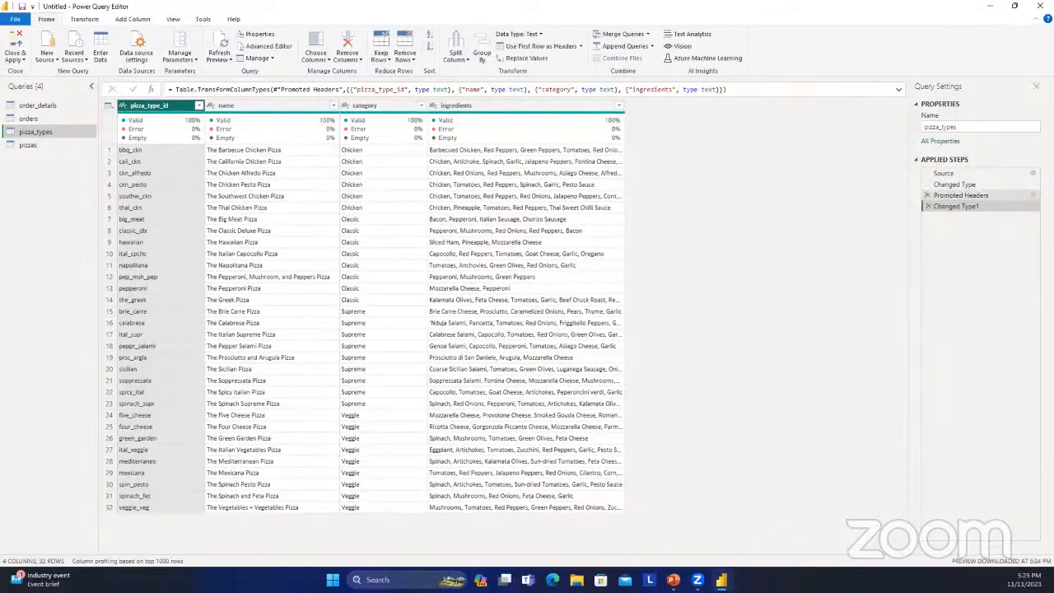
View the Promoted Headers step's settings, cancel without changes, and return to the Changed Type1 step.
{"action": "left_click", "coordinate": [1031, 196]}
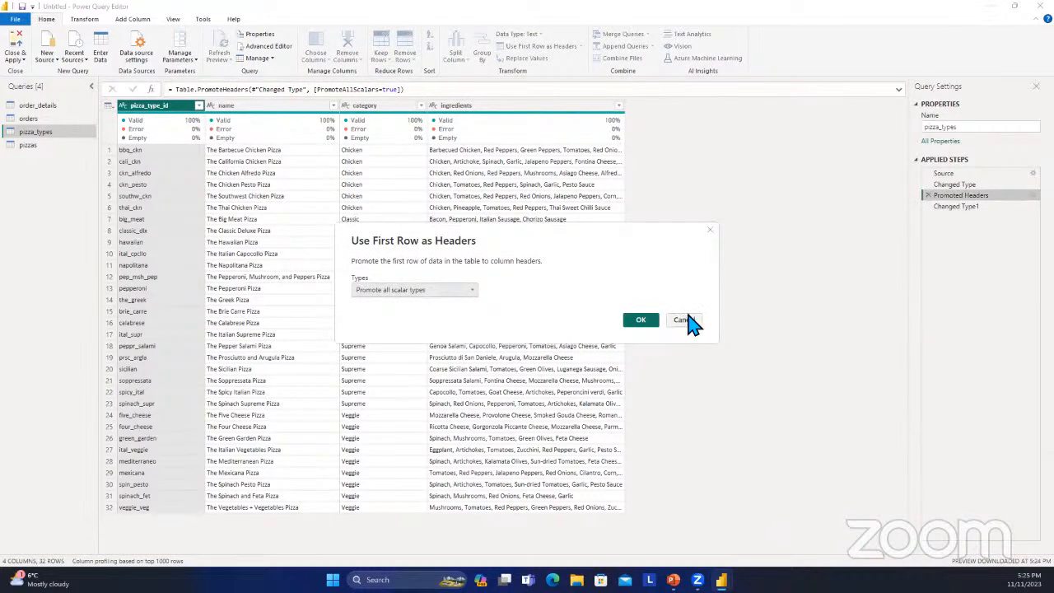
{"action": "left_click", "coordinate": [691, 321]}
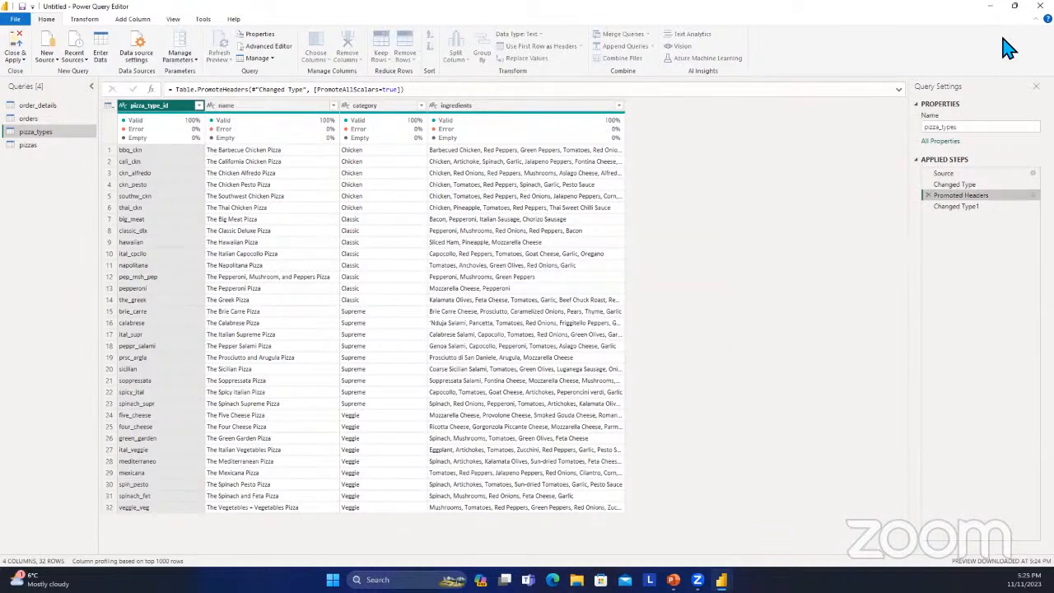
{"action": "left_click", "coordinate": [971, 206]}
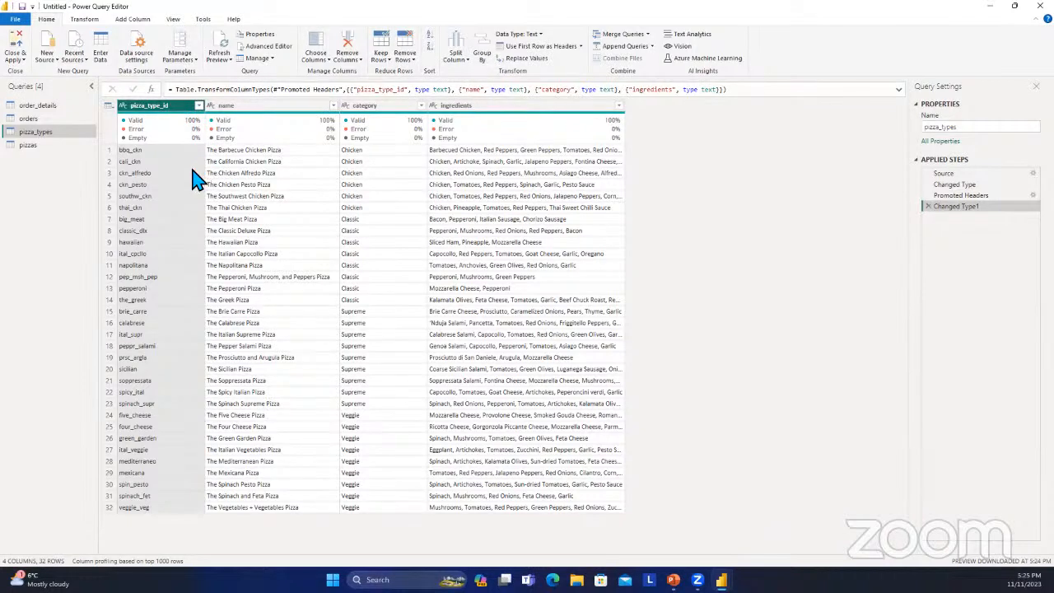
Inspect the name, category and ingredients columns of pizza_types, including the quality details for category.
{"action": "left_click", "coordinate": [276, 107]}
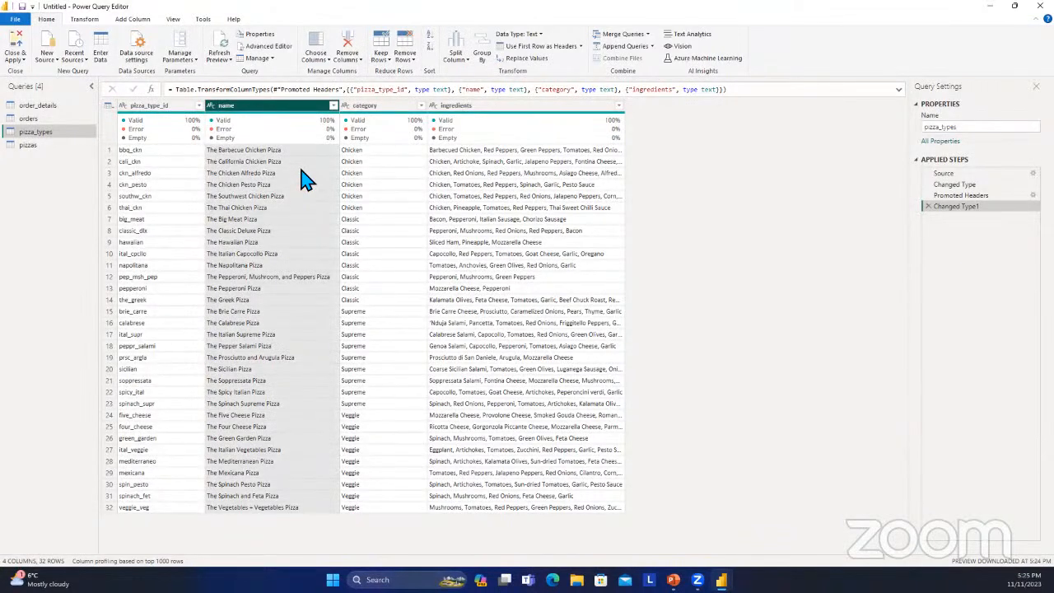
{"action": "left_click", "coordinate": [399, 108]}
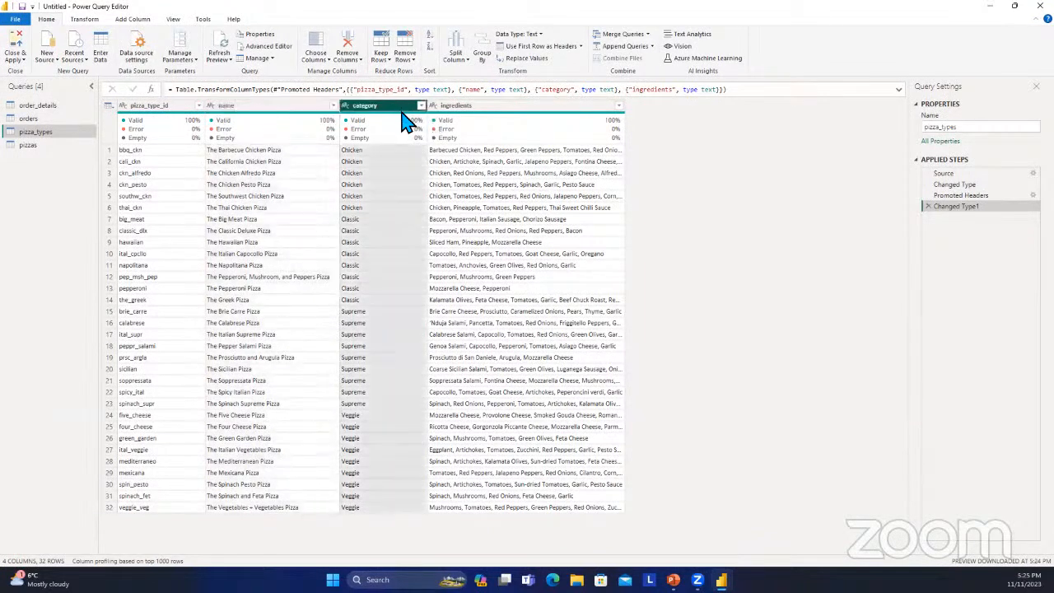
{"action": "mouse_move", "coordinate": [411, 129]}
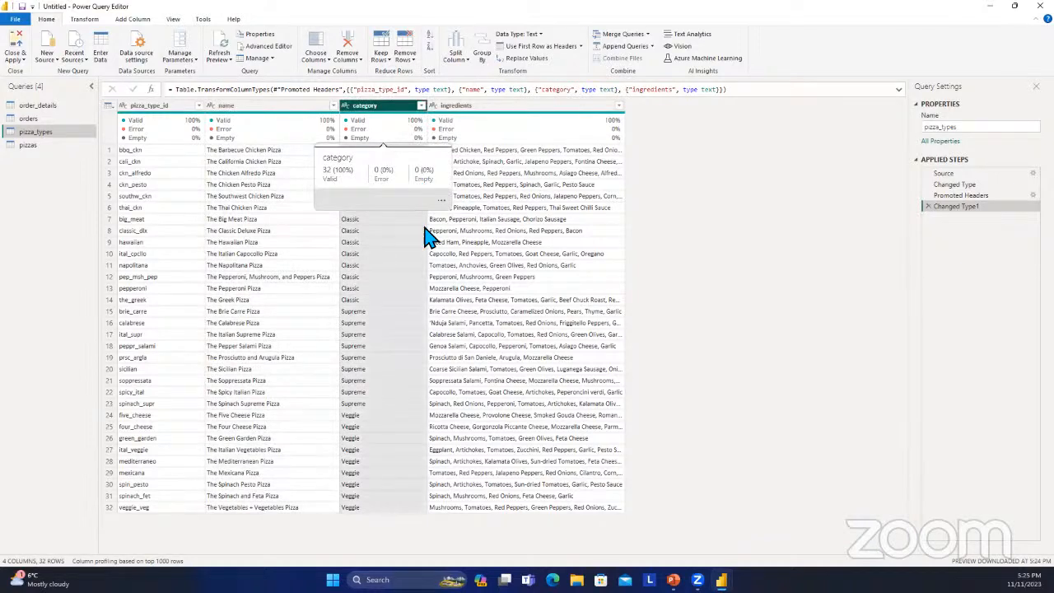
{"action": "left_click", "coordinate": [568, 109]}
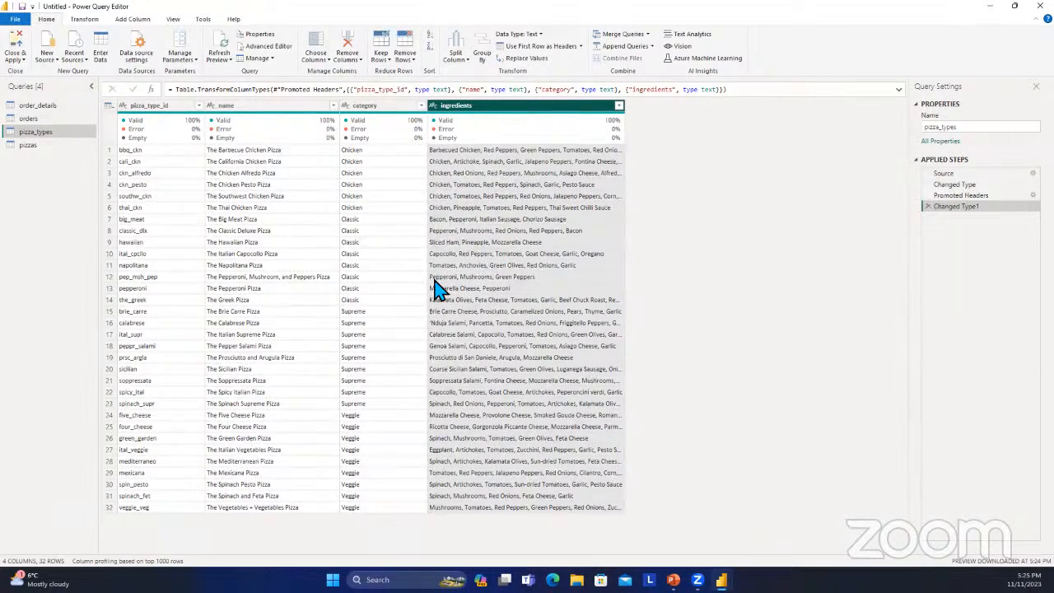
Open the pizzas table and look through its pizza_id and pizza_type_id columns.
{"action": "left_click", "coordinate": [49, 146]}
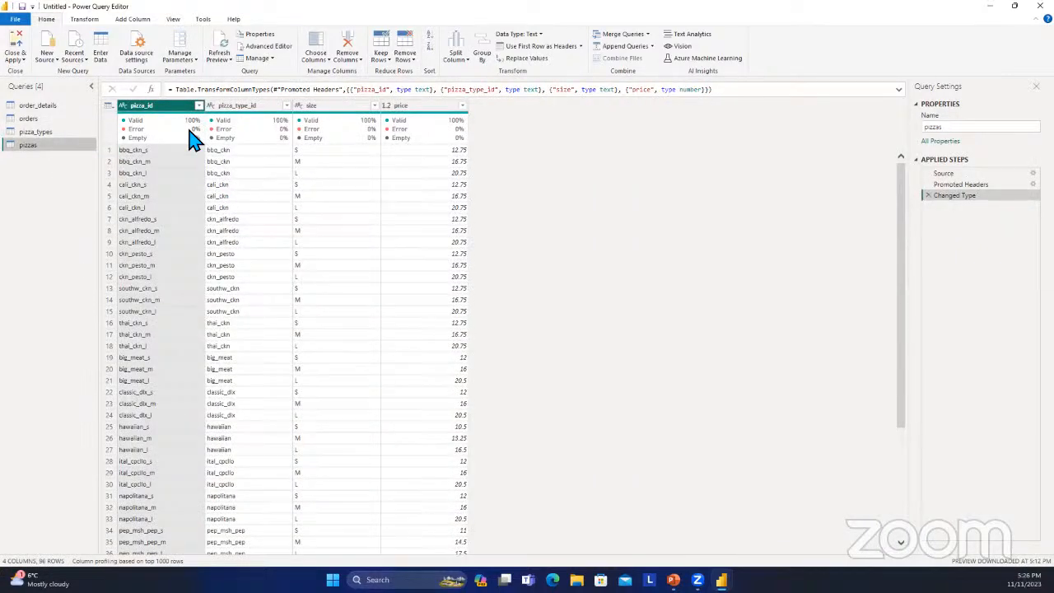
{"action": "mouse_move", "coordinate": [196, 135]}
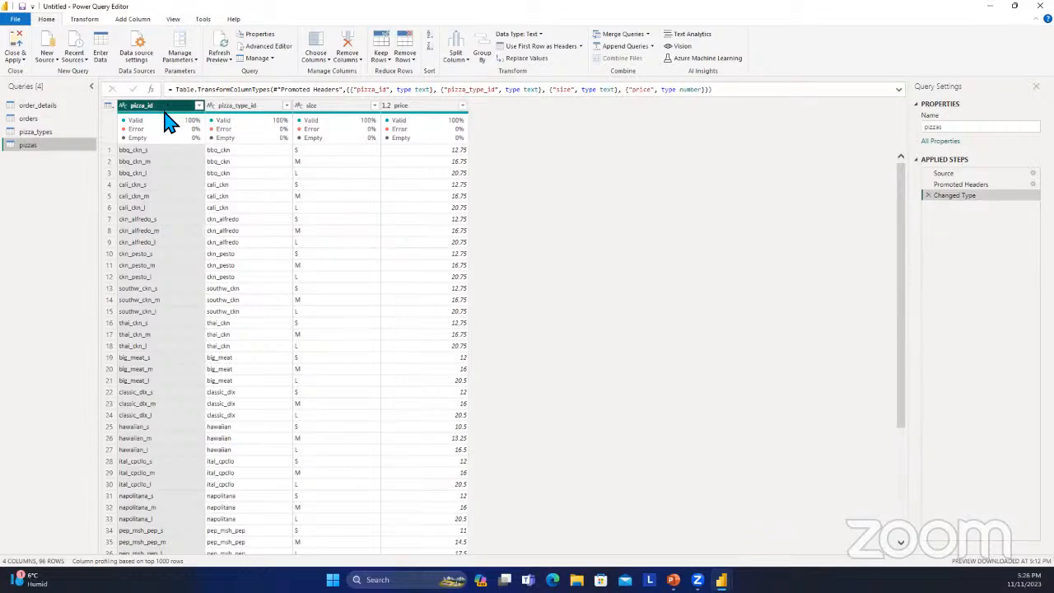
{"action": "scroll", "coordinate": [188, 164], "scroll_direction": "down", "scroll_amount": 5}
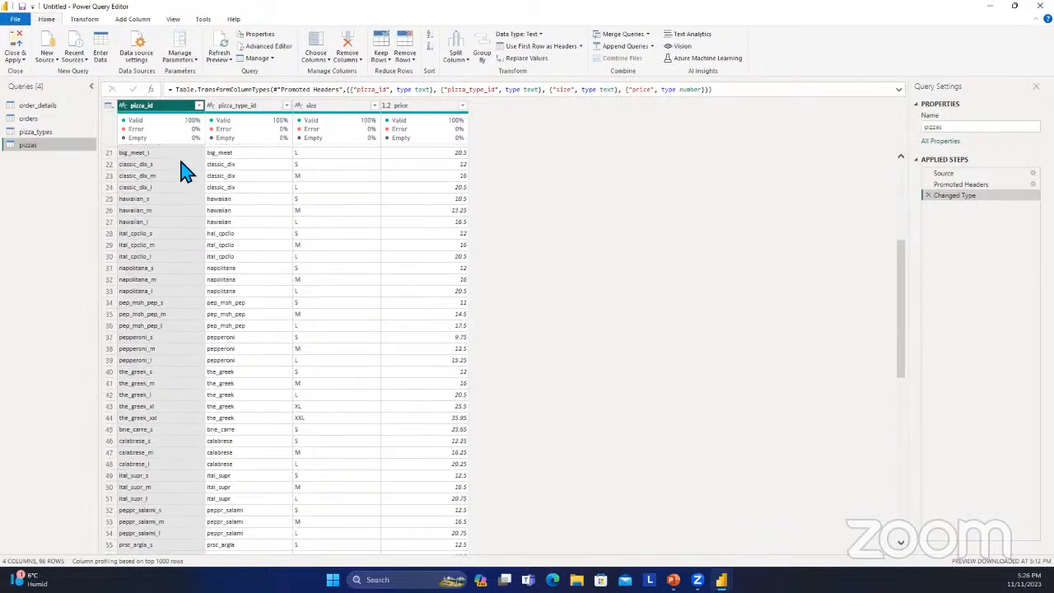
{"action": "scroll", "coordinate": [185, 171], "scroll_direction": "up", "scroll_amount": 5}
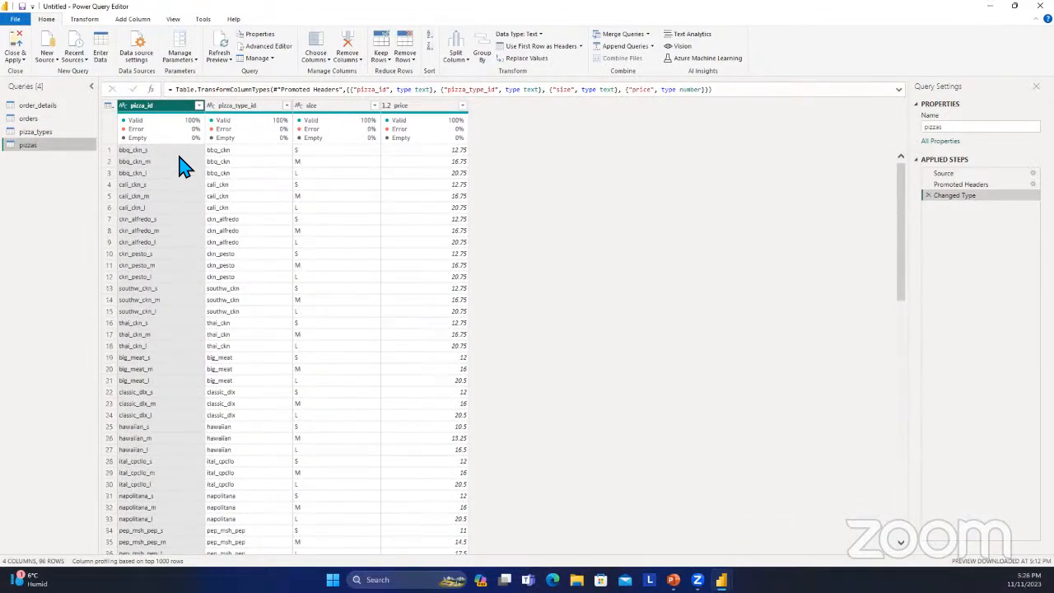
{"action": "left_click", "coordinate": [241, 107]}
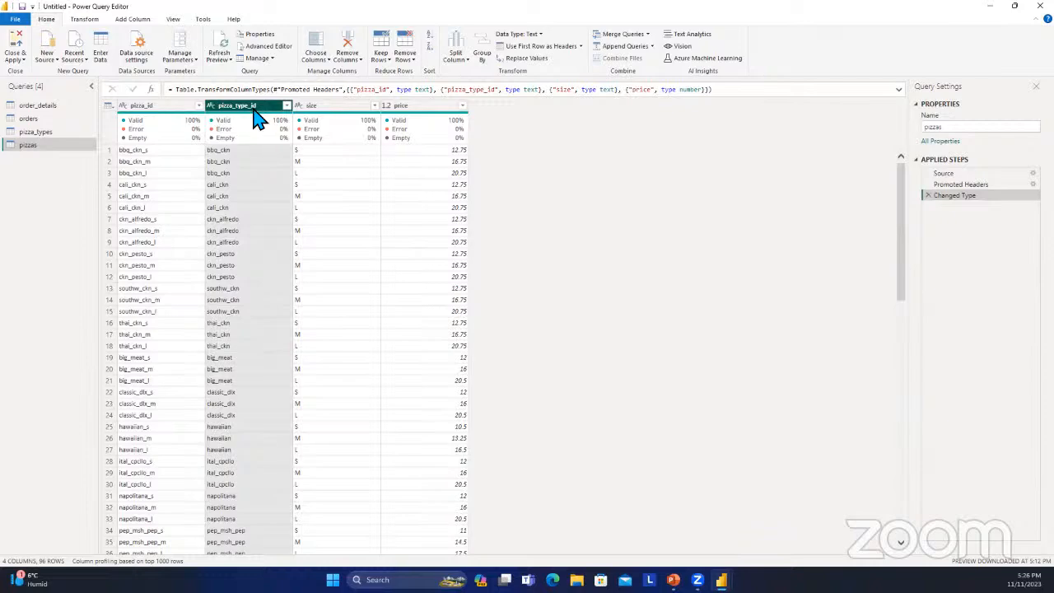
{"action": "scroll", "coordinate": [288, 188], "scroll_direction": "down", "scroll_amount": 3}
{"action": "scroll", "coordinate": [287, 193], "scroll_direction": "up", "scroll_amount": 3}
Check the list of values in the pizzas table's size column and apply the filter with all sizes selected.
{"action": "left_click", "coordinate": [356, 107]}
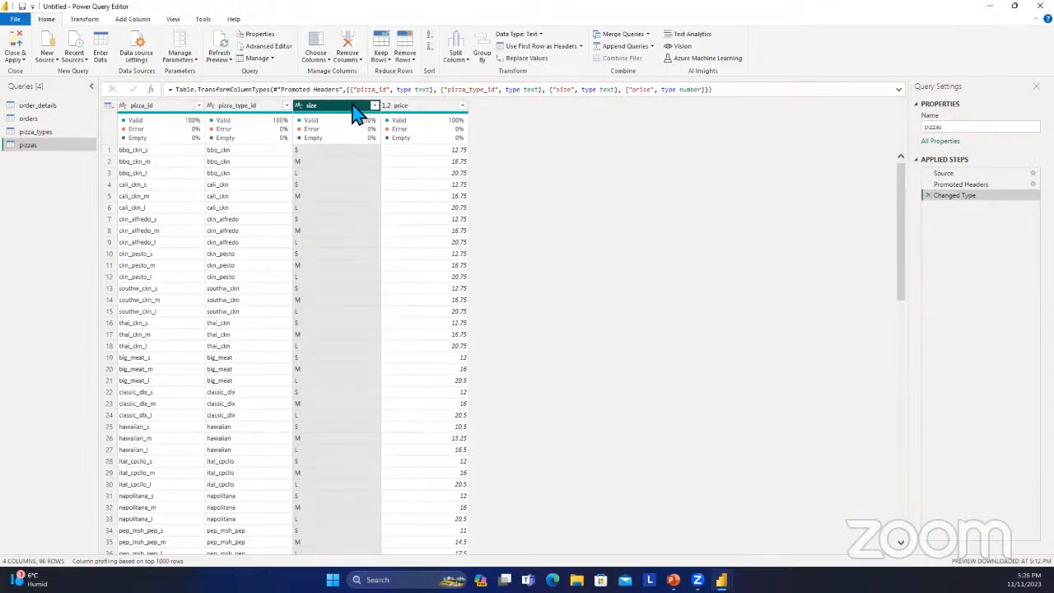
{"action": "left_click", "coordinate": [375, 109]}
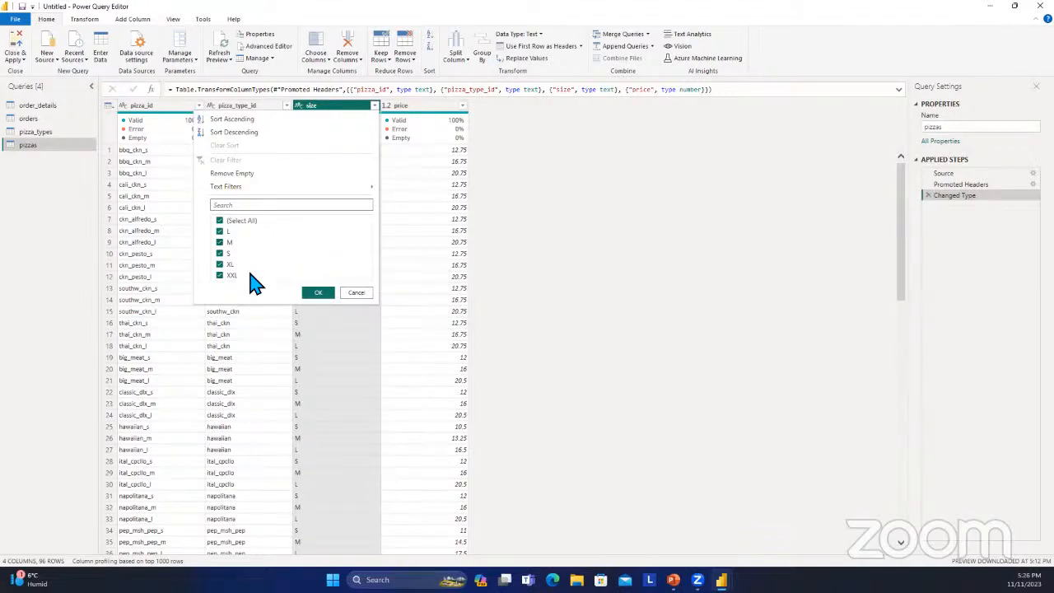
{"action": "left_click", "coordinate": [319, 293]}
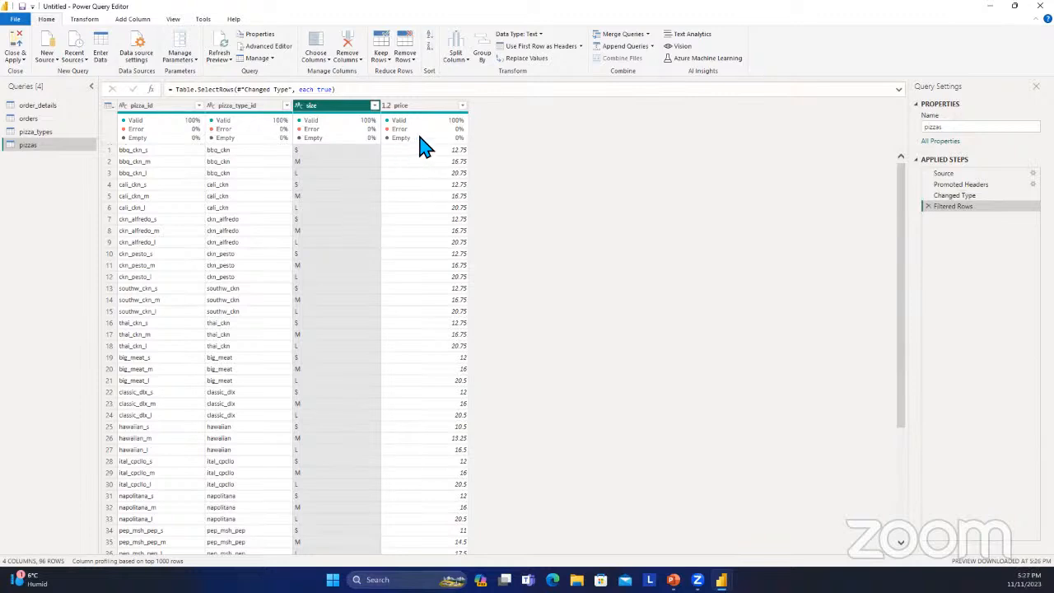
Examine the price column of the pizzas table, including its quality details and individual values.
{"action": "left_click", "coordinate": [439, 112]}
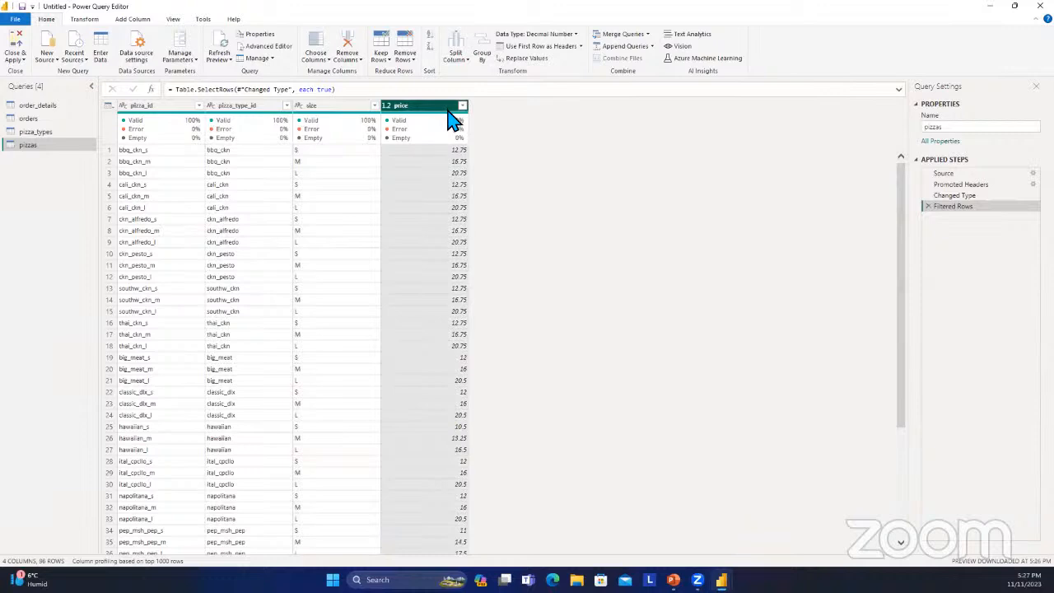
{"action": "mouse_move", "coordinate": [456, 123]}
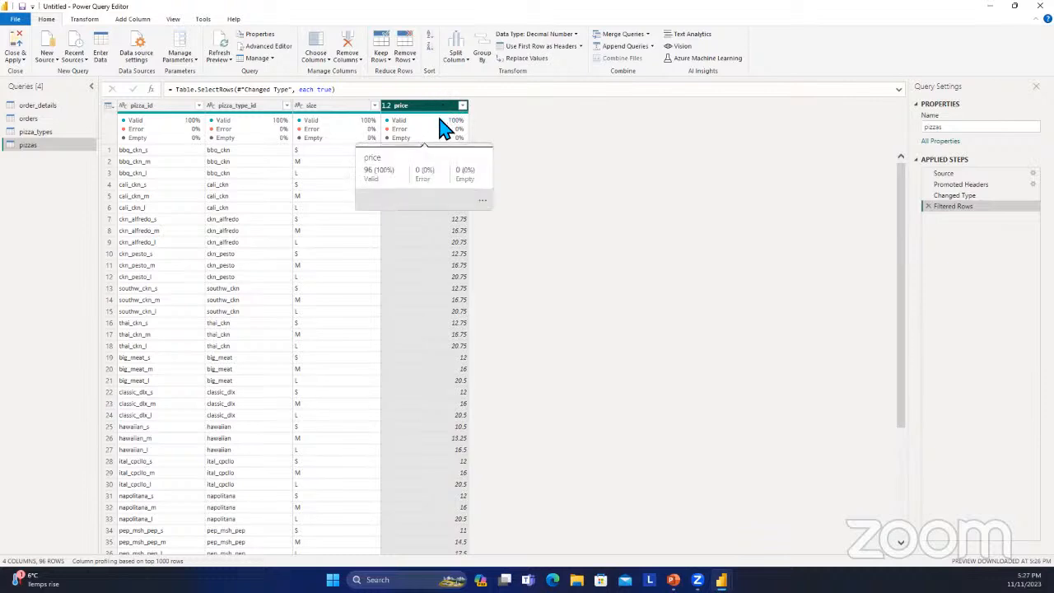
{"action": "left_click", "coordinate": [447, 230]}
{"action": "left_click", "coordinate": [422, 198]}
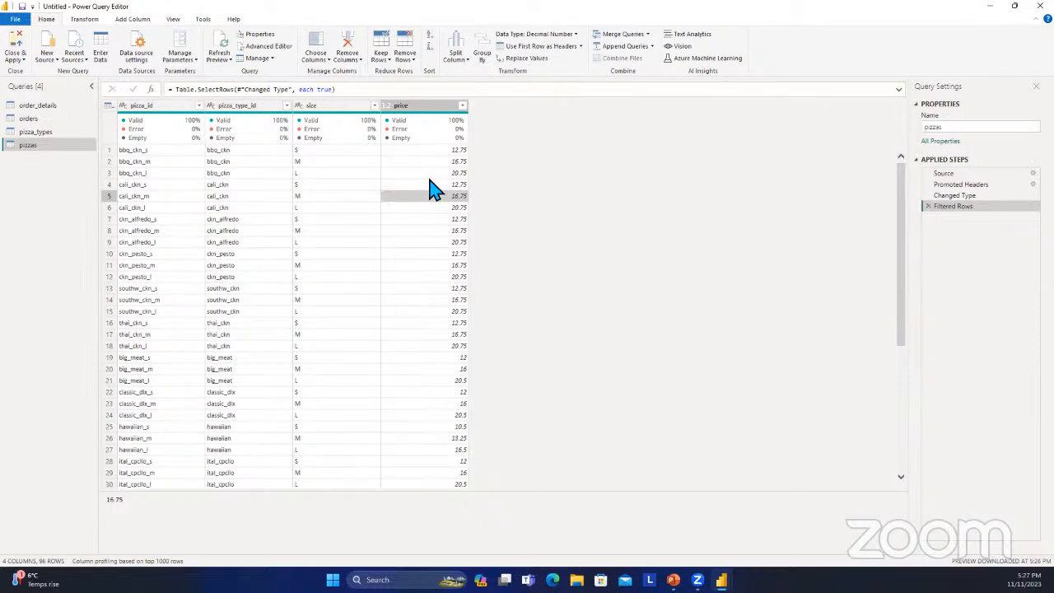
{"action": "scroll", "coordinate": [429, 179], "scroll_direction": "down", "scroll_amount": 1}
{"action": "scroll", "coordinate": [429, 180], "scroll_direction": "up", "scroll_amount": 1}
{"action": "key", "text": "ctrl+space"}
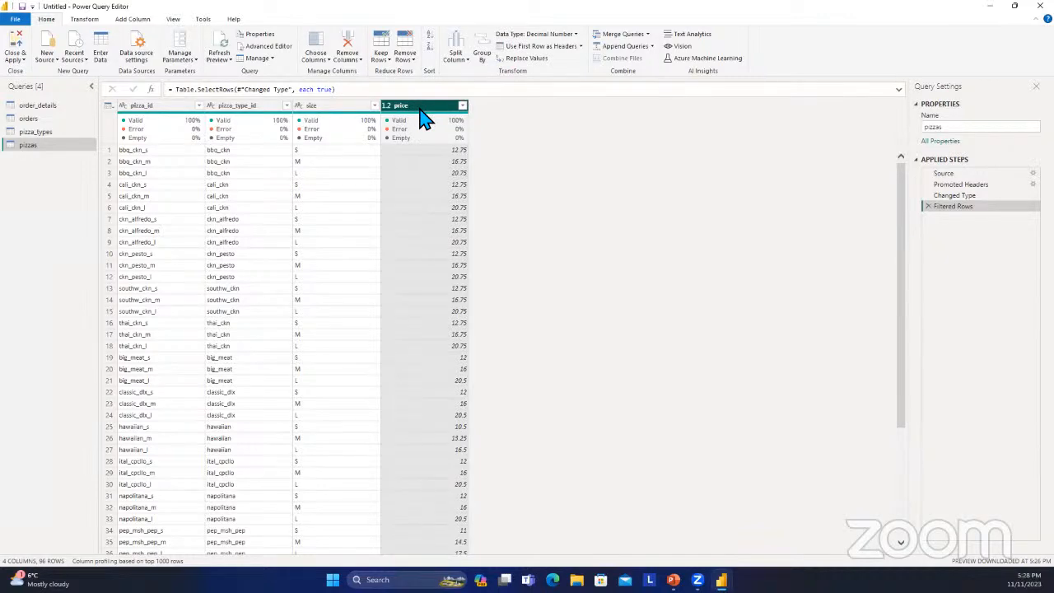
Open the order_details table and review the commands available for transforming and adding columns.
{"action": "mouse_move", "coordinate": [428, 128]}
{"action": "left_click", "coordinate": [60, 108]}
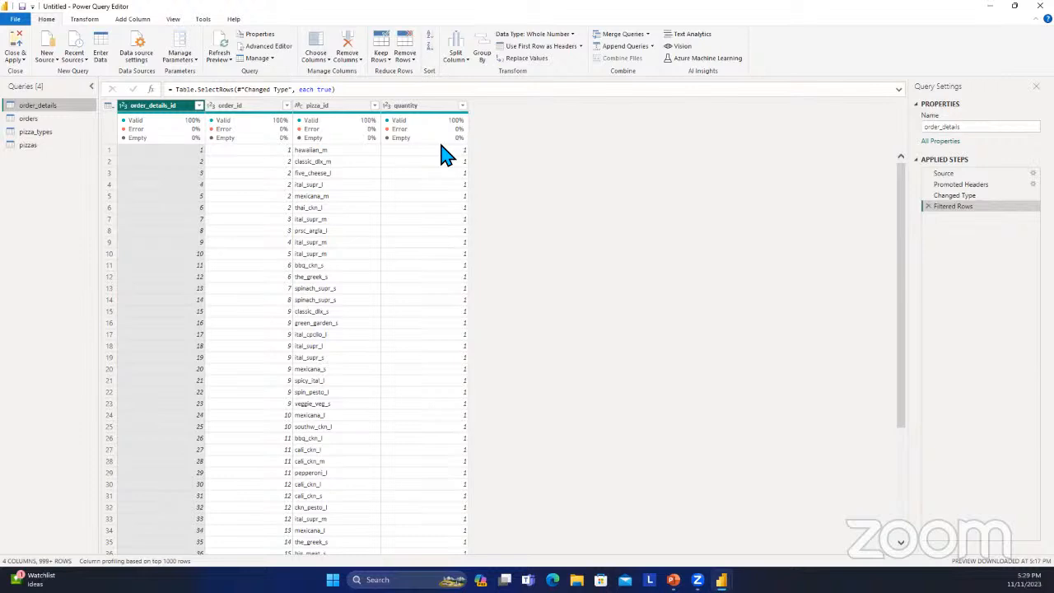
{"action": "left_click", "coordinate": [85, 20]}
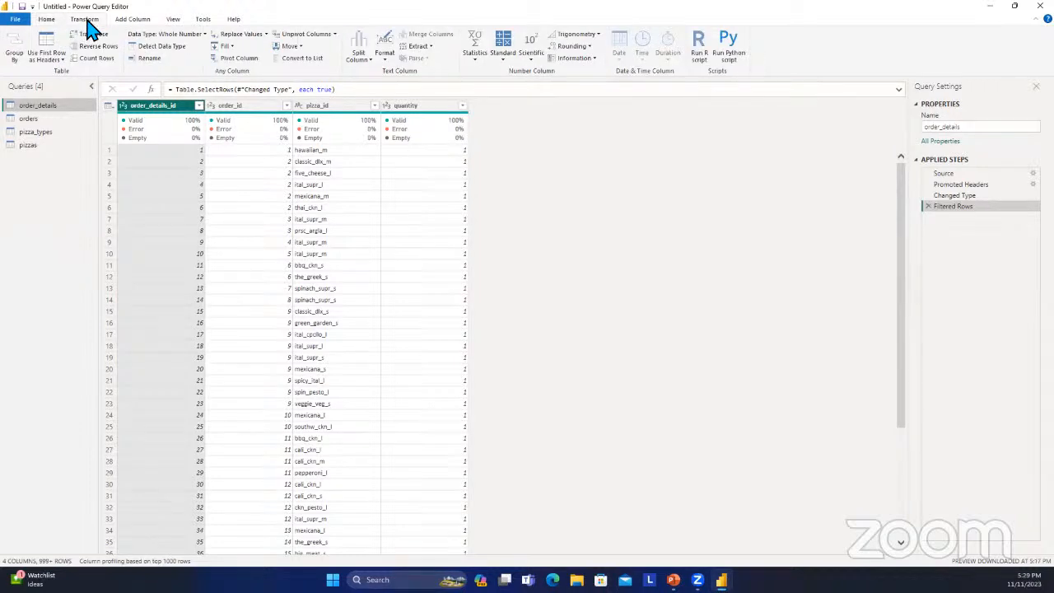
{"action": "left_click", "coordinate": [139, 20]}
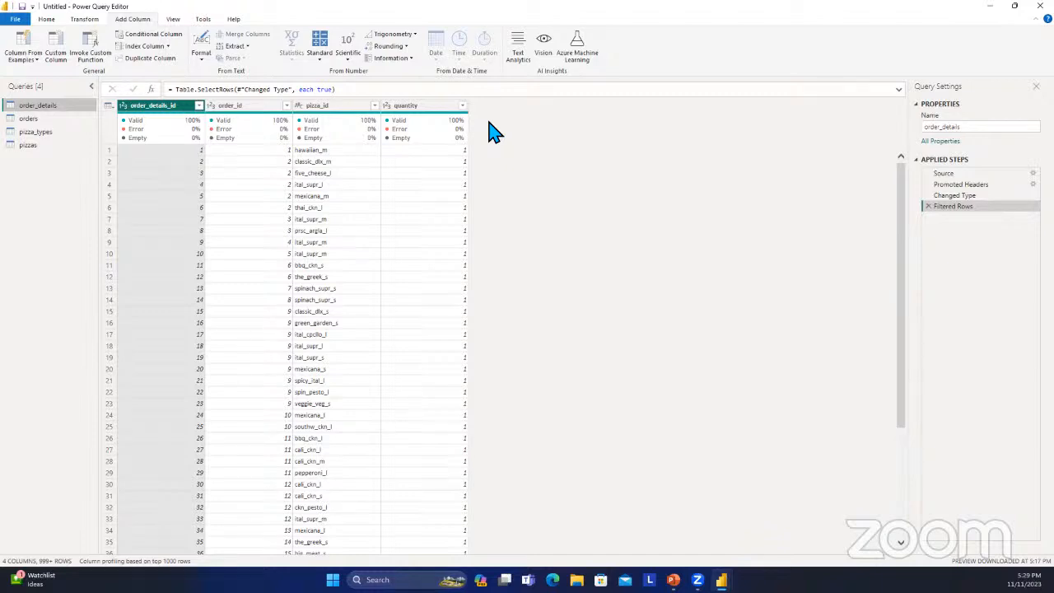
{"action": "mouse_move", "coordinate": [173, 139]}
{"action": "left_click", "coordinate": [35, 63]}
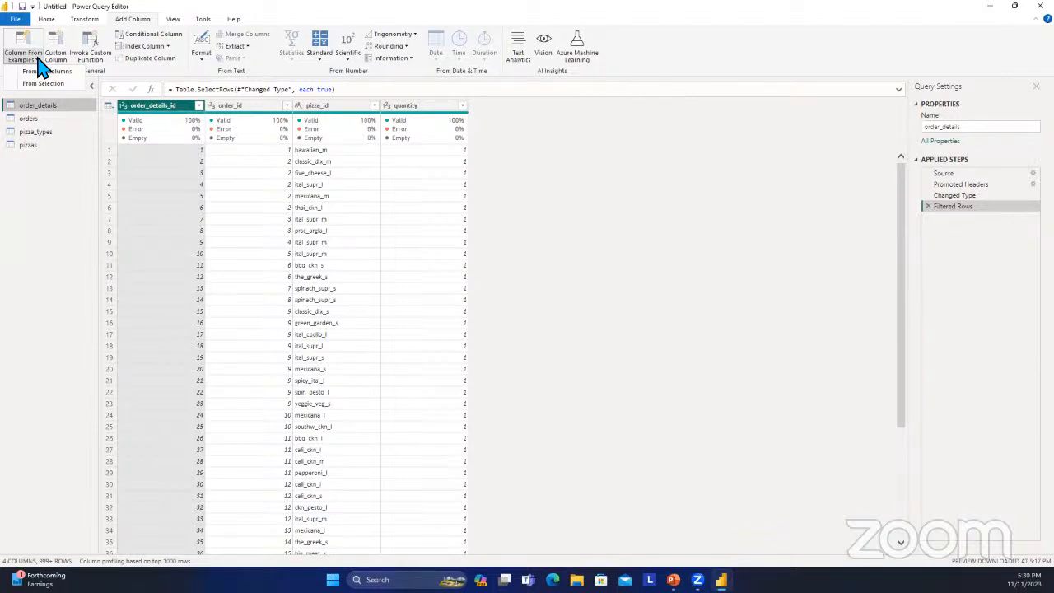
{"action": "left_click", "coordinate": [113, 67]}
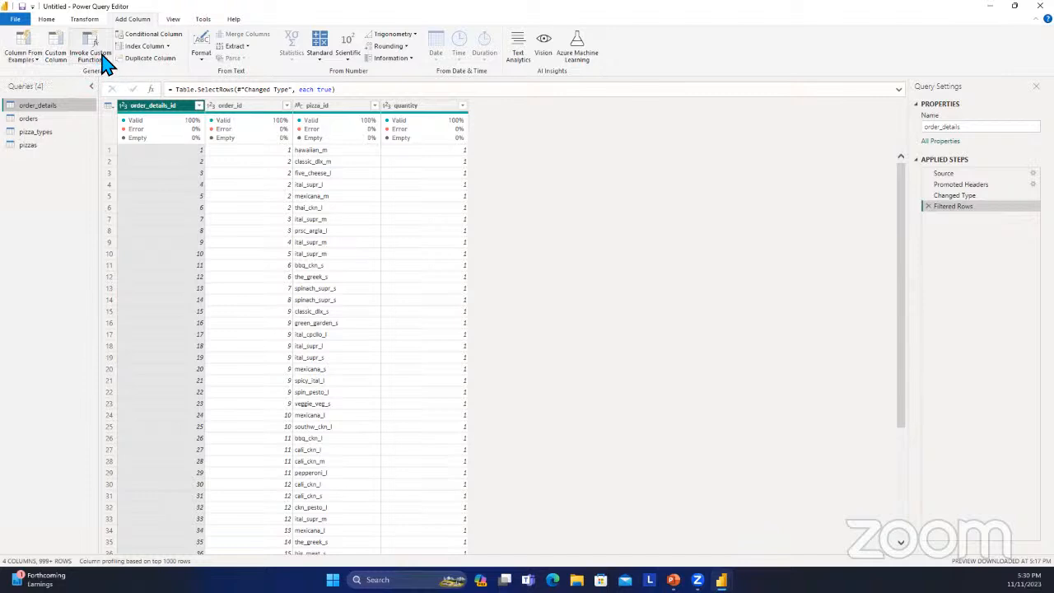
{"action": "left_click", "coordinate": [62, 59]}
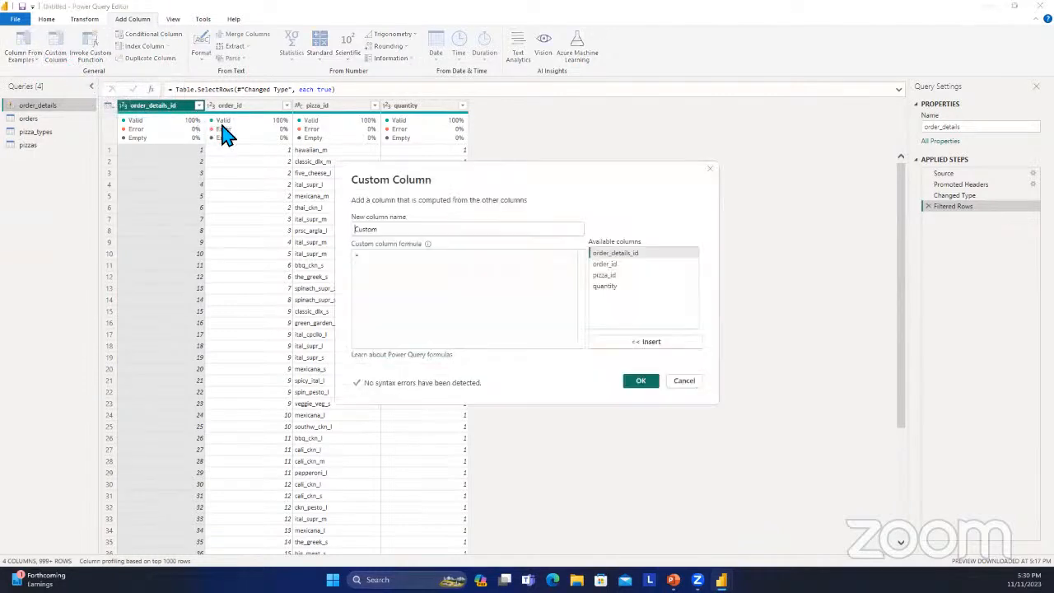
{"action": "left_click", "coordinate": [428, 231]}
{"action": "key", "text": "BackSpace"}
{"action": "key", "text": "BackSpace"}
{"action": "key", "text": "BackSpace"}
{"action": "key", "text": "BackSpace"}
{"action": "key", "text": "BackSpace"}
{"action": "key", "text": "BackSpace"}
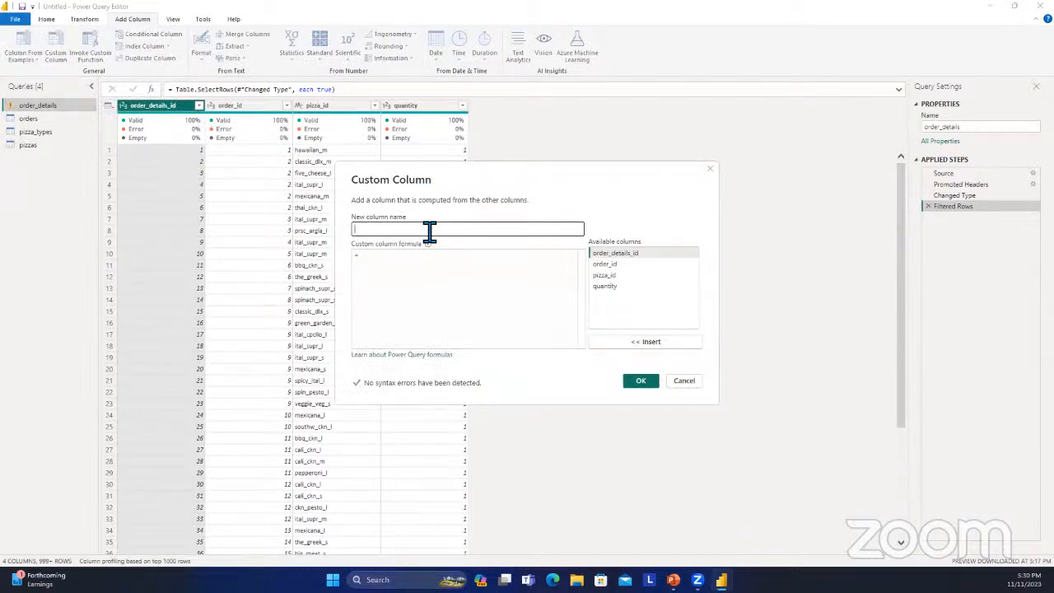
{"action": "type", "text": "revenue"}
{"action": "left_click", "coordinate": [378, 261]}
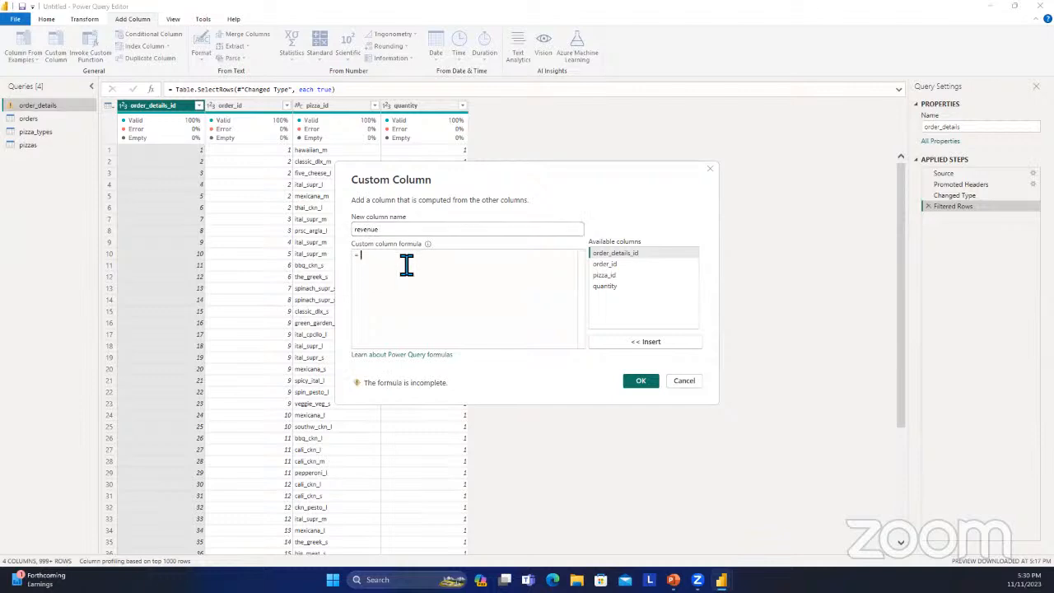
{"action": "left_click", "coordinate": [628, 285]}
{"action": "left_click", "coordinate": [643, 342]}
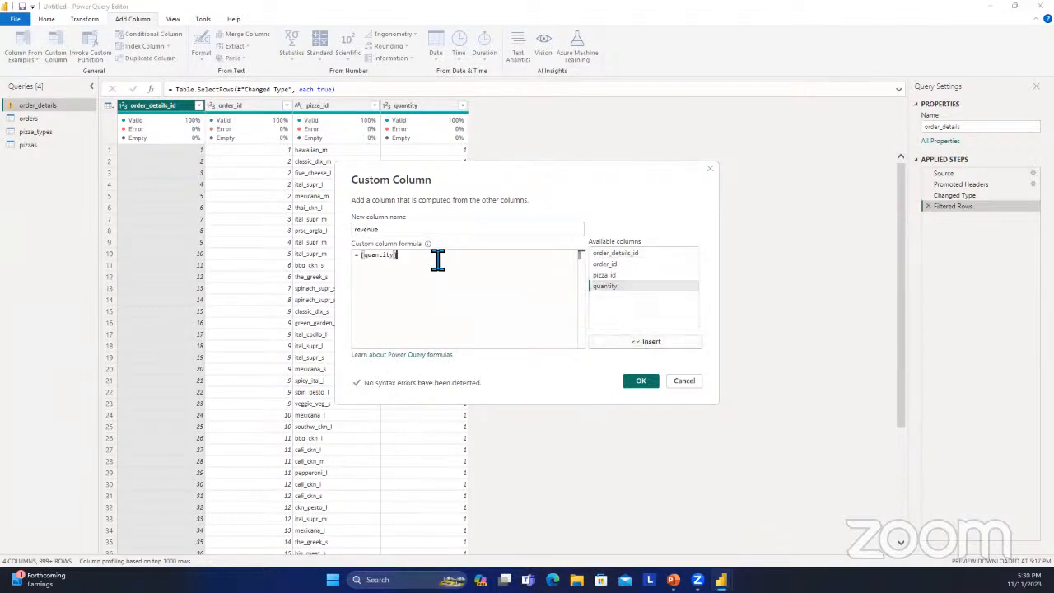
{"action": "type", "text": "*"}
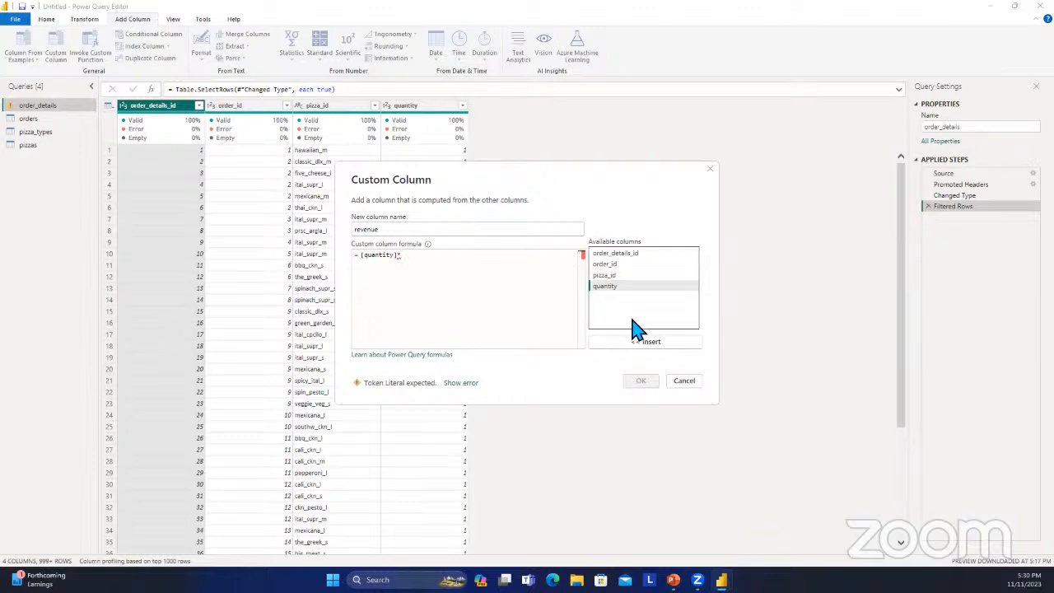
{"action": "left_click", "coordinate": [693, 384]}
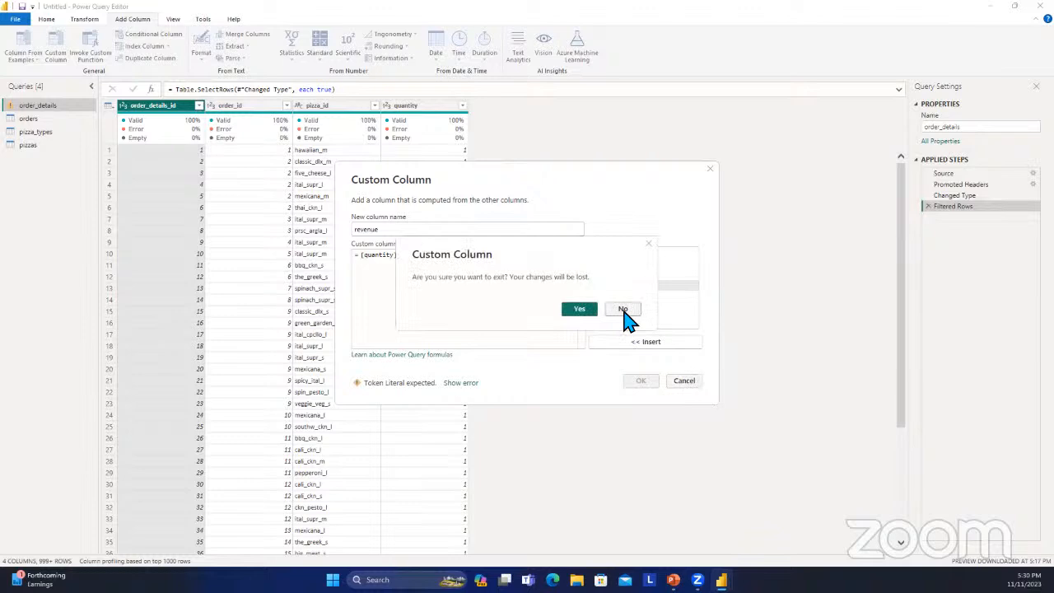
{"action": "left_click", "coordinate": [623, 309]}
{"action": "left_click", "coordinate": [687, 383]}
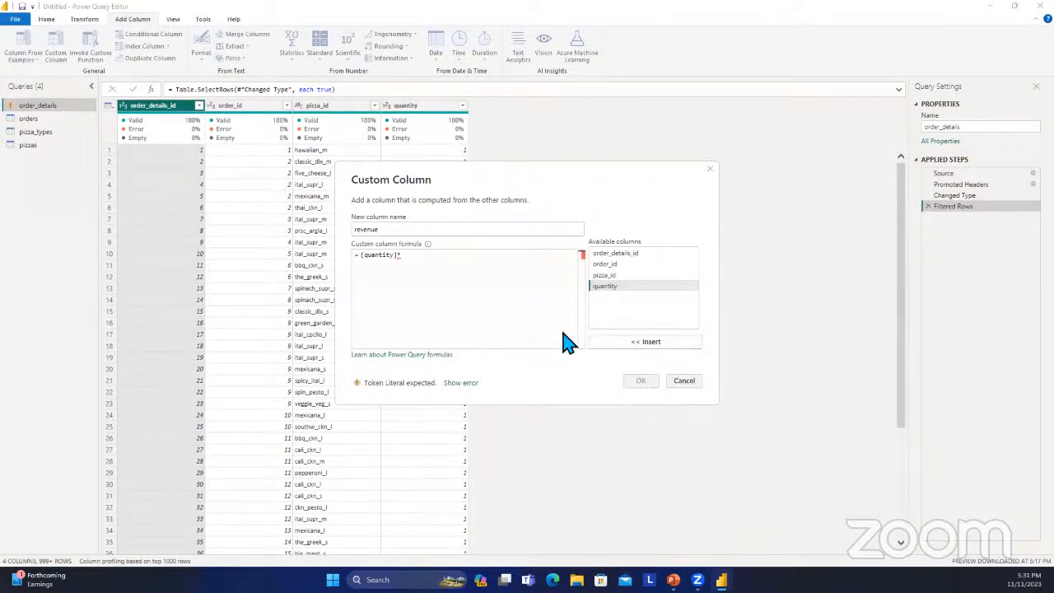
{"action": "left_click", "coordinate": [578, 307]}
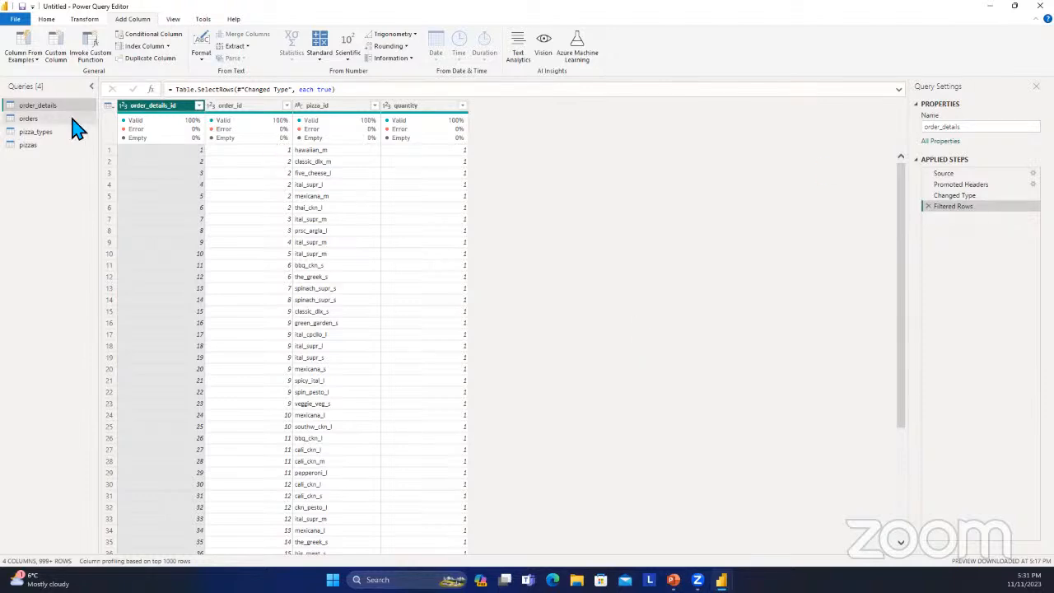
Check the pizzas table, return to order_details and open the Merge Queries options.
{"action": "left_click", "coordinate": [44, 148]}
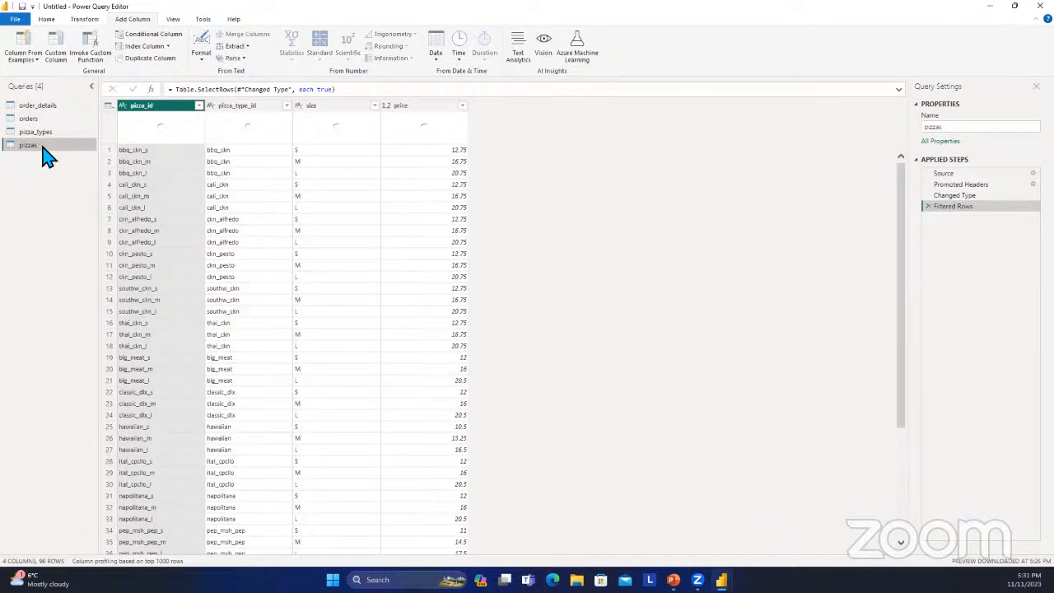
{"action": "left_click", "coordinate": [57, 108]}
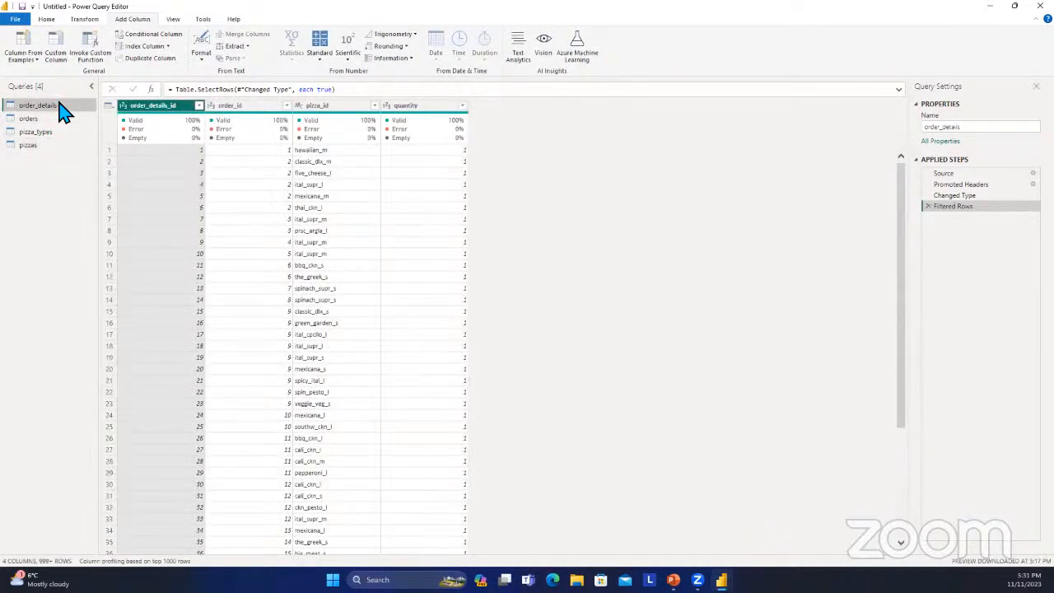
{"action": "left_click", "coordinate": [87, 21]}
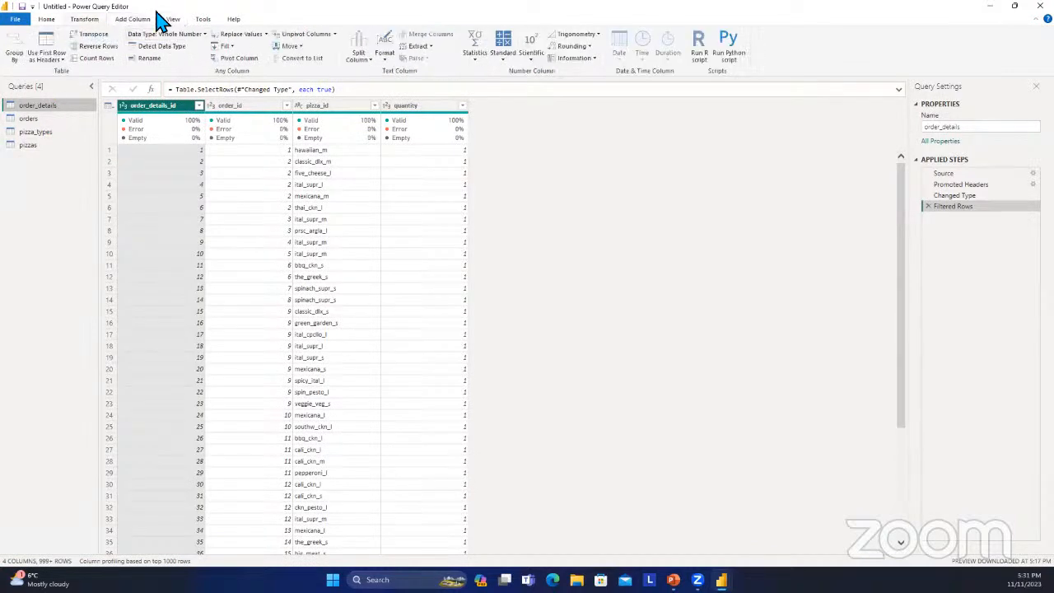
{"action": "left_click", "coordinate": [52, 23]}
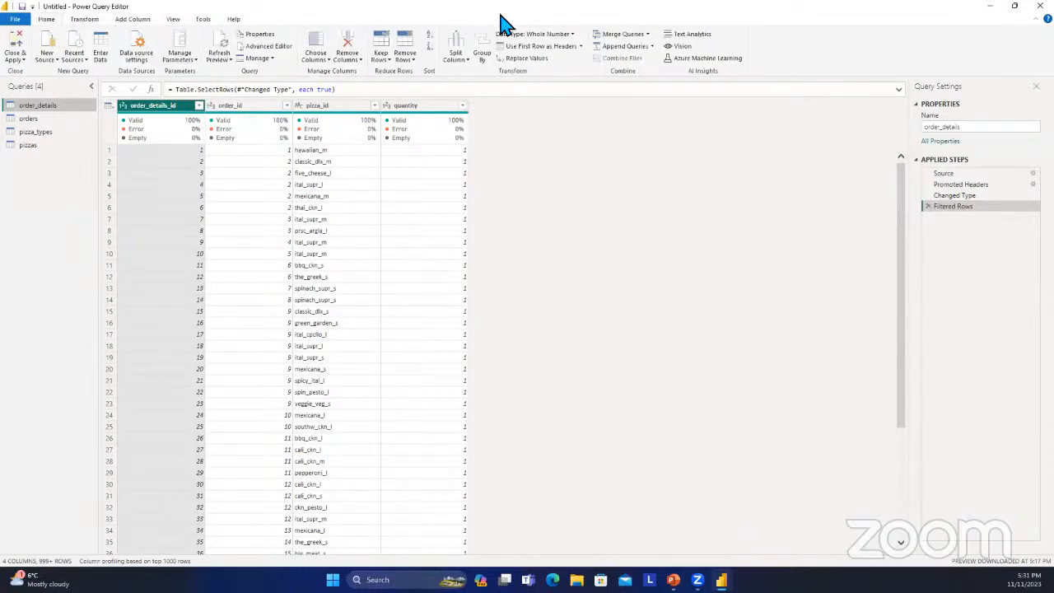
{"action": "left_click", "coordinate": [647, 34]}
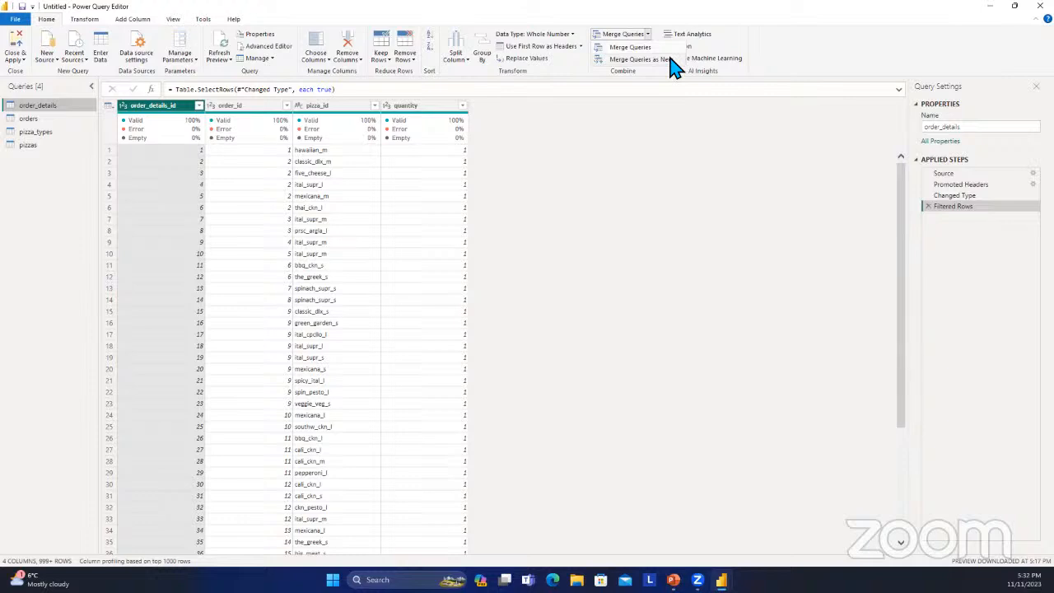
Set up a merge of order_details with the pizzas table, matching both on the pizza_id column.
{"action": "left_click", "coordinate": [664, 52]}
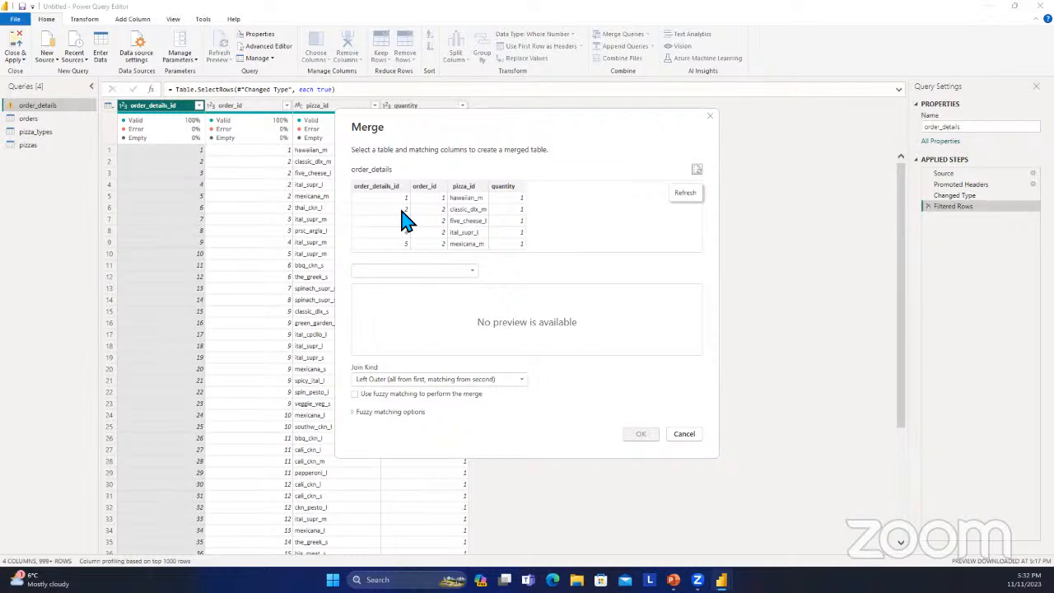
{"action": "left_click", "coordinate": [465, 271]}
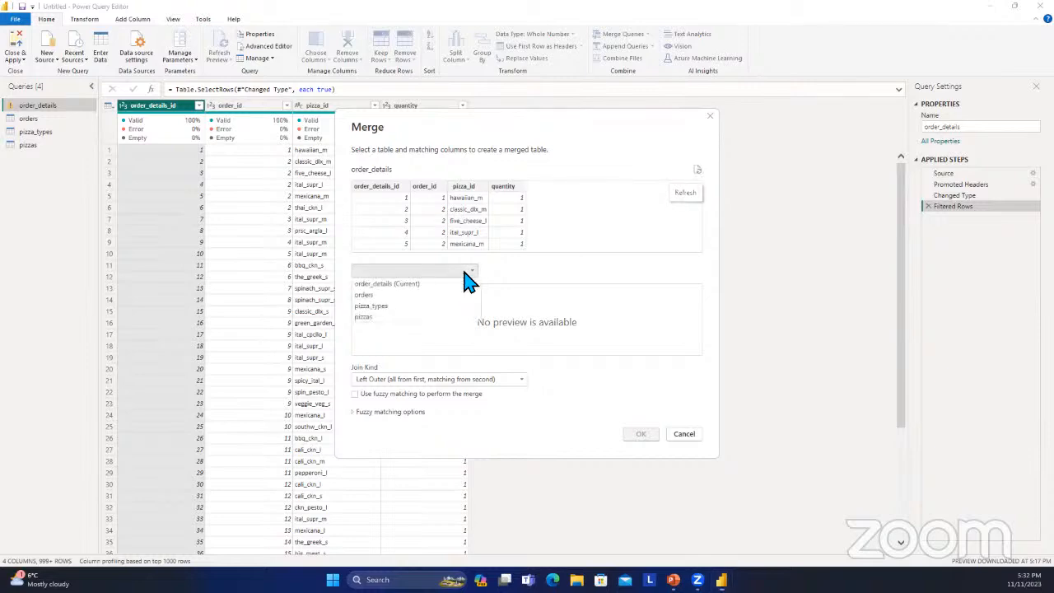
{"action": "left_click", "coordinate": [399, 316]}
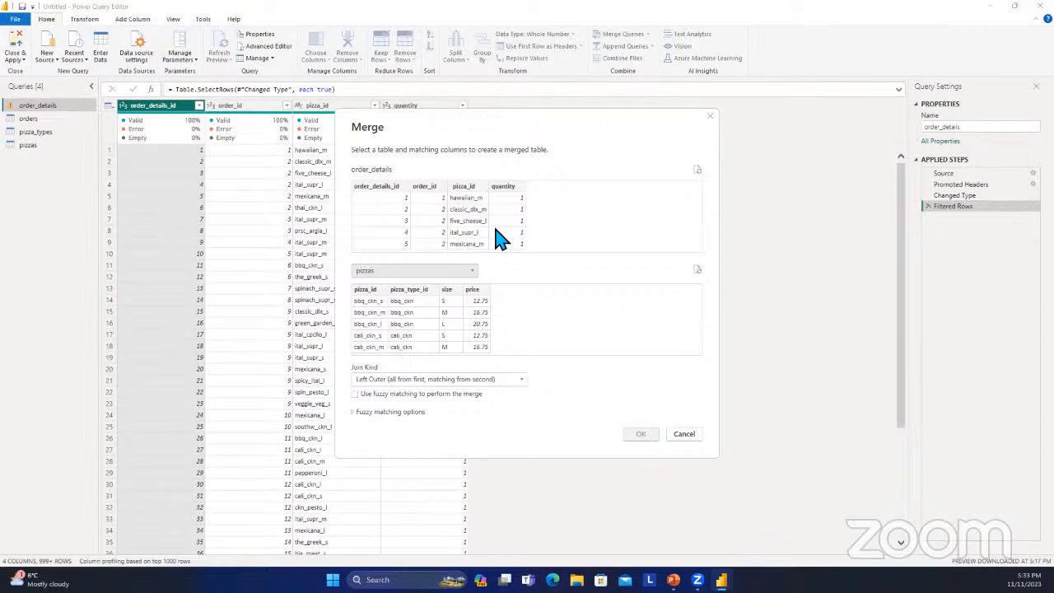
{"action": "left_click", "coordinate": [461, 227]}
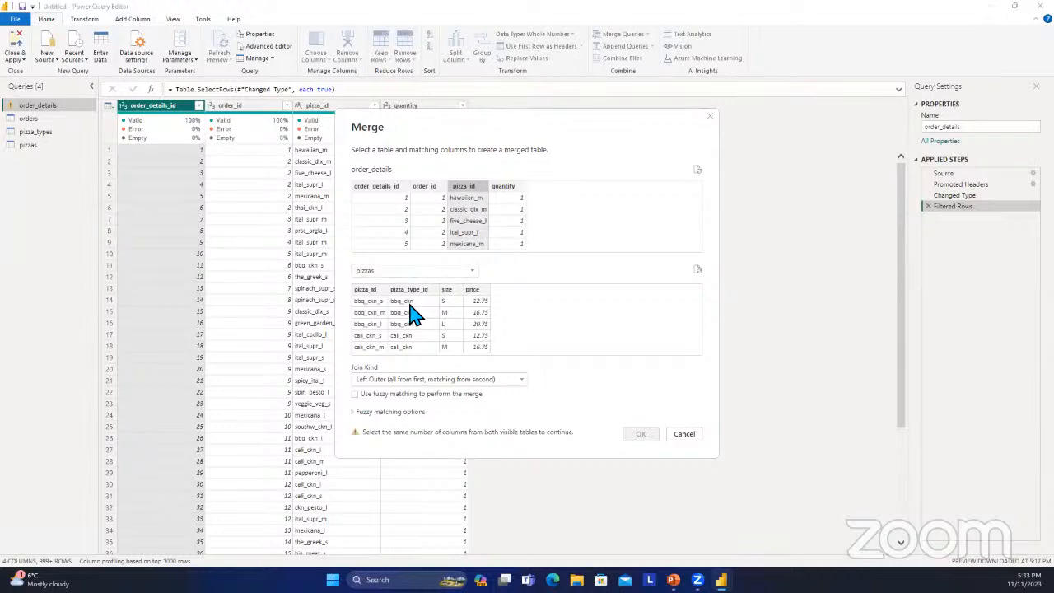
{"action": "left_click", "coordinate": [370, 342]}
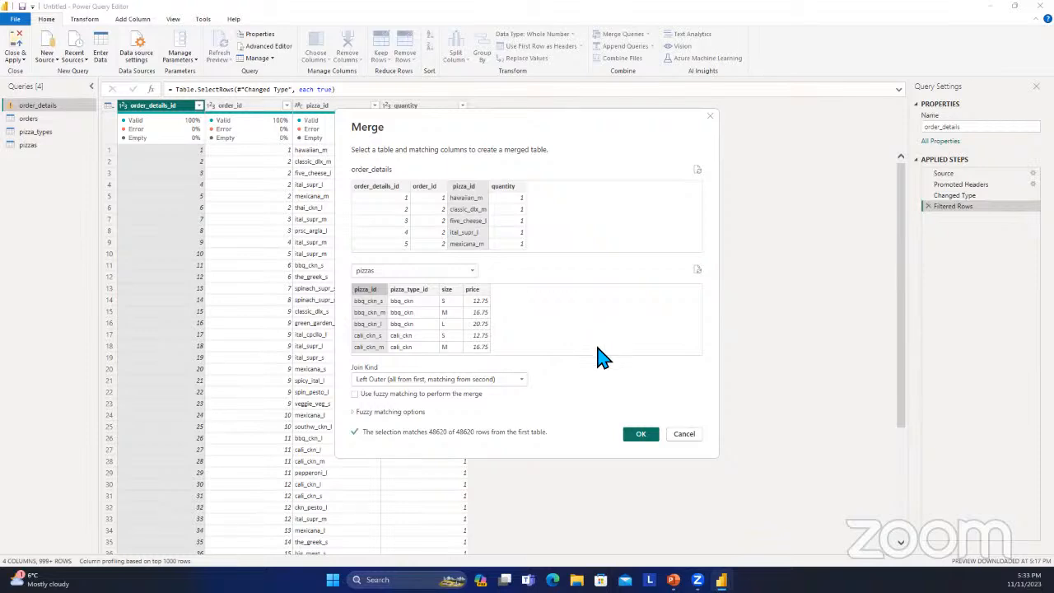
Review the available join kinds, set the merge to Right Outer (all from second, matching from first) and apply it.
{"action": "left_click", "coordinate": [524, 381]}
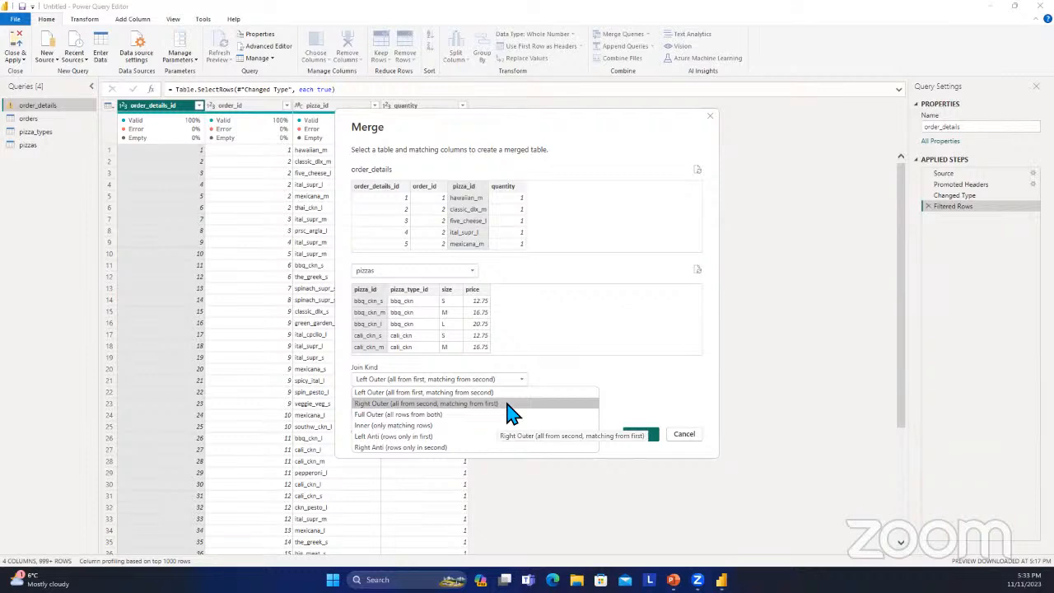
{"action": "left_click", "coordinate": [533, 382]}
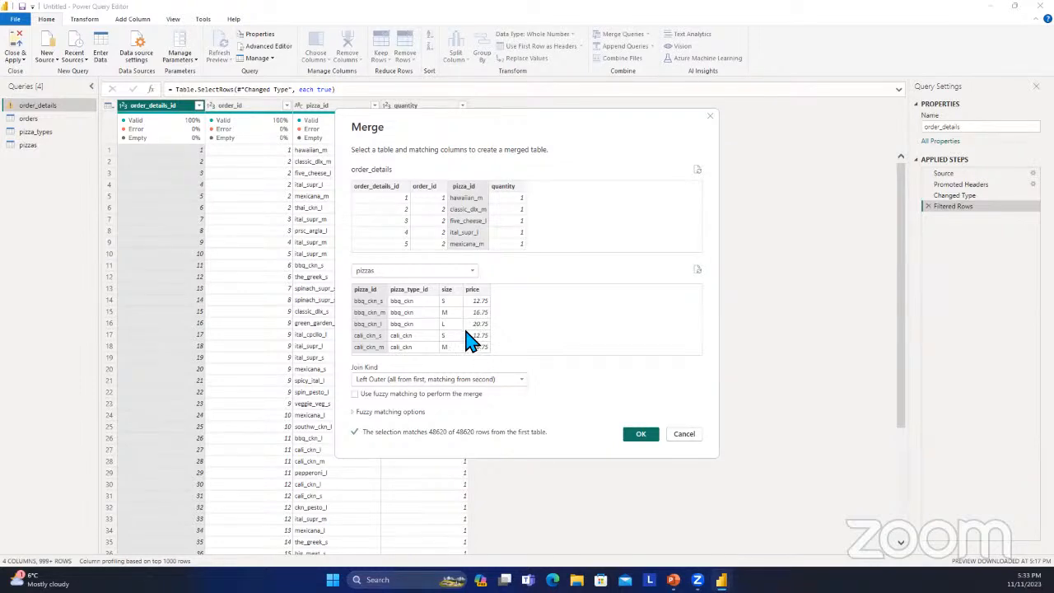
{"action": "left_click", "coordinate": [472, 379]}
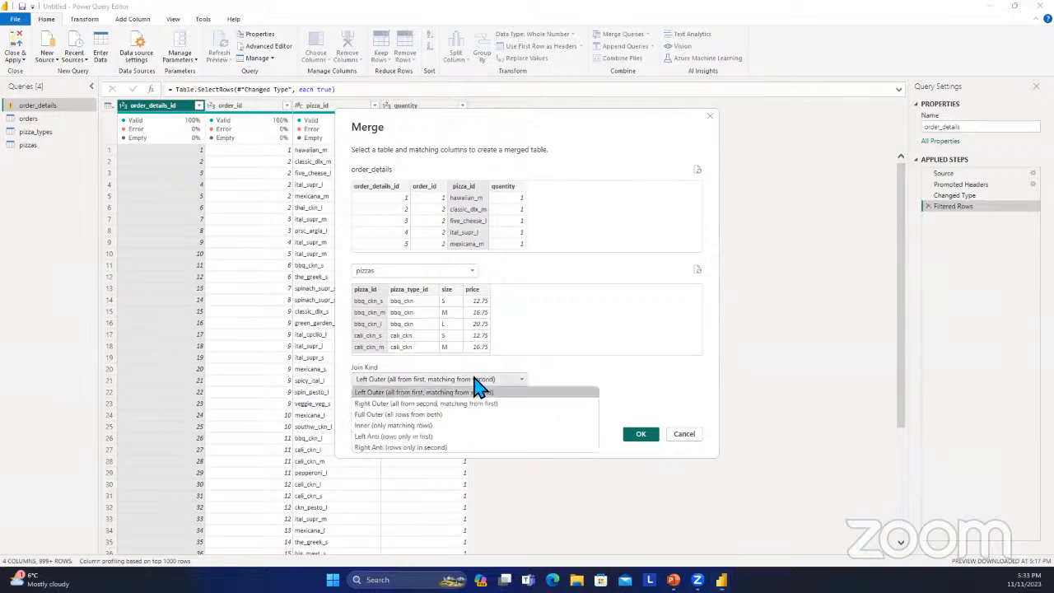
{"action": "left_click", "coordinate": [434, 403]}
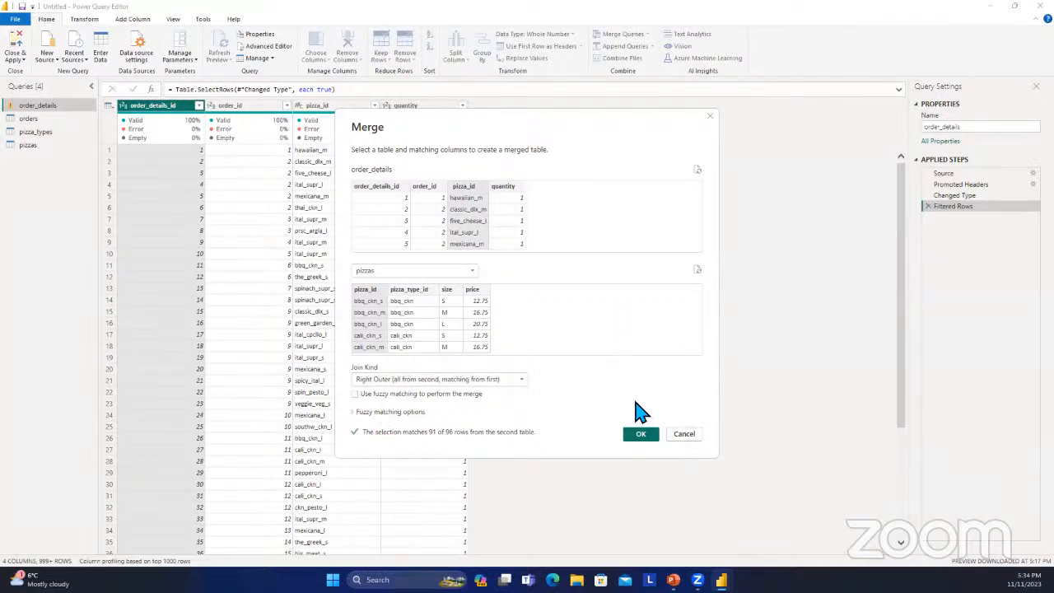
{"action": "left_click", "coordinate": [641, 434]}
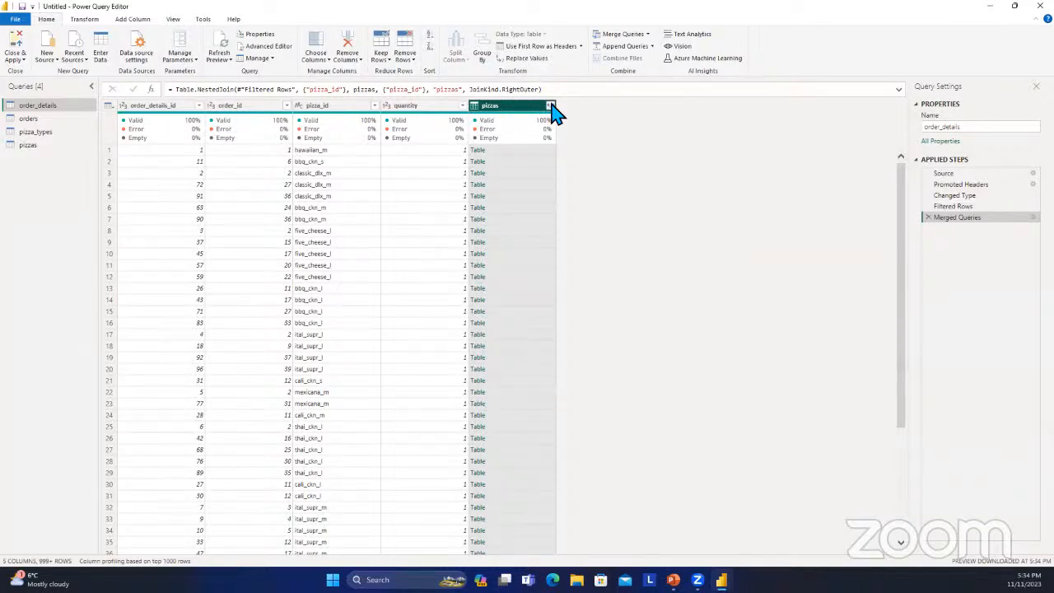
Expand the merged pizzas column in order_details with only the size and price columns.
{"action": "mouse_move", "coordinate": [551, 134]}
{"action": "left_click", "coordinate": [550, 107]}
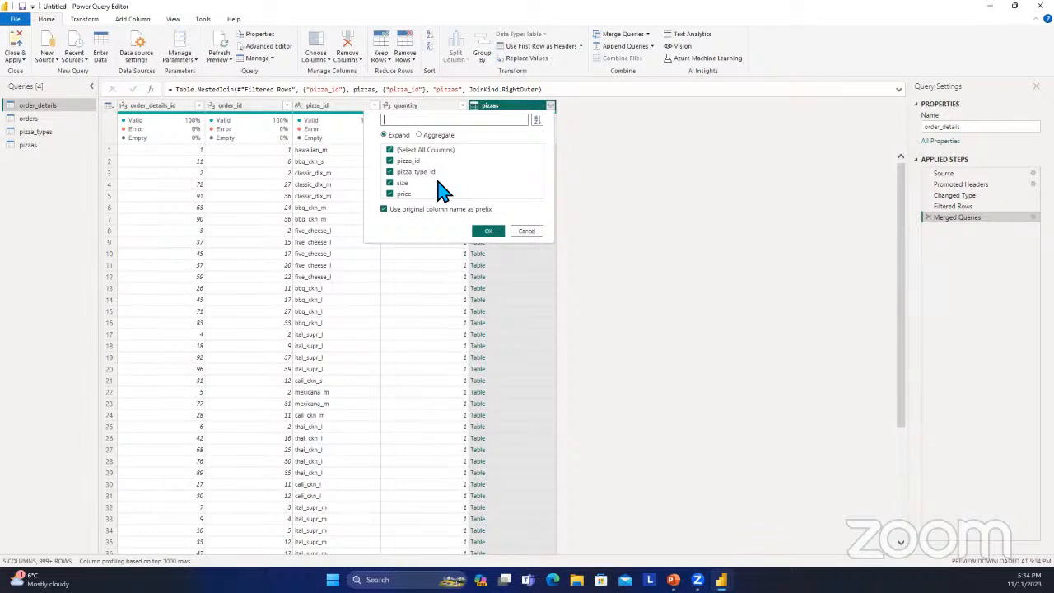
{"action": "left_click", "coordinate": [395, 150]}
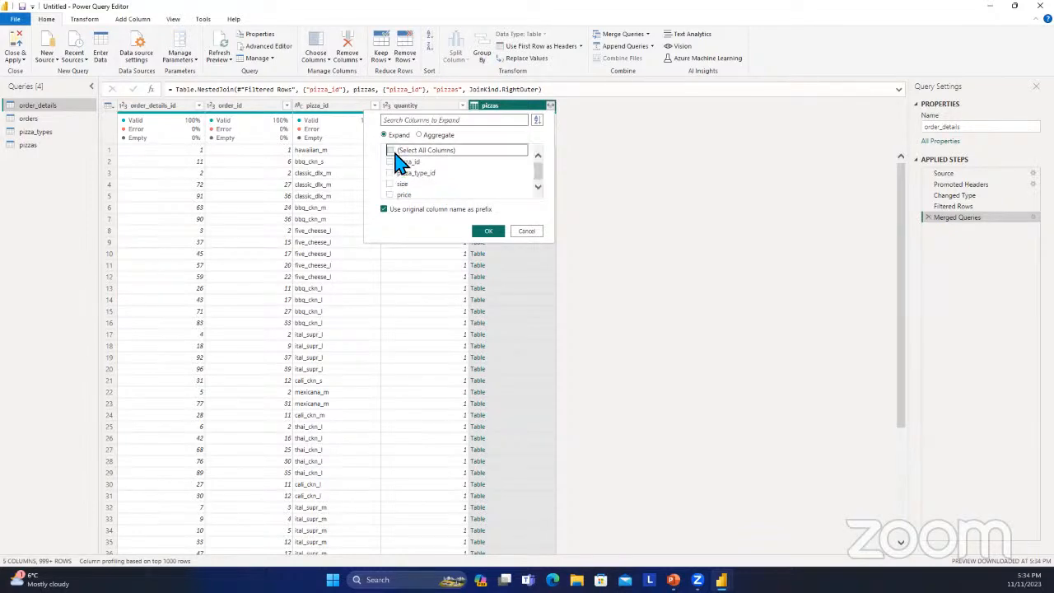
{"action": "left_click", "coordinate": [389, 194]}
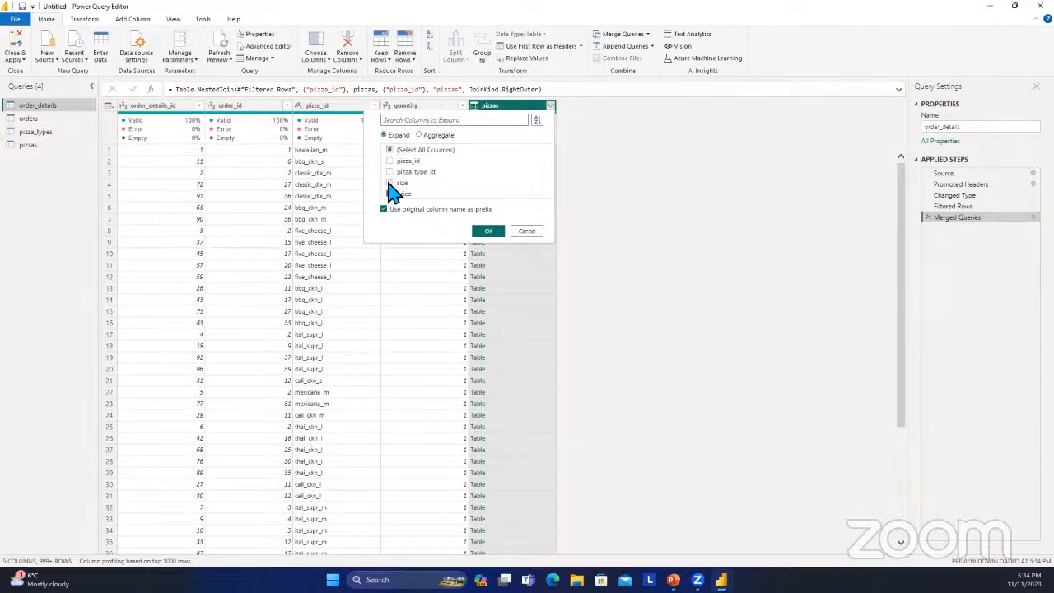
{"action": "left_click", "coordinate": [390, 183]}
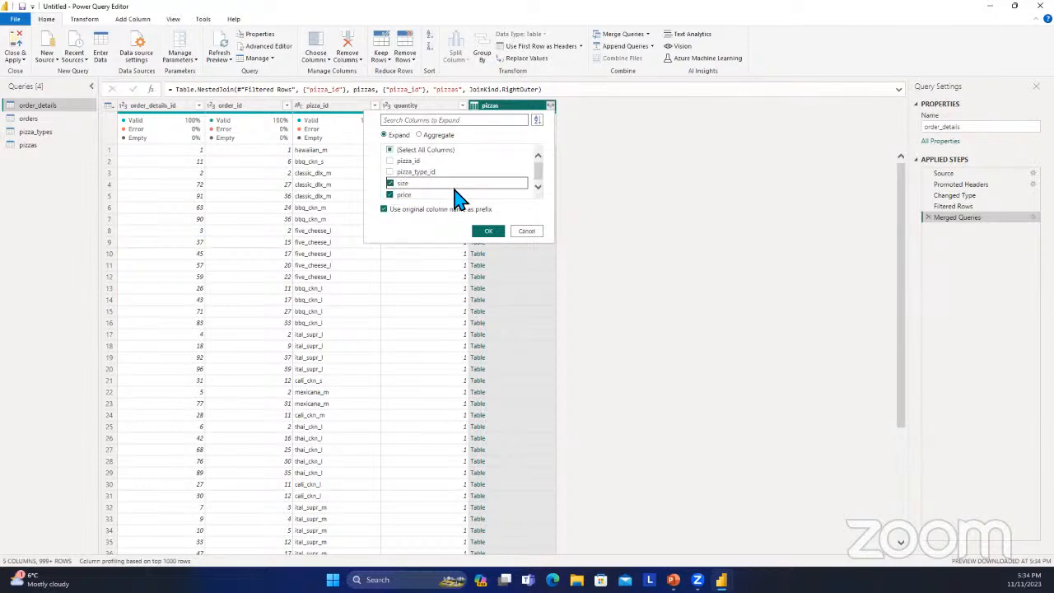
{"action": "left_click", "coordinate": [495, 232]}
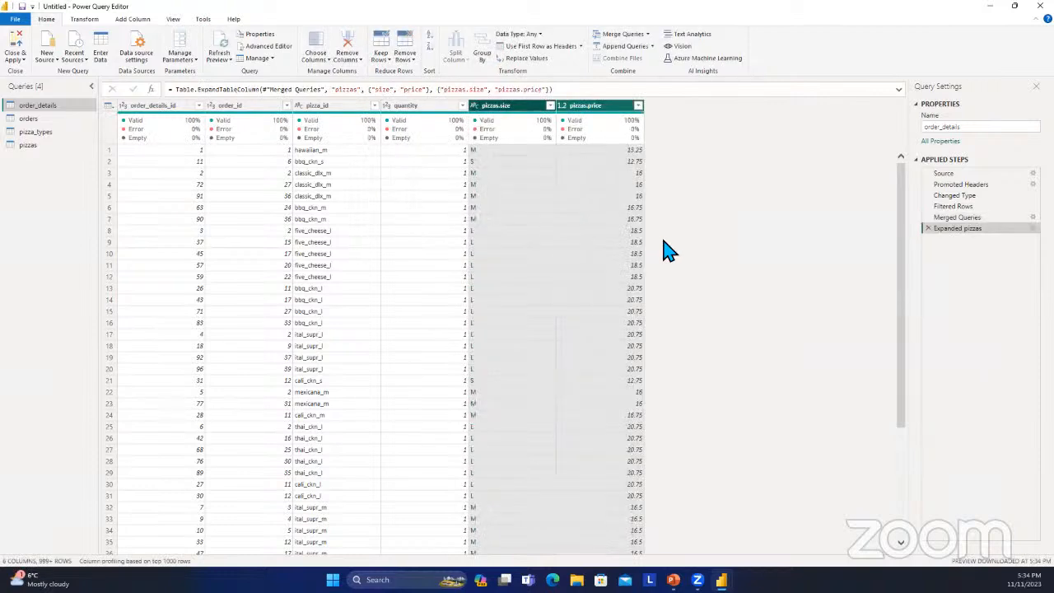
Rename the expanded columns pizzas.price and pizzas.size to price and size.
{"action": "double_click", "coordinate": [584, 105]}
{"action": "left_click", "coordinate": [592, 107]}
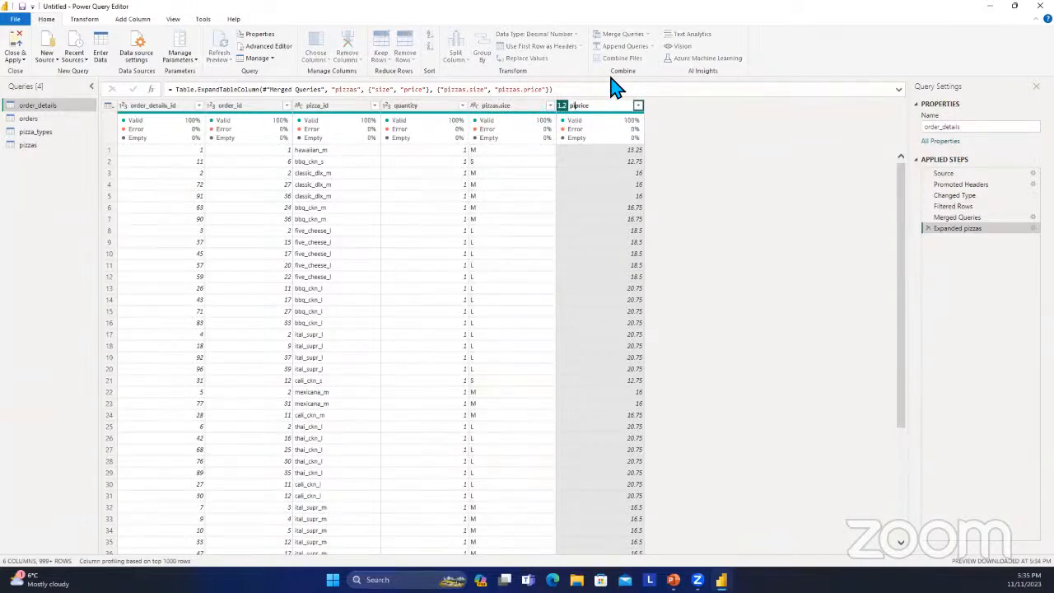
{"action": "key", "text": "Return"}
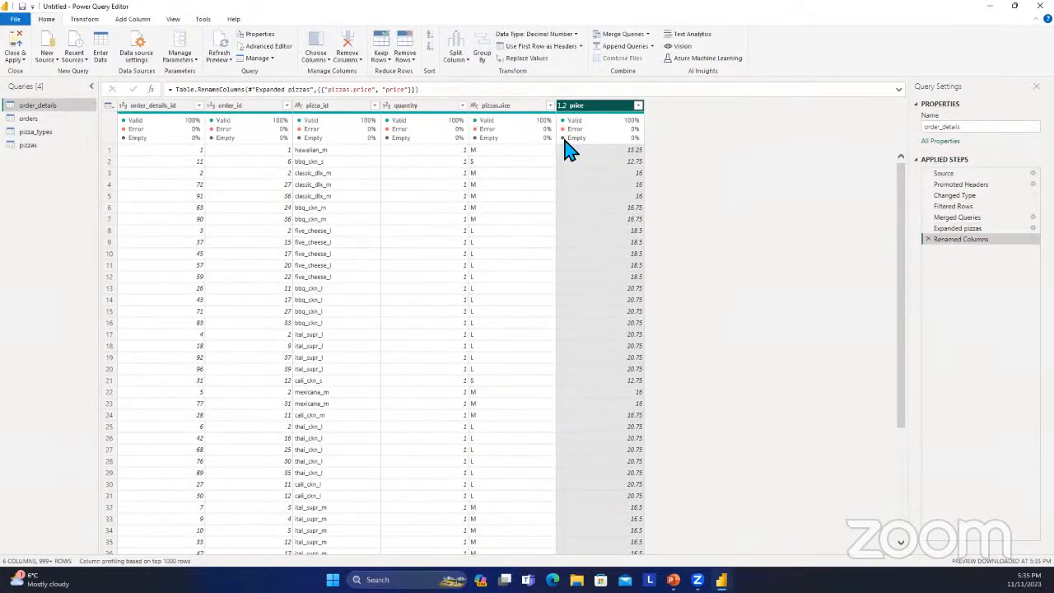
{"action": "left_click", "coordinate": [504, 105]}
{"action": "double_click", "coordinate": [505, 107]}
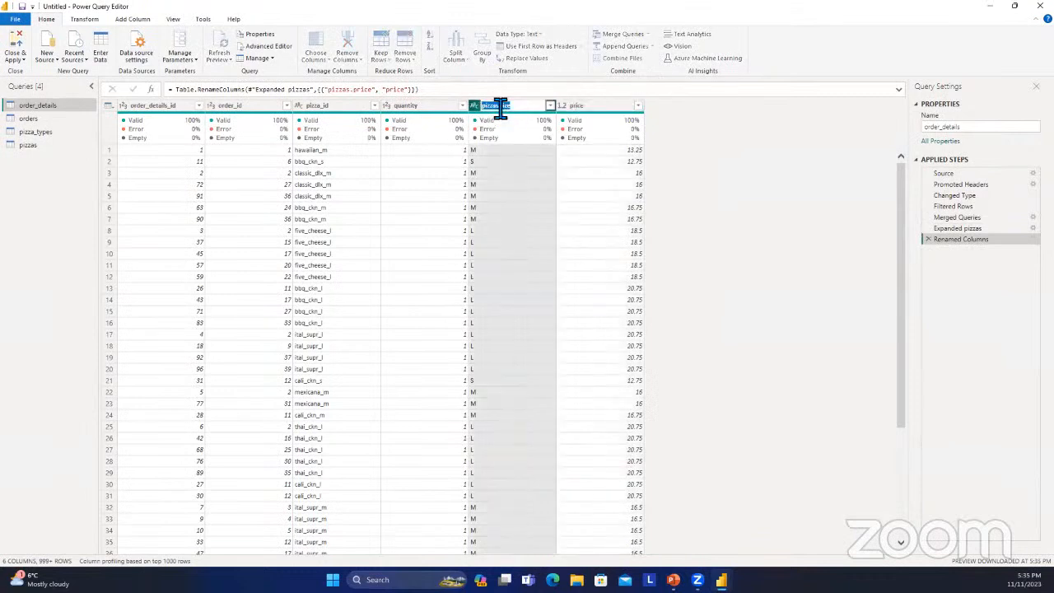
{"action": "left_click", "coordinate": [504, 109]}
{"action": "key", "text": "Return"}
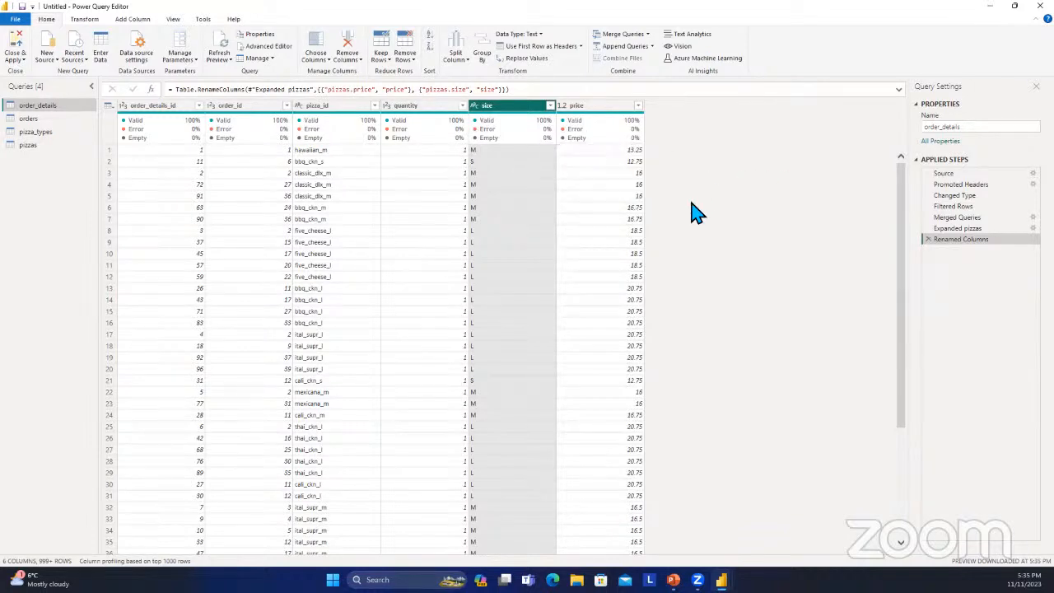
Start a custom column in order_details and name it revenue.
{"action": "left_click", "coordinate": [147, 20]}
{"action": "left_click", "coordinate": [56, 51]}
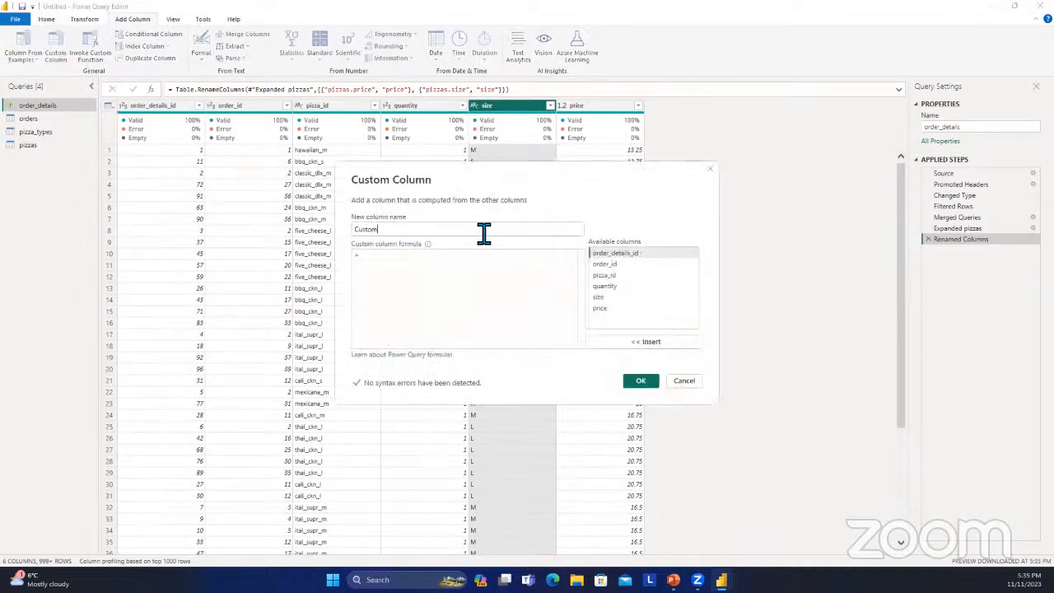
{"action": "left_click", "coordinate": [501, 234]}
{"action": "key", "text": "BackSpace"}
{"action": "key", "text": "BackSpace"}
{"action": "key", "text": "BackSpace"}
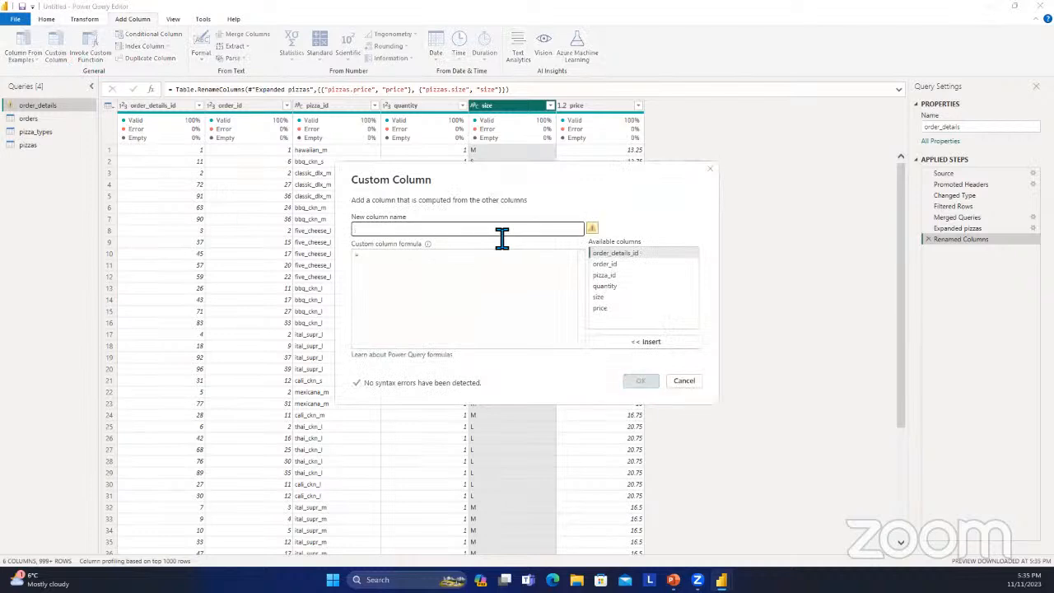
{"action": "type", "text": "Peve"}
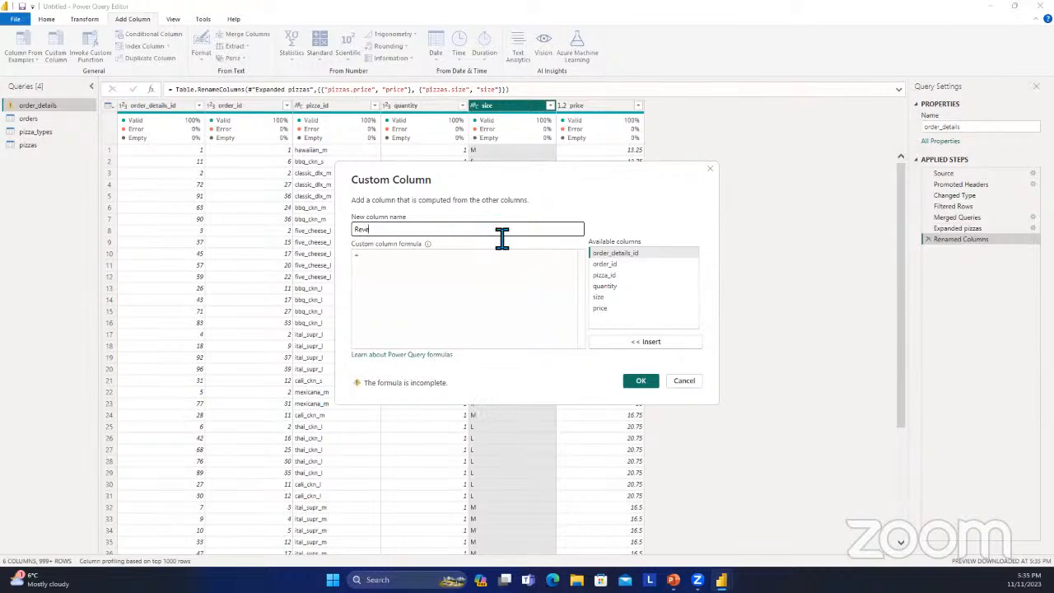
{"action": "type", "text": "nue r"}
Define the custom column formula as [quantity]*[price] and create the revenue column.
{"action": "left_click", "coordinate": [494, 260]}
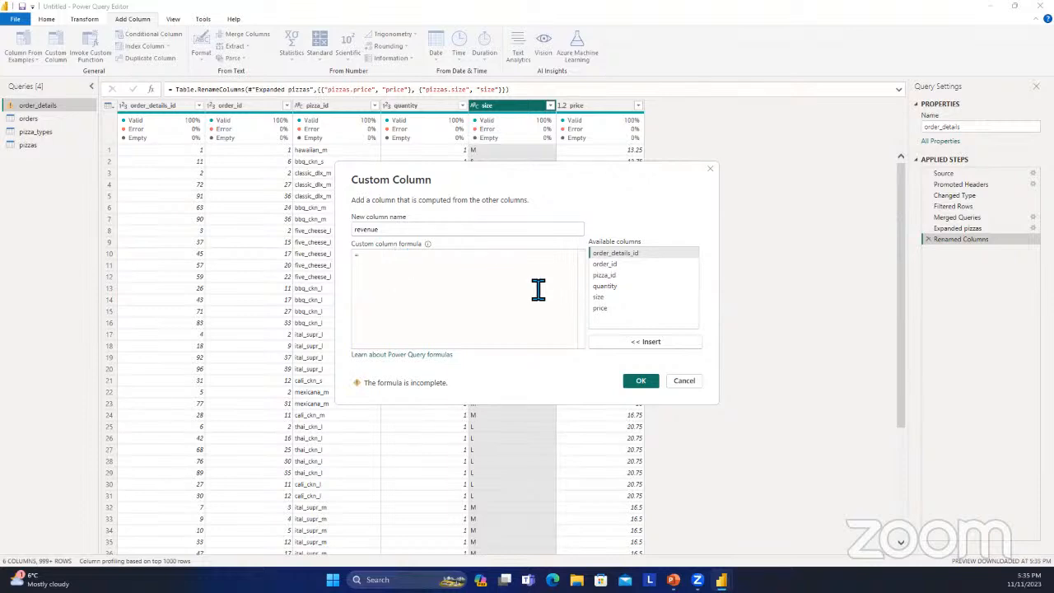
{"action": "left_click", "coordinate": [624, 288]}
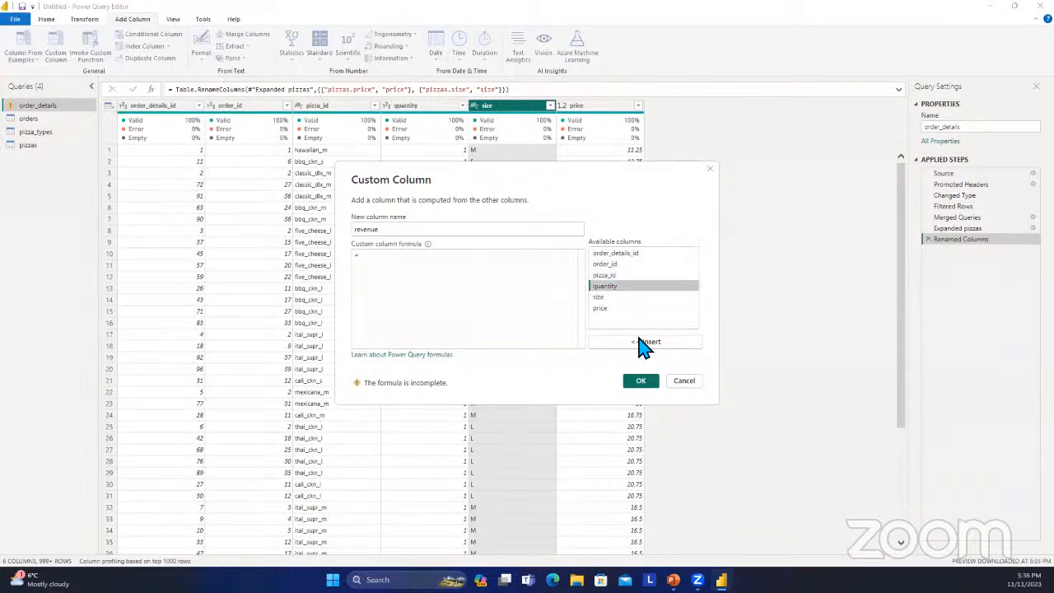
{"action": "left_click", "coordinate": [654, 350]}
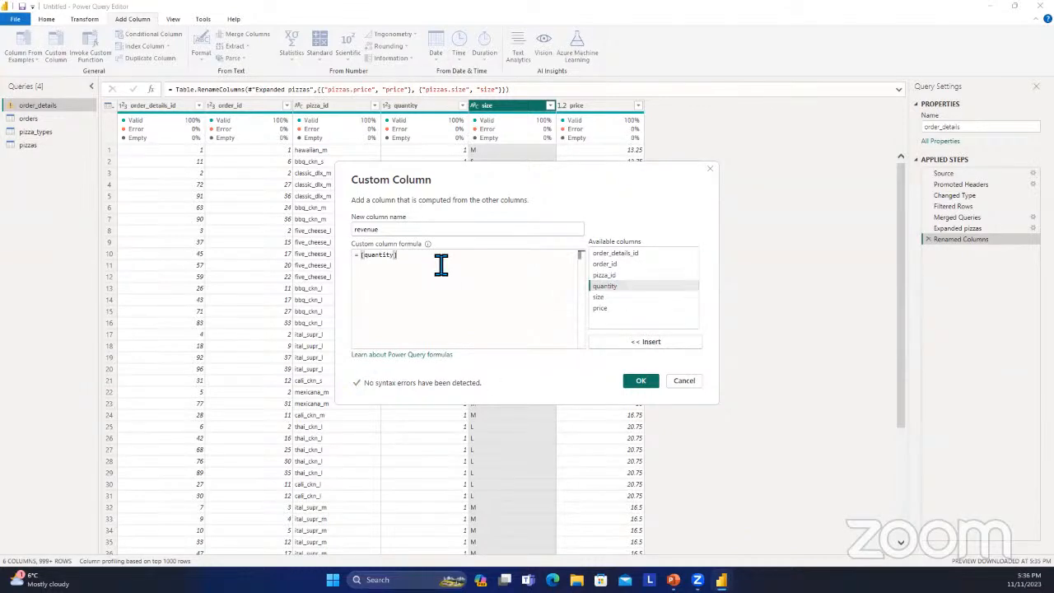
{"action": "type", "text": "*"}
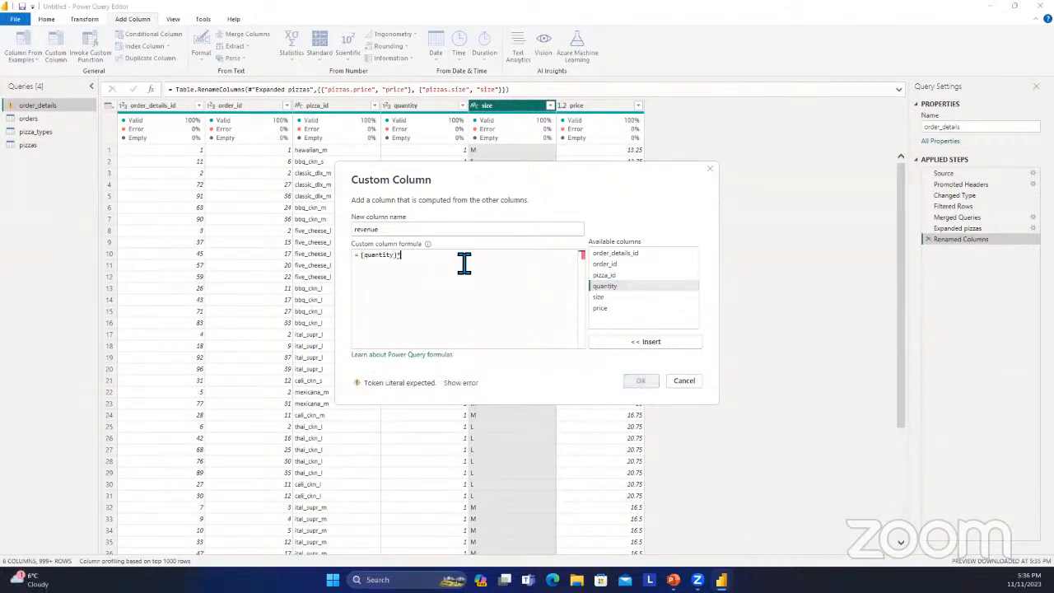
{"action": "left_click", "coordinate": [605, 307]}
{"action": "left_click", "coordinate": [625, 343]}
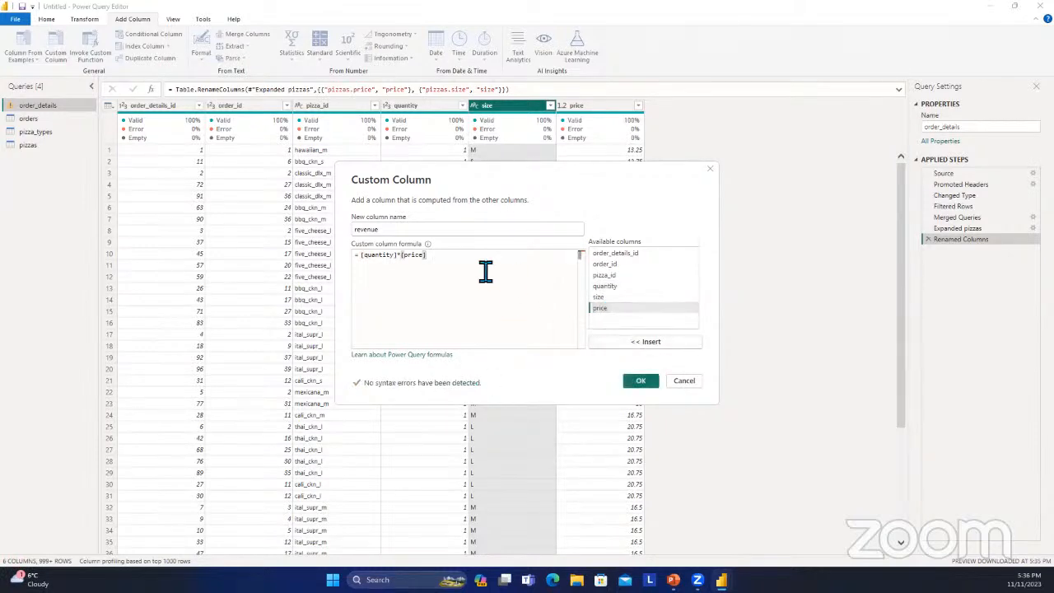
{"action": "left_click", "coordinate": [636, 383]}
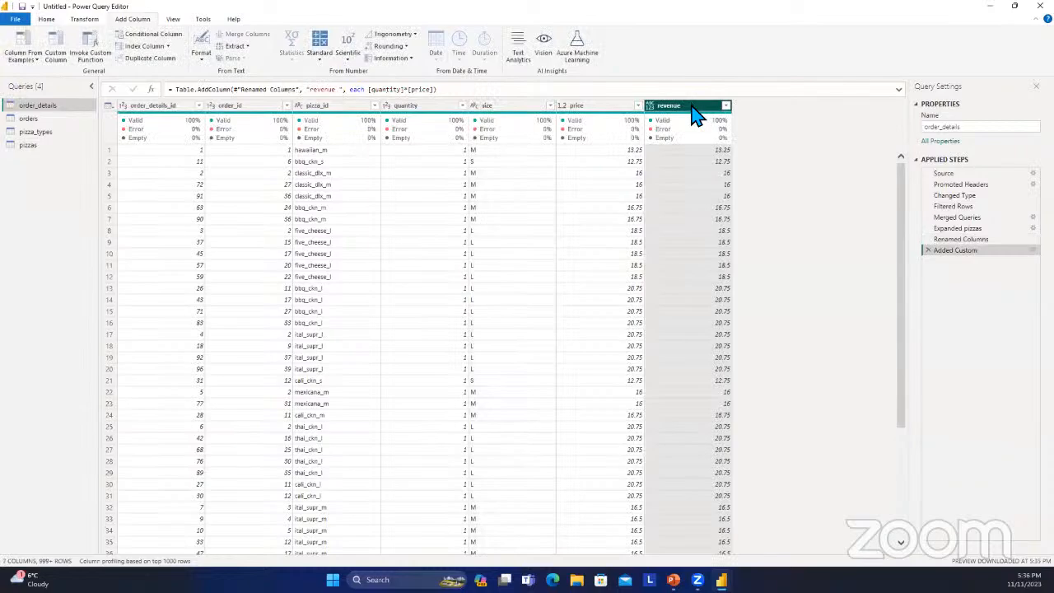
Examine the rows and the list of distinct values in the new revenue column, leaving its filter unchanged.
{"action": "scroll", "coordinate": [713, 302], "scroll_direction": "down", "scroll_amount": 20}
{"action": "scroll", "coordinate": [713, 313], "scroll_direction": "up", "scroll_amount": 12}
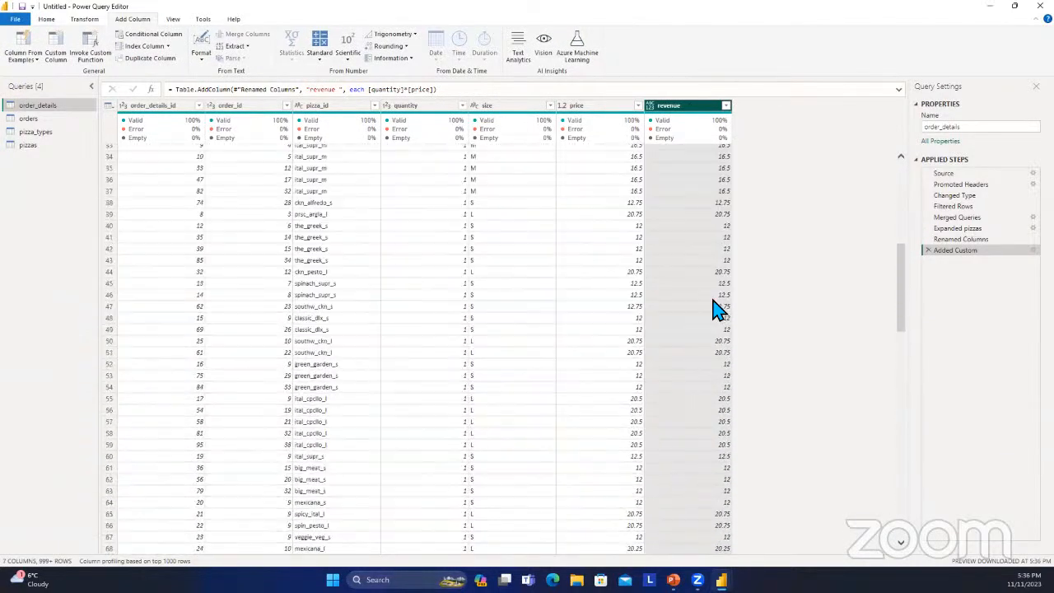
{"action": "scroll", "coordinate": [714, 309], "scroll_direction": "up", "scroll_amount": 8}
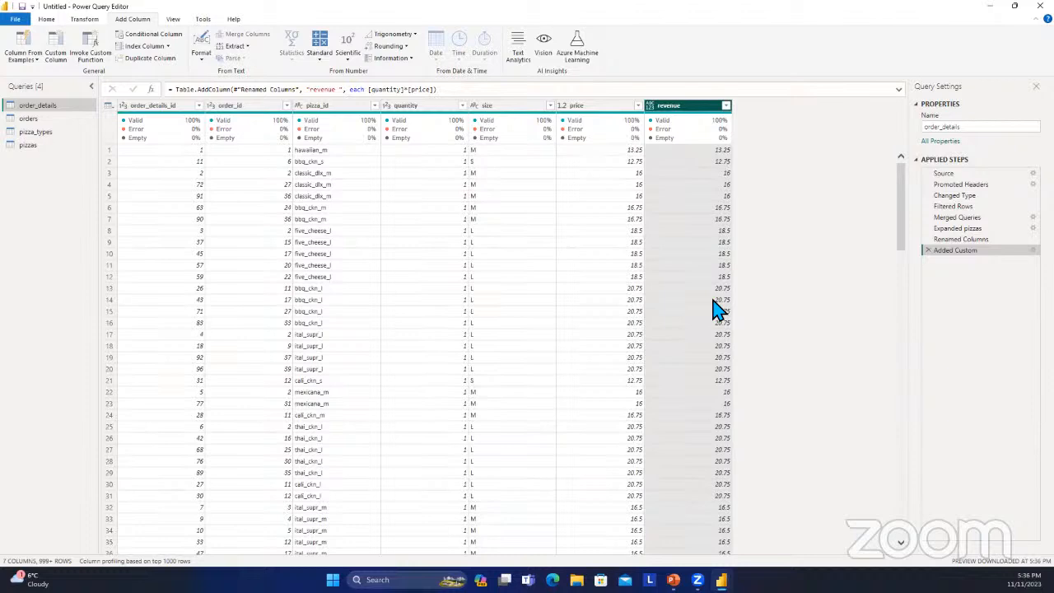
{"action": "left_click", "coordinate": [725, 105]}
{"action": "scroll", "coordinate": [667, 321], "scroll_direction": "down", "scroll_amount": 5}
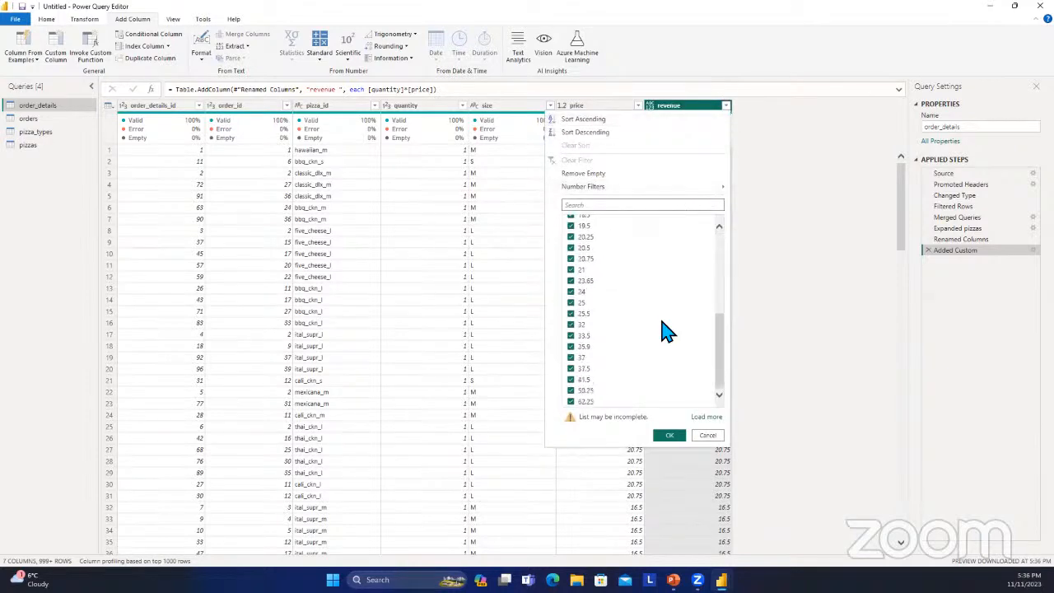
{"action": "scroll", "coordinate": [667, 334], "scroll_direction": "up", "scroll_amount": 3}
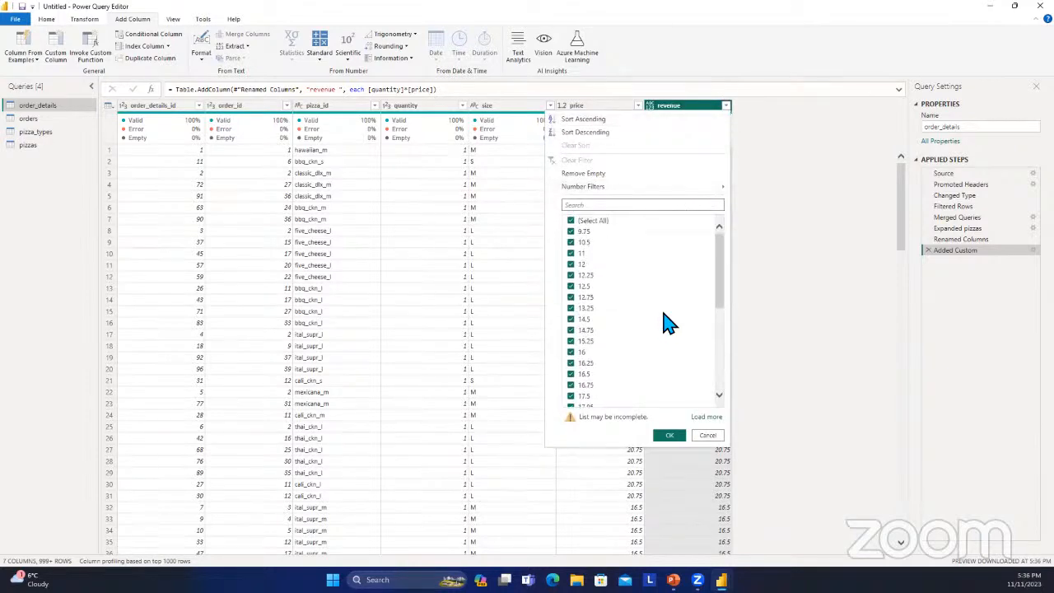
{"action": "scroll", "coordinate": [666, 327], "scroll_direction": "down", "scroll_amount": 3}
{"action": "scroll", "coordinate": [666, 325], "scroll_direction": "up", "scroll_amount": 5}
{"action": "left_click", "coordinate": [707, 434]}
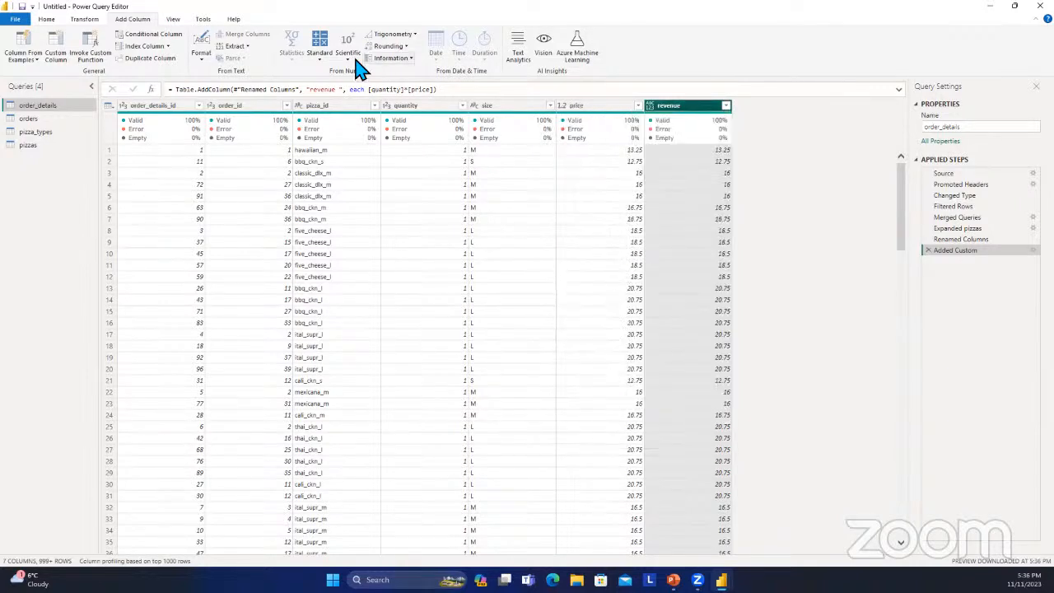
Show the column profile and hide the column quality details in the data preview.
{"action": "left_click", "coordinate": [173, 19]}
{"action": "left_click", "coordinate": [177, 47]}
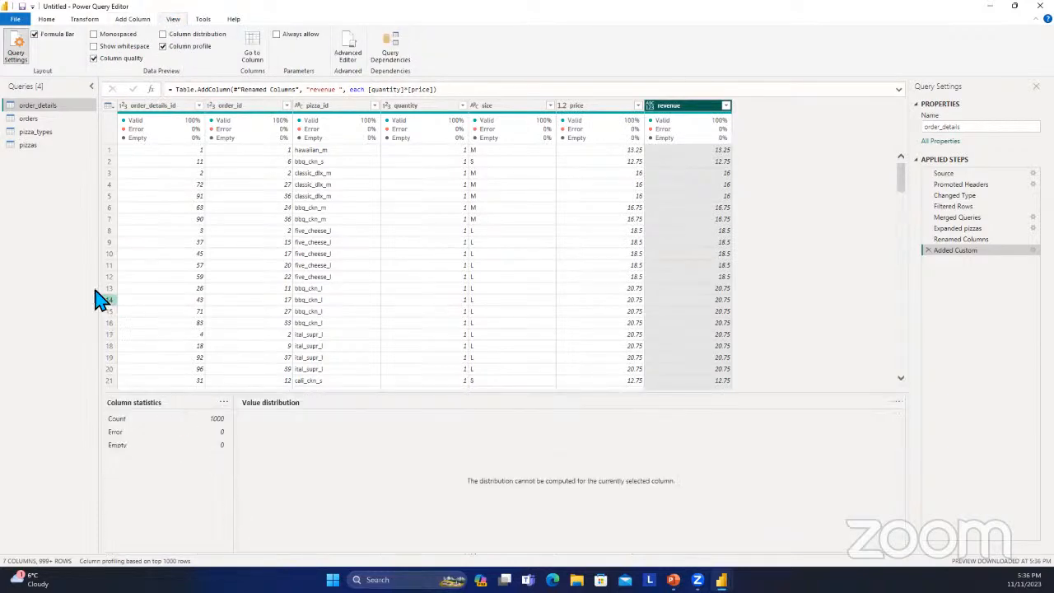
{"action": "left_click", "coordinate": [130, 61]}
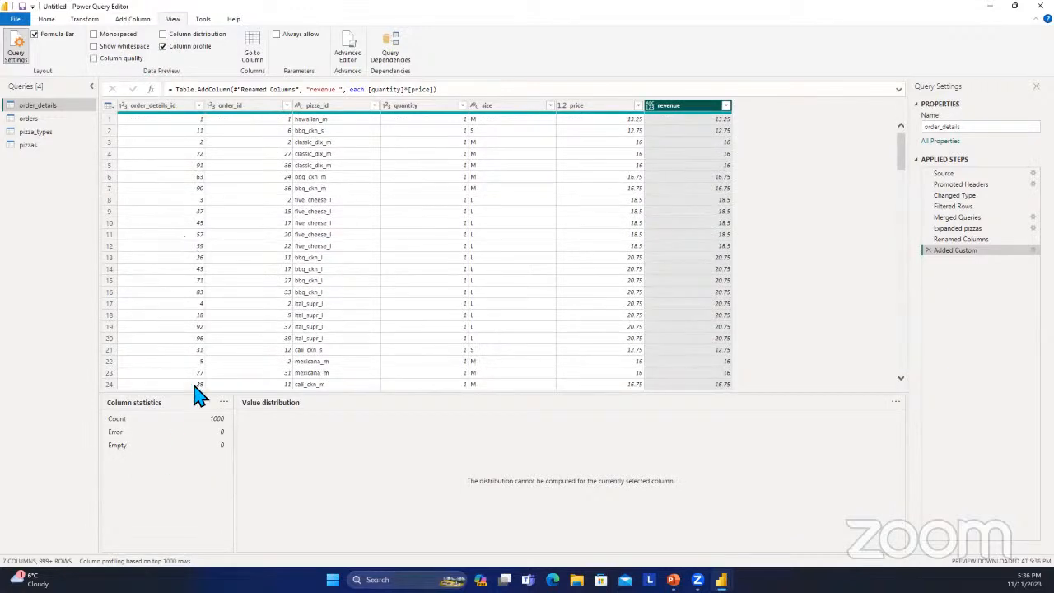
Hide the column profile and review the column quality and column distribution of order_details, hiding each again.
{"action": "left_click", "coordinate": [175, 48]}
{"action": "left_click", "coordinate": [118, 60]}
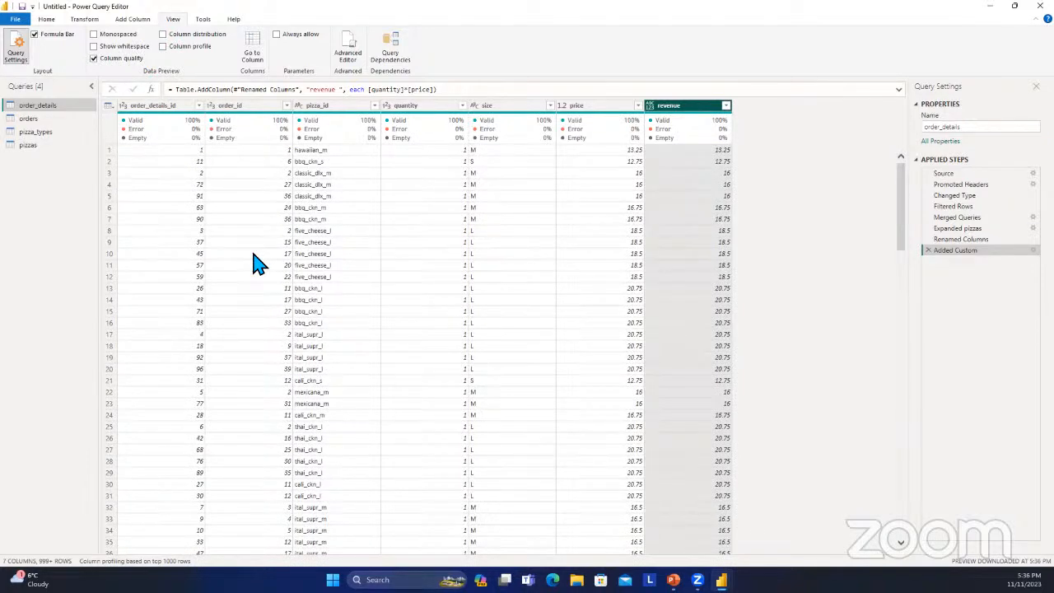
{"action": "left_click", "coordinate": [121, 60]}
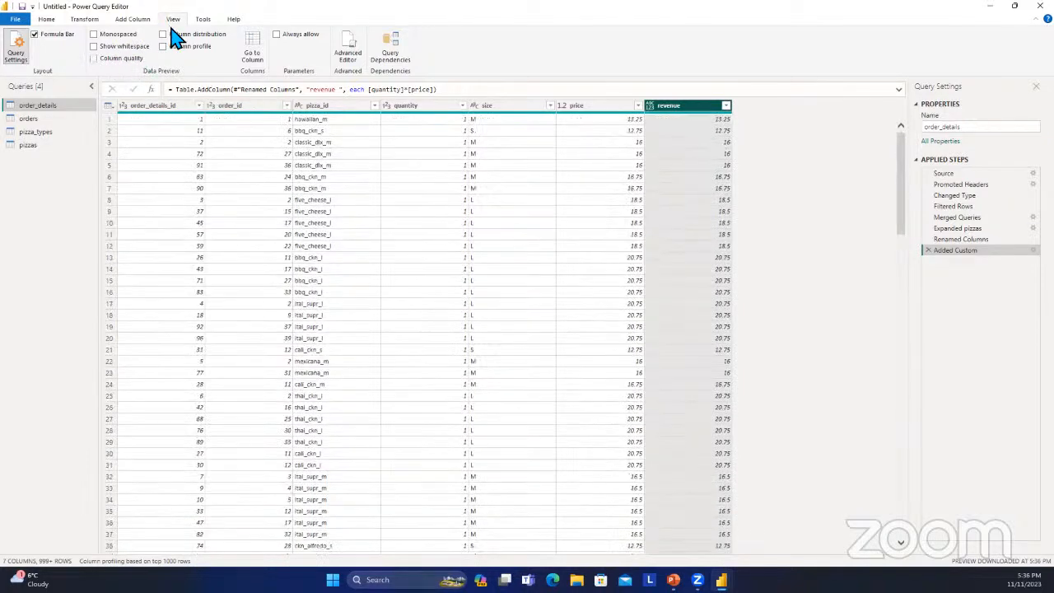
{"action": "left_click", "coordinate": [173, 34]}
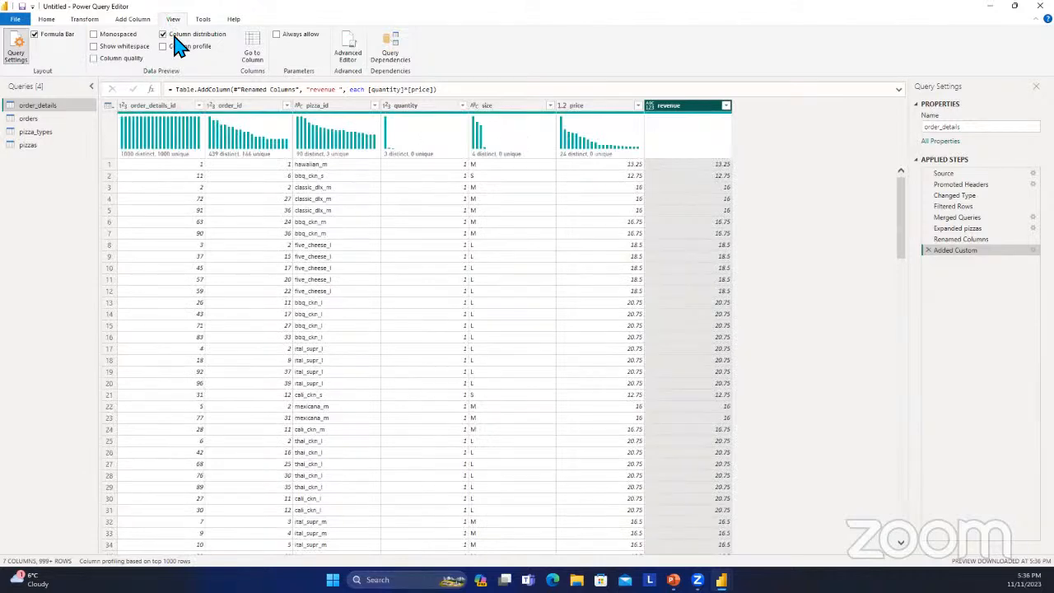
{"action": "left_click", "coordinate": [173, 37]}
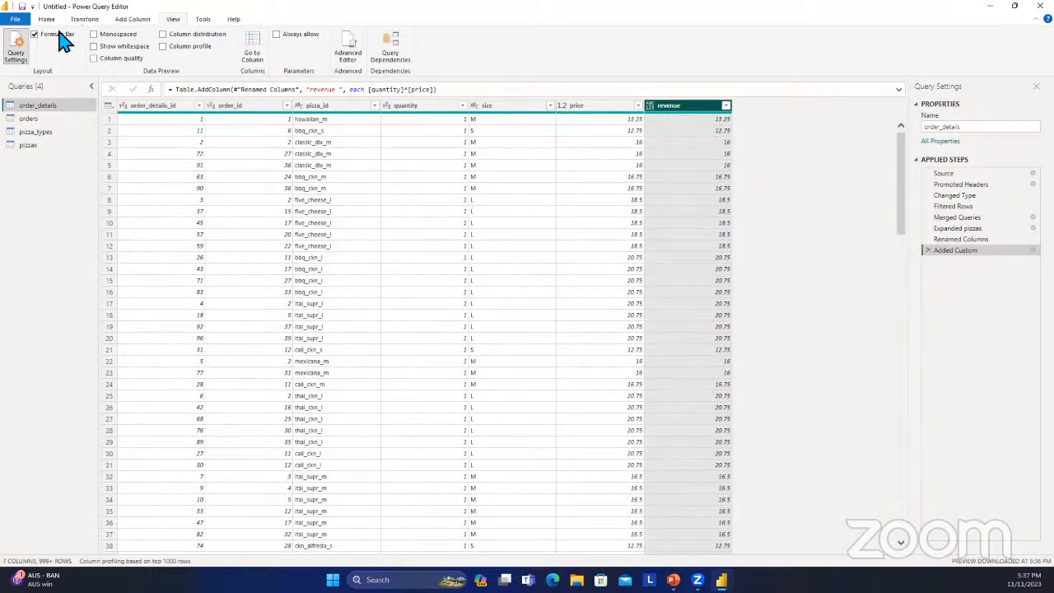
Change the data type of the revenue column to Decimal Number.
{"action": "left_click", "coordinate": [48, 19]}
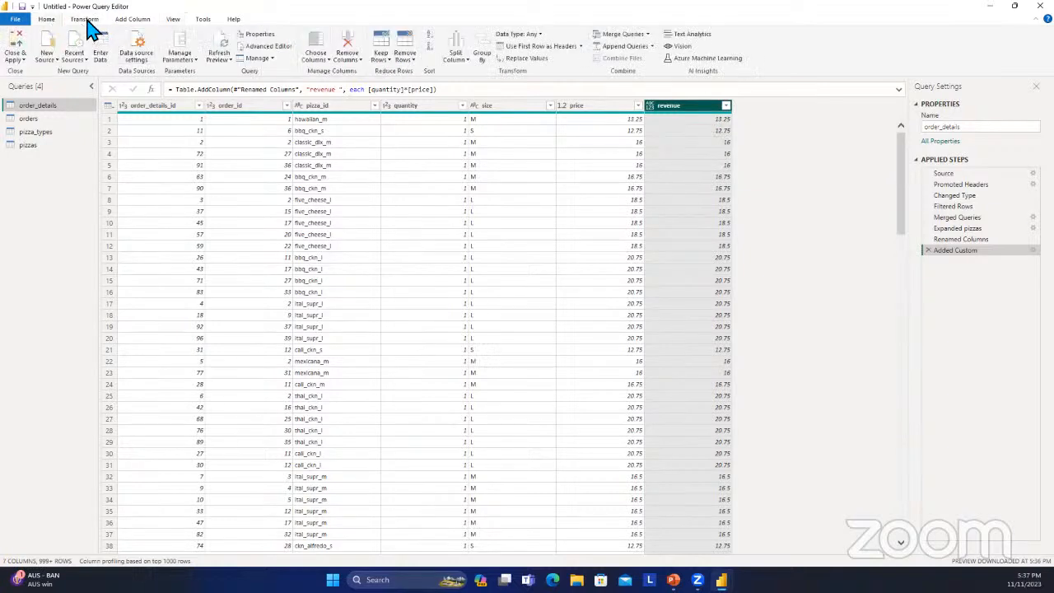
{"action": "left_click", "coordinate": [85, 19]}
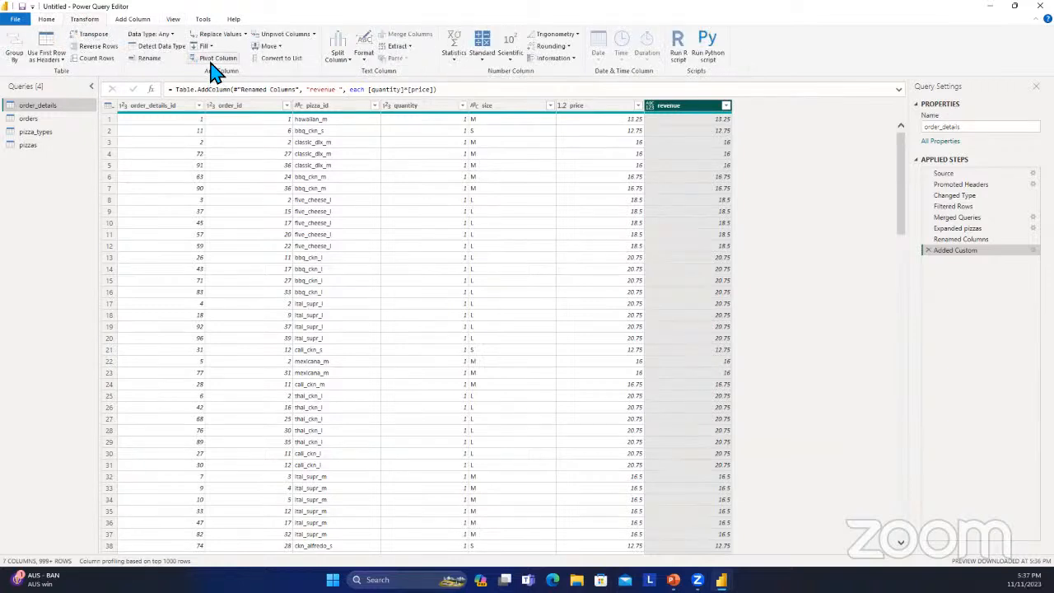
{"action": "left_click", "coordinate": [171, 35]}
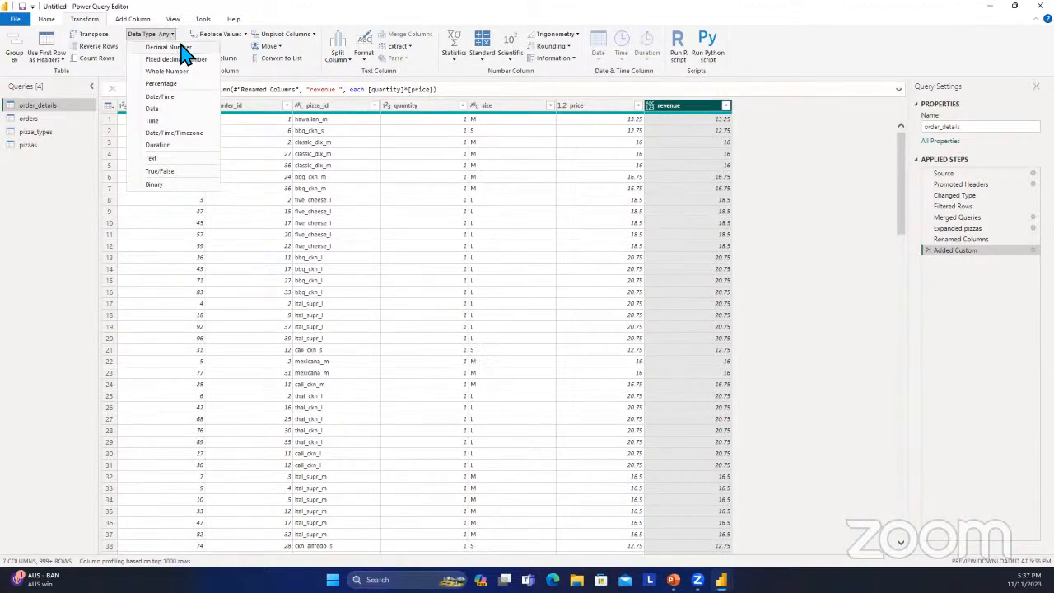
{"action": "left_click", "coordinate": [177, 46]}
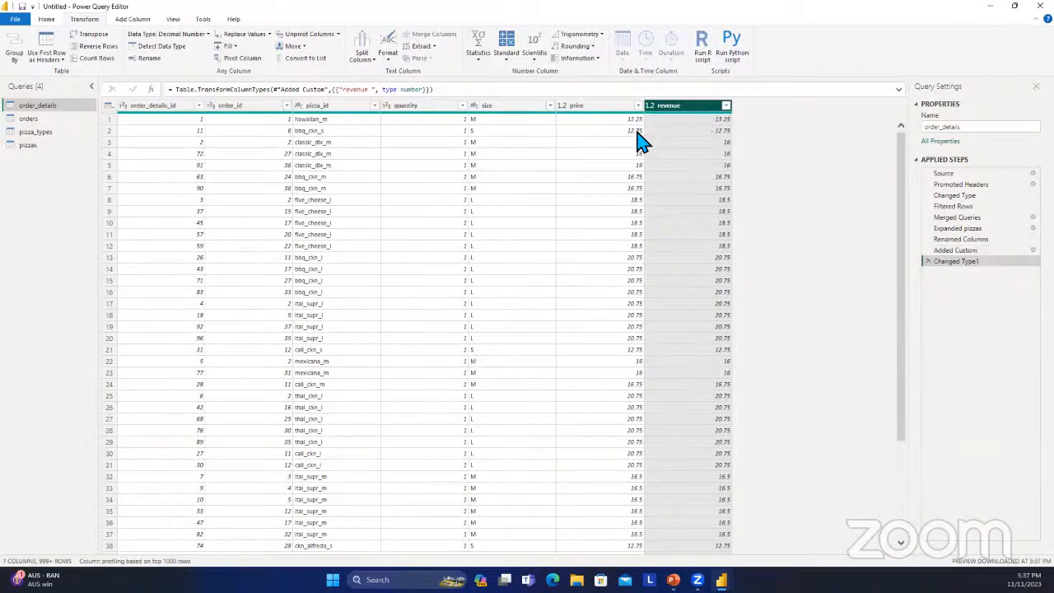
Check the column quality and the column profile statistics of the revenue column, hiding both again.
{"action": "left_click", "coordinate": [132, 19]}
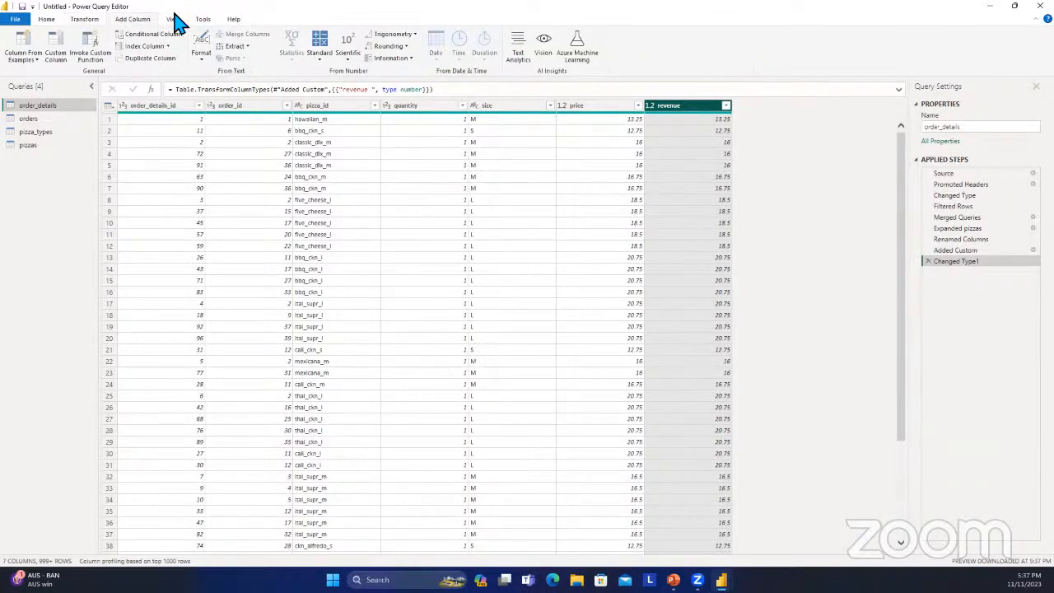
{"action": "left_click", "coordinate": [170, 20]}
{"action": "left_click", "coordinate": [119, 58]}
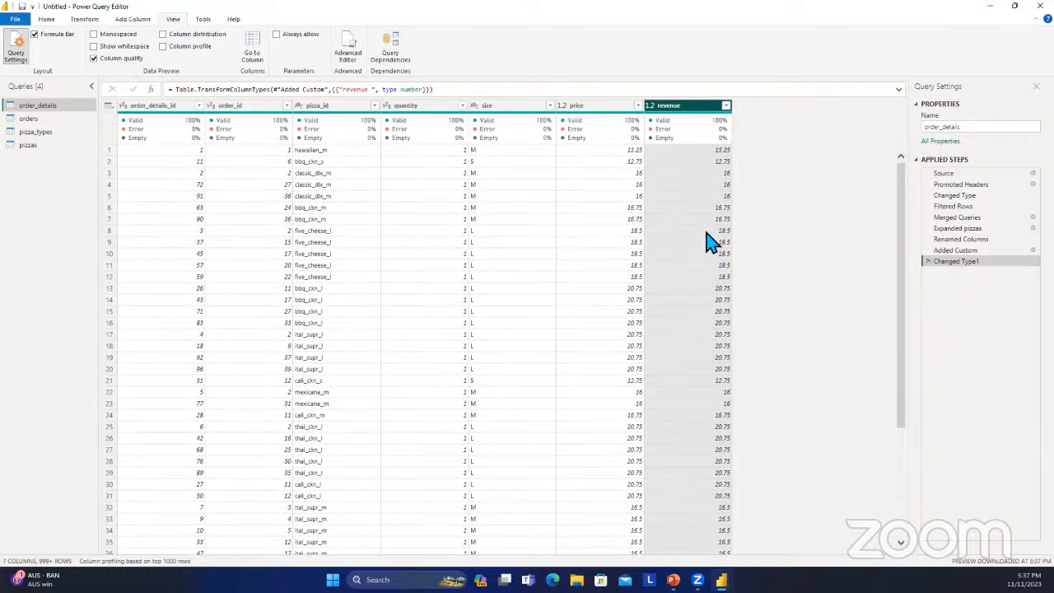
{"action": "left_click", "coordinate": [132, 58]}
{"action": "left_click", "coordinate": [163, 47]}
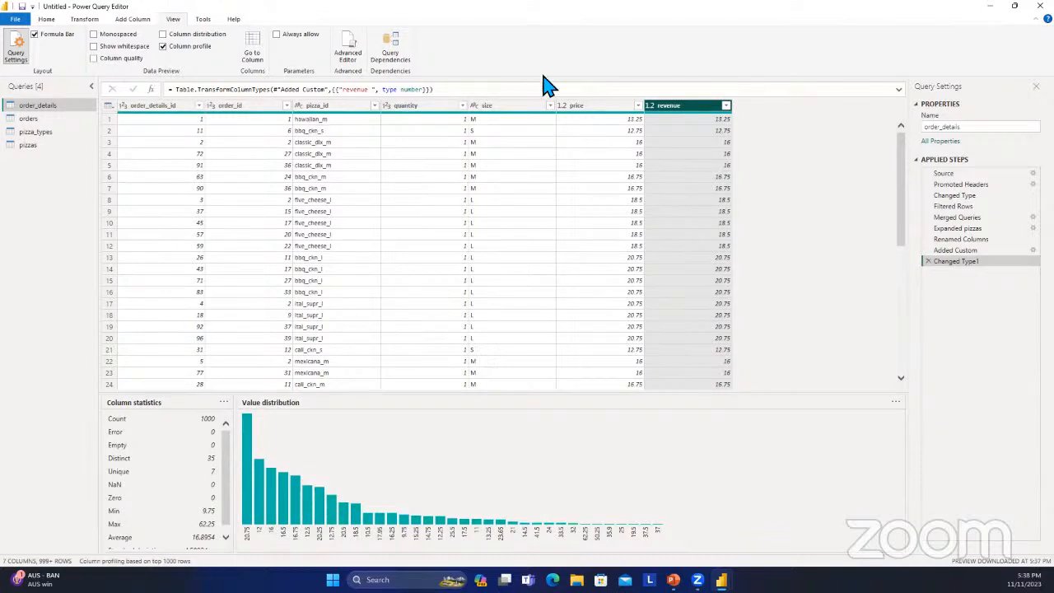
{"action": "left_click", "coordinate": [163, 46]}
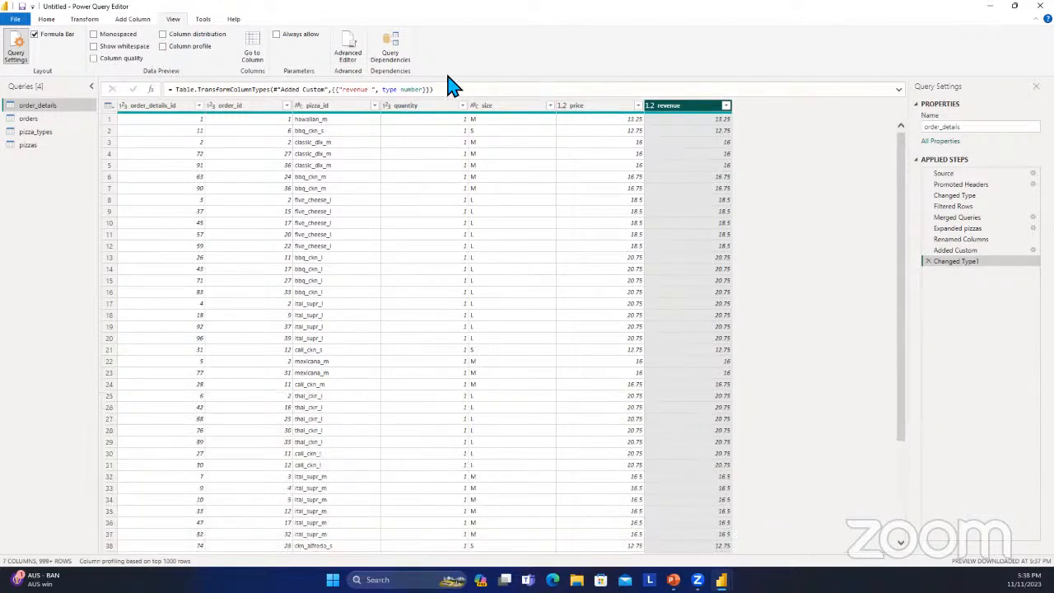
Examine the column quality, profile statistics and value distribution of the price column, and hide these previews again.
{"action": "left_click", "coordinate": [593, 109]}
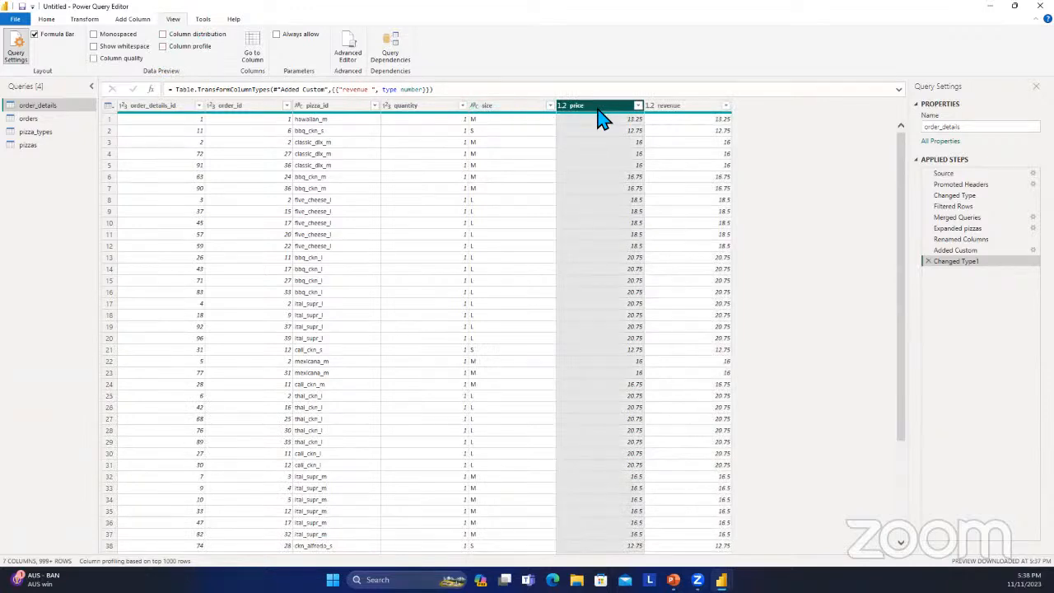
{"action": "left_click", "coordinate": [122, 59]}
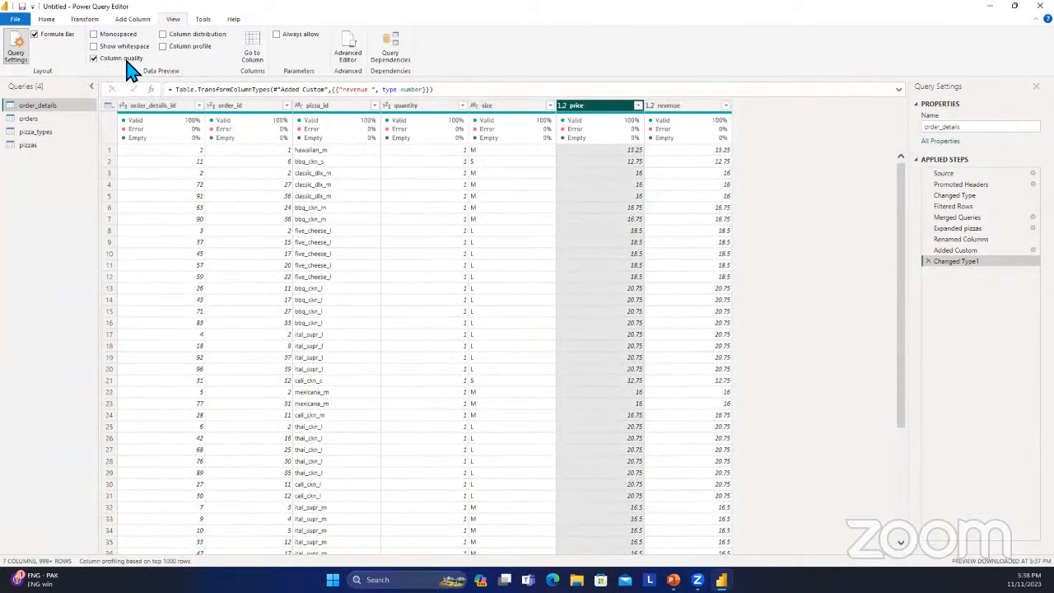
{"action": "left_click", "coordinate": [125, 60]}
{"action": "left_click", "coordinate": [175, 47]}
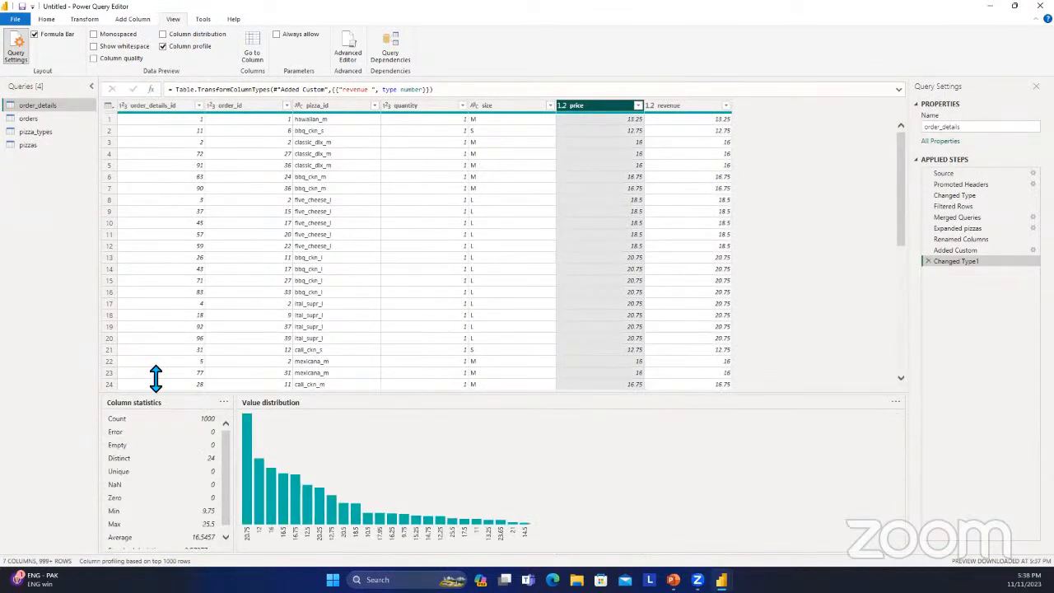
{"action": "scroll", "coordinate": [151, 514], "scroll_direction": "down", "scroll_amount": 1}
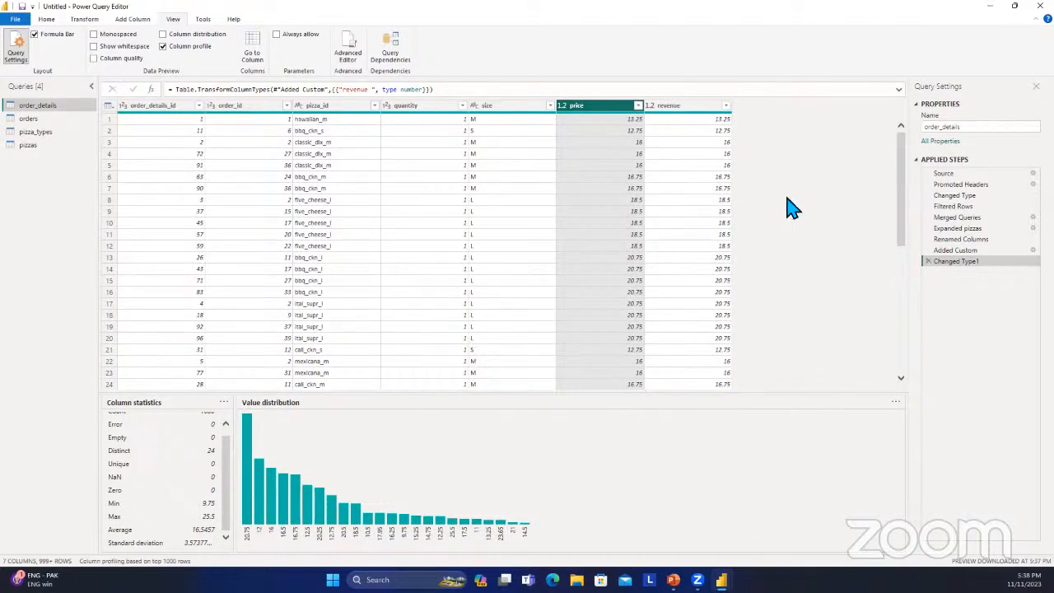
{"action": "scroll", "coordinate": [654, 252], "scroll_direction": "down", "scroll_amount": 5}
{"action": "scroll", "coordinate": [647, 265], "scroll_direction": "up", "scroll_amount": 5}
{"action": "scroll", "coordinate": [899, 380], "scroll_direction": "down", "scroll_amount": 1}
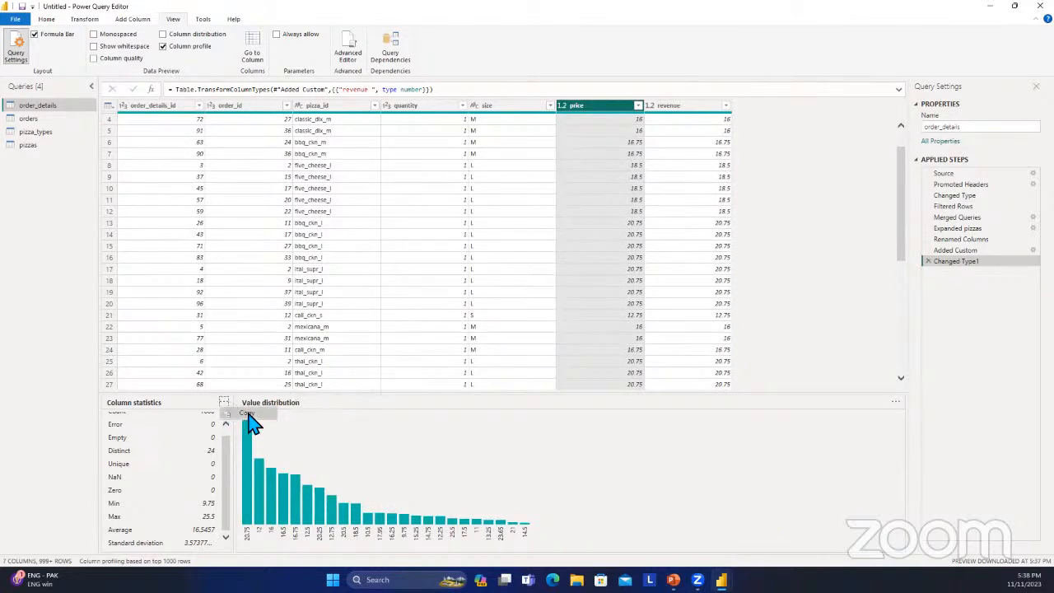
{"action": "left_click", "coordinate": [176, 47]}
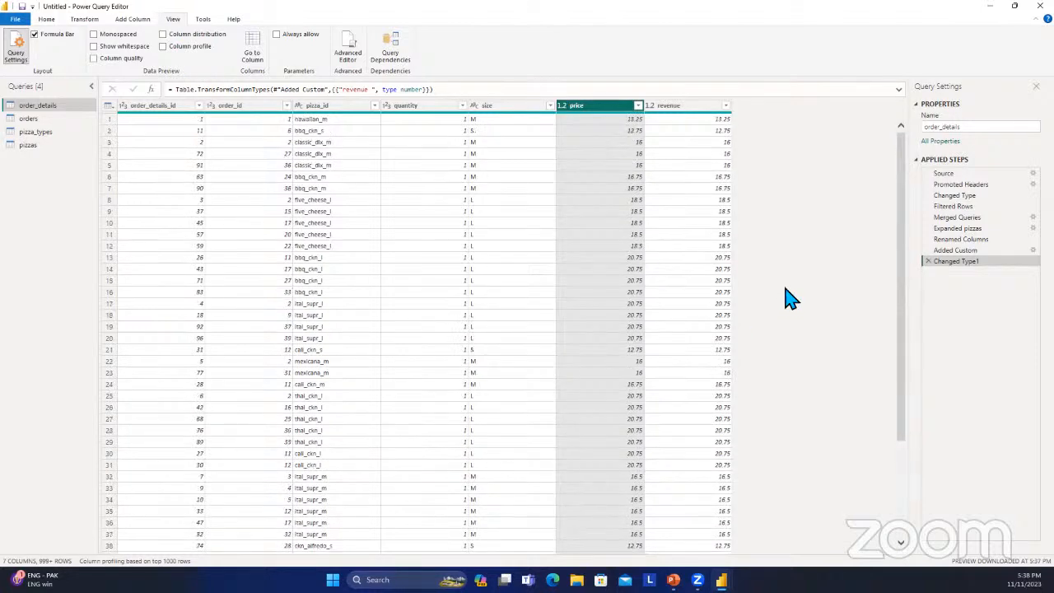
Open the orders query and examine its date and time columns, leaving the date column selected.
{"action": "left_click", "coordinate": [33, 119]}
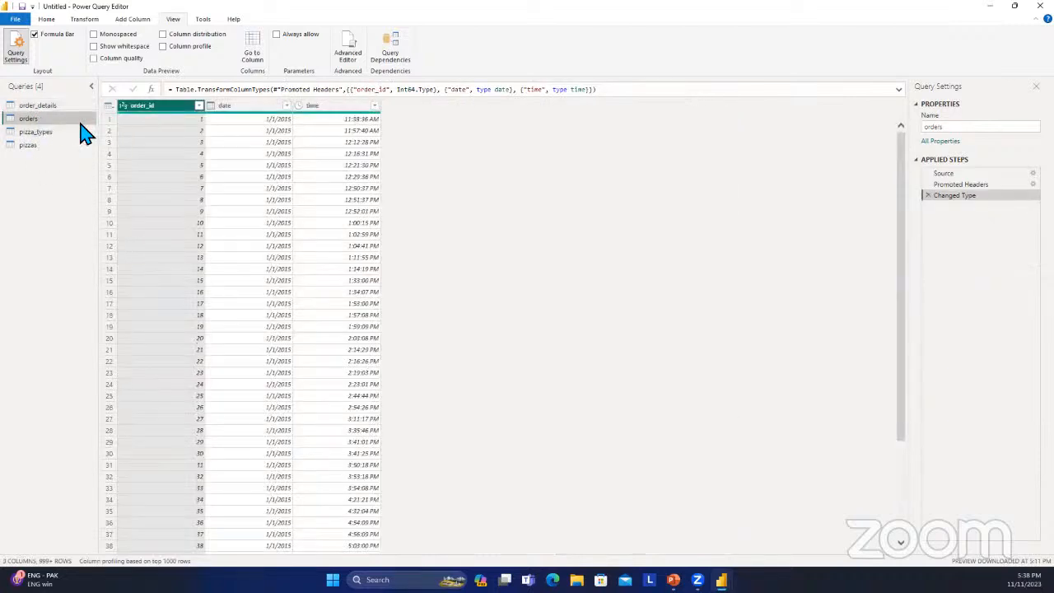
{"action": "left_click", "coordinate": [254, 107]}
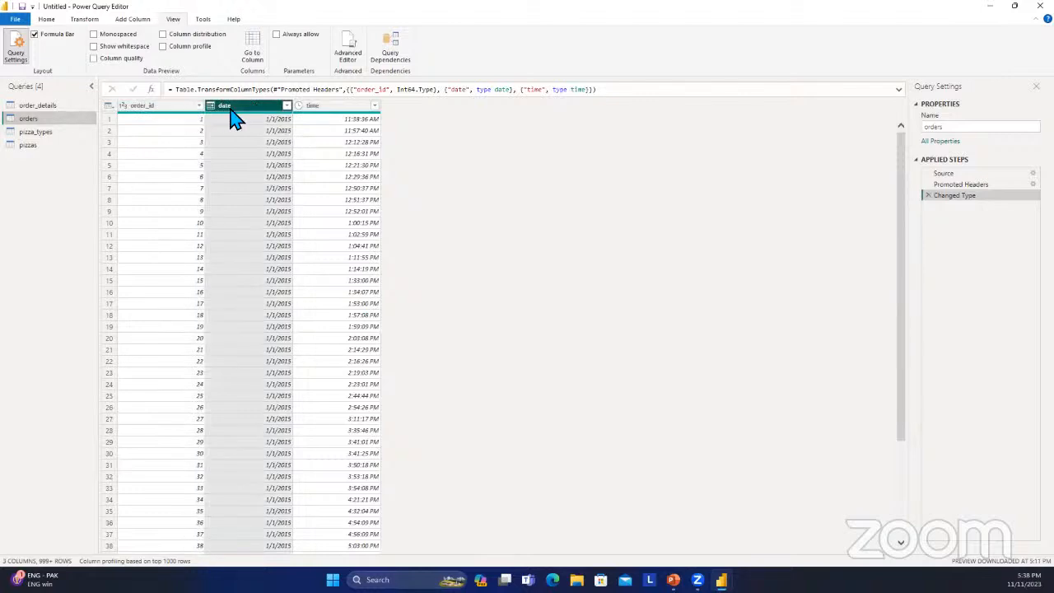
{"action": "left_click", "coordinate": [320, 108]}
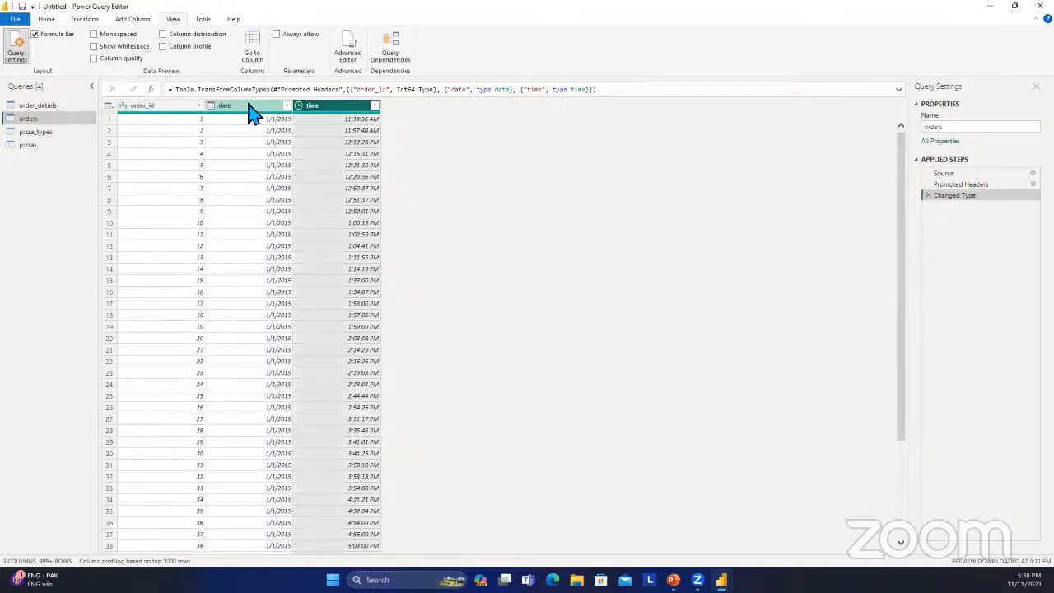
{"action": "left_click", "coordinate": [251, 106]}
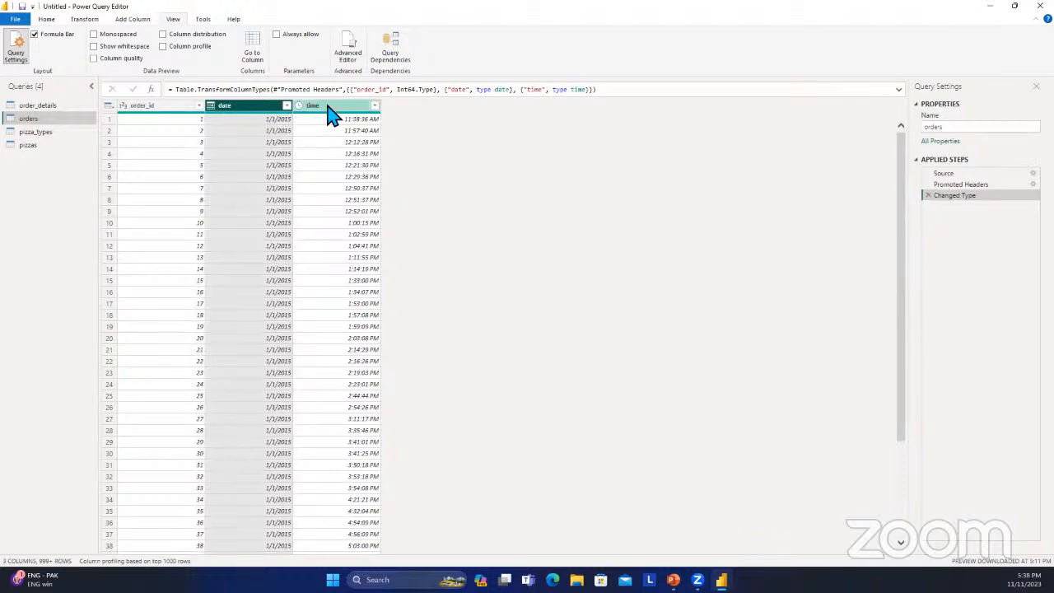
{"action": "left_click", "coordinate": [327, 108]}
{"action": "left_click", "coordinate": [265, 108]}
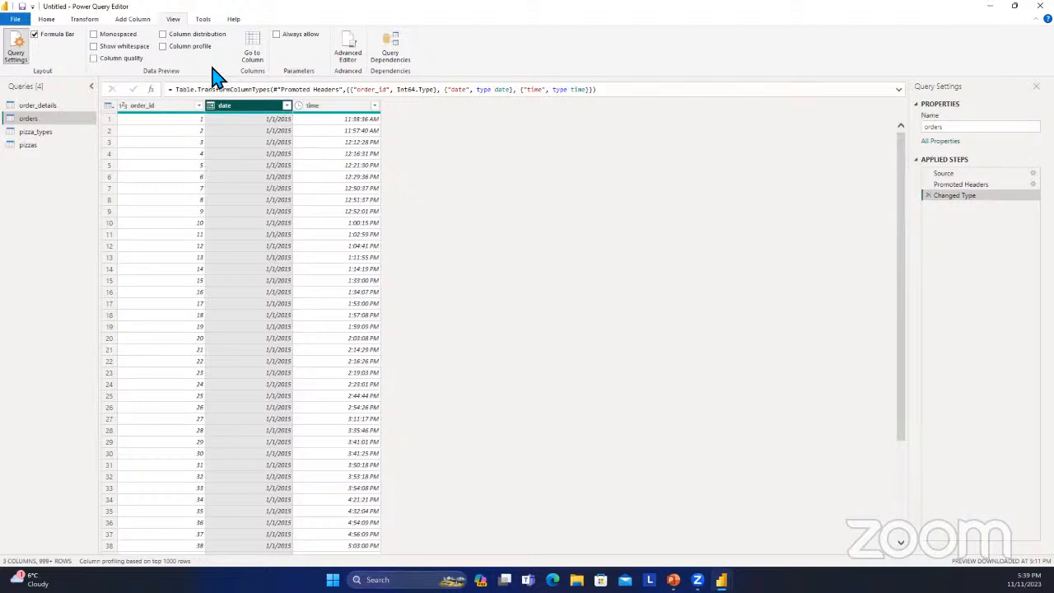
Try transforming the orders date column in place into its year, and remove that applied step.
{"action": "left_click", "coordinate": [130, 20]}
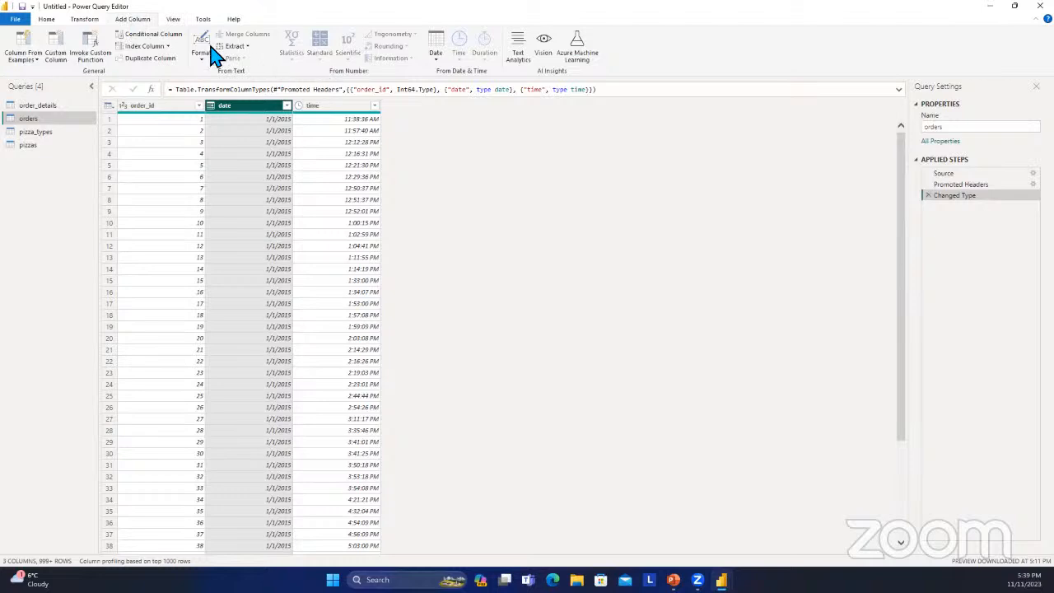
{"action": "left_click", "coordinate": [82, 20]}
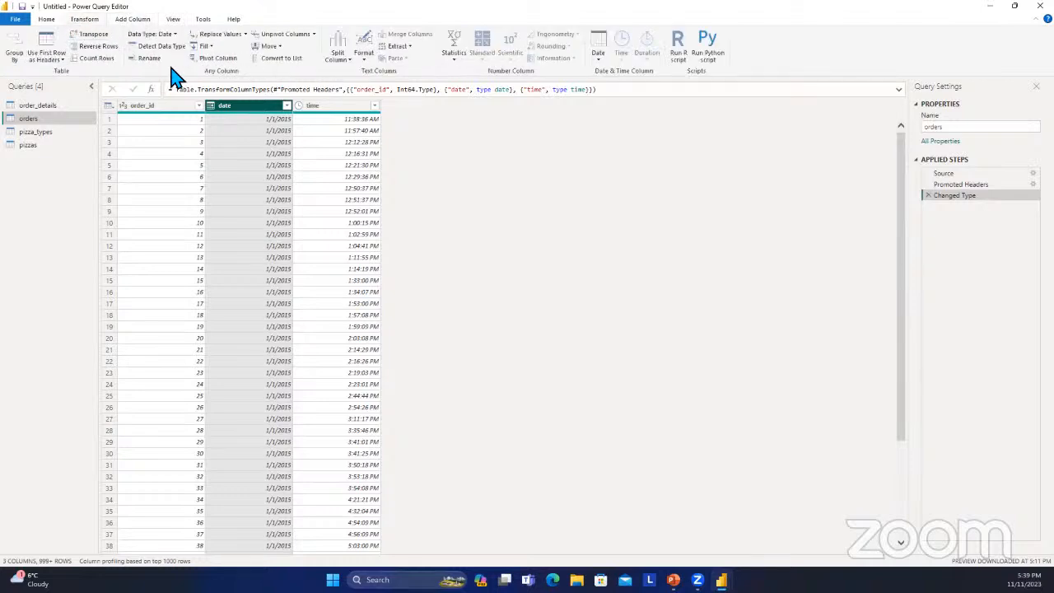
{"action": "left_click", "coordinate": [298, 118]}
{"action": "left_click", "coordinate": [257, 115]}
{"action": "left_click", "coordinate": [601, 66]}
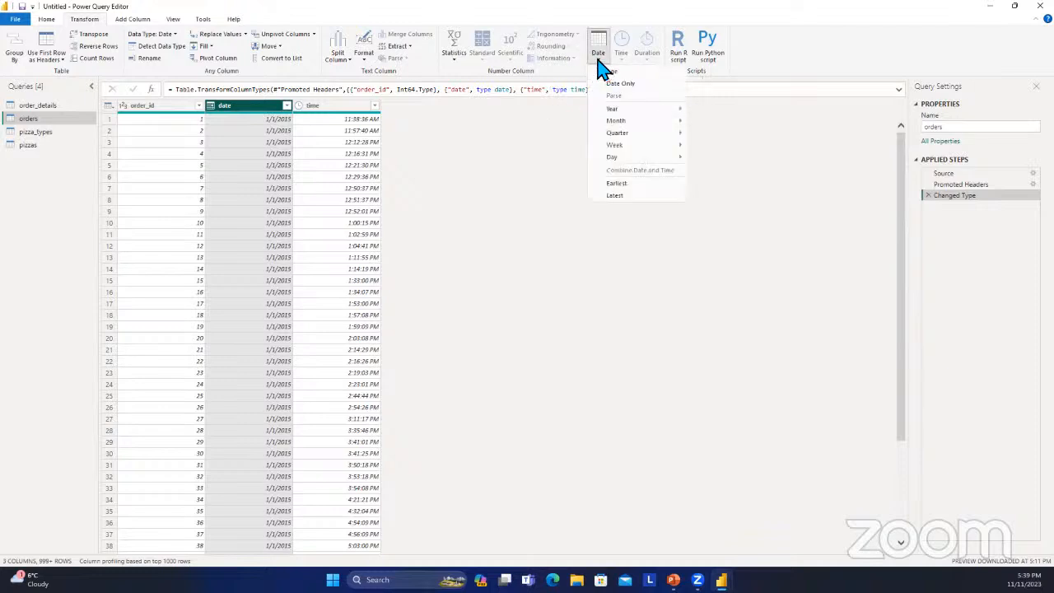
{"action": "mouse_move", "coordinate": [673, 125]}
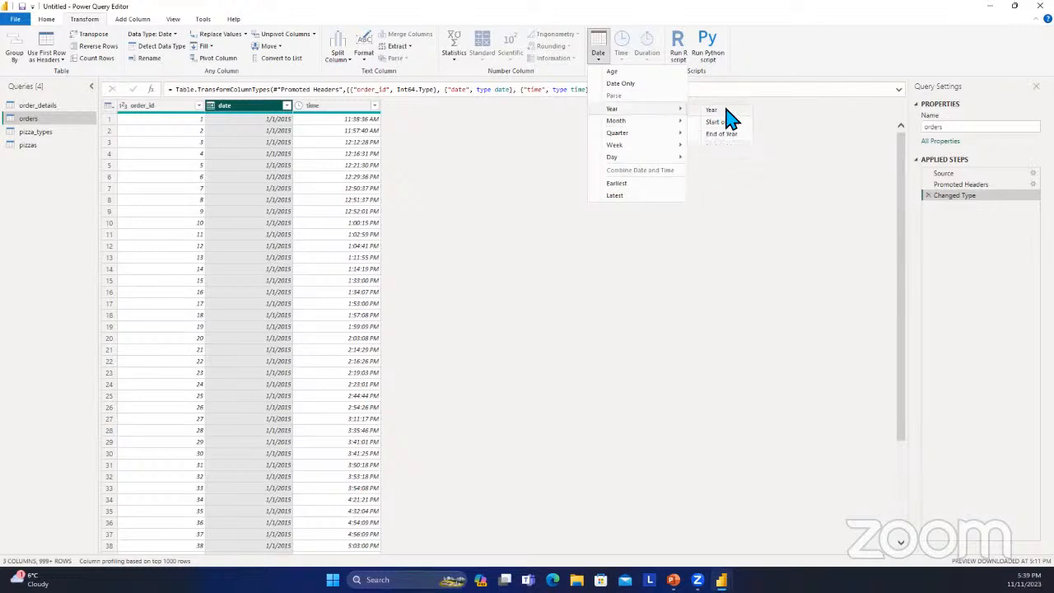
{"action": "left_click", "coordinate": [725, 110]}
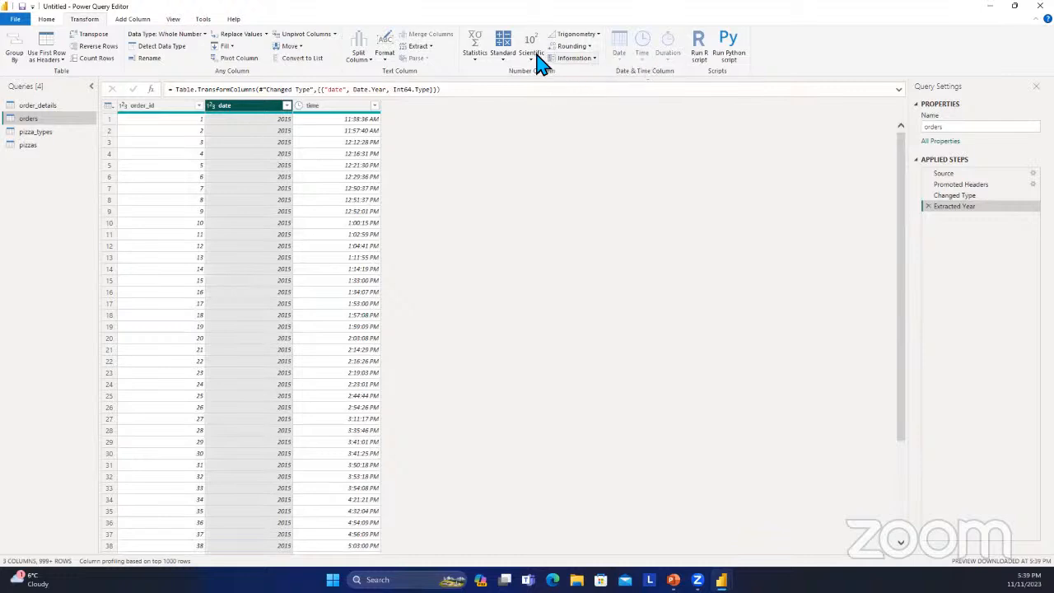
{"action": "left_click", "coordinate": [928, 206]}
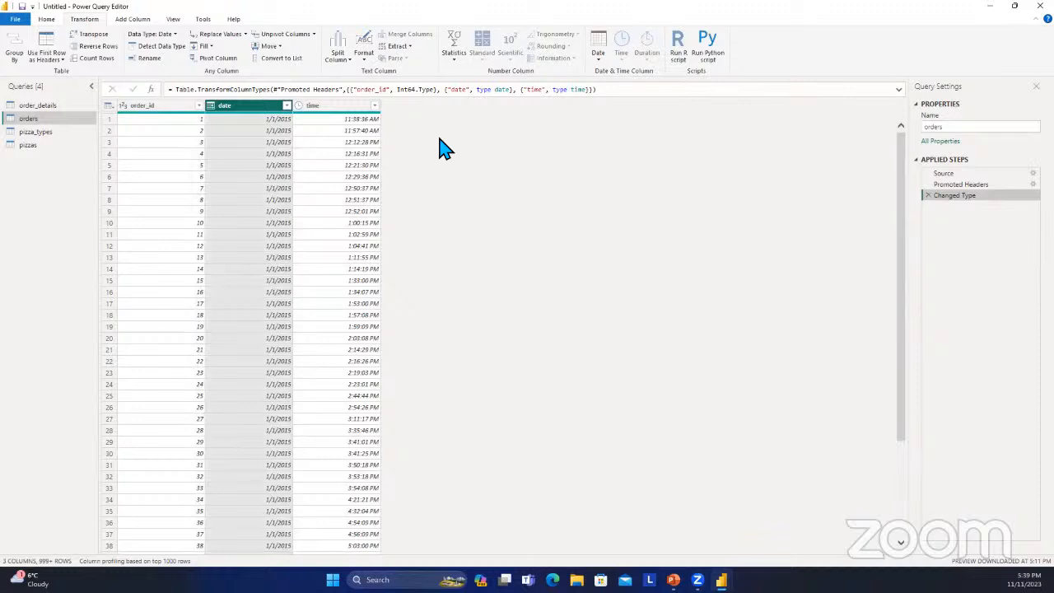
Add a new Year column to orders, extracted from the date column while keeping the original dates.
{"action": "left_click", "coordinate": [134, 20]}
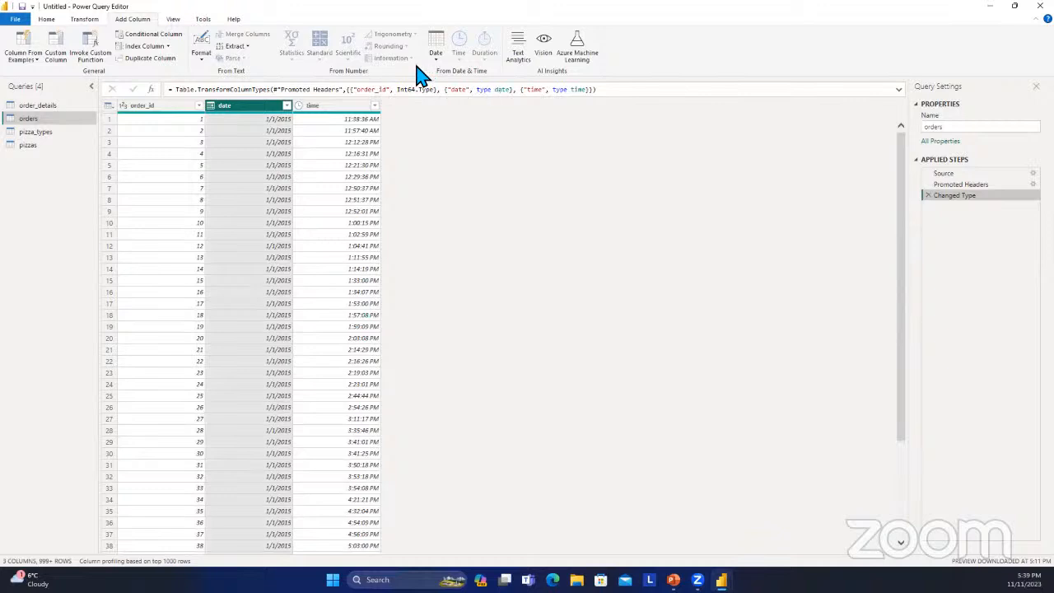
{"action": "left_click", "coordinate": [96, 23]}
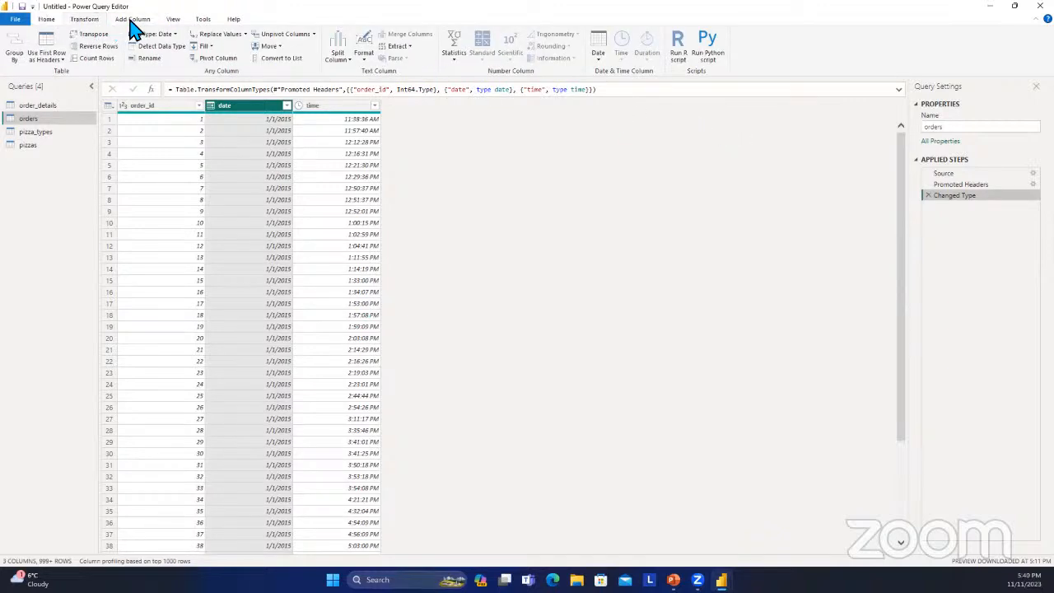
{"action": "left_click", "coordinate": [130, 22]}
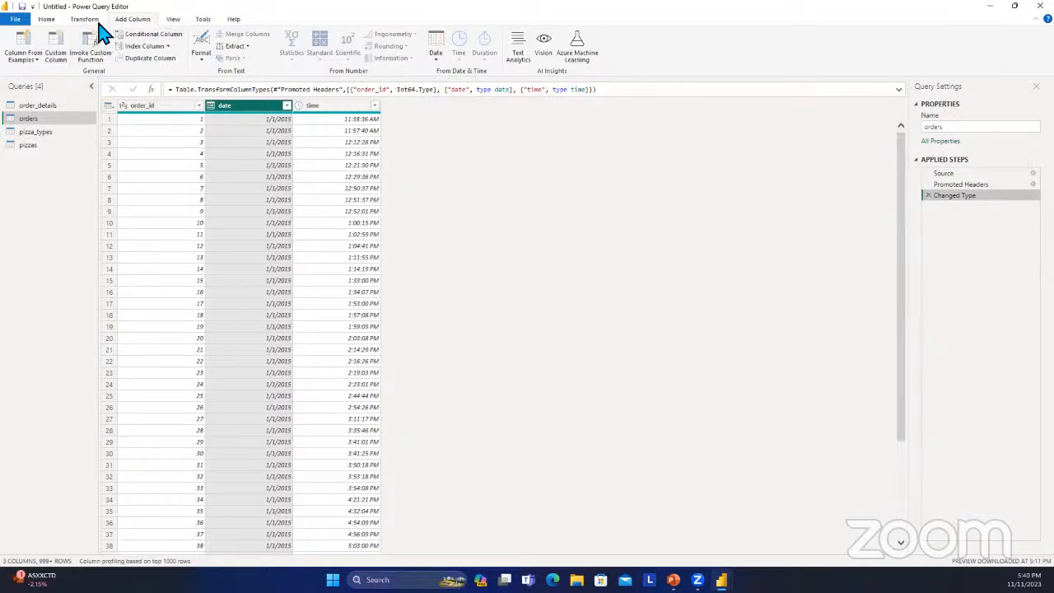
{"action": "left_click", "coordinate": [92, 19]}
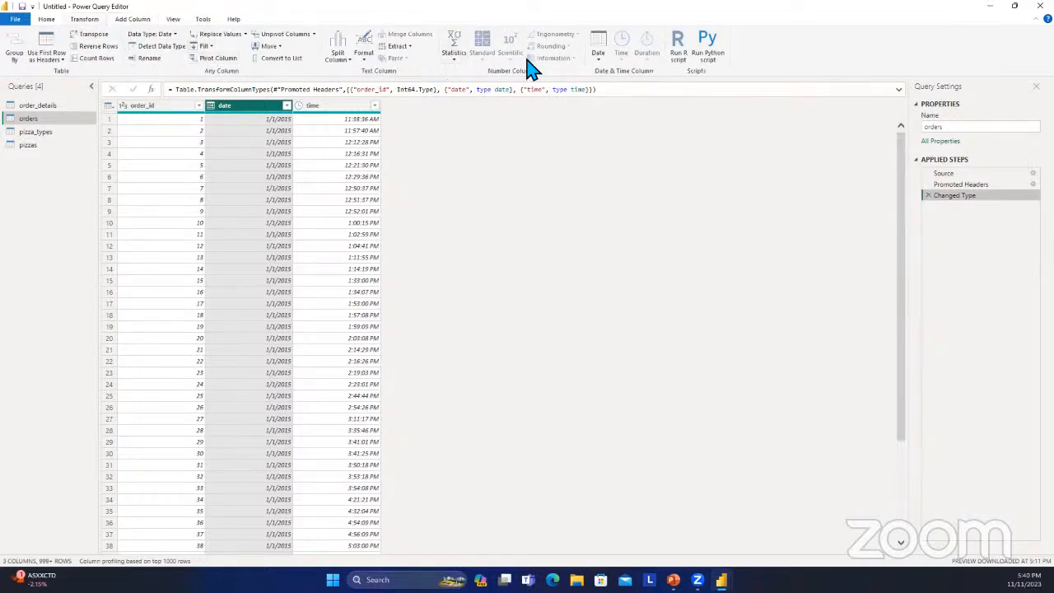
{"action": "left_click", "coordinate": [142, 20]}
{"action": "left_click", "coordinate": [440, 56]}
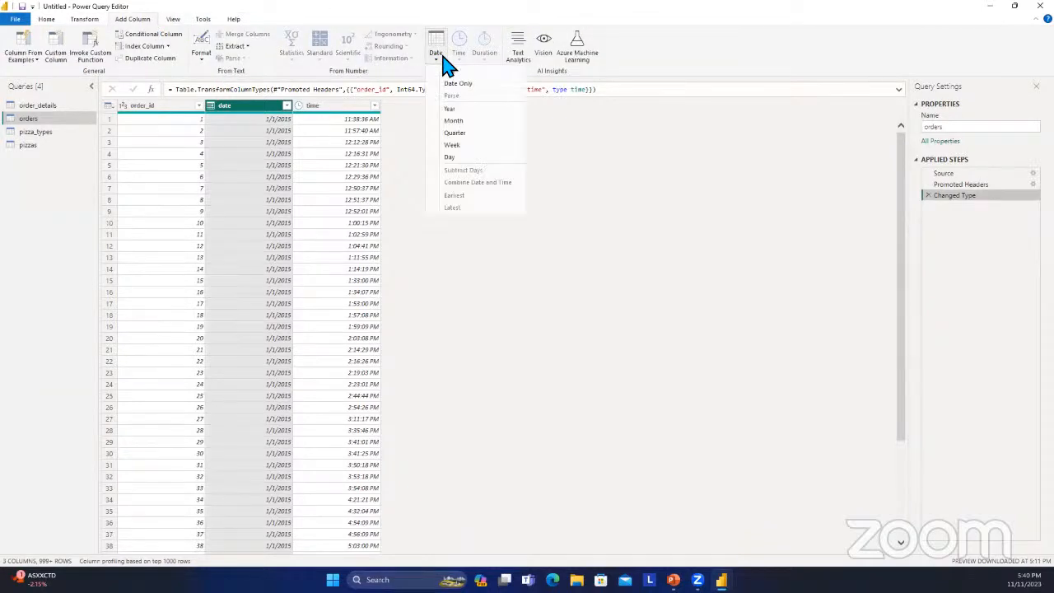
{"action": "left_click", "coordinate": [550, 111]}
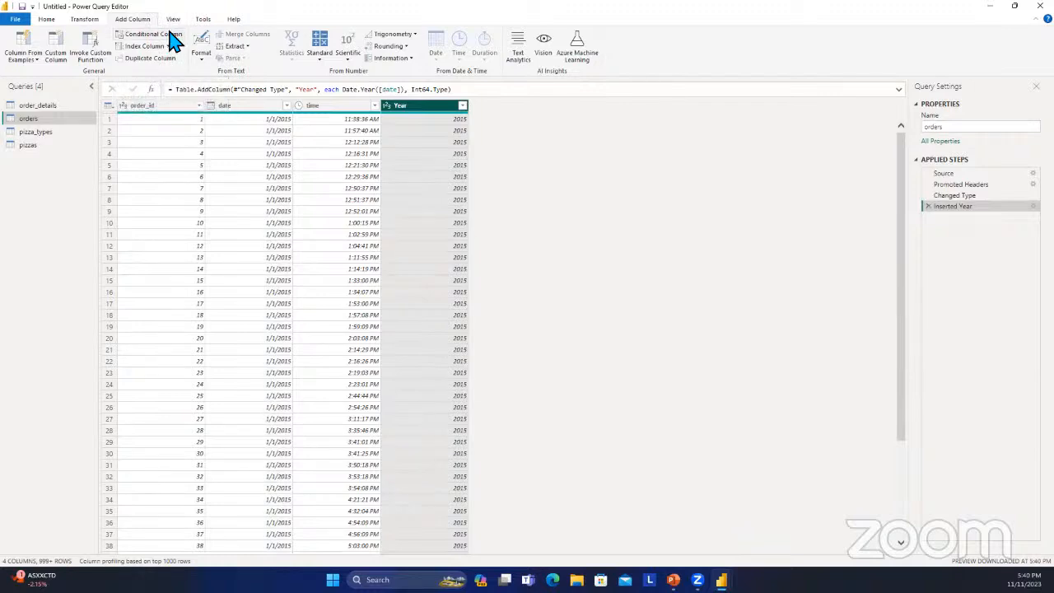
Add a Month Name column to orders, extracted from the date column.
{"action": "left_click", "coordinate": [257, 105]}
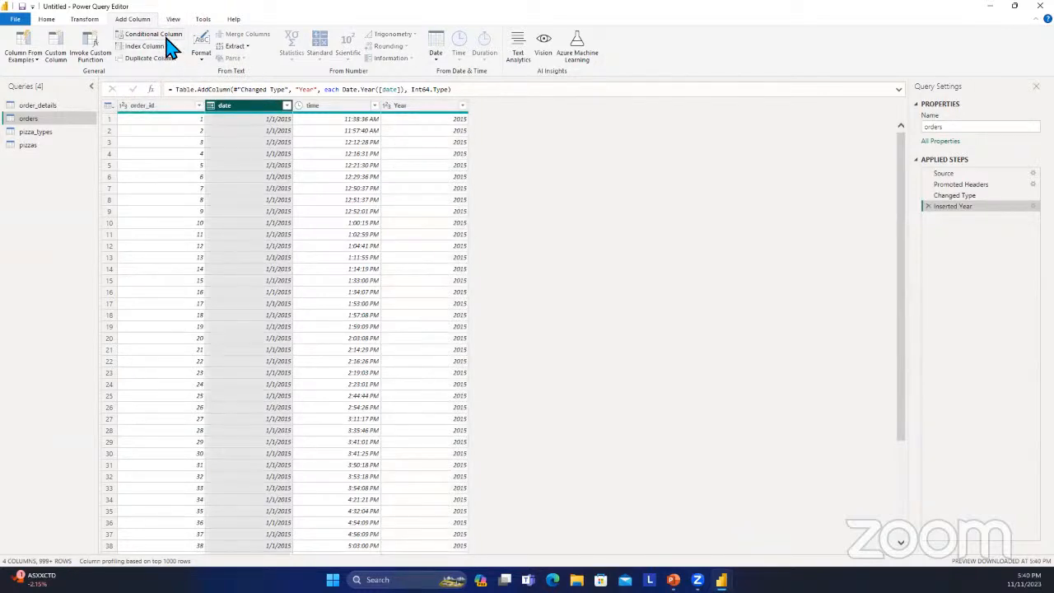
{"action": "left_click", "coordinate": [445, 56]}
{"action": "mouse_move", "coordinate": [510, 122]}
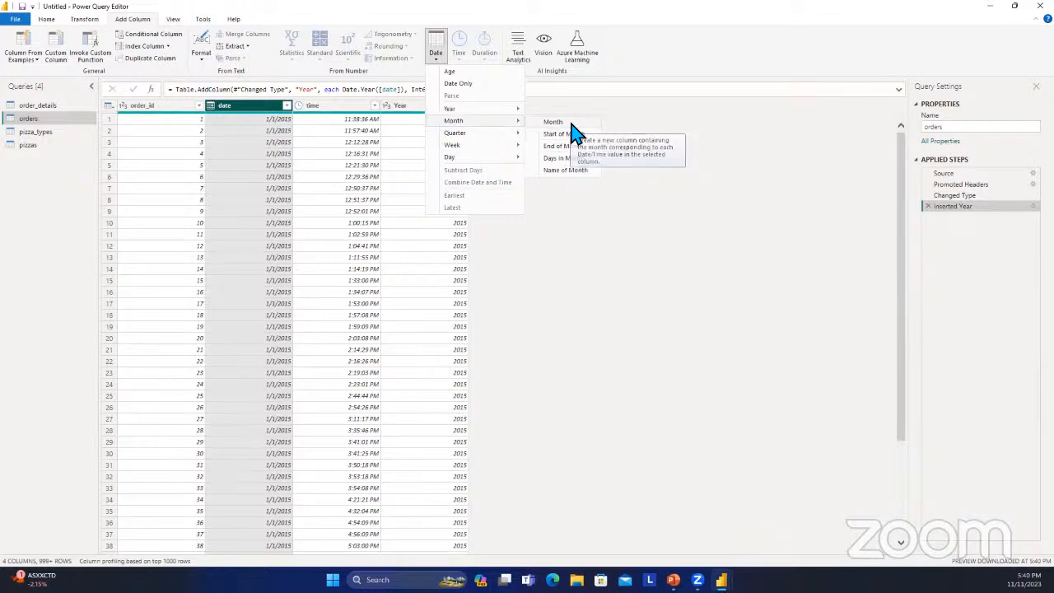
{"action": "left_click", "coordinate": [586, 173]}
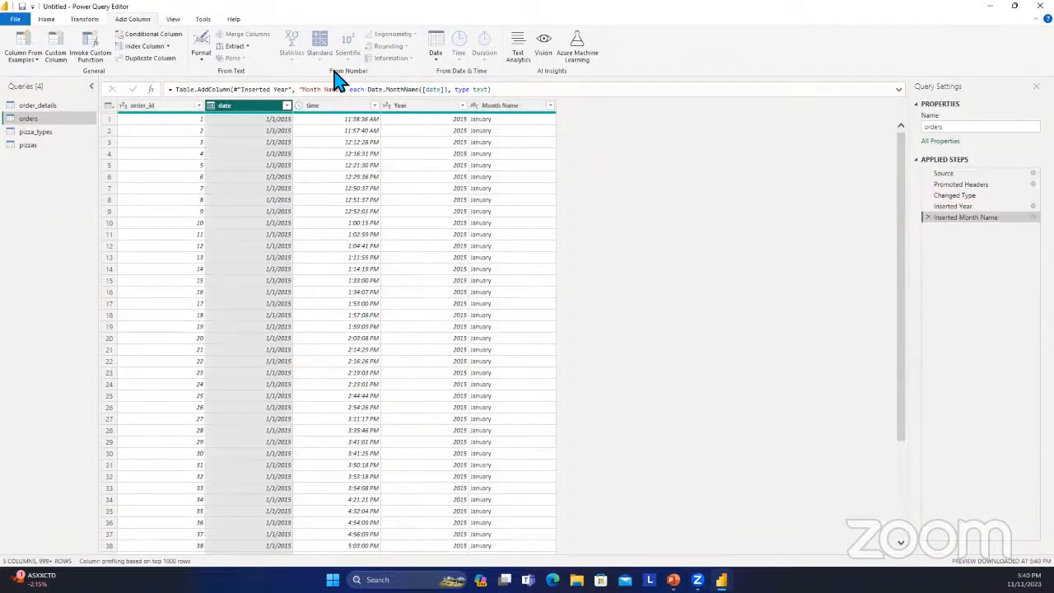
Add a numeric Month column to orders from the date column and check its values down the rows.
{"action": "left_click", "coordinate": [173, 19]}
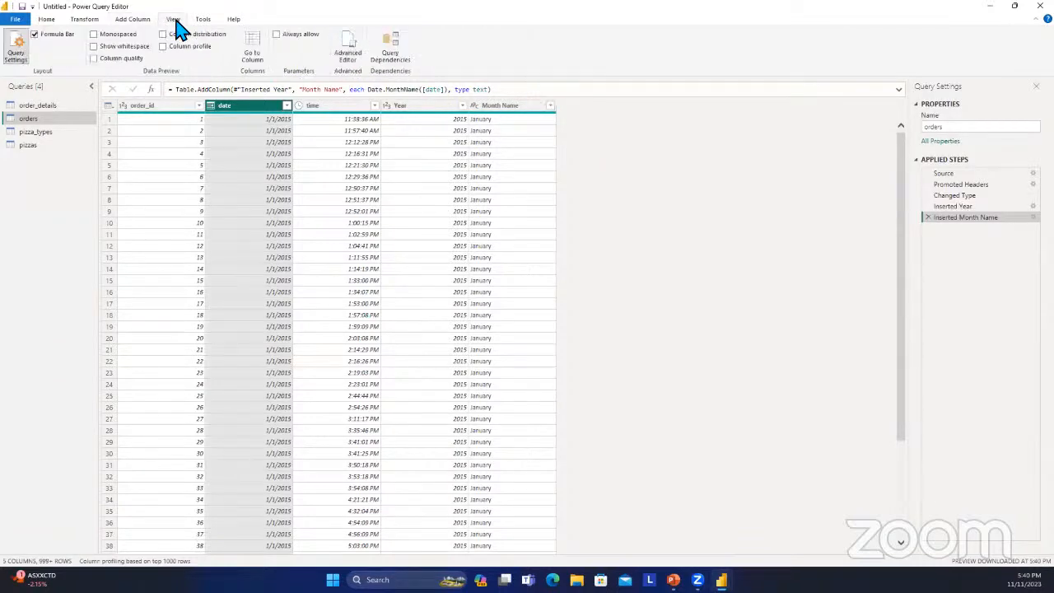
{"action": "left_click", "coordinate": [133, 19]}
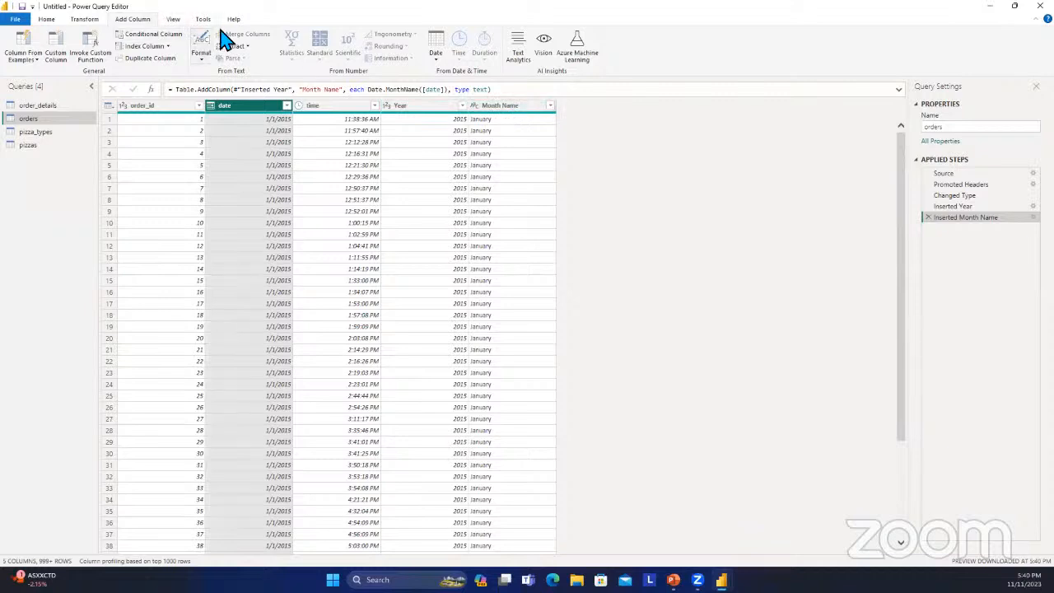
{"action": "left_click", "coordinate": [432, 63]}
{"action": "mouse_move", "coordinate": [492, 121]}
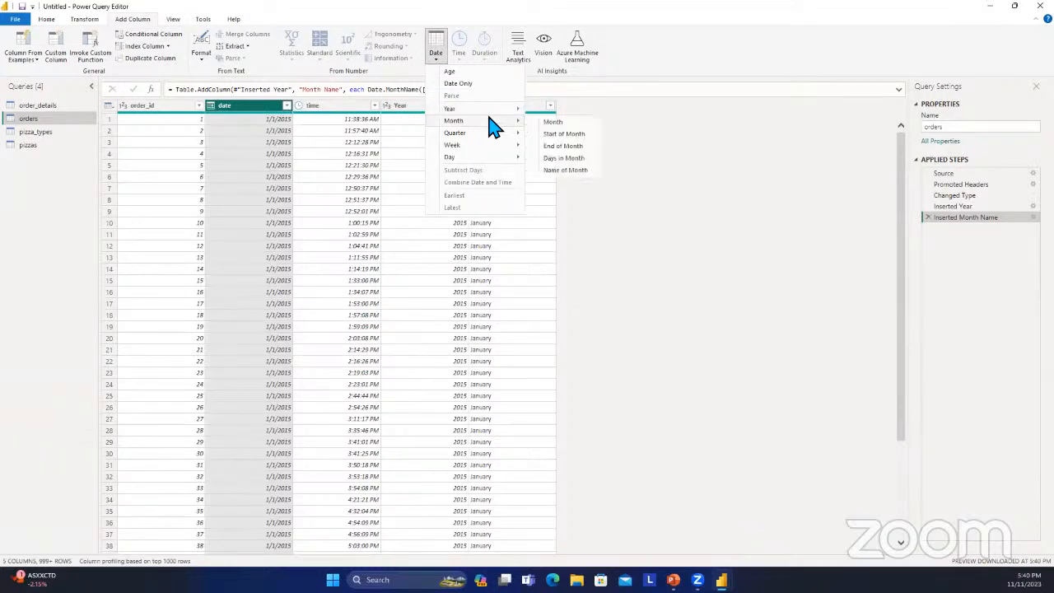
{"action": "left_click", "coordinate": [563, 123]}
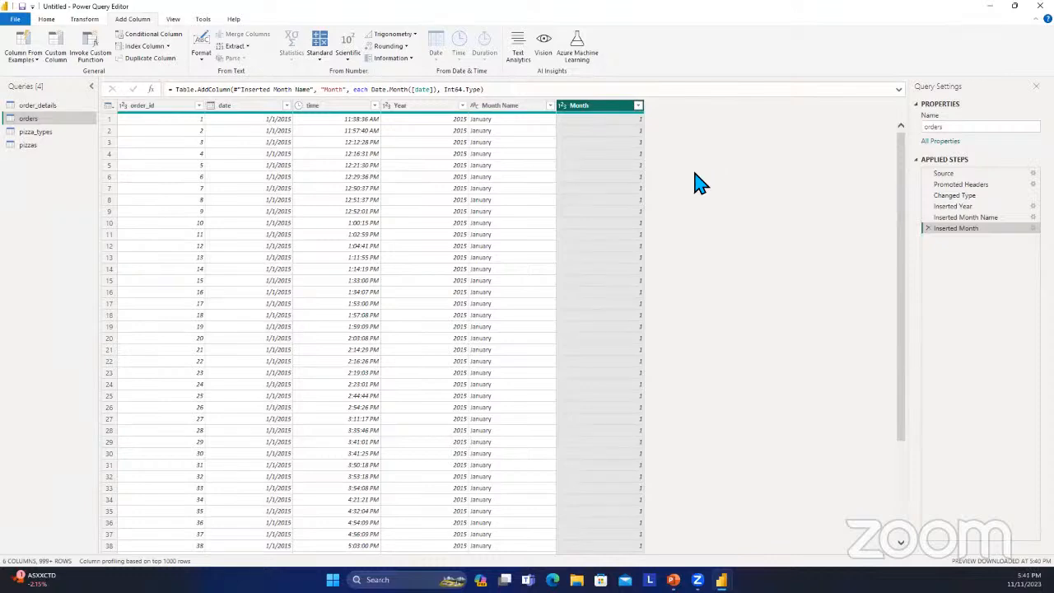
{"action": "scroll", "coordinate": [623, 277], "scroll_direction": "down", "scroll_amount": 10}
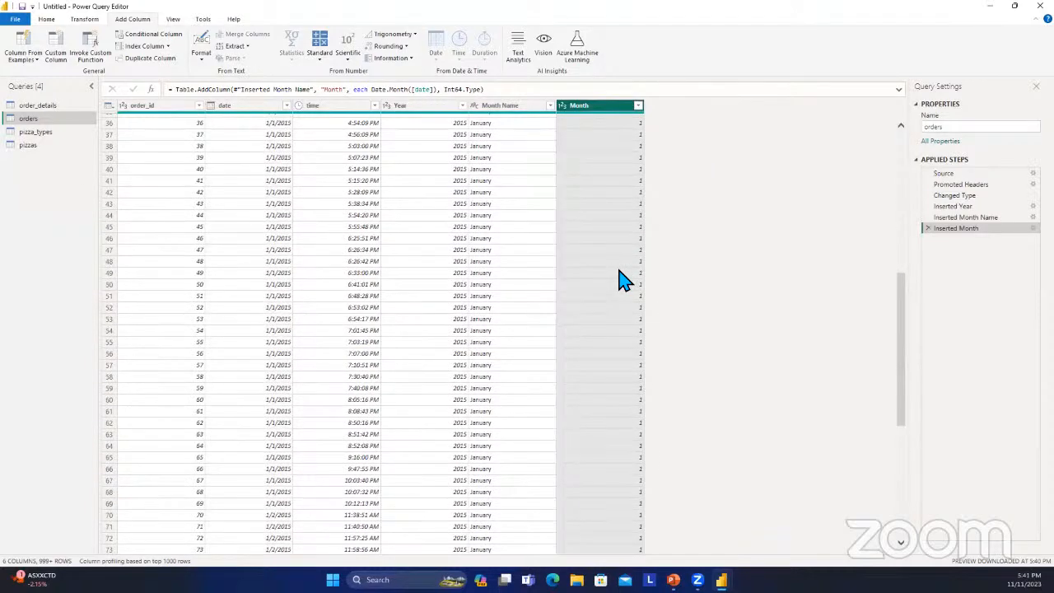
{"action": "scroll", "coordinate": [623, 278], "scroll_direction": "up", "scroll_amount": 10}
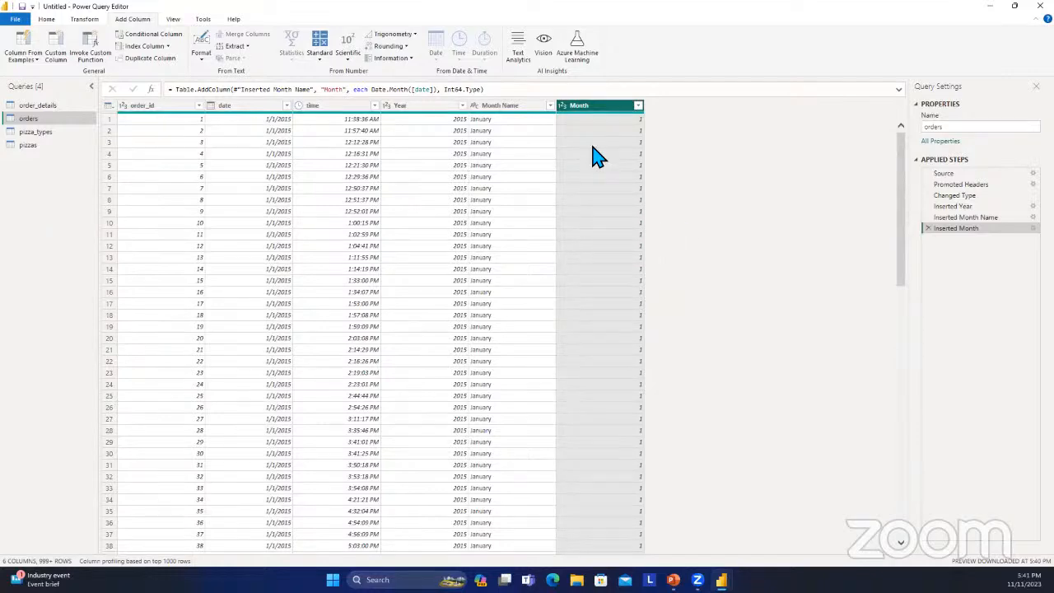
In the pizza_types query, start a conditional column based on the ingredients and name it Onion Allergy.
{"action": "left_click", "coordinate": [37, 133]}
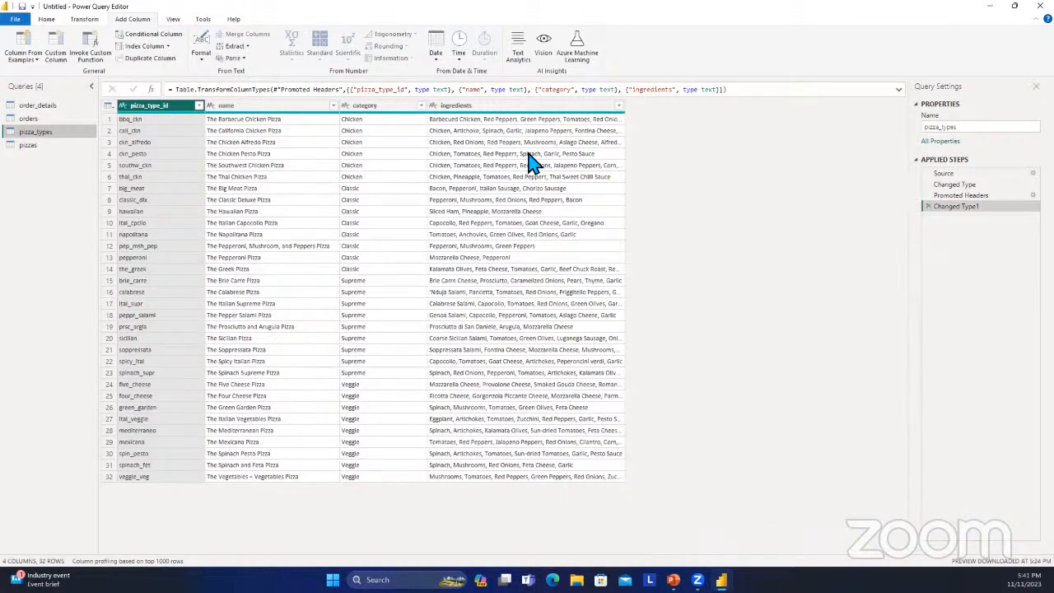
{"action": "left_click", "coordinate": [531, 108]}
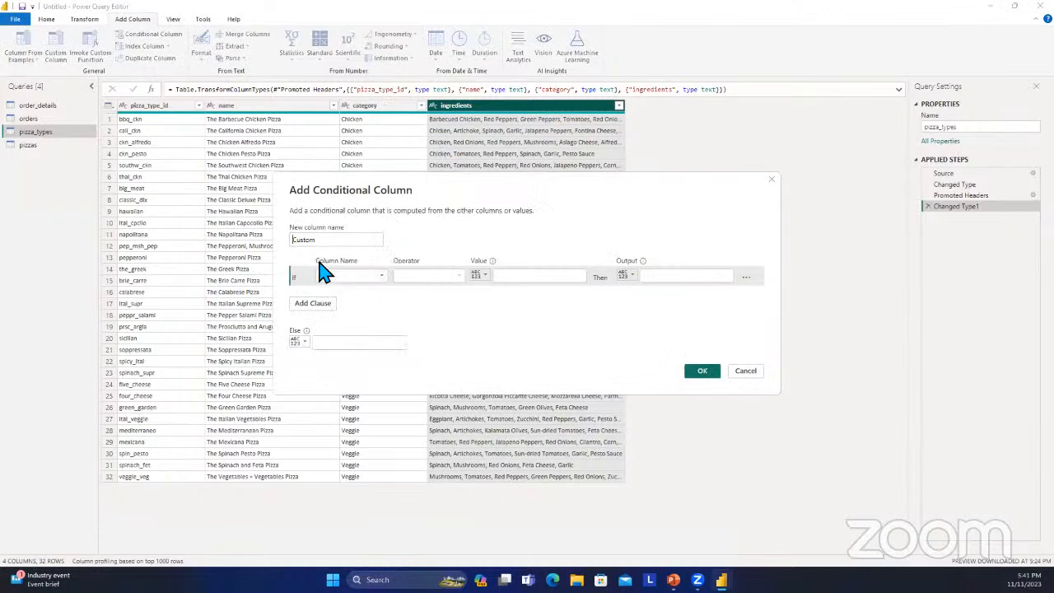
{"action": "double_click", "coordinate": [347, 240]}
{"action": "key", "text": "BackSpace"}
{"action": "type", "text": "Allery"}
{"action": "key", "text": "BackSpace"}
{"action": "type", "text": "gy"}
{"action": "key", "text": "BackSpace"}
{"action": "key", "text": "BackSpace"}
{"action": "key", "text": "BackSpace"}
{"action": "key", "text": "BackSpace"}
{"action": "key", "text": "BackSpace"}
{"action": "key", "text": "BackSpace"}
{"action": "key", "text": "BackSpace"}
{"action": "type", "text": "Cnion Allergy"}
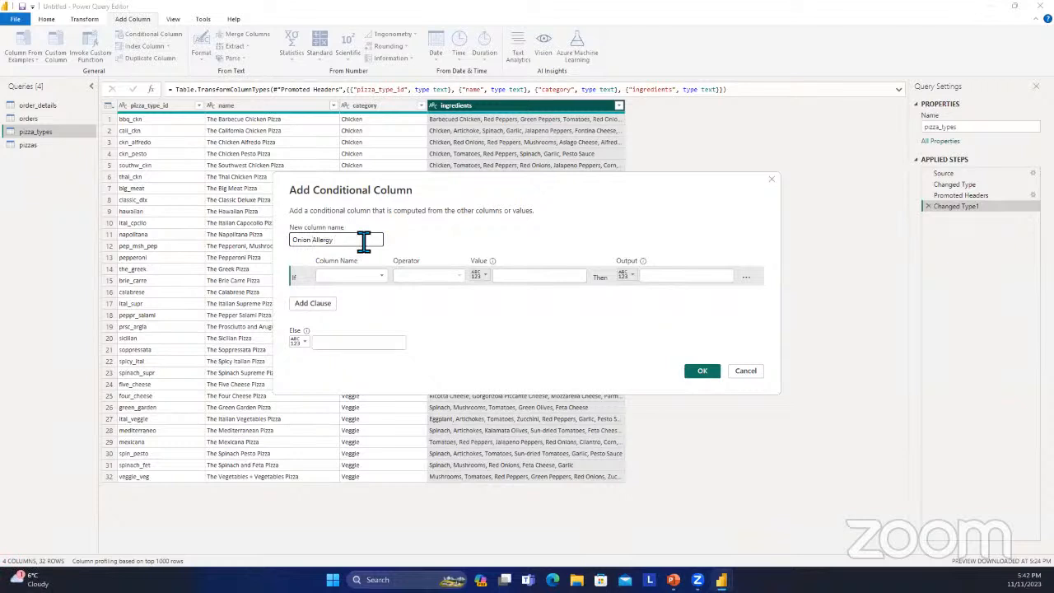
Set the Onion Allergy condition to test whether the ingredients column contains Onions.
{"action": "left_click", "coordinate": [363, 277]}
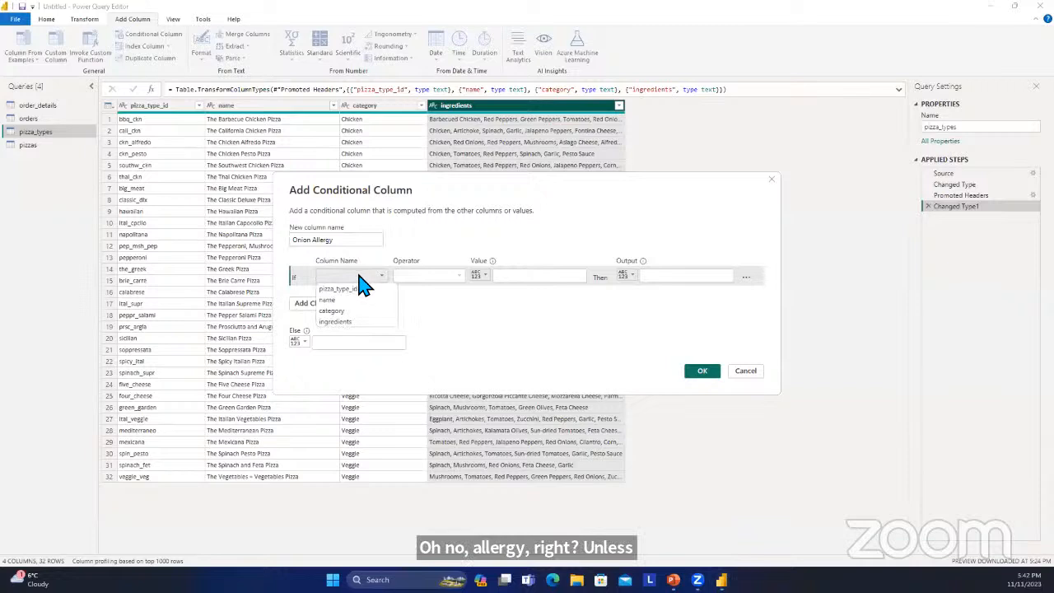
{"action": "left_click", "coordinate": [364, 321]}
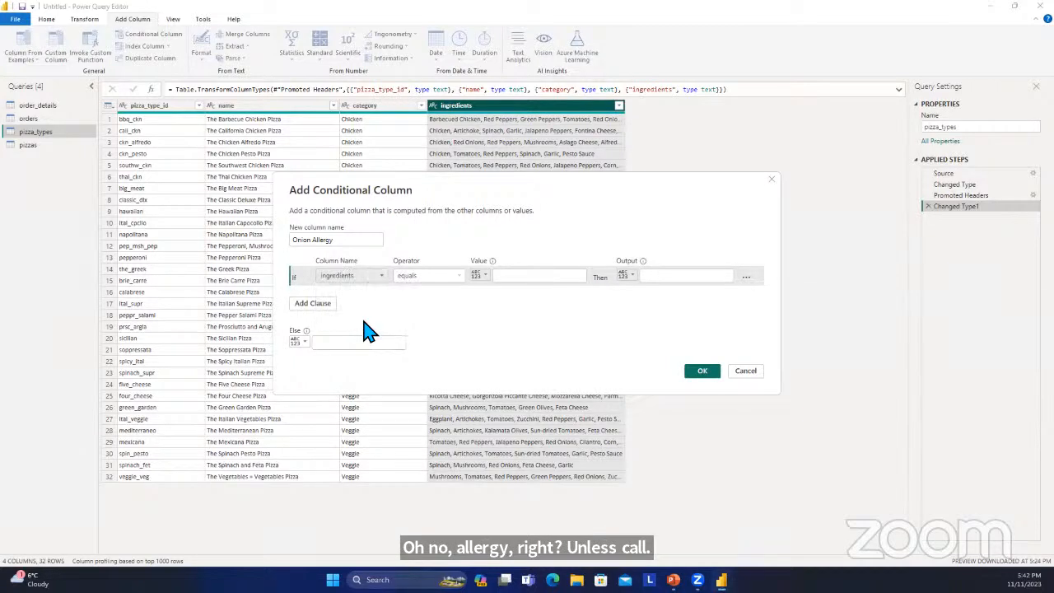
{"action": "left_click", "coordinate": [457, 277]}
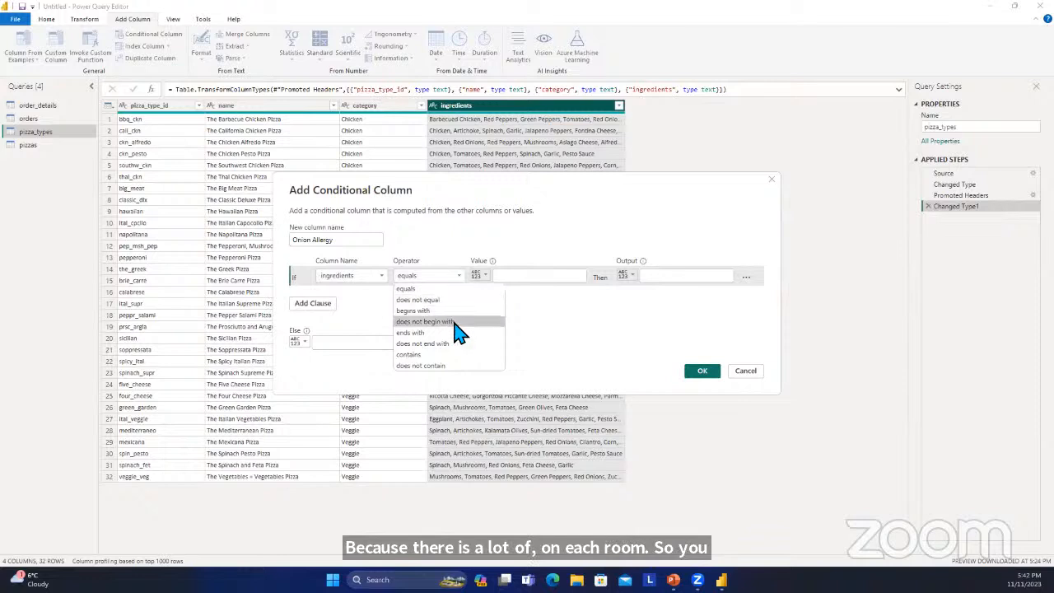
{"action": "left_click", "coordinate": [457, 353]}
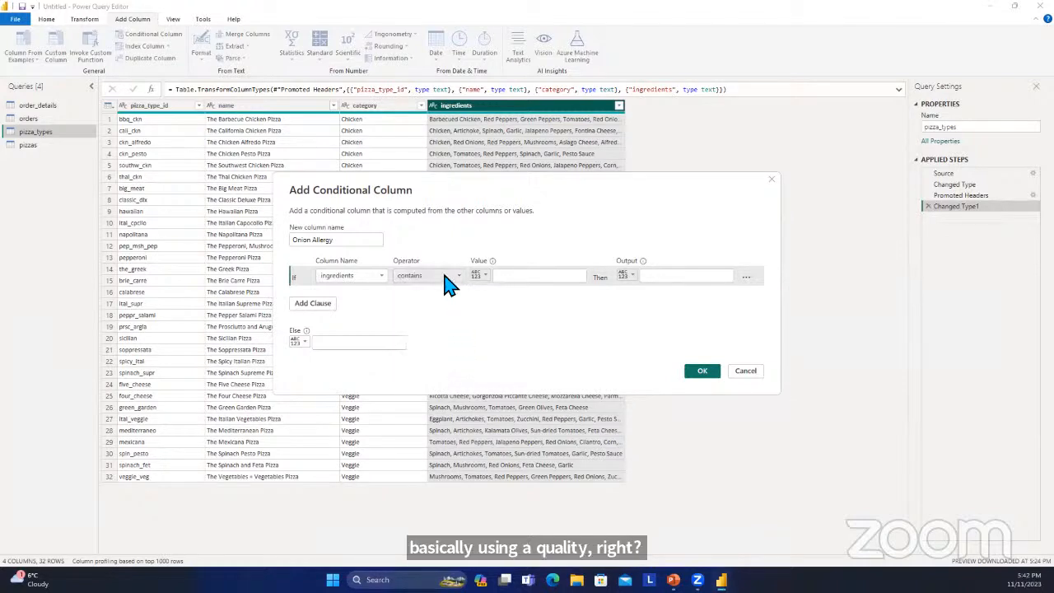
{"action": "left_click", "coordinate": [516, 284]}
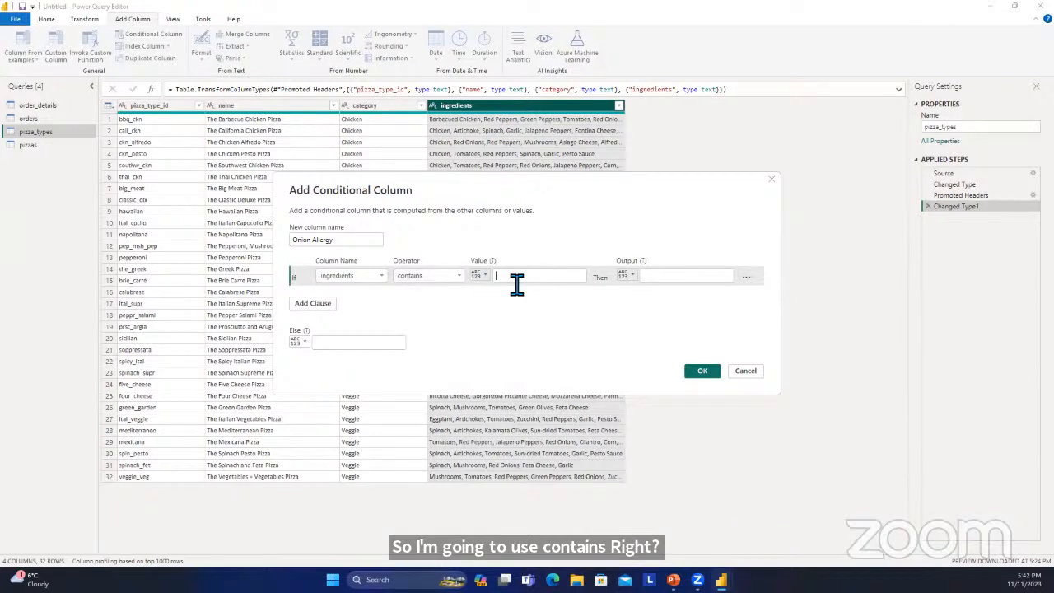
{"action": "type", "text": "Onio"}
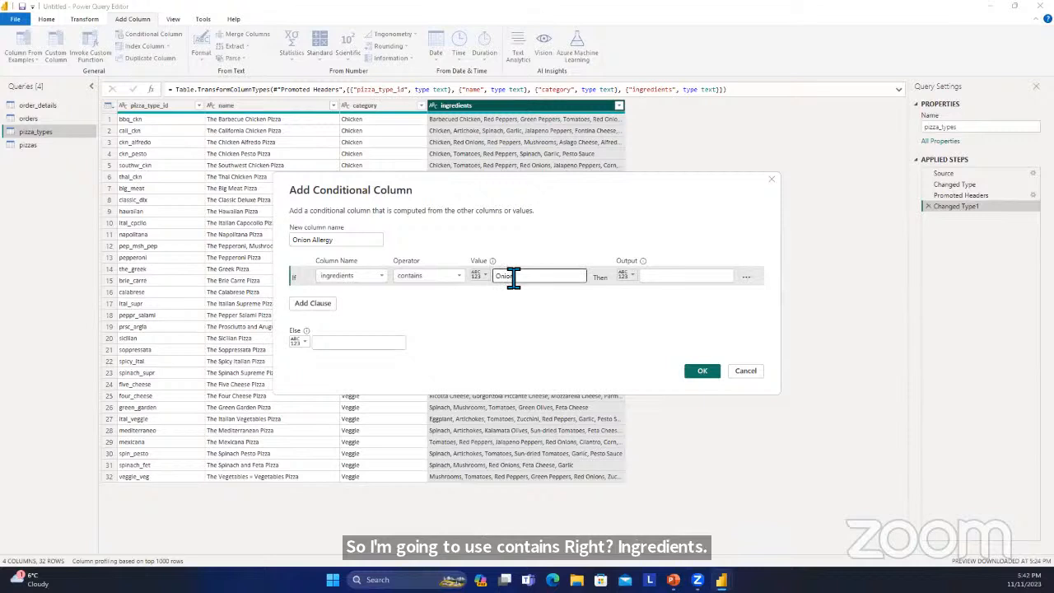
{"action": "type", "text": "ns"}
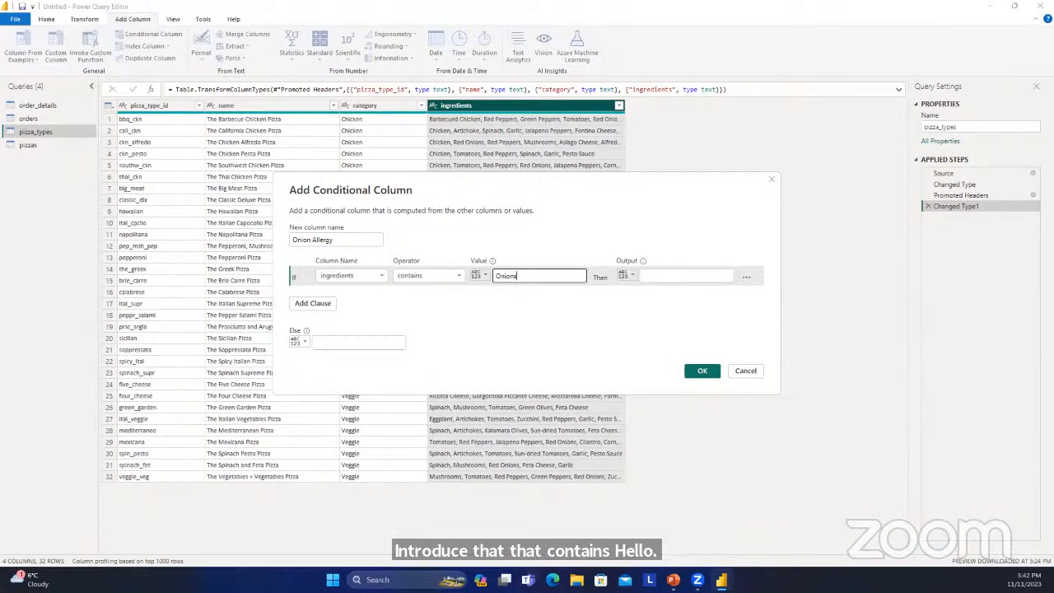
Output Yes when the condition is met and No otherwise, and create the Onion Allergy column.
{"action": "left_click", "coordinate": [694, 286]}
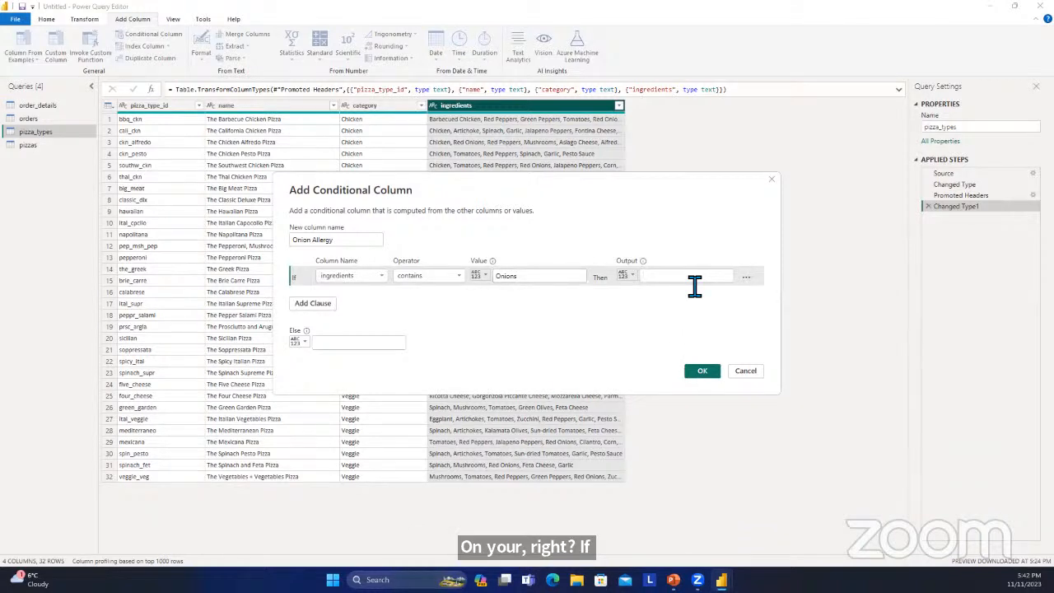
{"action": "type", "text": "Yes"}
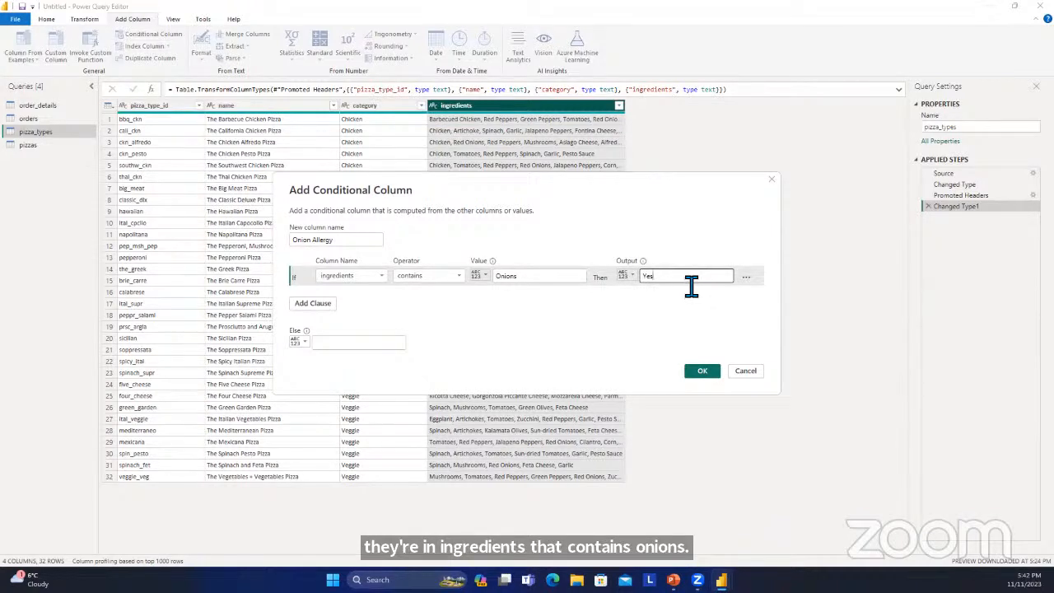
{"action": "left_click", "coordinate": [346, 346]}
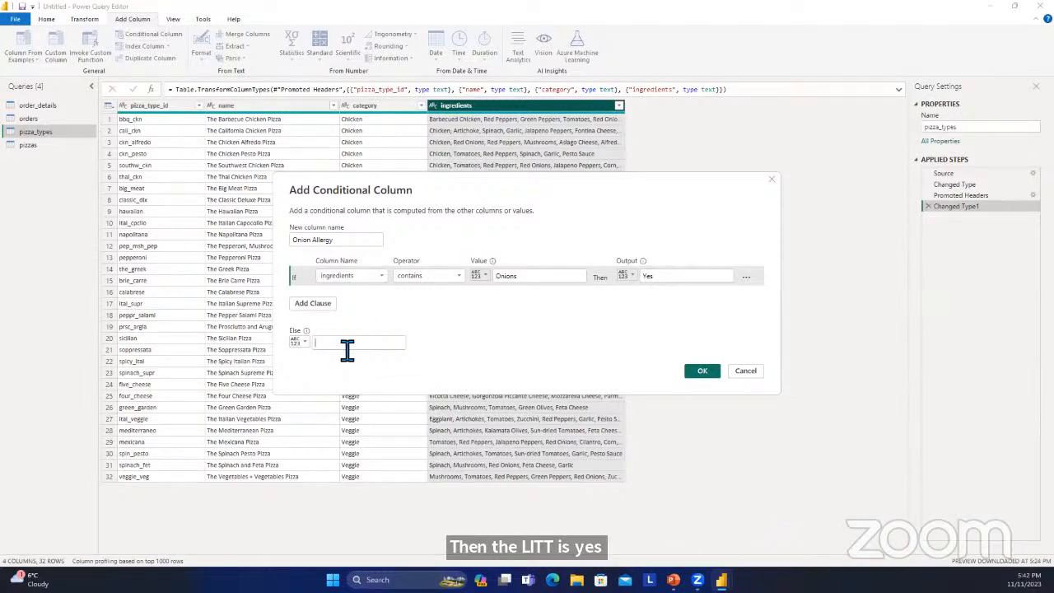
{"action": "type", "text": "No"}
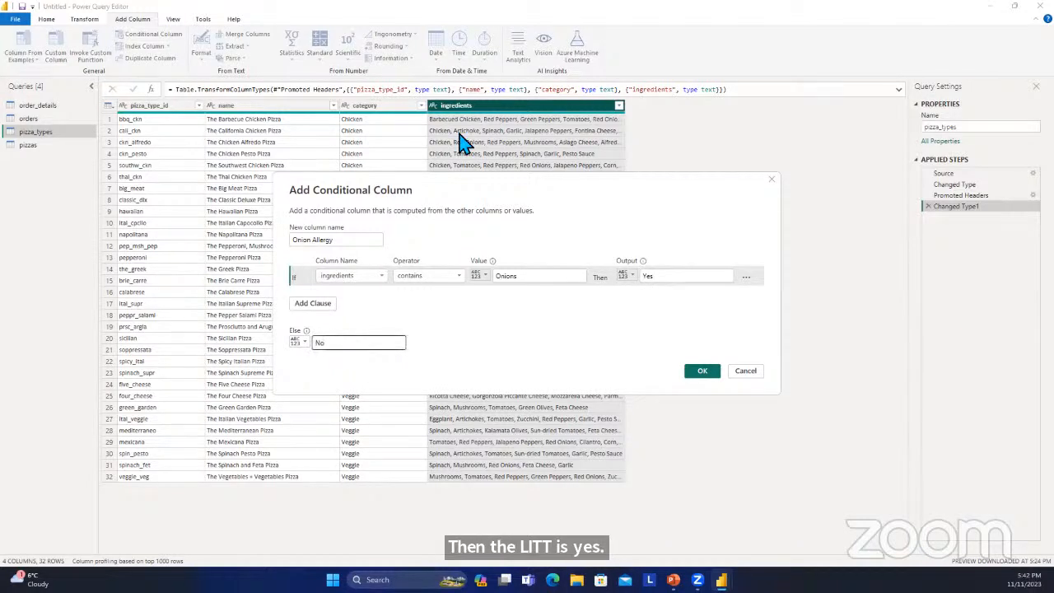
{"action": "left_click", "coordinate": [699, 372]}
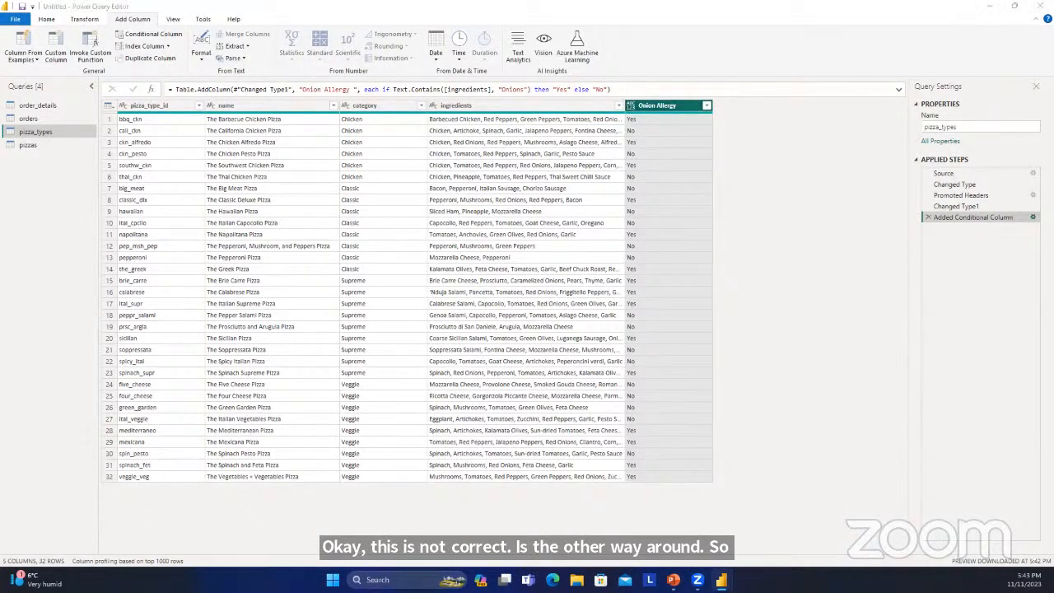
Try reversing the Onion Allergy outputs to No for ingredients containing Onions and Yes otherwise.
{"action": "left_click", "coordinate": [1032, 216]}
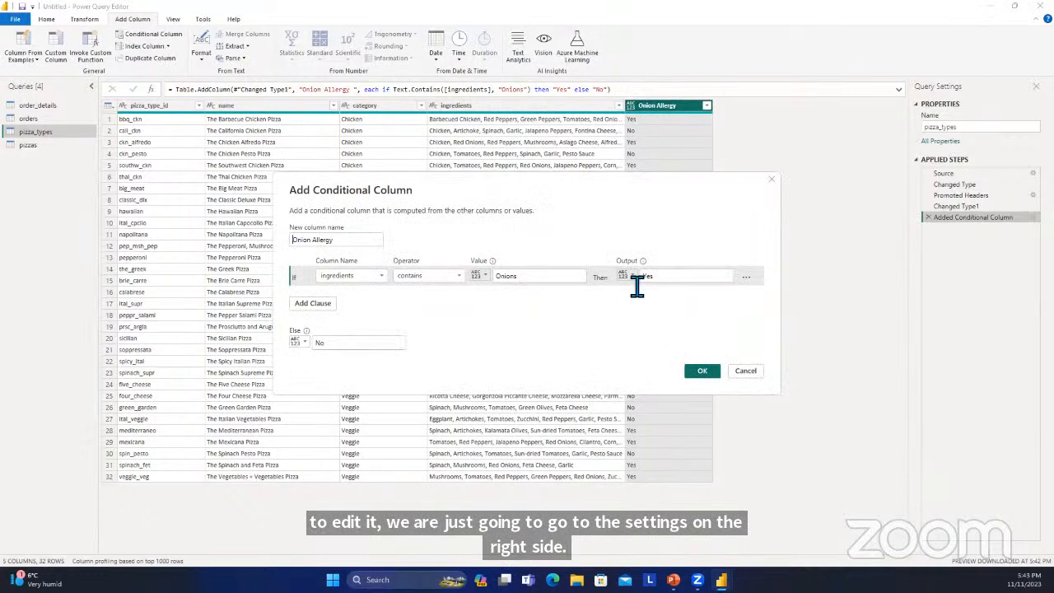
{"action": "left_click", "coordinate": [698, 280]}
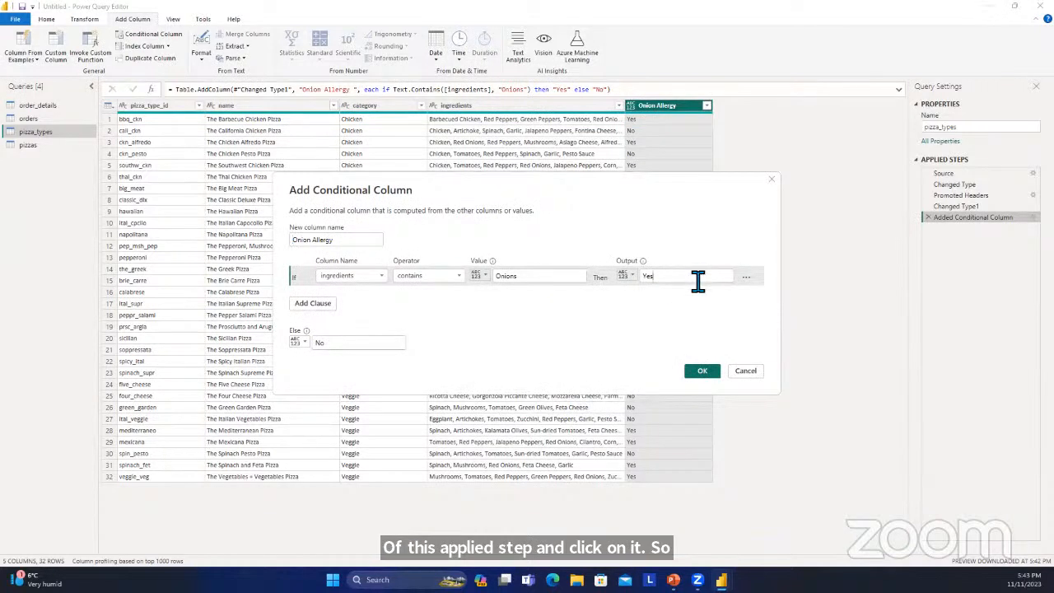
{"action": "key", "text": "BackSpace"}
{"action": "key", "text": "BackSpace"}
{"action": "key", "text": "BackSpace"}
{"action": "type", "text": "No"}
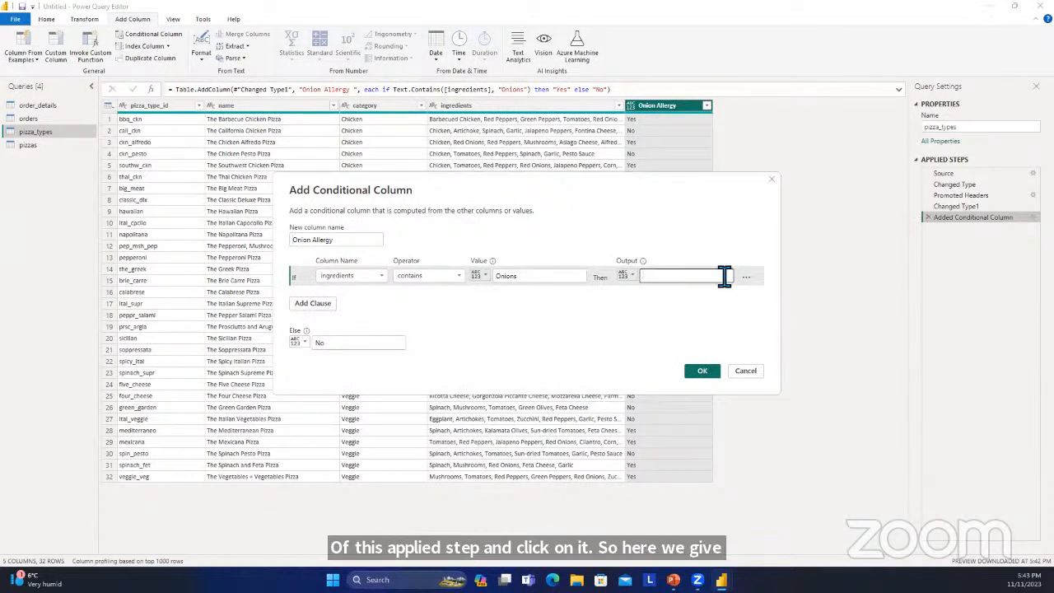
{"action": "left_click", "coordinate": [360, 345]}
{"action": "key", "text": "BackSpace"}
{"action": "key", "text": "BackSpace"}
{"action": "type", "text": "Yes"}
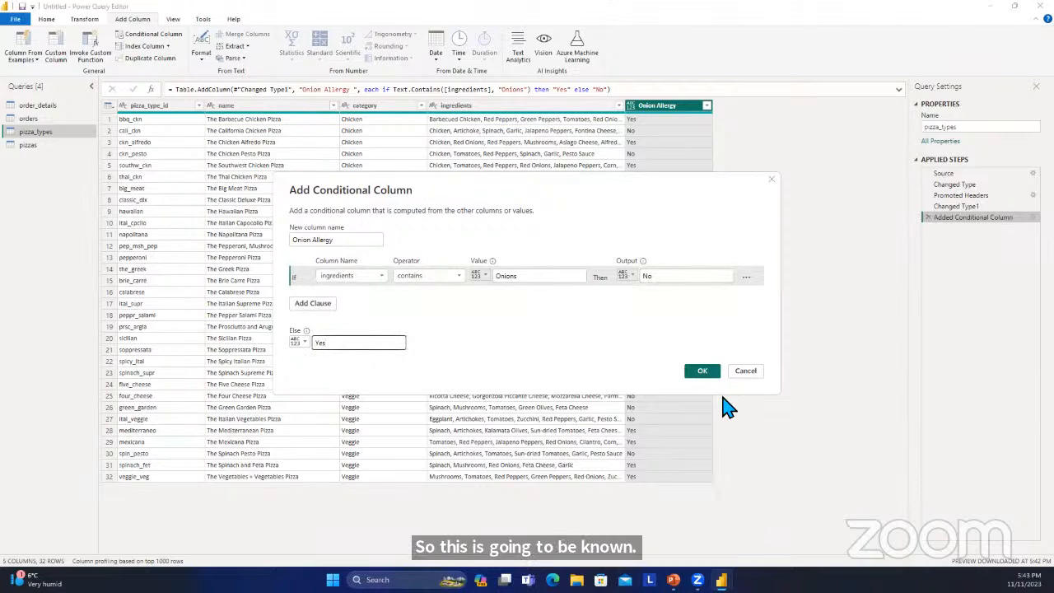
{"action": "left_click", "coordinate": [702, 372]}
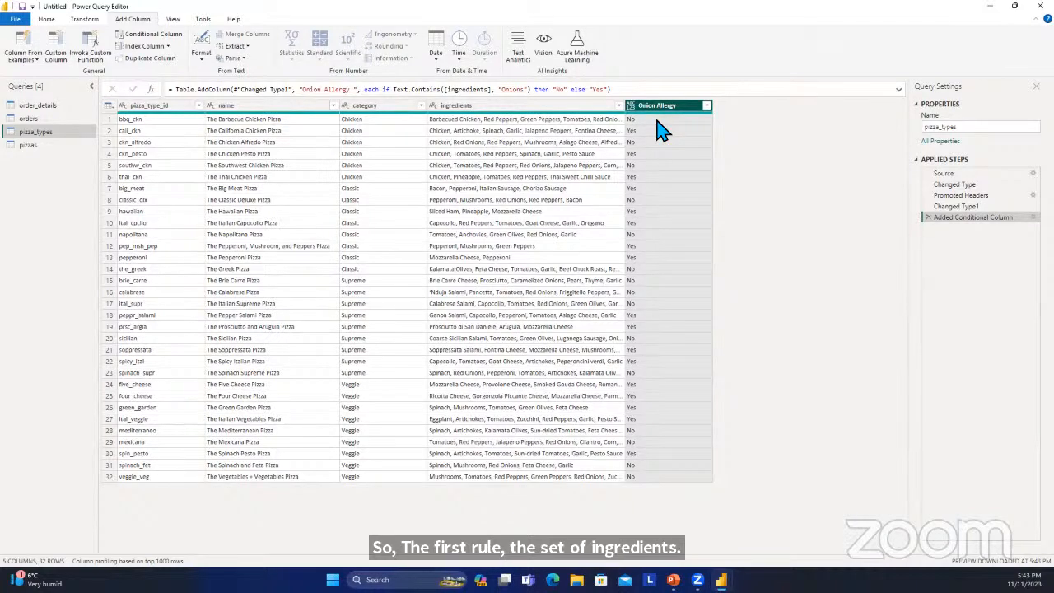
Compare Onion Allergy with the ingredients and edit its rule back to Yes for Onions and No otherwise.
{"action": "left_click", "coordinate": [600, 107]}
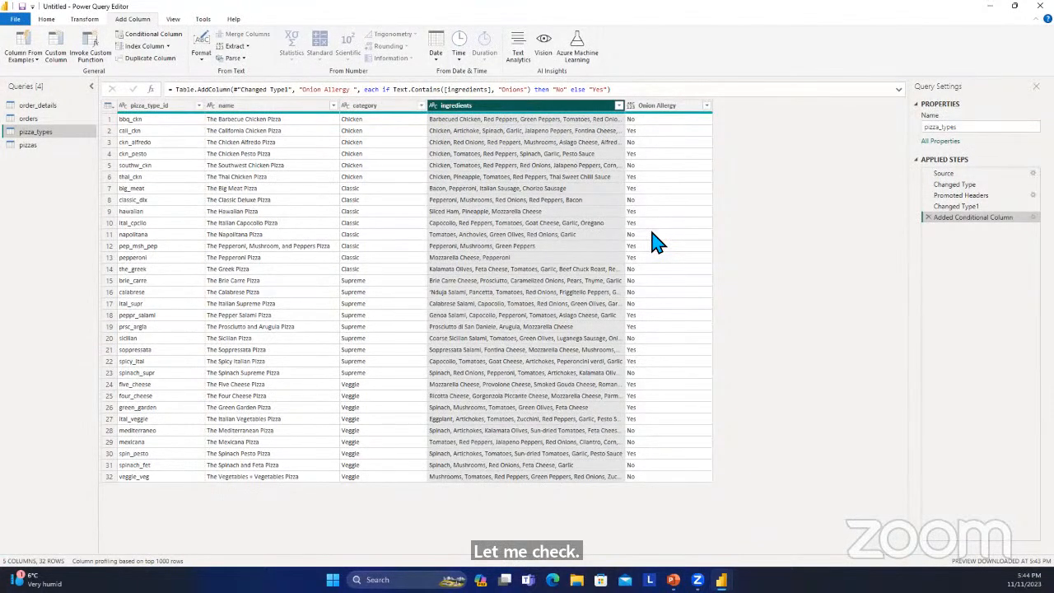
{"action": "left_click", "coordinate": [638, 131]}
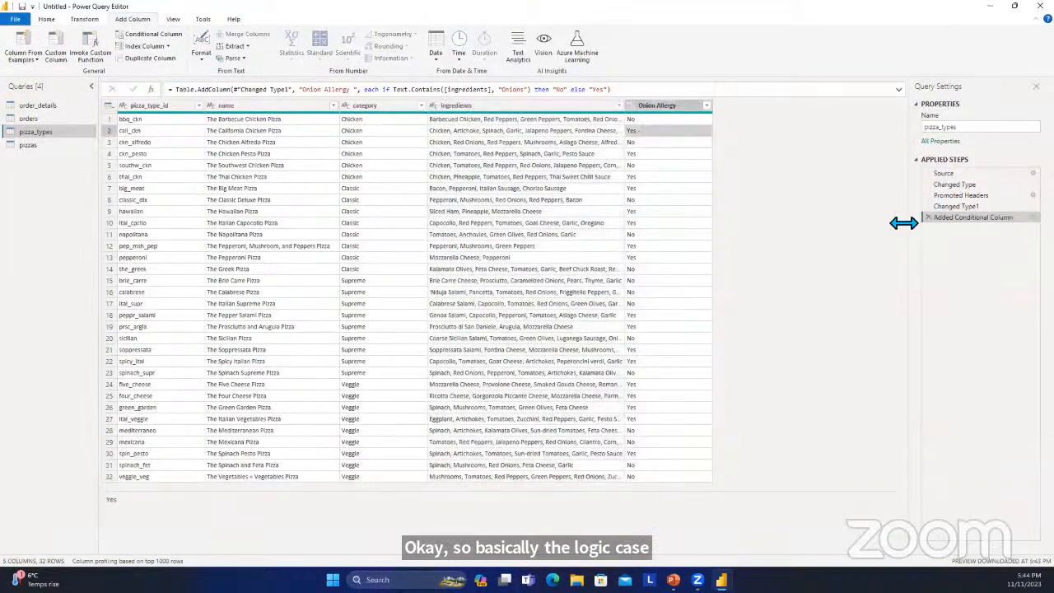
{"action": "left_click", "coordinate": [1032, 217]}
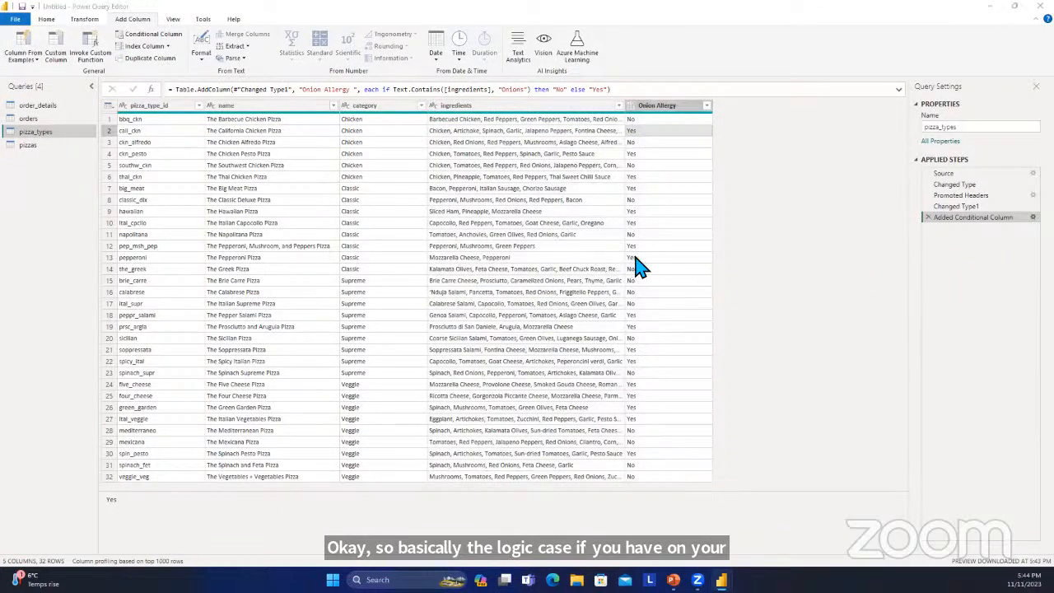
{"action": "left_click_drag", "start_coordinate": [691, 277], "coordinate": [539, 285]}
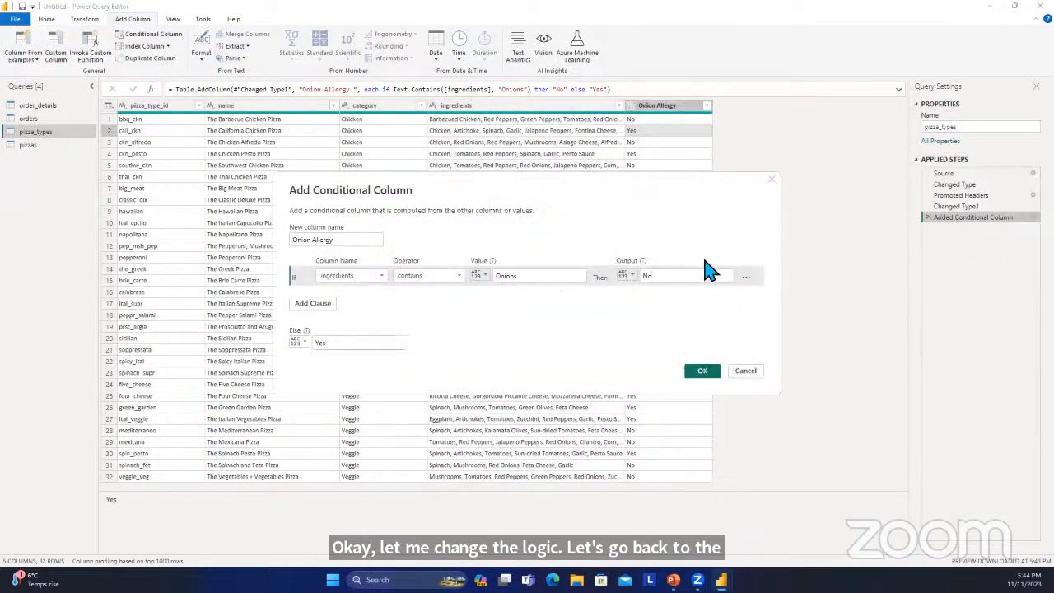
{"action": "key", "text": "BackSpace"}
{"action": "type", "text": "Yes"}
{"action": "left_click", "coordinate": [337, 339]}
{"action": "key", "text": "BackSpace"}
{"action": "key", "text": "BackSpace"}
{"action": "key", "text": "BackSpace"}
{"action": "type", "text": "No"}
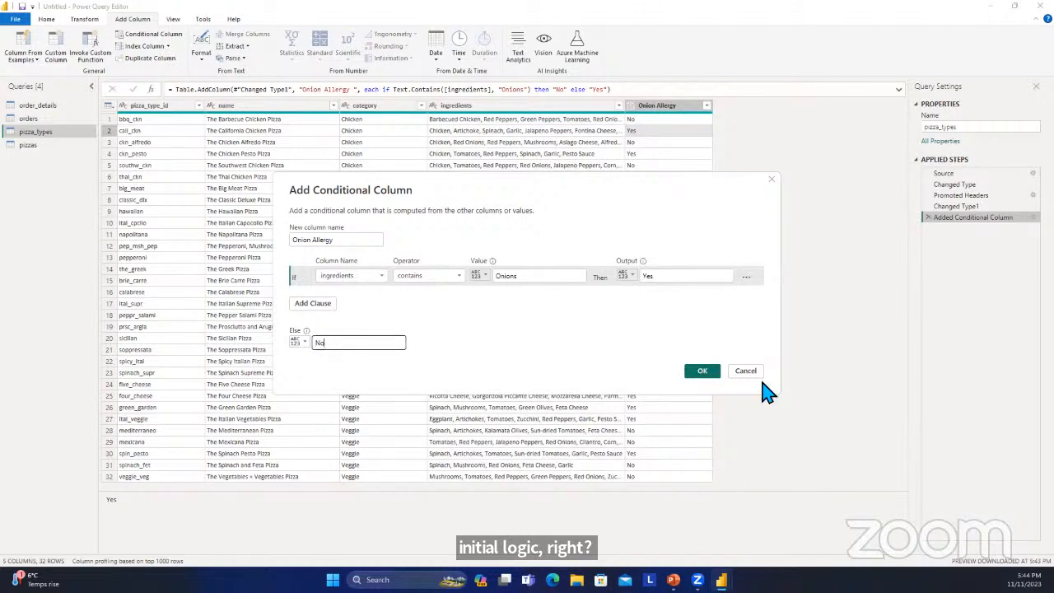
{"action": "left_click", "coordinate": [705, 371]}
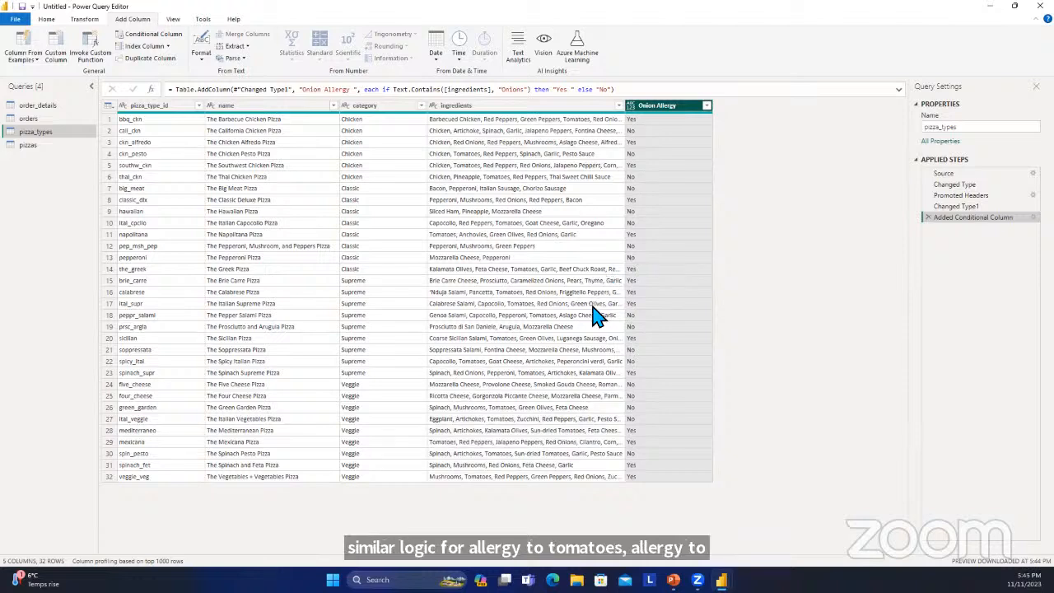
Apply the pending changes to all four pizza tables and close Power Query Editor.
{"action": "left_click", "coordinate": [32, 144]}
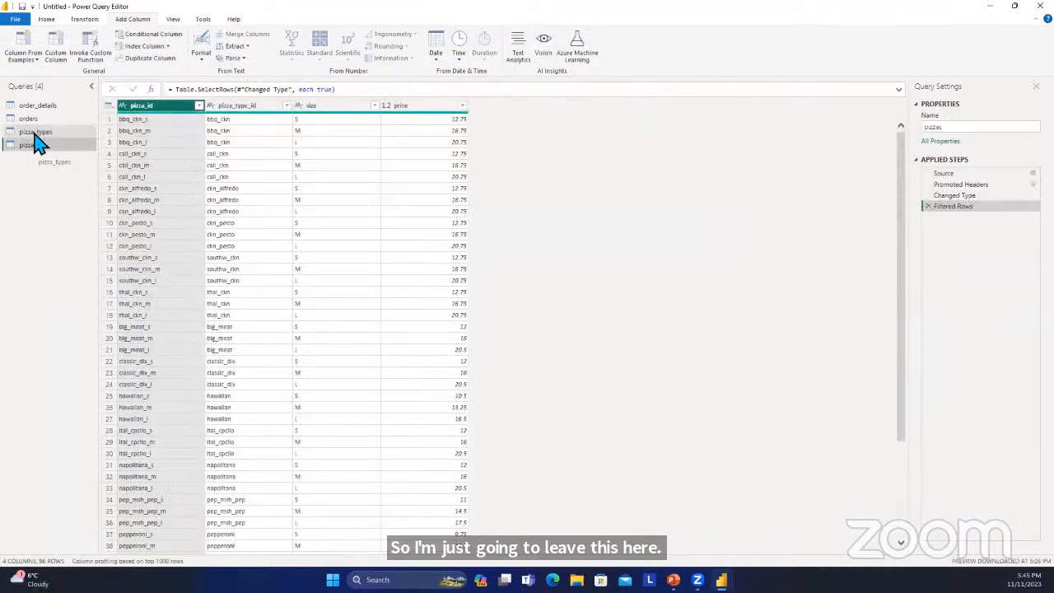
{"action": "left_click", "coordinate": [35, 132]}
{"action": "left_click", "coordinate": [37, 119]}
{"action": "left_click", "coordinate": [43, 107]}
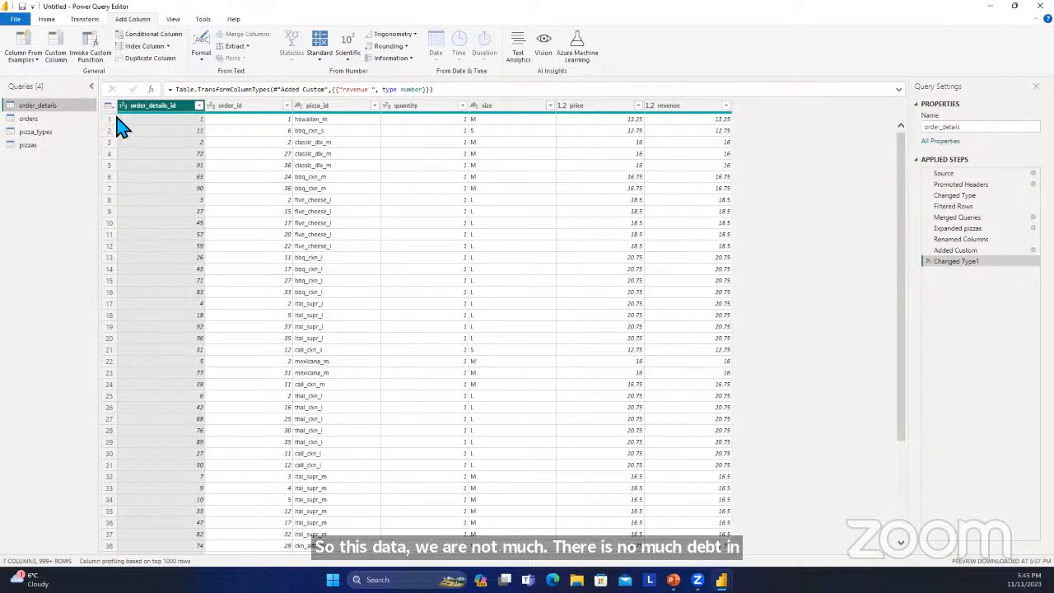
{"action": "left_click", "coordinate": [87, 19]}
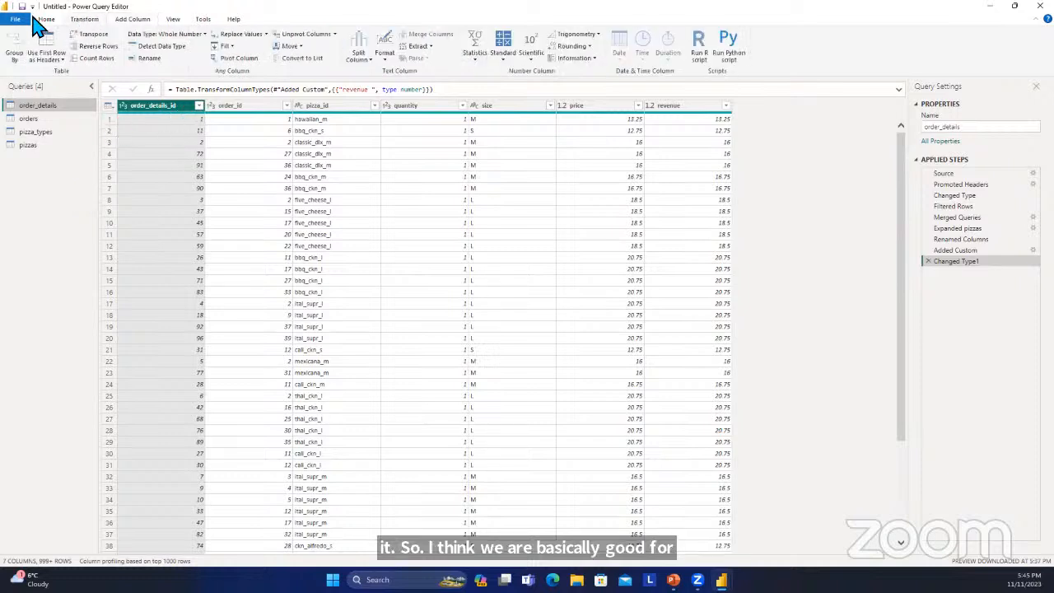
{"action": "left_click", "coordinate": [48, 20]}
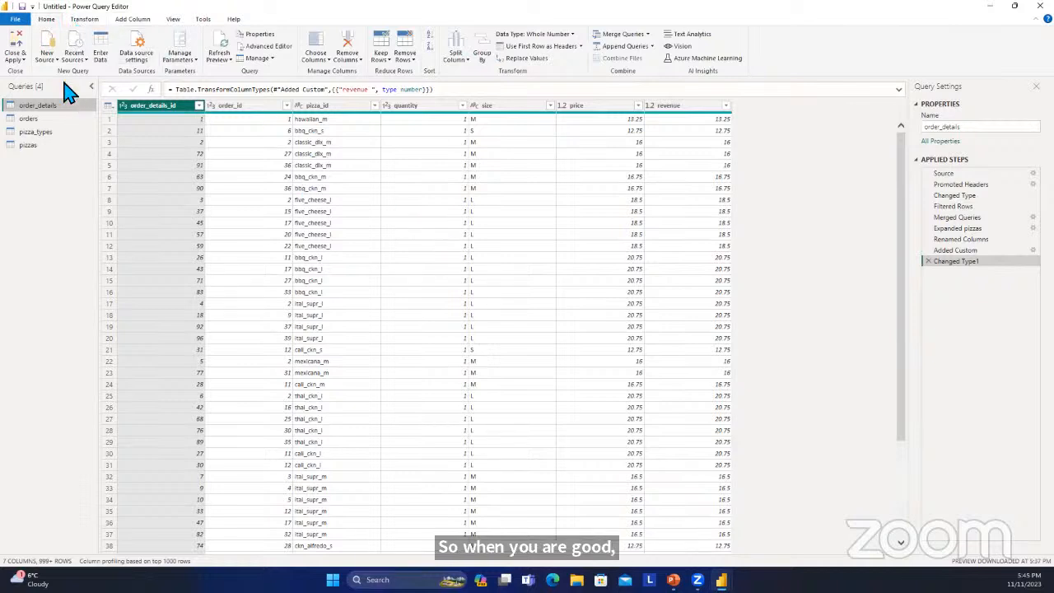
{"action": "left_click", "coordinate": [22, 57]}
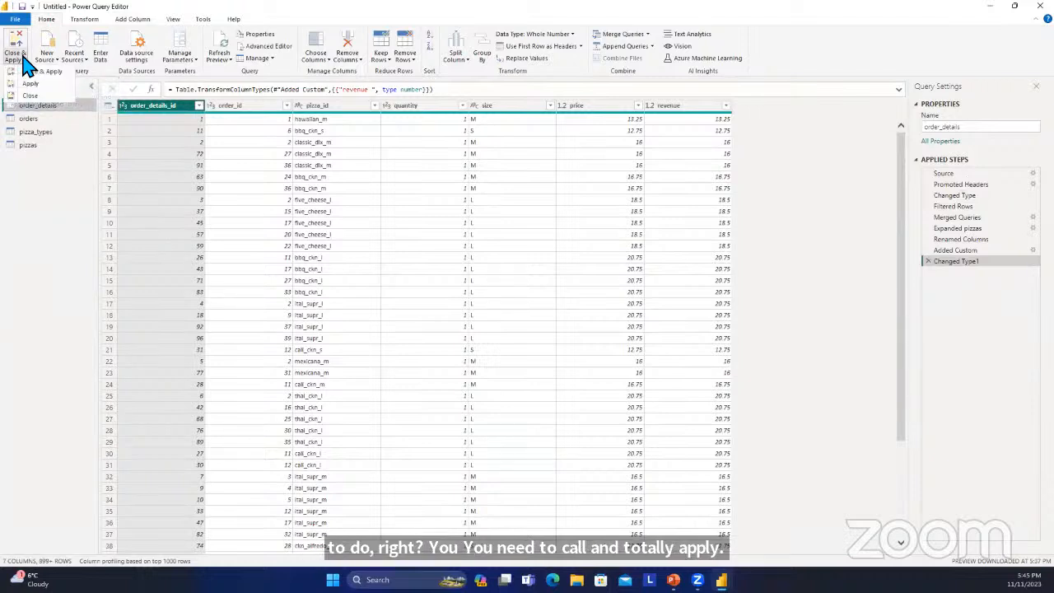
{"action": "left_click", "coordinate": [27, 65]}
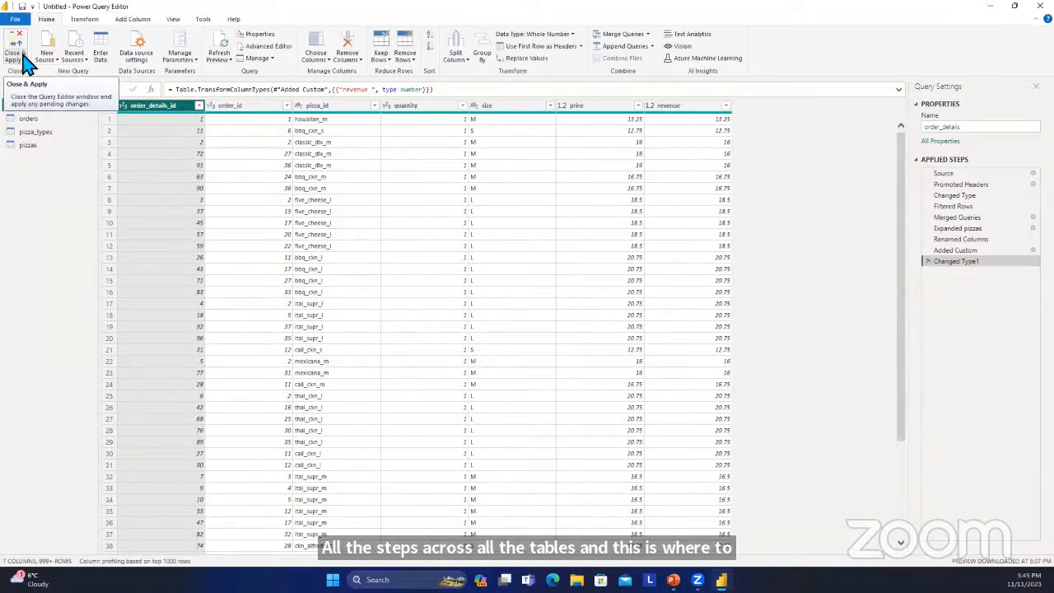
{"action": "left_click", "coordinate": [27, 64]}
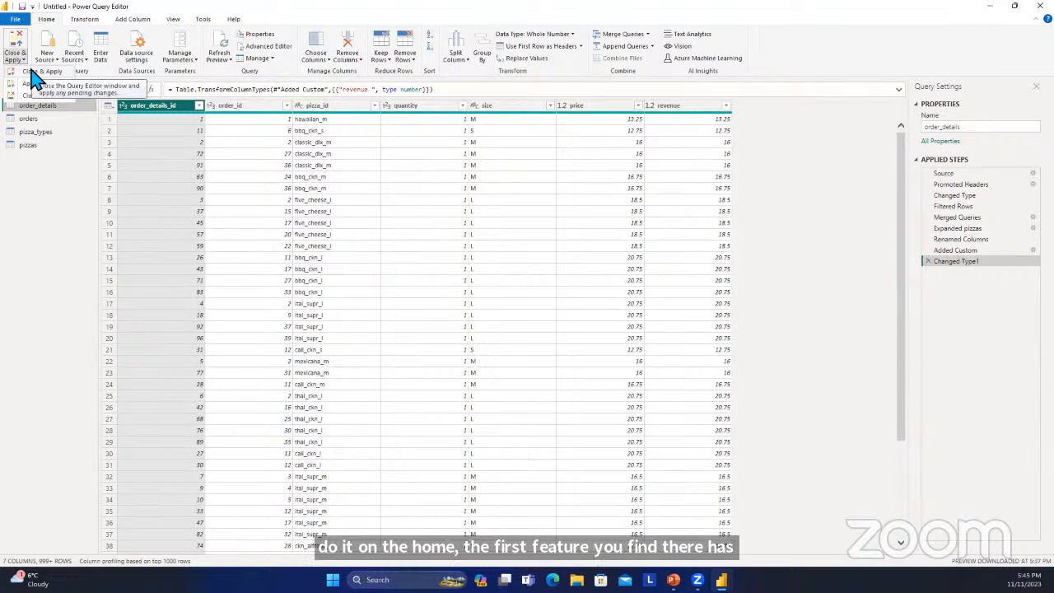
{"action": "left_click", "coordinate": [33, 85]}
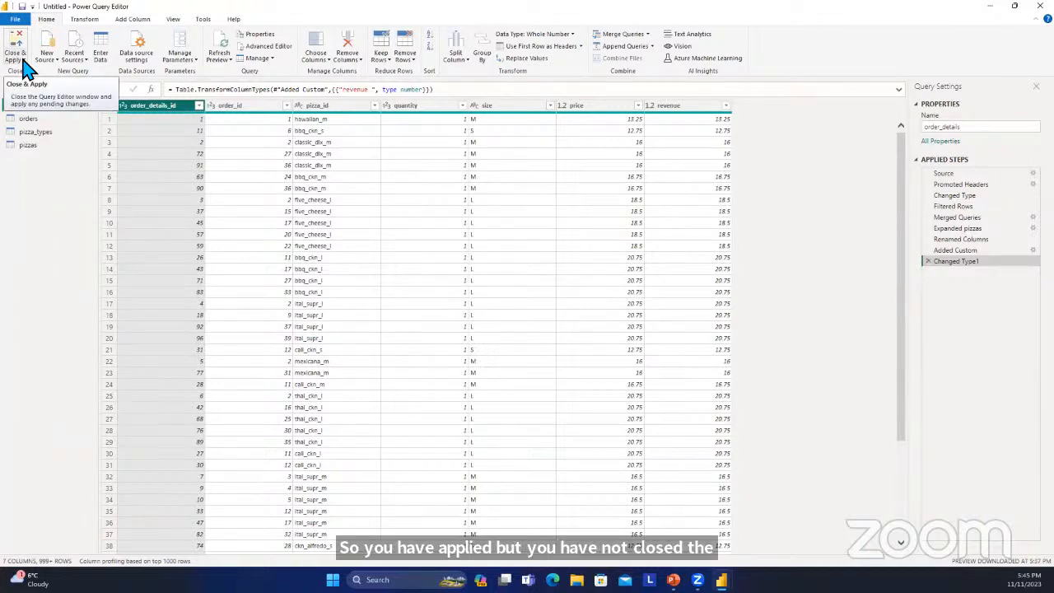
{"action": "left_click", "coordinate": [16, 59]}
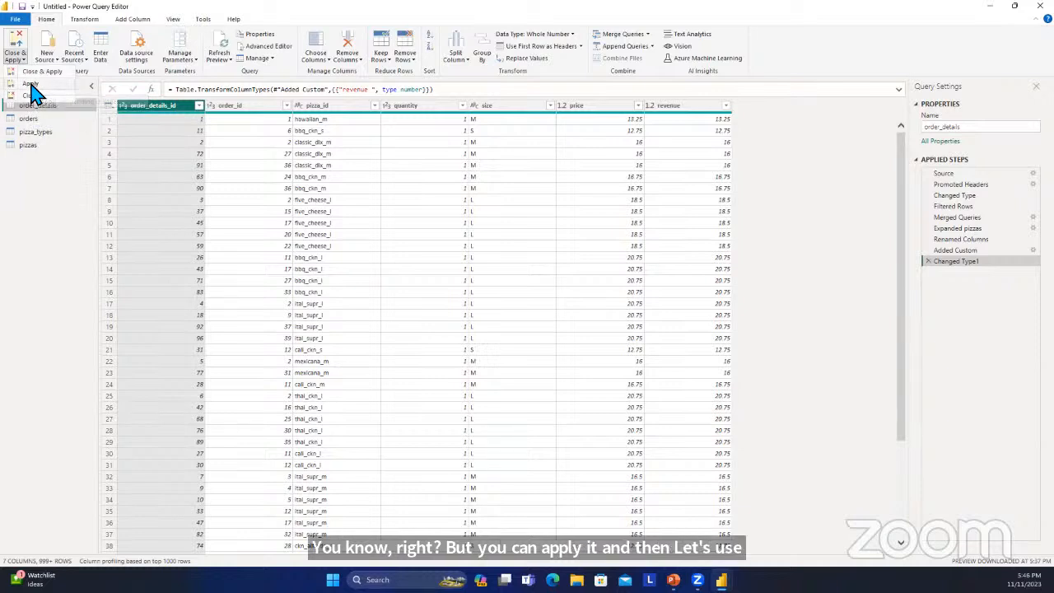
{"action": "left_click", "coordinate": [33, 85]}
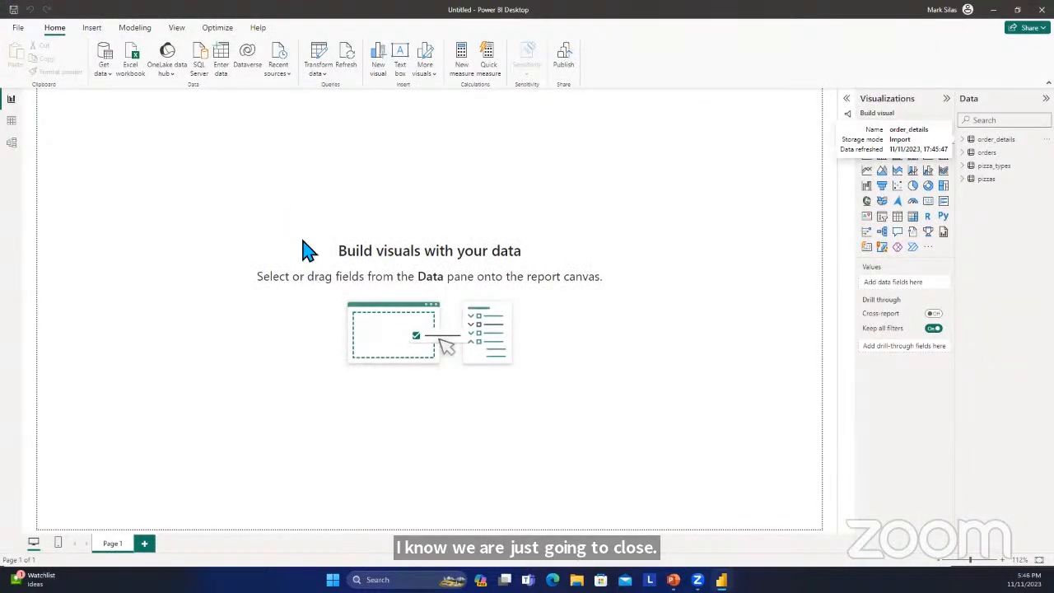
Examine the revenue column of order_details in Table view and the field list of the orders table.
{"action": "left_click", "coordinate": [12, 120]}
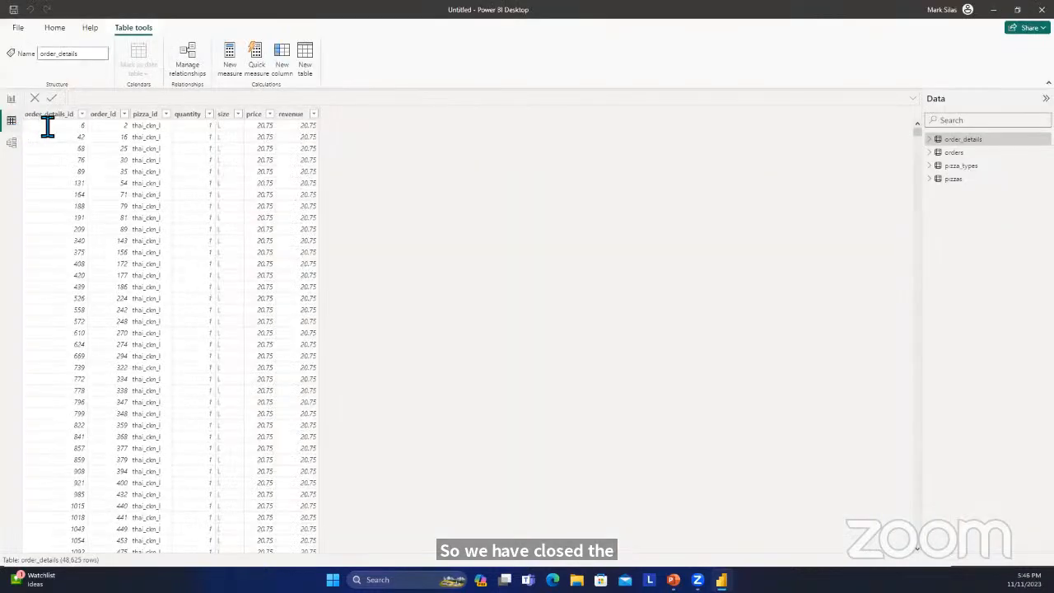
{"action": "left_click", "coordinate": [294, 116]}
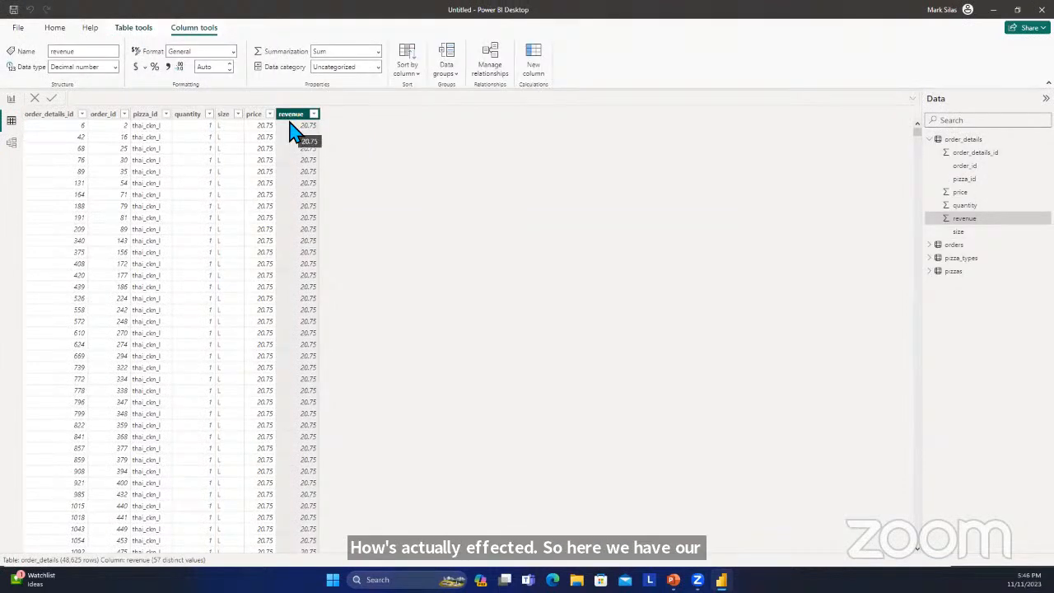
{"action": "scroll", "coordinate": [289, 123], "scroll_direction": "down", "scroll_amount": 5}
{"action": "scroll", "coordinate": [290, 124], "scroll_direction": "up", "scroll_amount": 5}
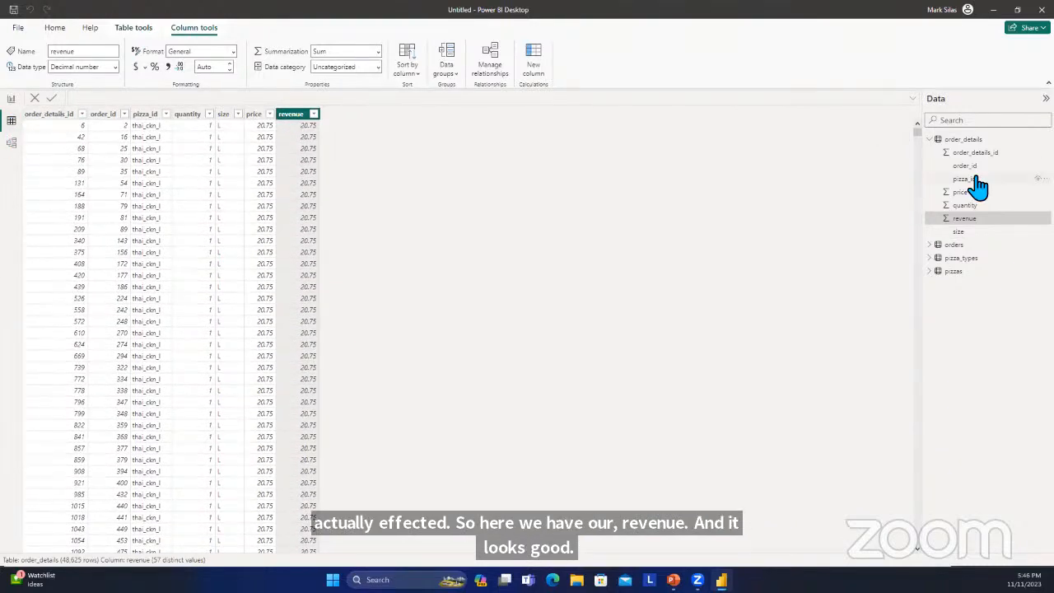
{"action": "left_click", "coordinate": [930, 140]}
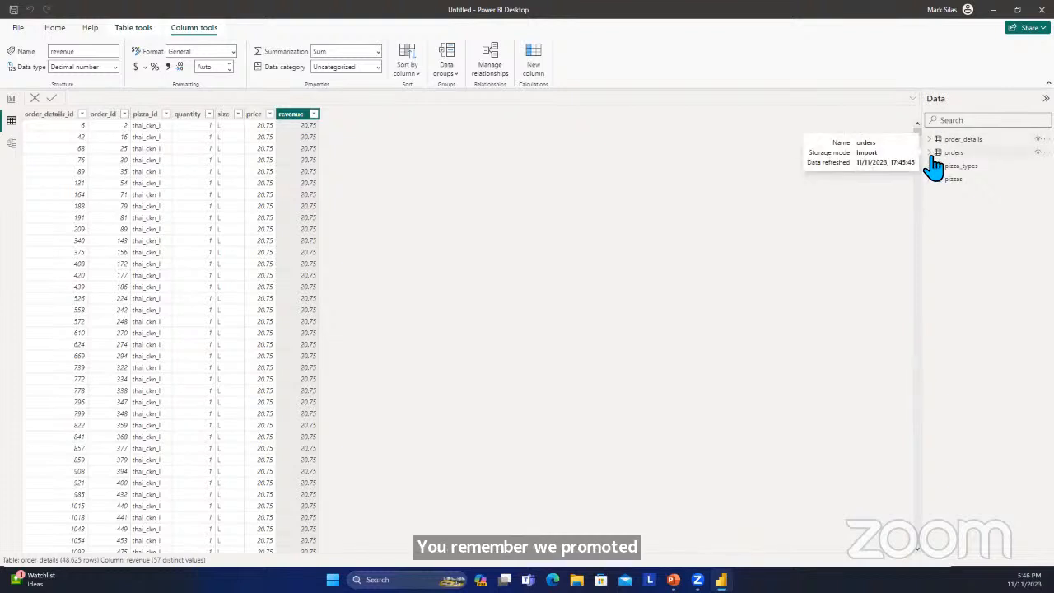
{"action": "left_click", "coordinate": [933, 155]}
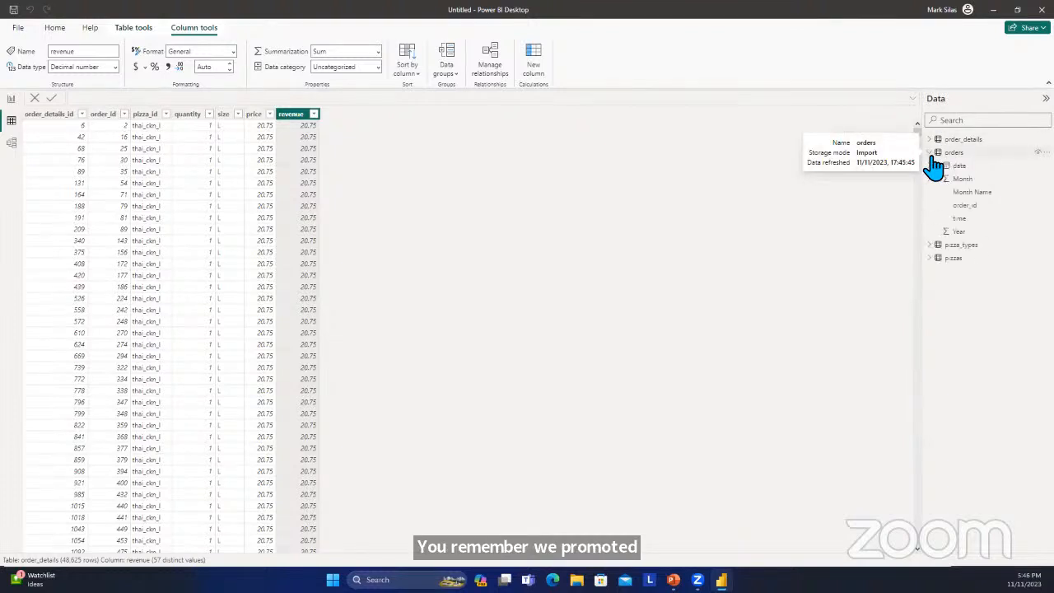
{"action": "left_click", "coordinate": [931, 157]}
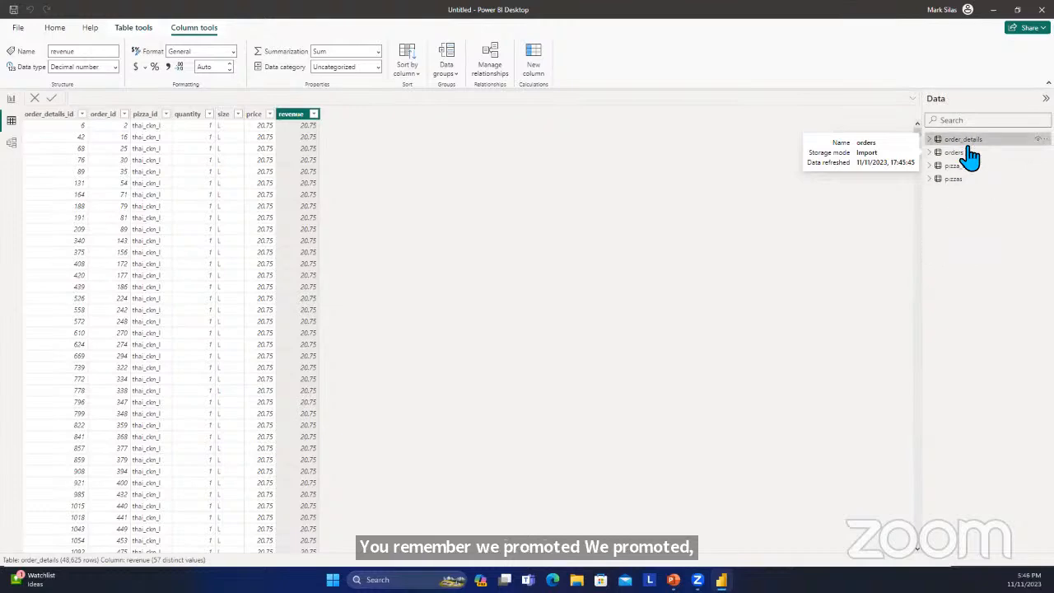
Check the column headers and added columns in order_details, orders, pizzas and pizza_types, including Onion Allergy.
{"action": "left_click", "coordinate": [962, 140]}
{"action": "left_click", "coordinate": [960, 153]}
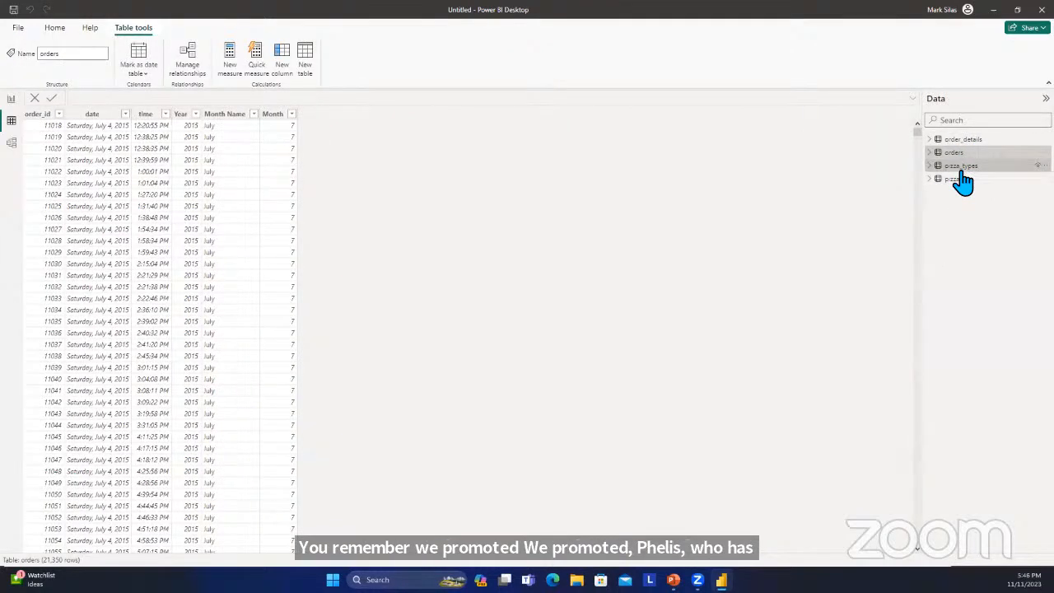
{"action": "left_click", "coordinate": [958, 167]}
{"action": "left_click", "coordinate": [957, 178]}
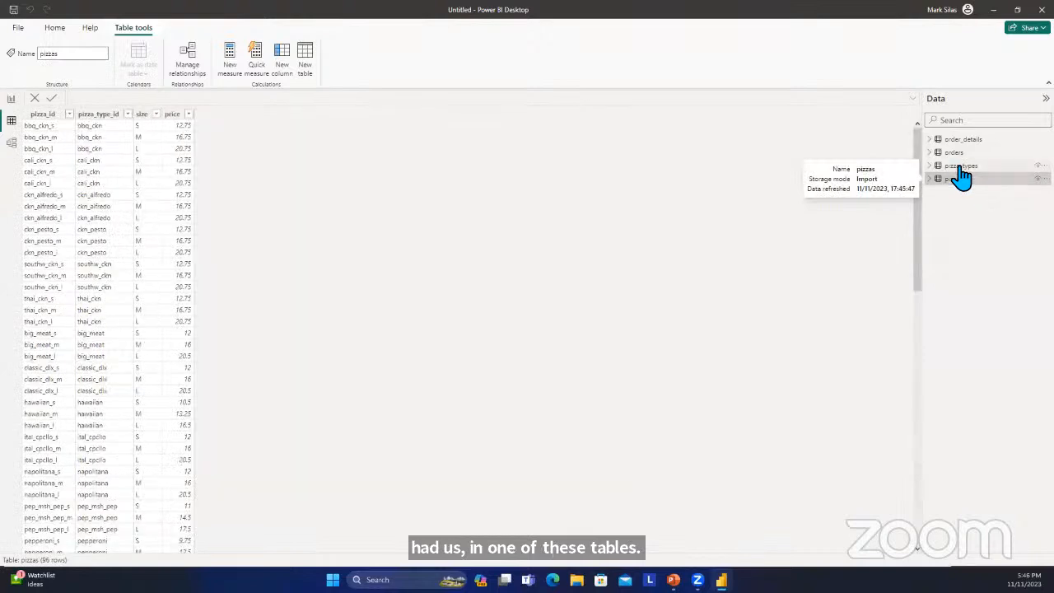
{"action": "left_click", "coordinate": [959, 165]}
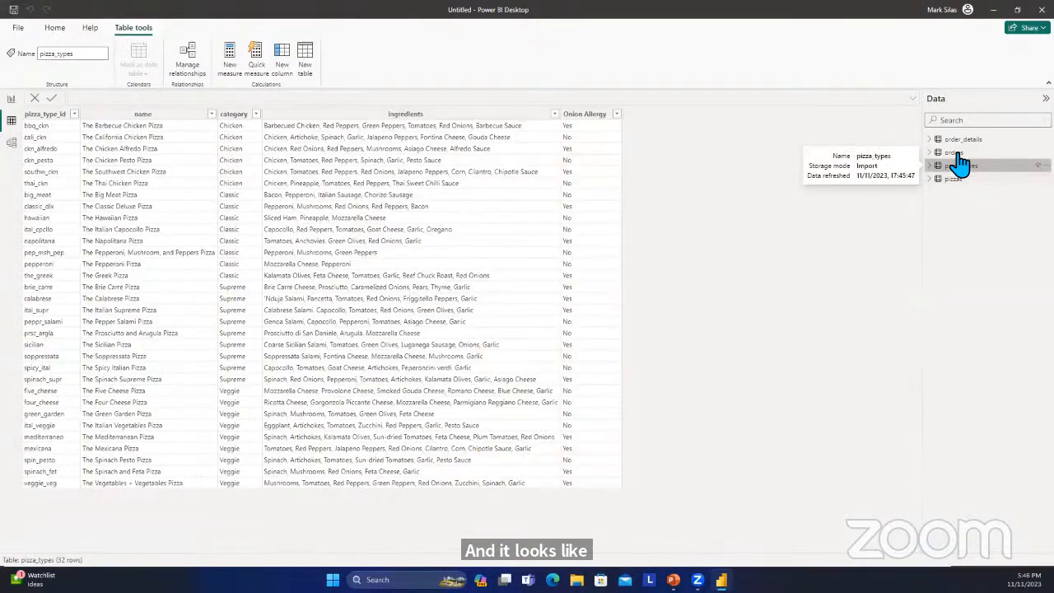
{"action": "left_click", "coordinate": [960, 153]}
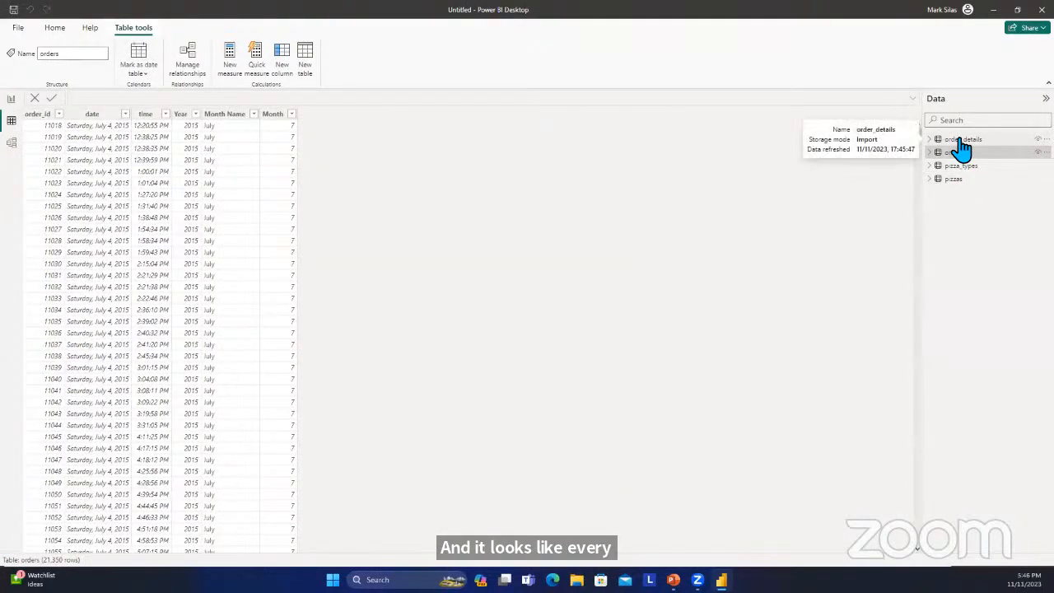
{"action": "left_click", "coordinate": [961, 140]}
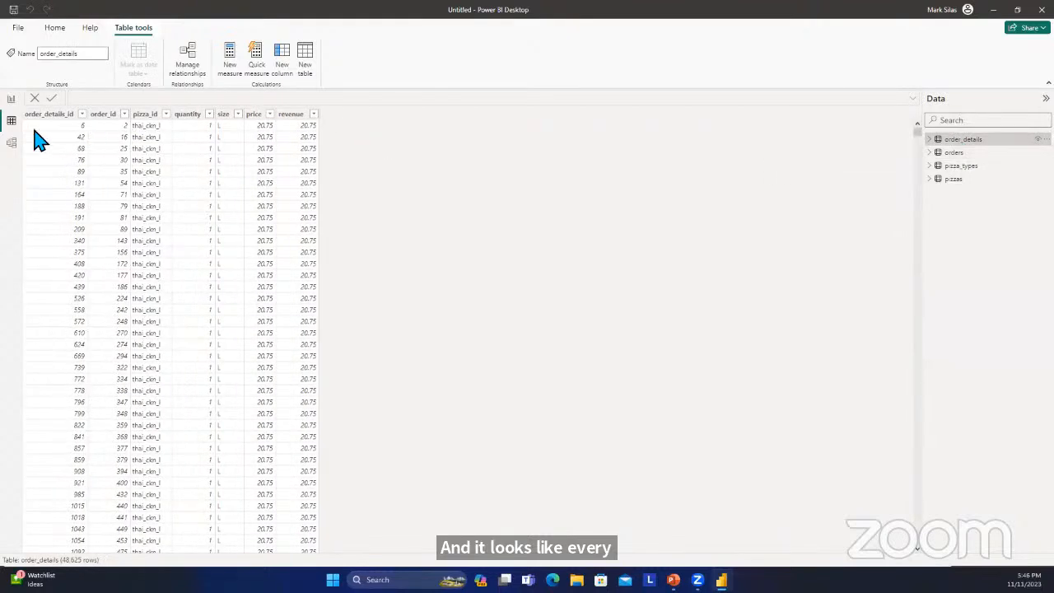
{"action": "scroll", "coordinate": [325, 159], "scroll_direction": "down", "scroll_amount": 4}
{"action": "scroll", "coordinate": [325, 160], "scroll_direction": "up", "scroll_amount": 4}
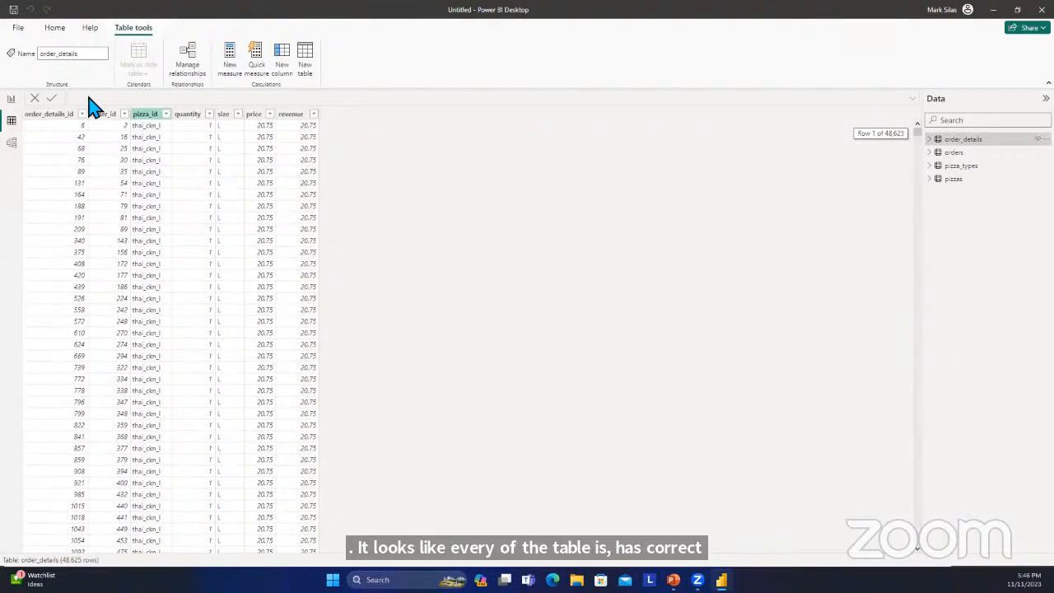
{"action": "left_click", "coordinate": [985, 155]}
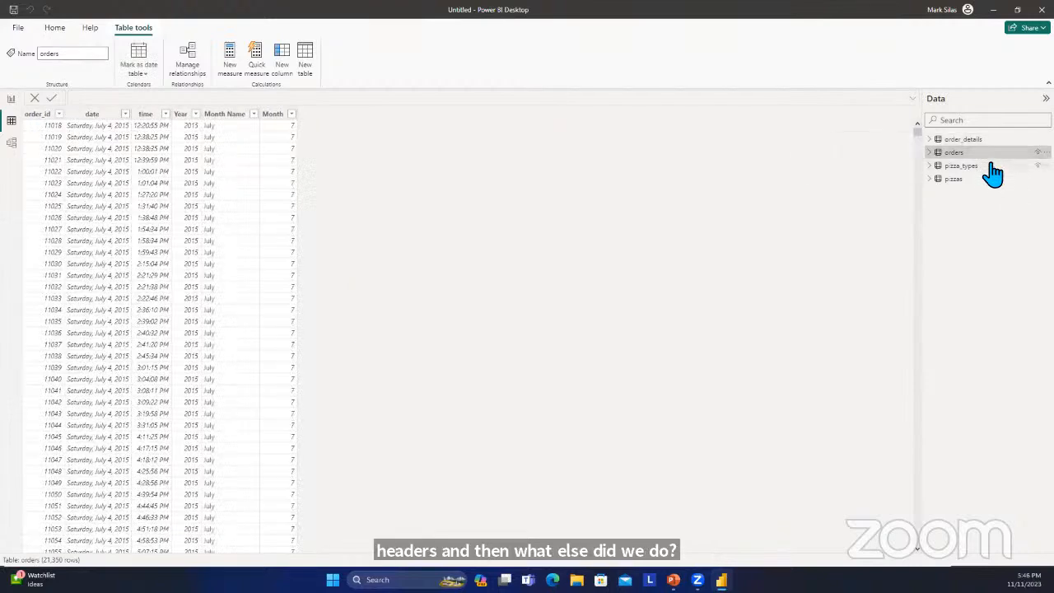
{"action": "left_click", "coordinate": [991, 168]}
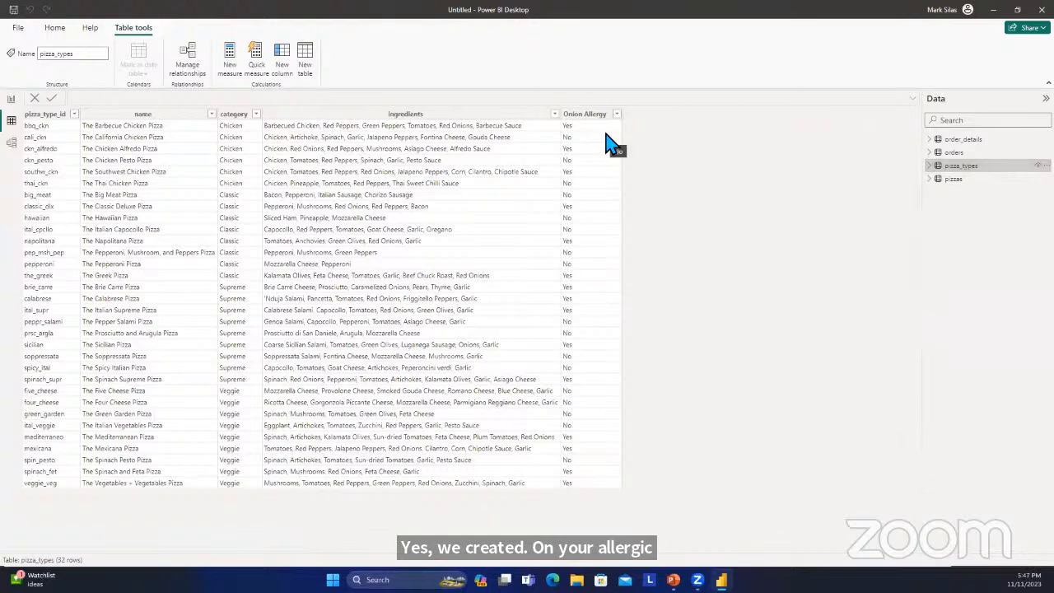
Return to Report view and look through the fields of the pizzas, pizza_types, orders and order_details tables.
{"action": "left_click", "coordinate": [12, 101]}
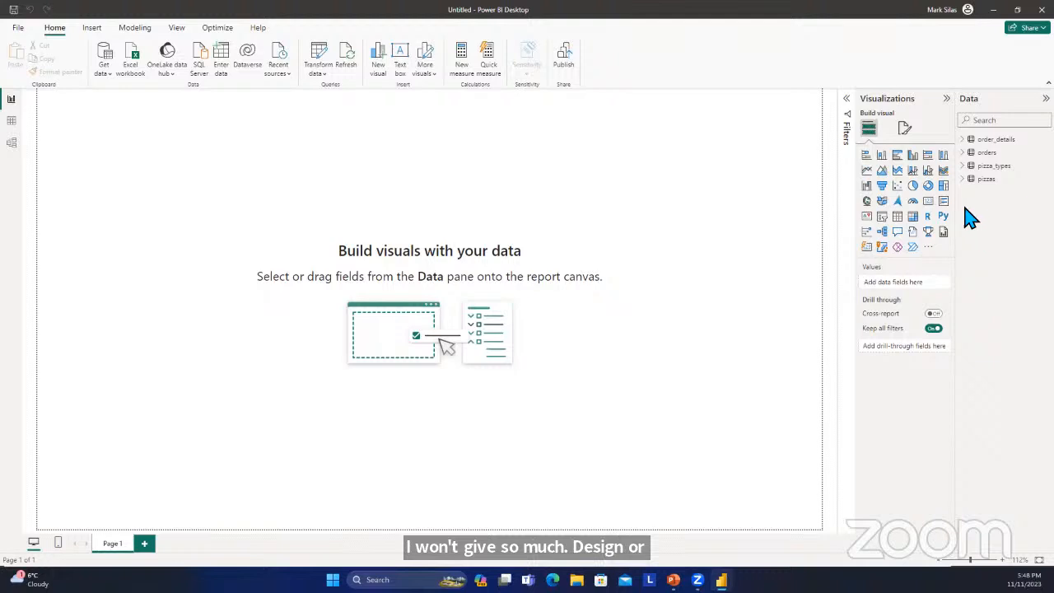
{"action": "left_click", "coordinate": [965, 179]}
{"action": "left_click", "coordinate": [964, 179]}
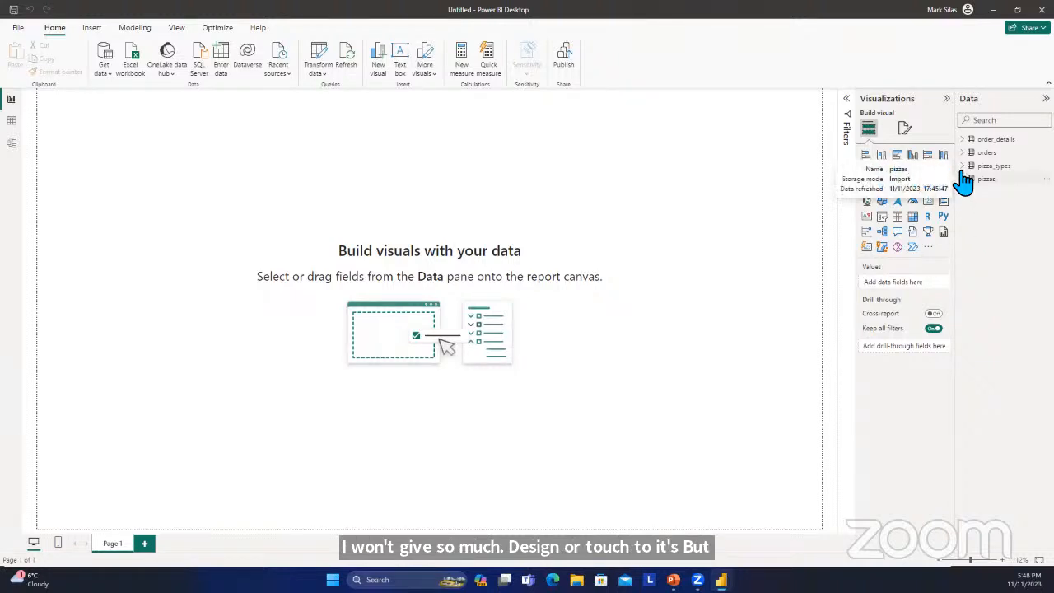
{"action": "left_click", "coordinate": [964, 167]}
{"action": "left_click", "coordinate": [964, 165]}
{"action": "left_click", "coordinate": [964, 165]}
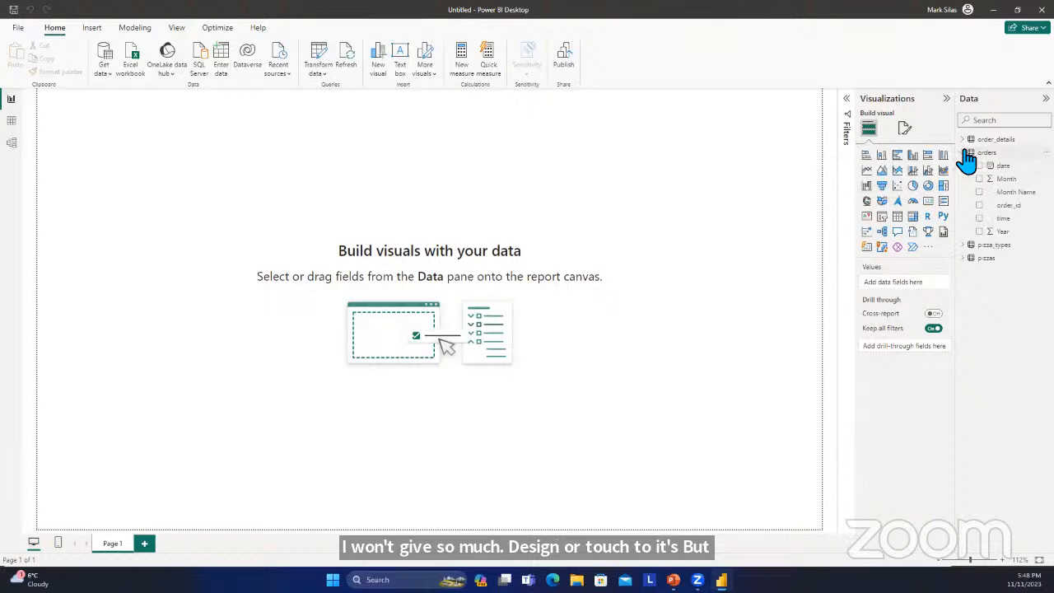
{"action": "left_click", "coordinate": [963, 165]}
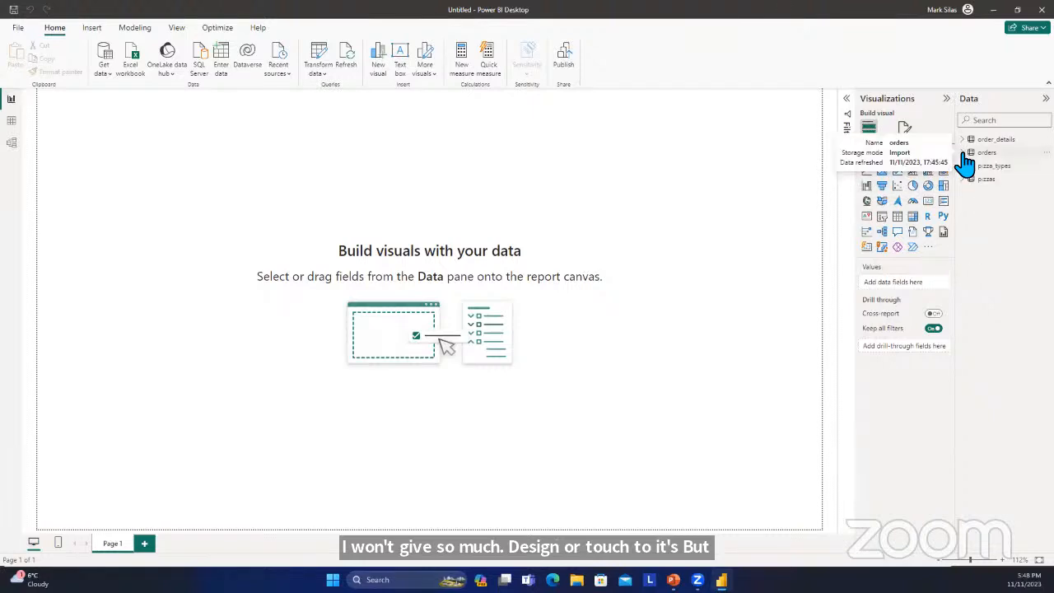
{"action": "left_click", "coordinate": [964, 140]}
{"action": "left_click", "coordinate": [965, 140]}
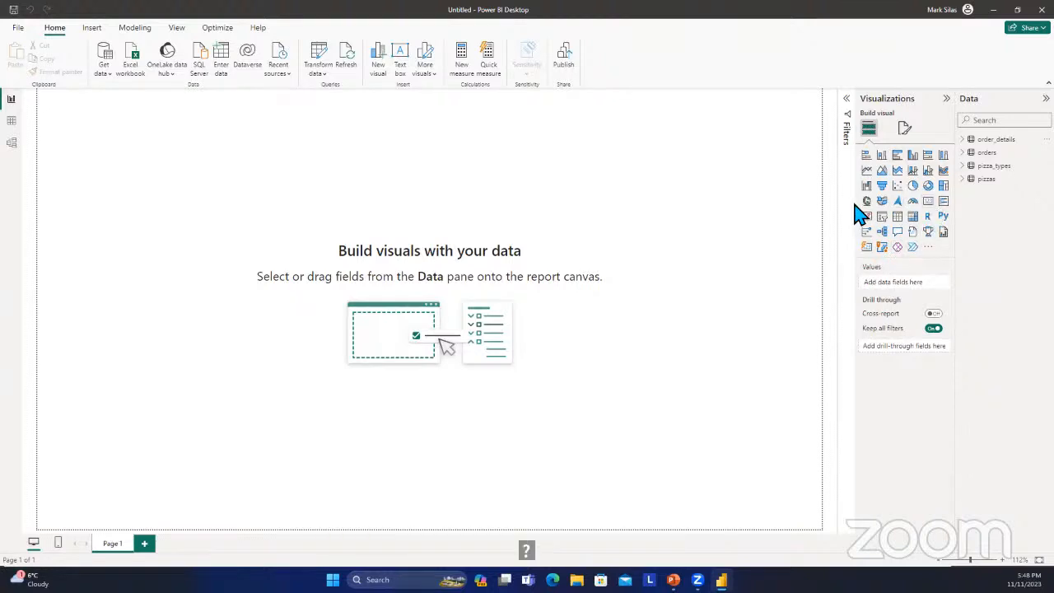
Add a compact card visual in the page's upper-left corner showing the sum of revenue from order_details.
{"action": "left_click", "coordinate": [929, 215]}
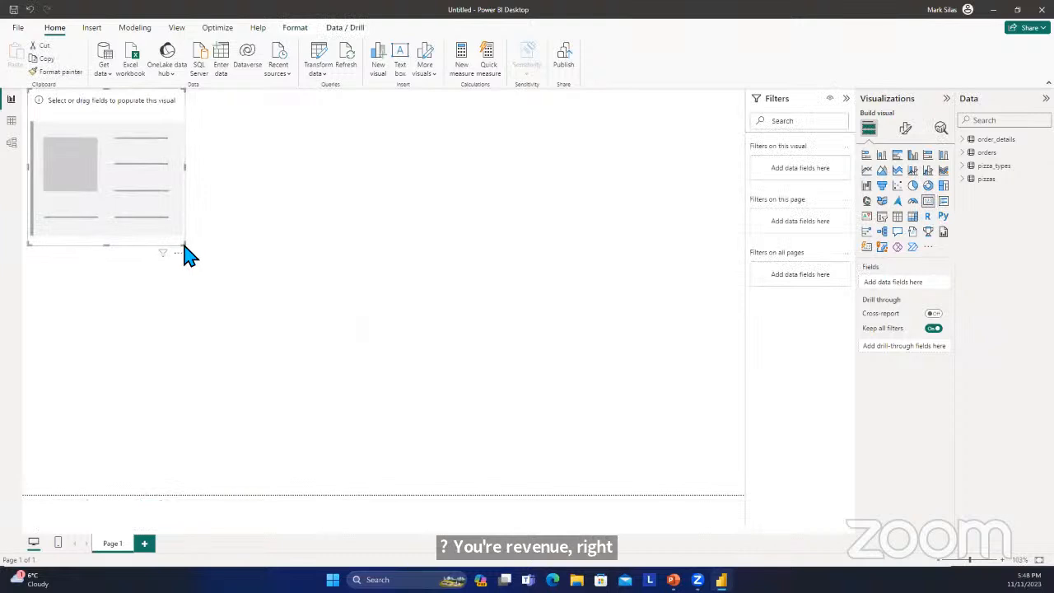
{"action": "left_click_drag", "start_coordinate": [185, 245], "coordinate": [169, 174]}
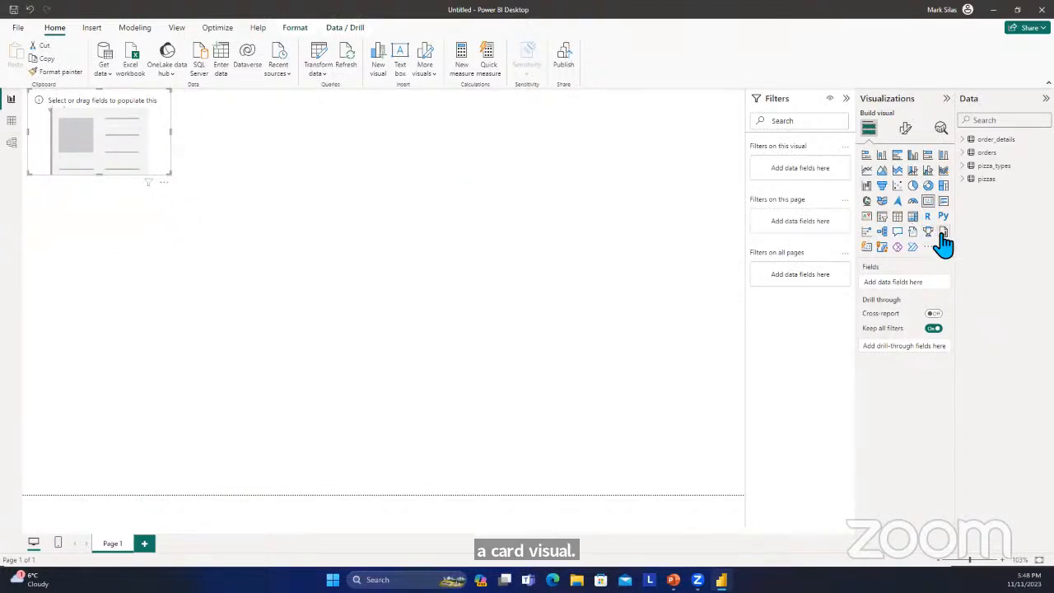
{"action": "left_click", "coordinate": [966, 184]}
{"action": "left_click", "coordinate": [967, 179]}
{"action": "left_click", "coordinate": [964, 166]}
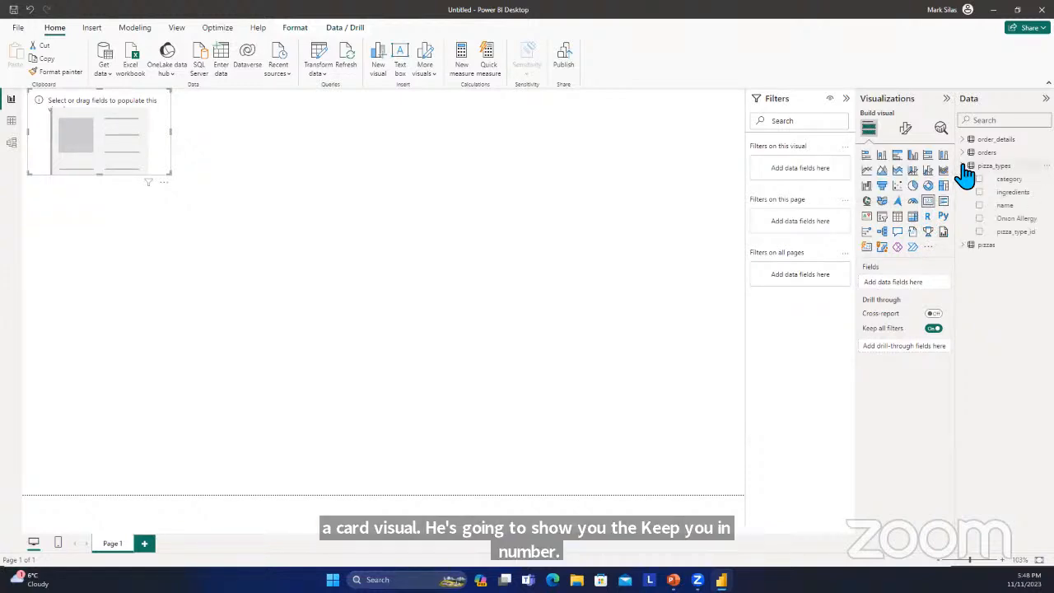
{"action": "left_click", "coordinate": [963, 165]}
{"action": "left_click", "coordinate": [963, 153]}
{"action": "left_click", "coordinate": [963, 153]}
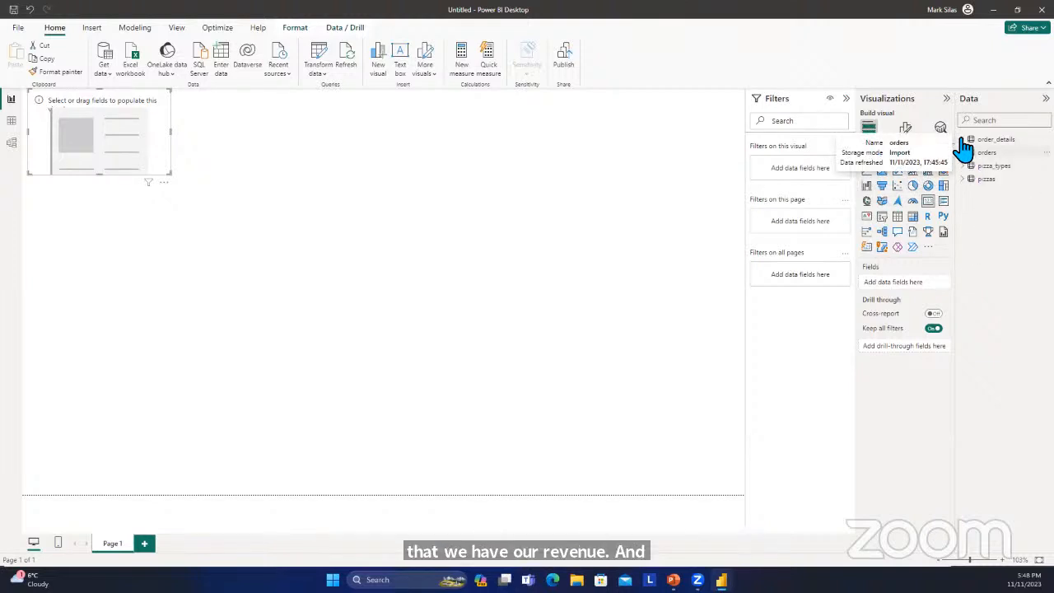
{"action": "left_click", "coordinate": [963, 139]}
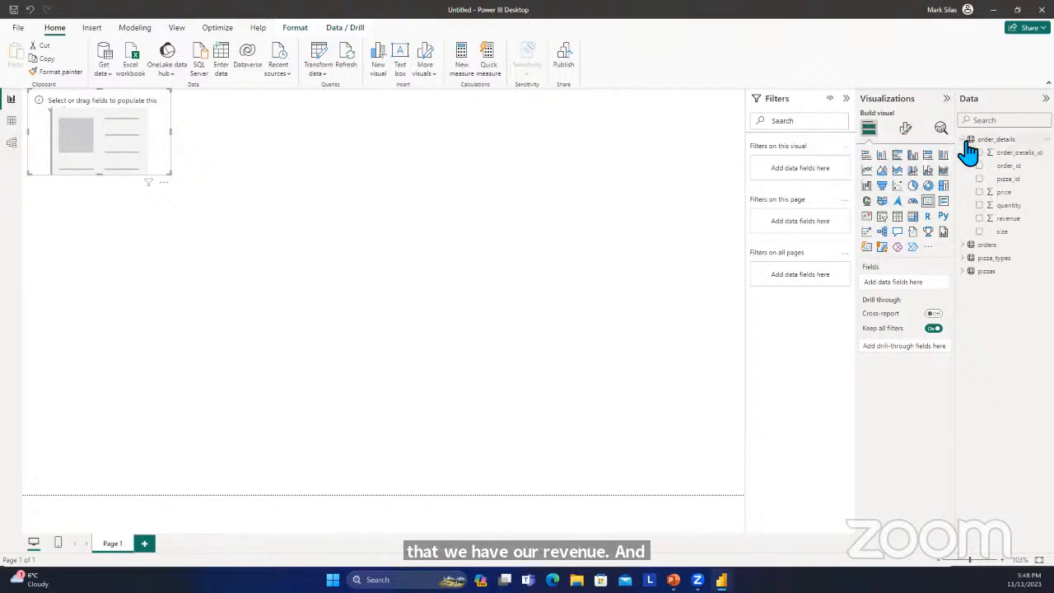
{"action": "left_click", "coordinate": [986, 219]}
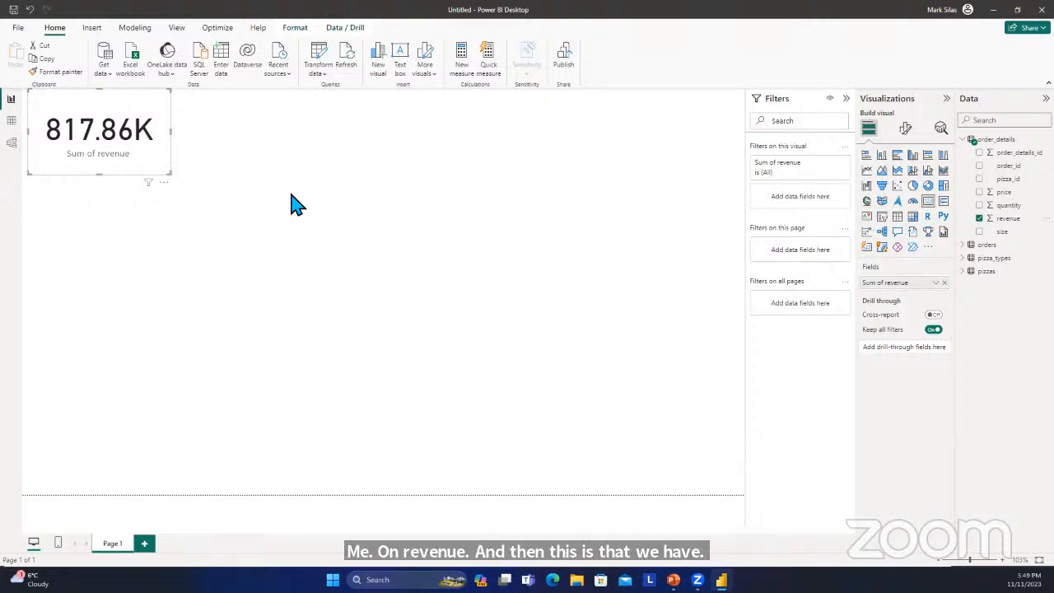
Format the revenue card's callout value with display units in Thousands and 0 decimal places.
{"action": "left_click", "coordinate": [905, 129]}
{"action": "left_click", "coordinate": [863, 228]}
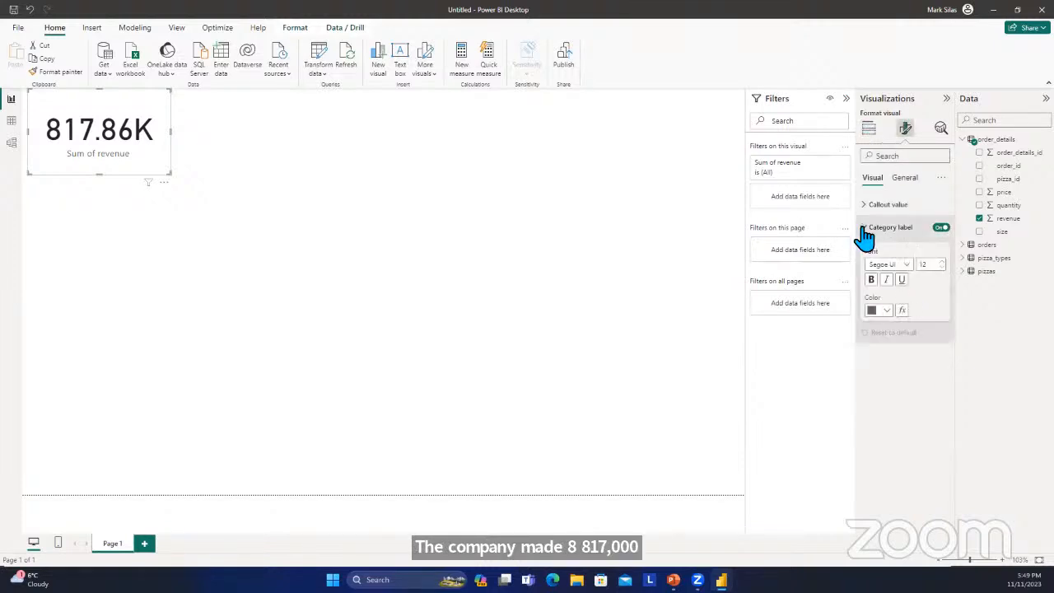
{"action": "left_click", "coordinate": [863, 227]}
{"action": "left_click", "coordinate": [864, 206]}
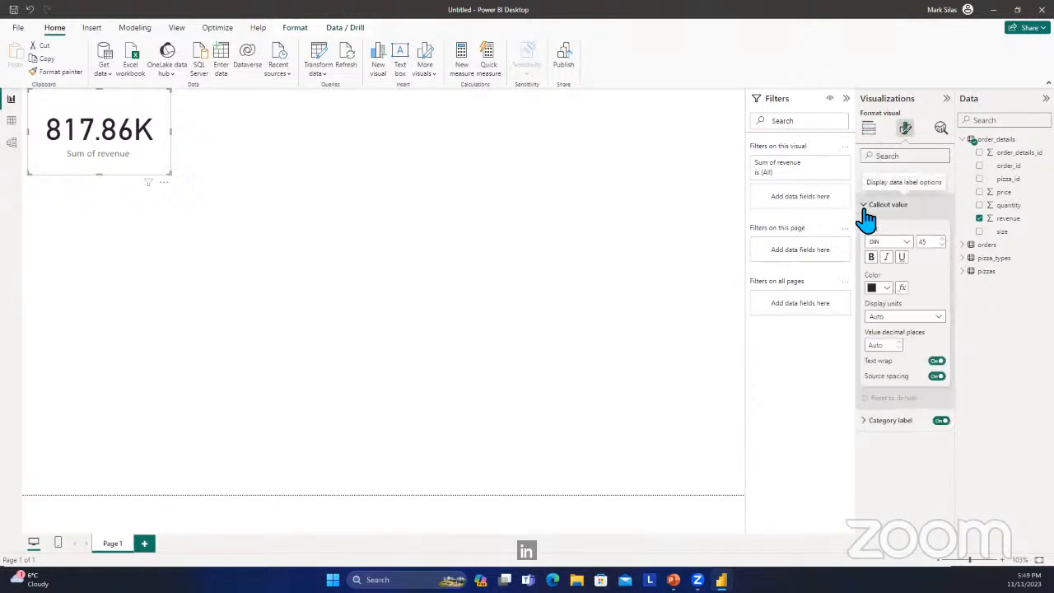
{"action": "left_click", "coordinate": [905, 318]}
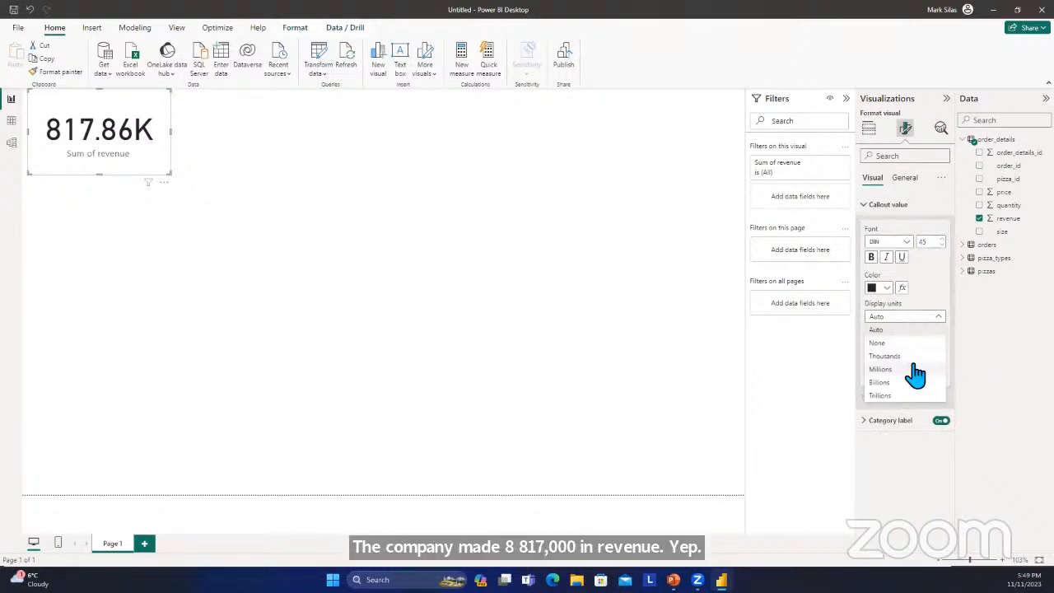
{"action": "left_click", "coordinate": [914, 355]}
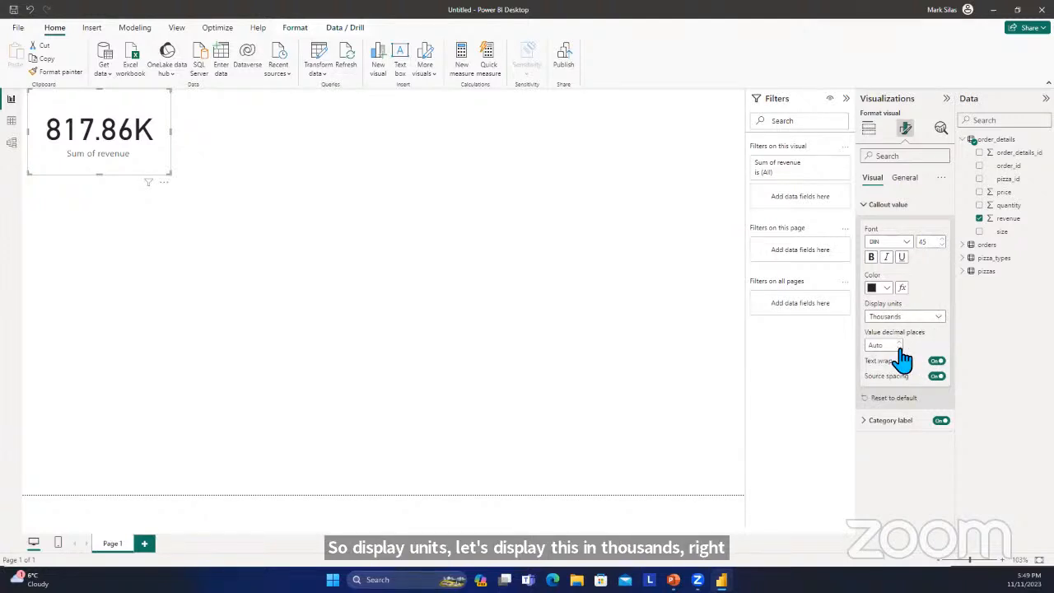
{"action": "left_click", "coordinate": [900, 347]}
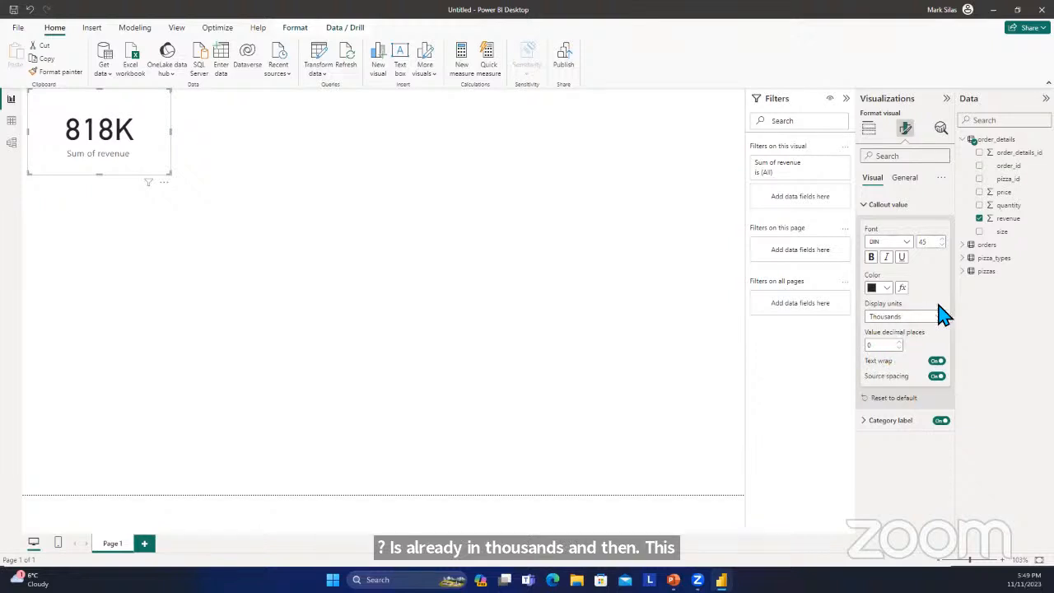
{"action": "left_click", "coordinate": [869, 206]}
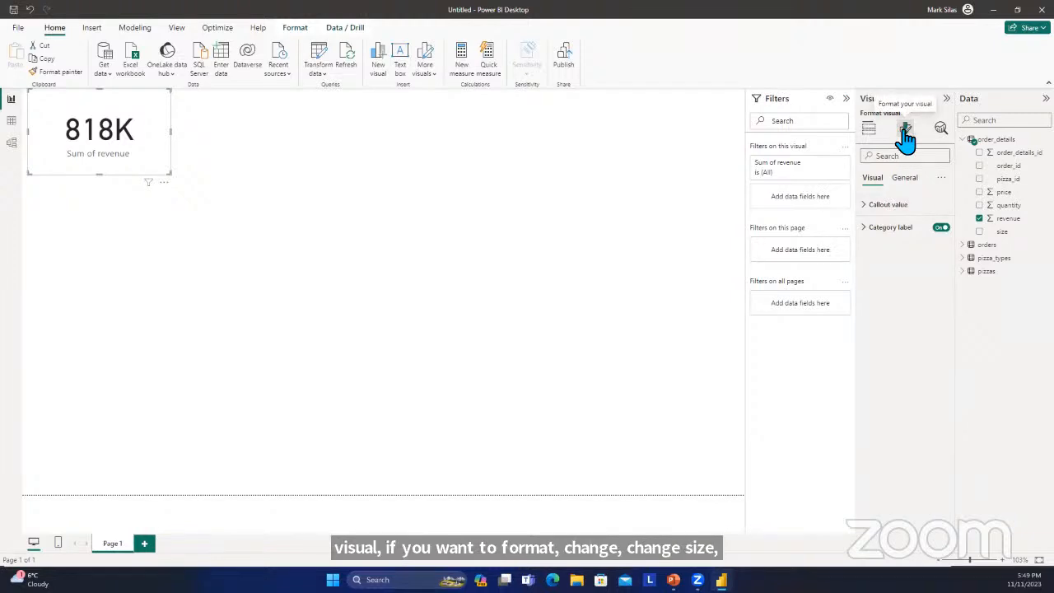
{"action": "left_click", "coordinate": [876, 134]}
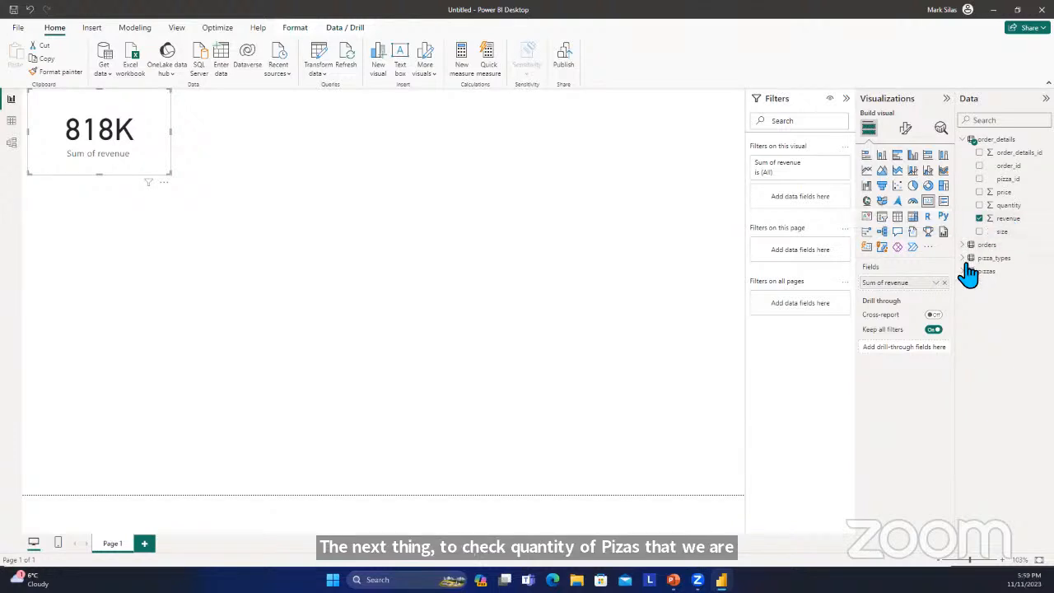
{"action": "left_click", "coordinate": [412, 239]}
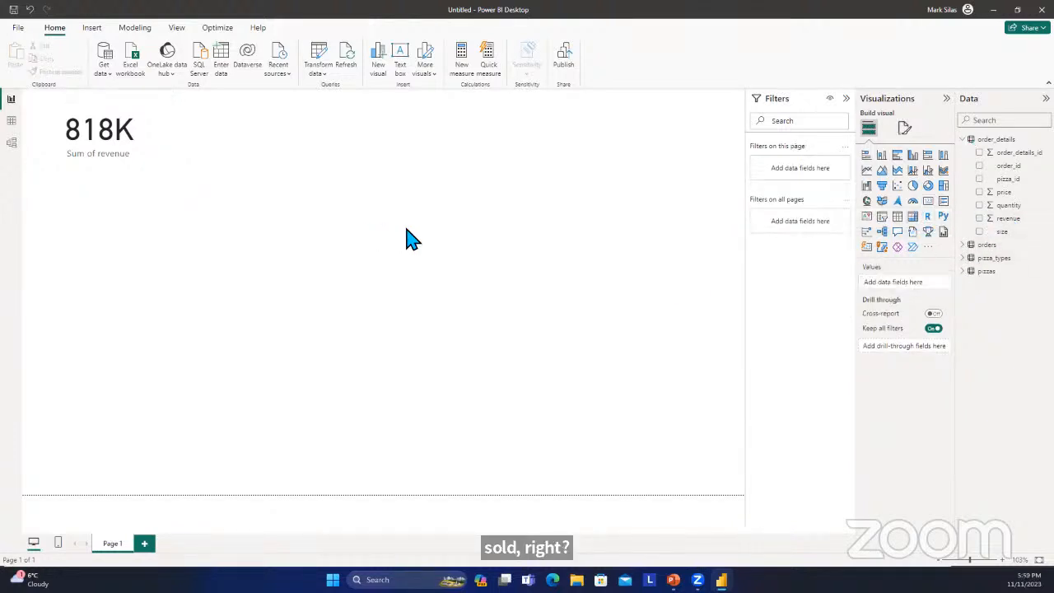
{"action": "double_click", "coordinate": [409, 229]}
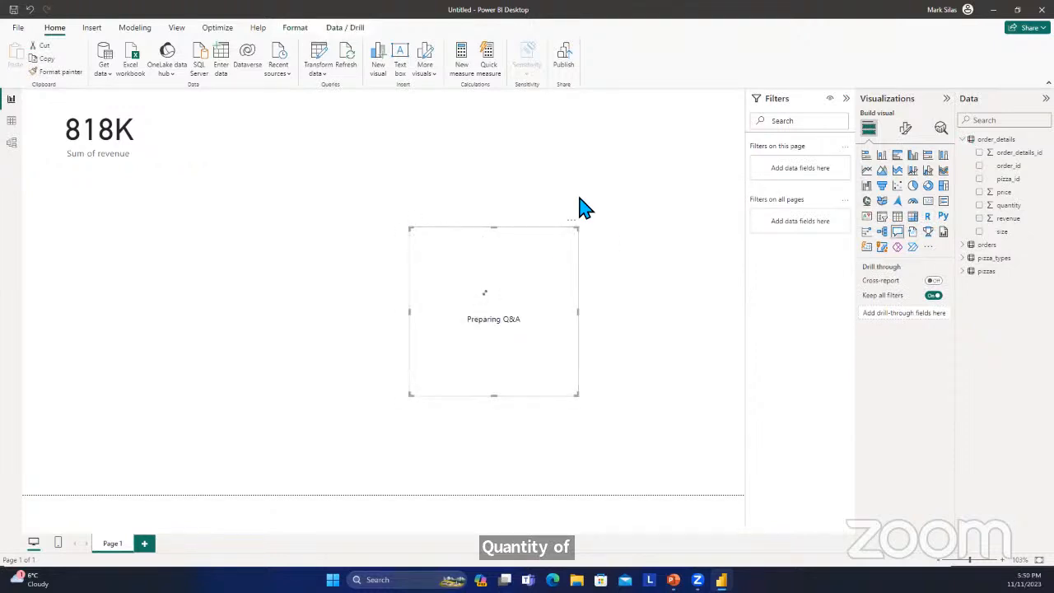
{"action": "left_click", "coordinate": [572, 220]}
{"action": "left_click", "coordinate": [599, 234]}
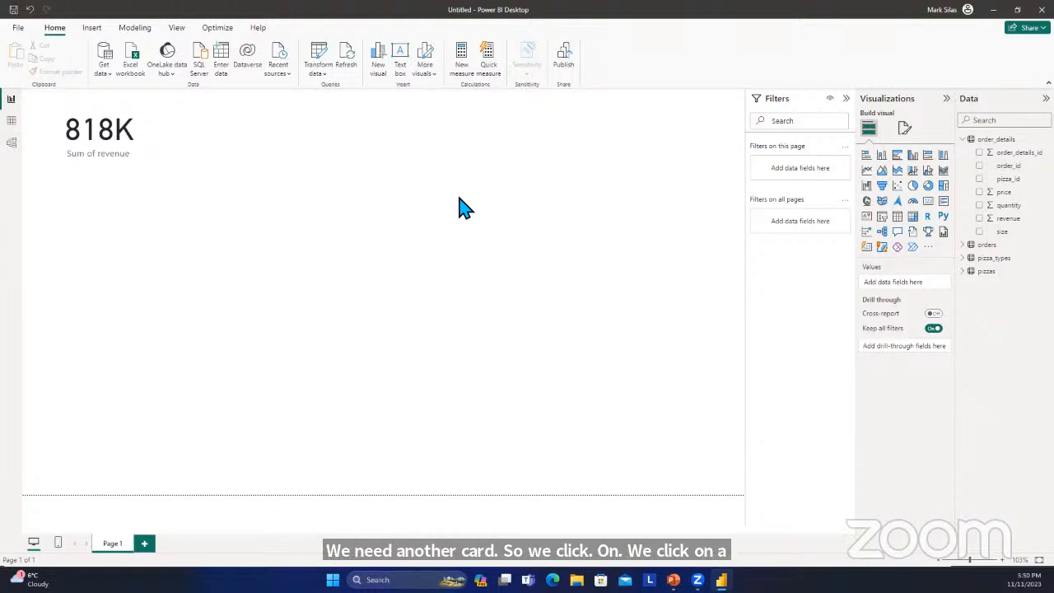
Add a card visual showing the sum of quantity from order_details and place it directly beside the revenue card.
{"action": "left_click", "coordinate": [153, 115]}
{"action": "left_click", "coordinate": [346, 159]}
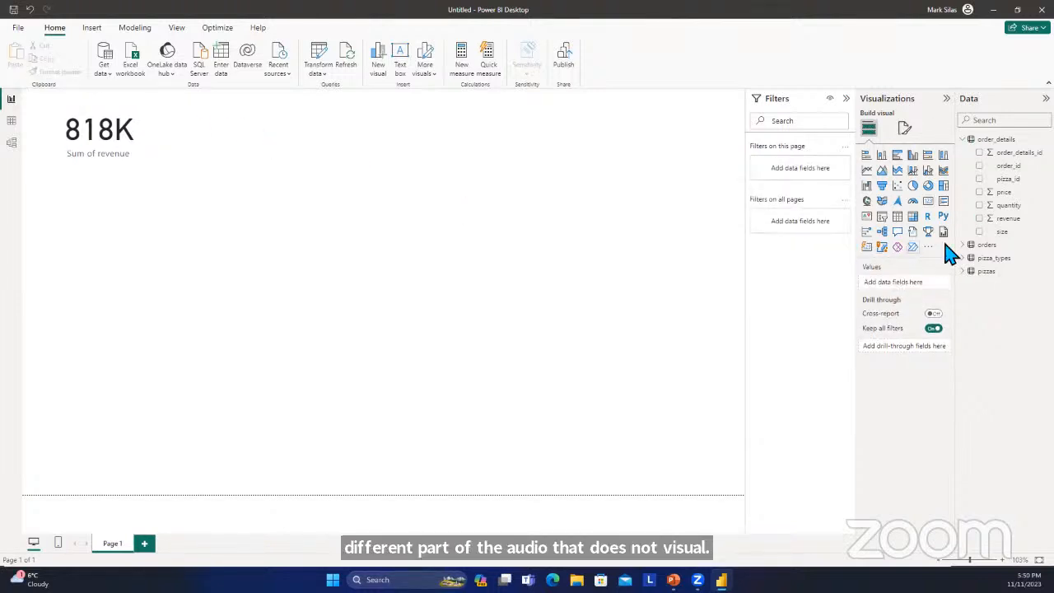
{"action": "left_click", "coordinate": [929, 204]}
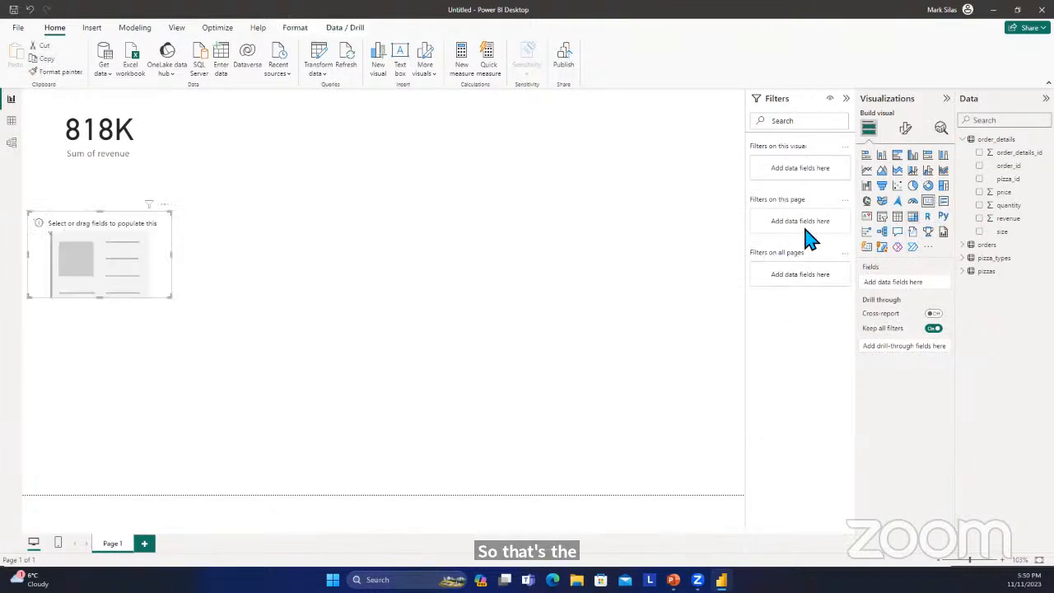
{"action": "left_click_drag", "start_coordinate": [141, 272], "coordinate": [297, 131]}
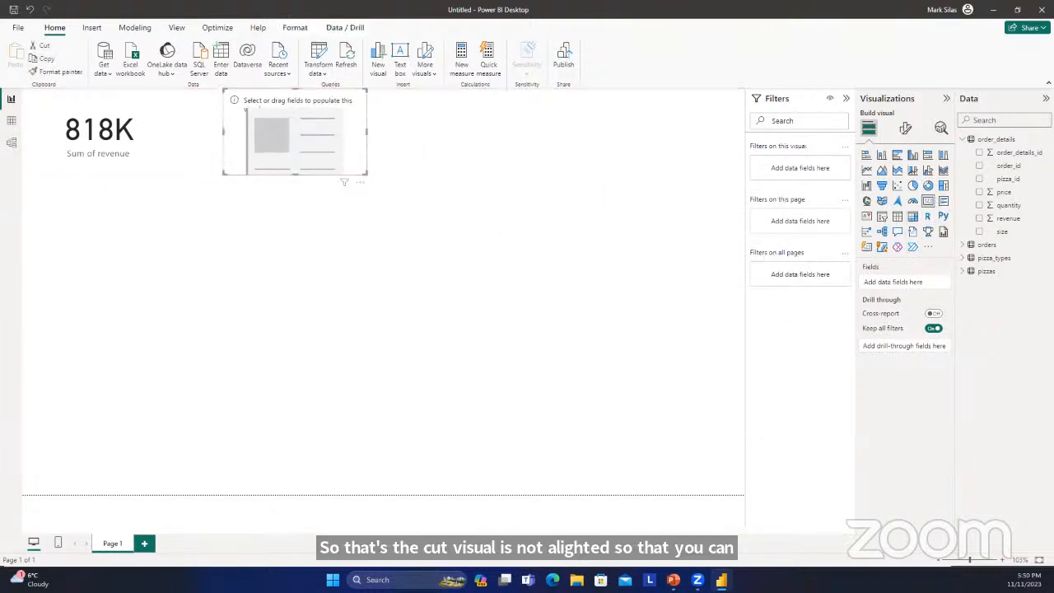
{"action": "left_click", "coordinate": [979, 205]}
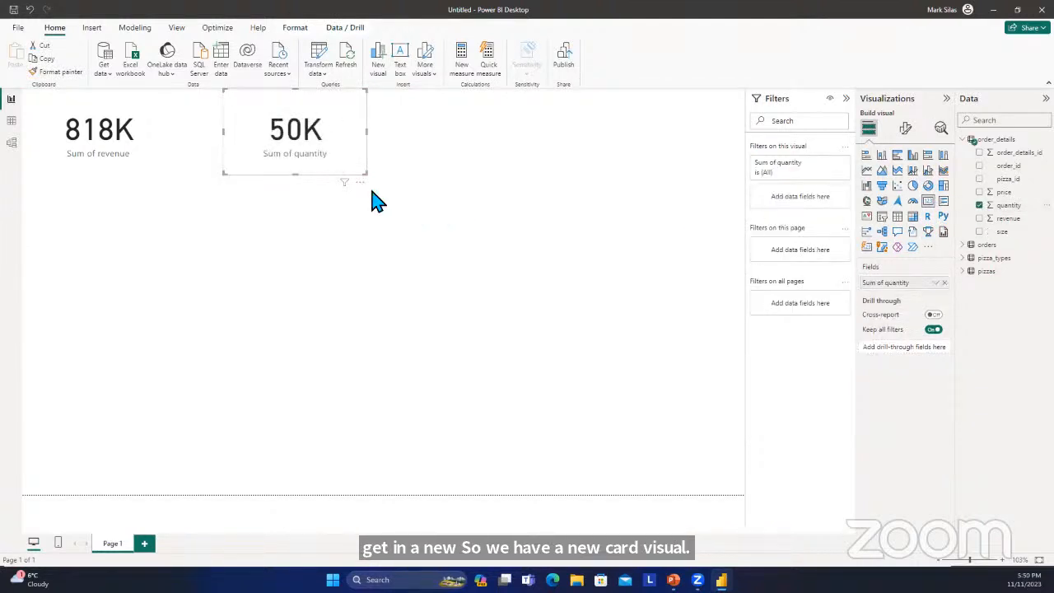
{"action": "left_click_drag", "start_coordinate": [340, 172], "coordinate": [228, 146]}
{"action": "left_click", "coordinate": [375, 161]}
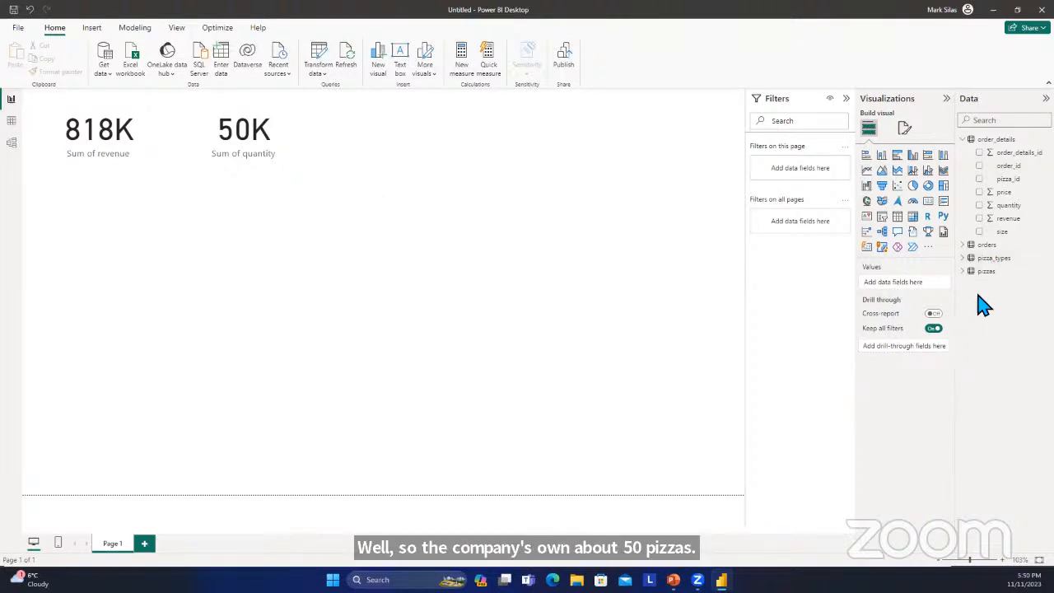
Add a third card beside the quantity card showing the sum of price from order_details.
{"action": "left_click", "coordinate": [963, 140]}
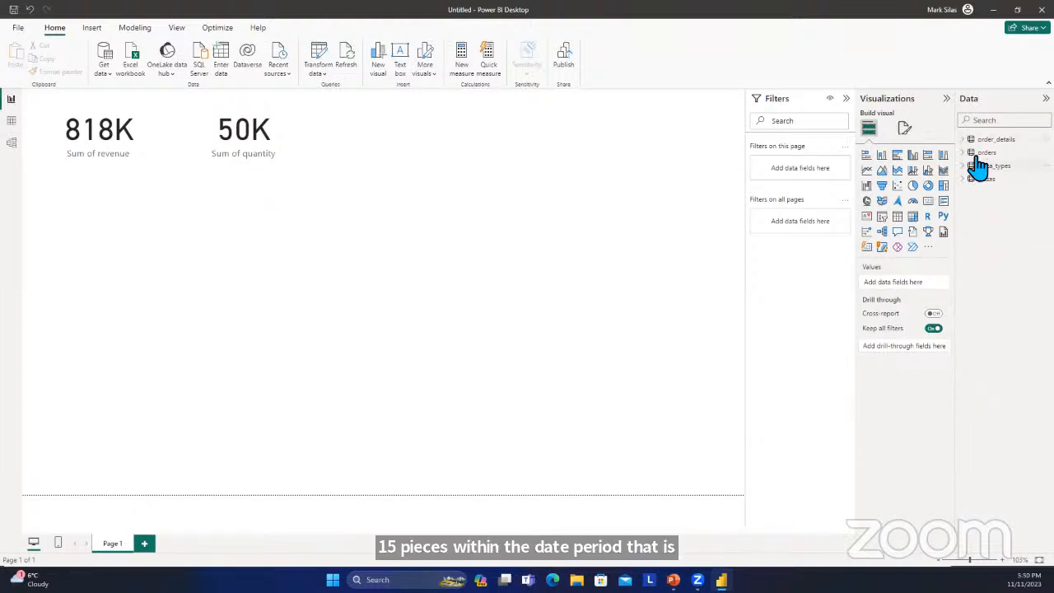
{"action": "left_click", "coordinate": [963, 140]}
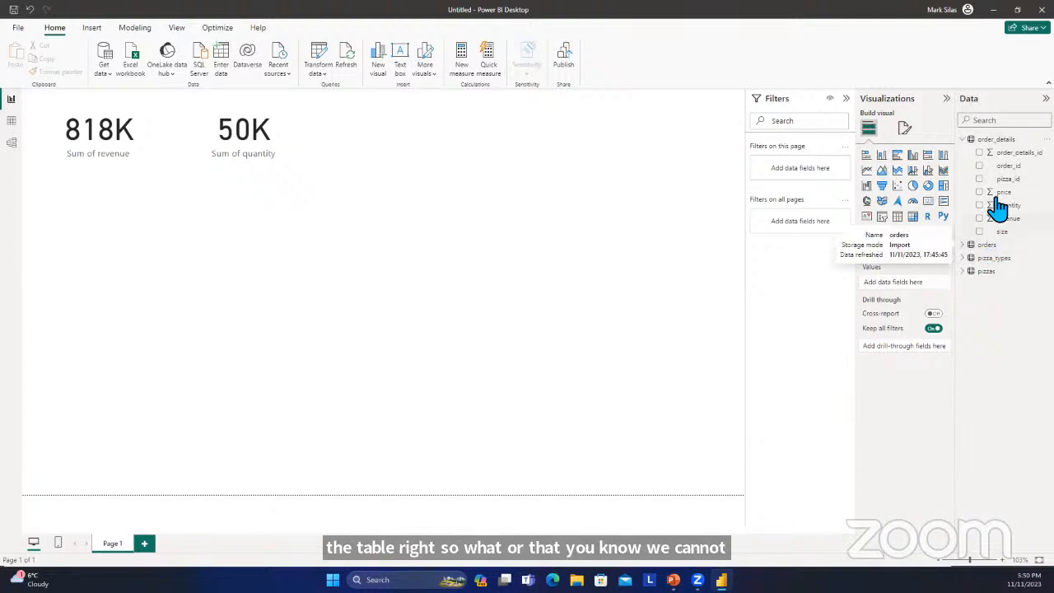
{"action": "left_click", "coordinate": [929, 202]}
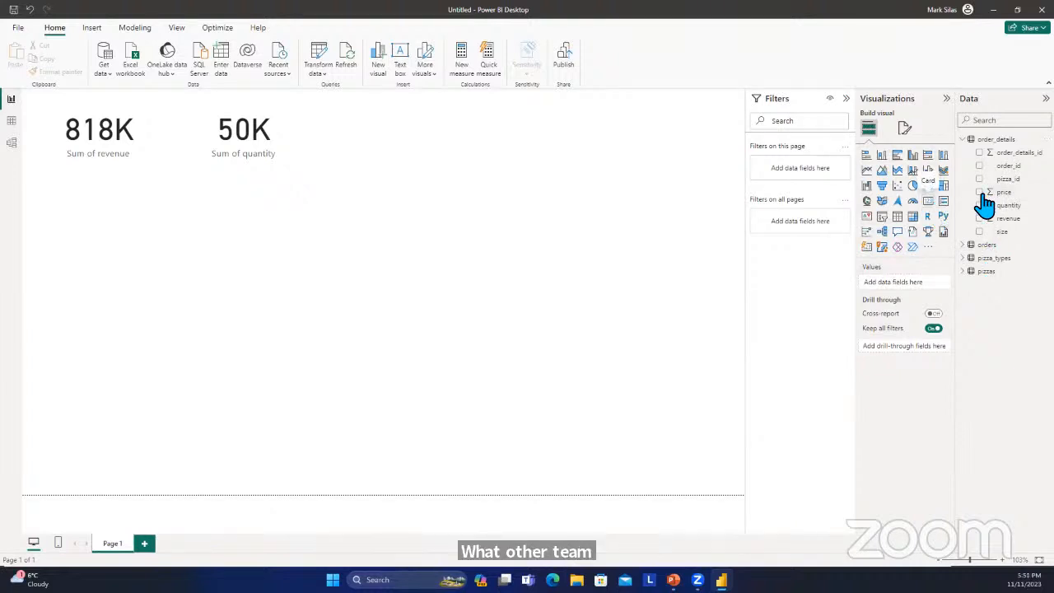
{"action": "left_click_drag", "start_coordinate": [99, 255], "coordinate": [386, 155]}
{"action": "left_click", "coordinate": [269, 149]}
{"action": "left_click", "coordinate": [394, 156]}
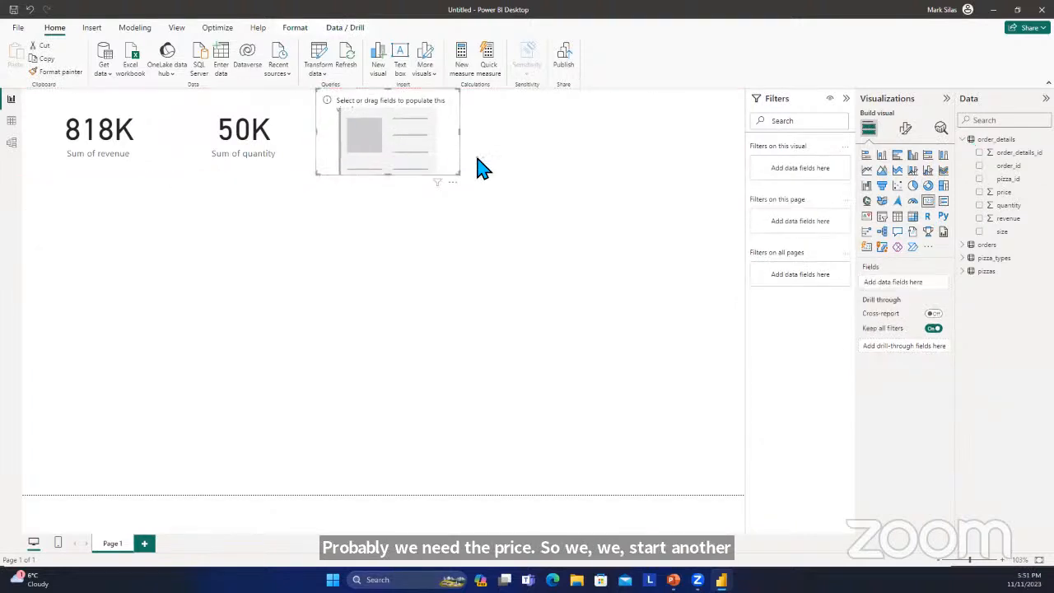
{"action": "left_click", "coordinate": [979, 192]}
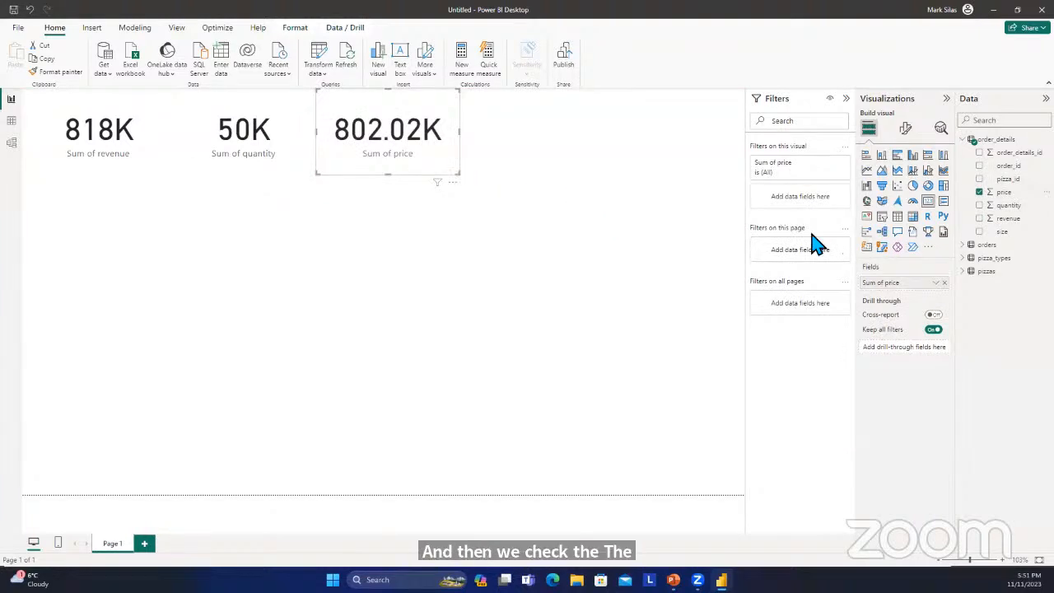
Set the price card's callout value to 0 decimal places.
{"action": "left_click", "coordinate": [907, 128]}
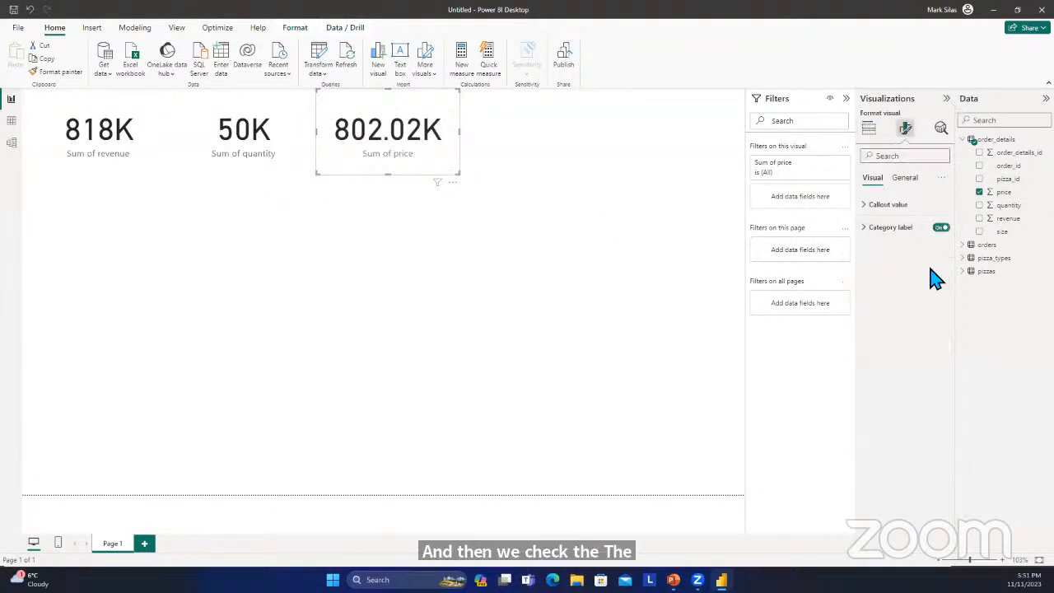
{"action": "left_click", "coordinate": [875, 206]}
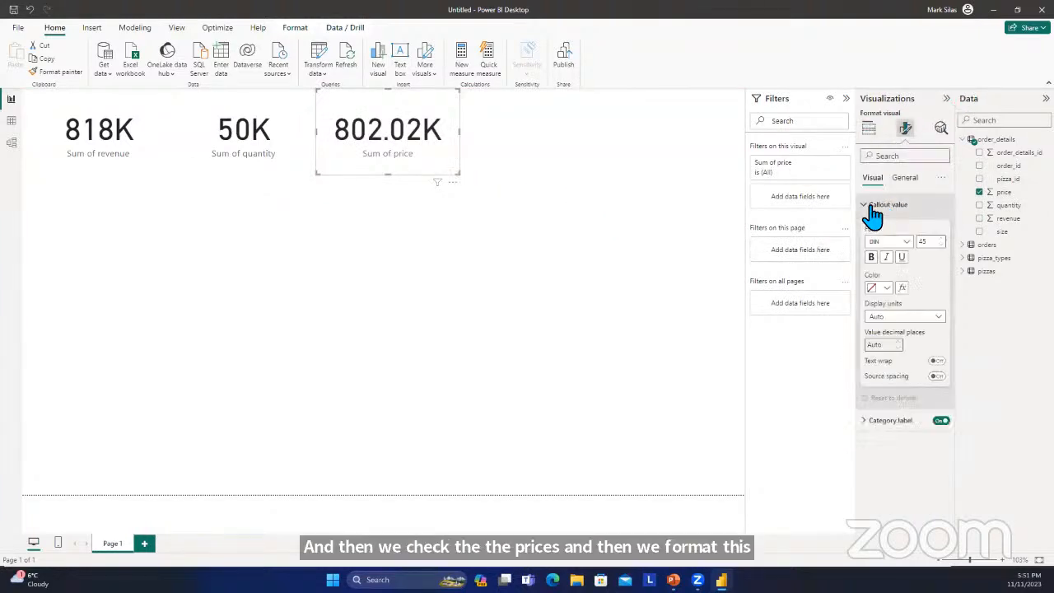
{"action": "left_click", "coordinate": [895, 346]}
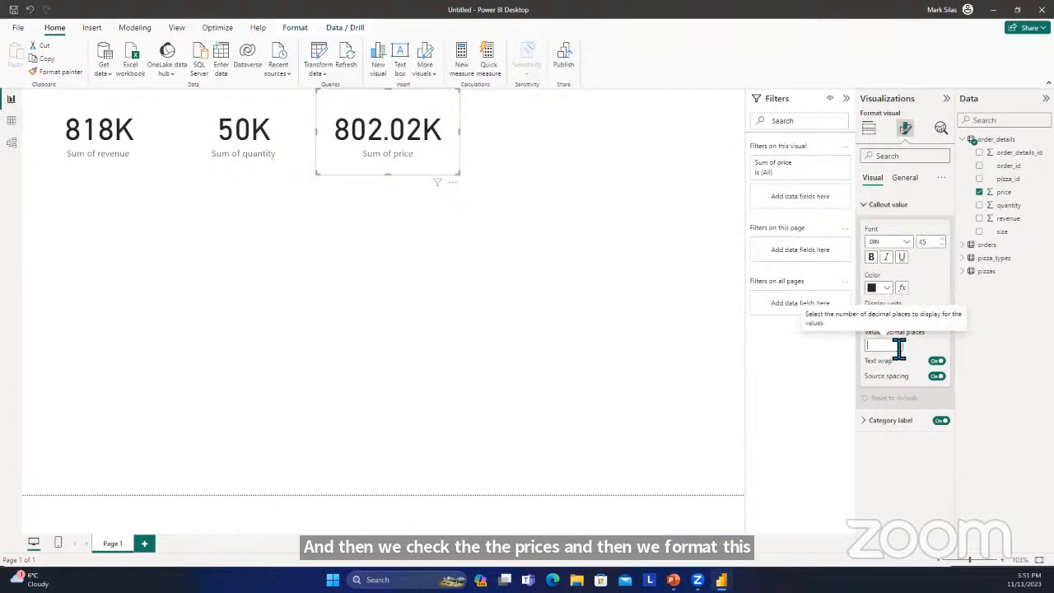
{"action": "type", "text": "0"}
{"action": "left_click", "coordinate": [715, 339]}
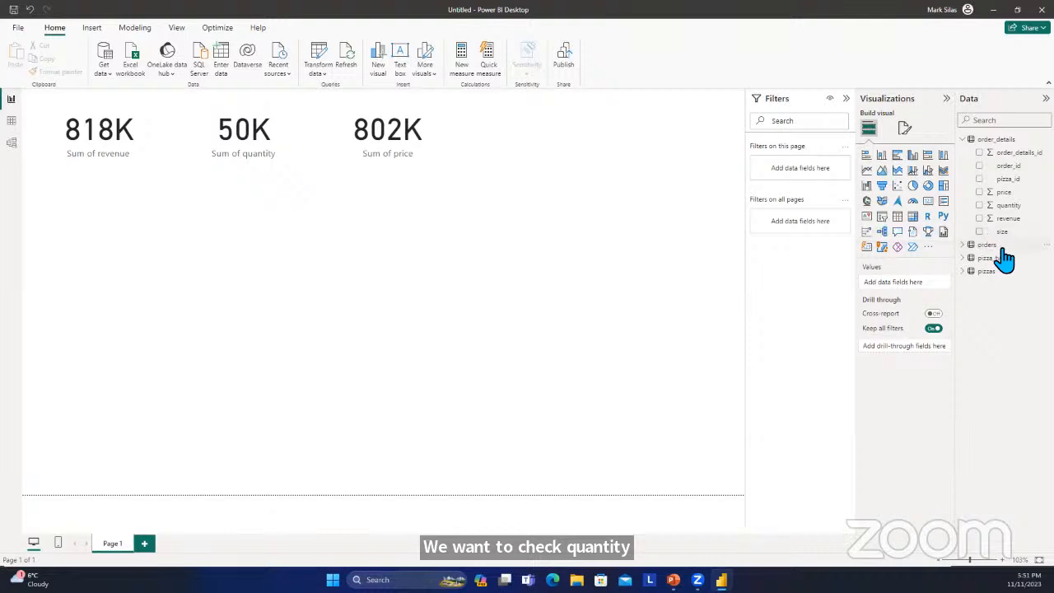
Insert a stacked bar chart below the revenue card with the sum of revenue from order_details on the X-axis.
{"action": "left_click", "coordinate": [963, 139]}
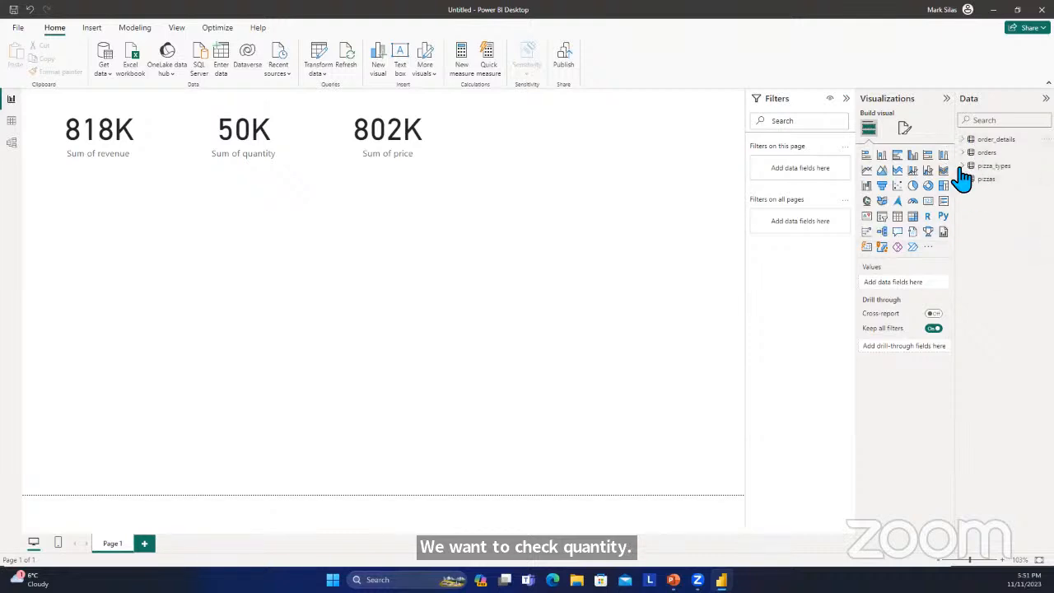
{"action": "left_click", "coordinate": [966, 167]}
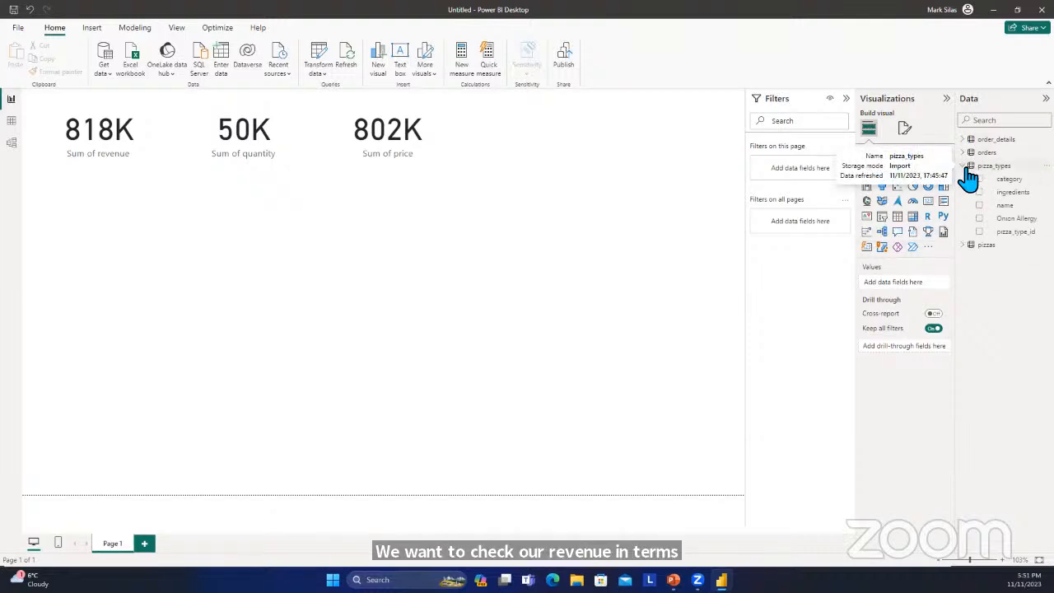
{"action": "left_click", "coordinate": [968, 167]}
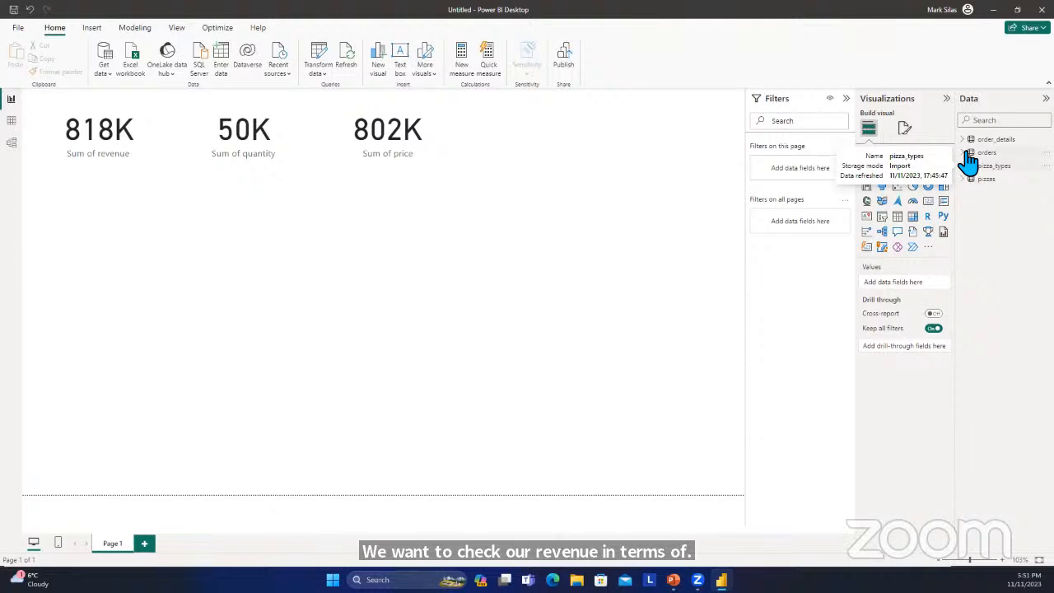
{"action": "left_click", "coordinate": [967, 154]}
{"action": "left_click", "coordinate": [967, 154]}
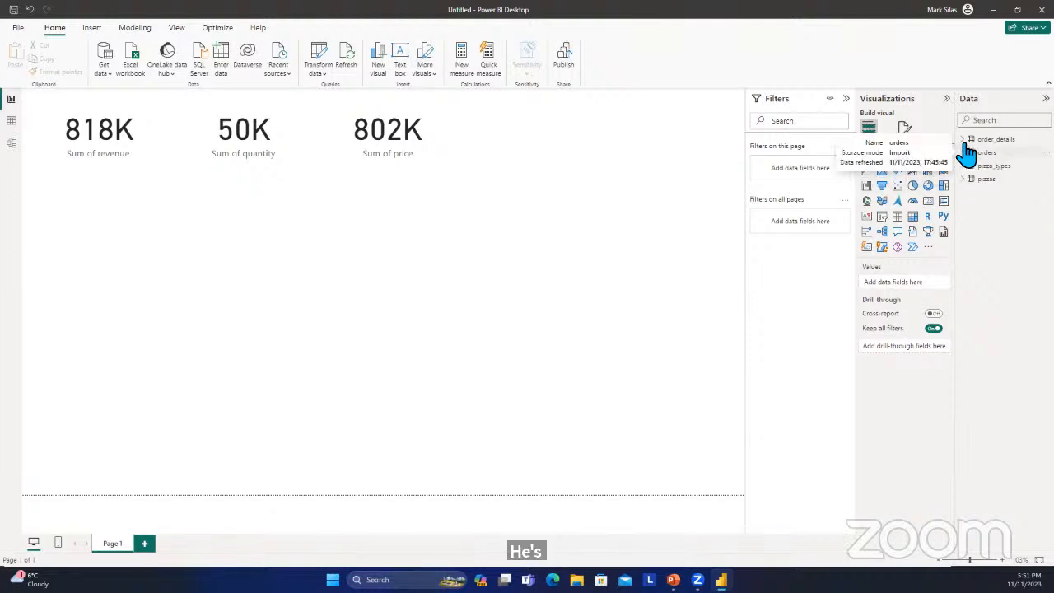
{"action": "left_click", "coordinate": [964, 140]}
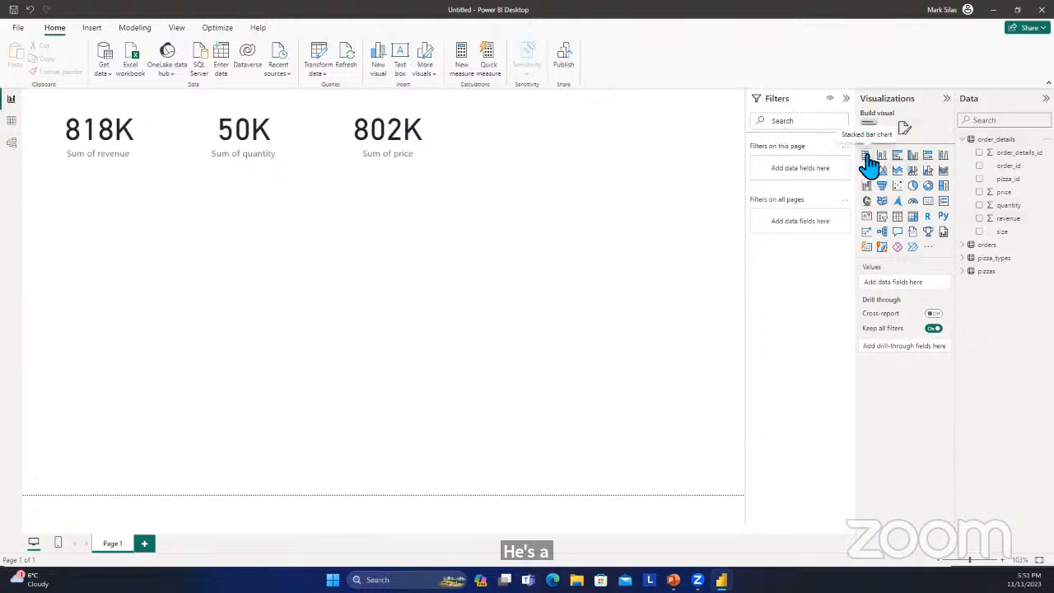
{"action": "left_click", "coordinate": [870, 157]}
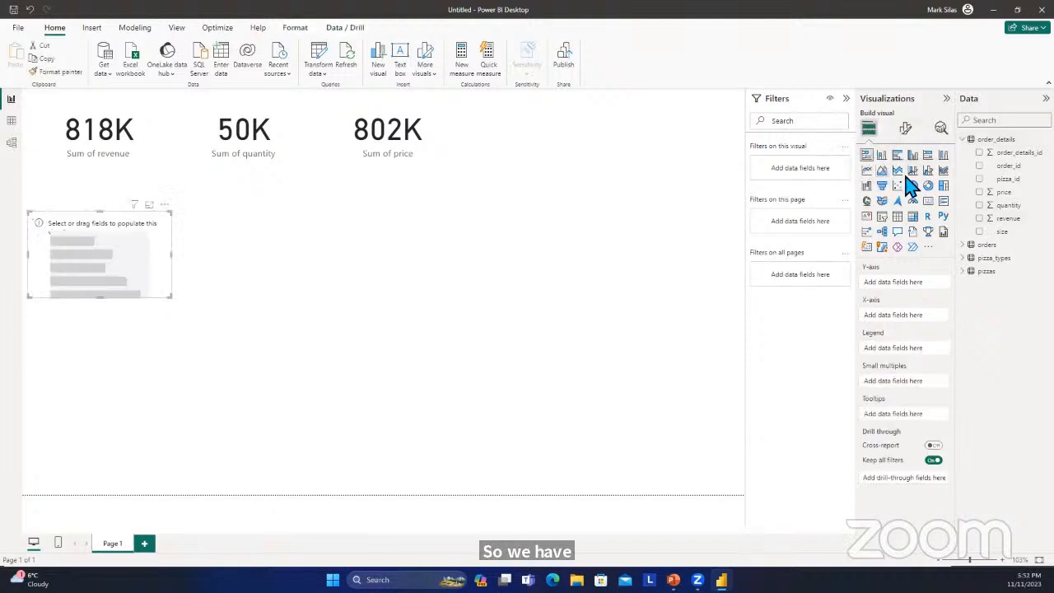
{"action": "left_click", "coordinate": [980, 206]}
{"action": "left_click", "coordinate": [981, 207]}
{"action": "left_click", "coordinate": [995, 224]}
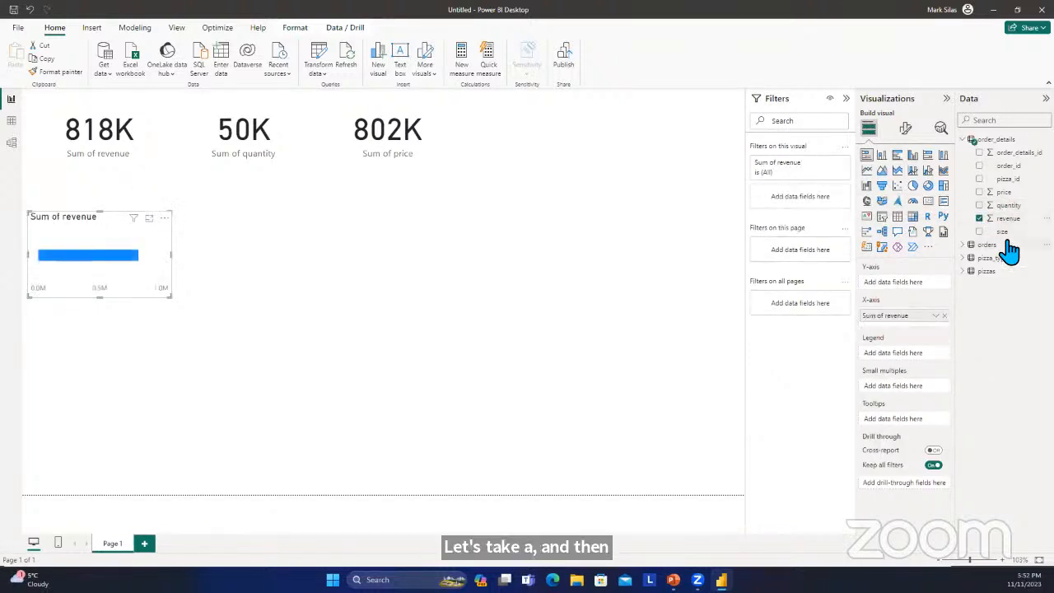
Break the bar chart's revenue down by the category field of pizza_types on the Y-axis.
{"action": "left_click", "coordinate": [966, 140]}
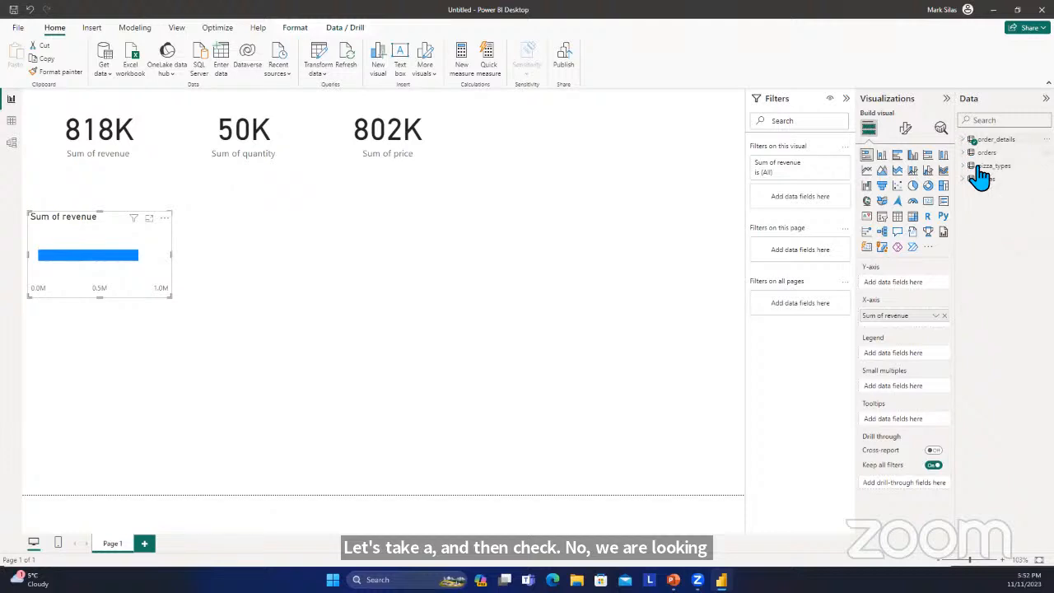
{"action": "left_click", "coordinate": [969, 153]}
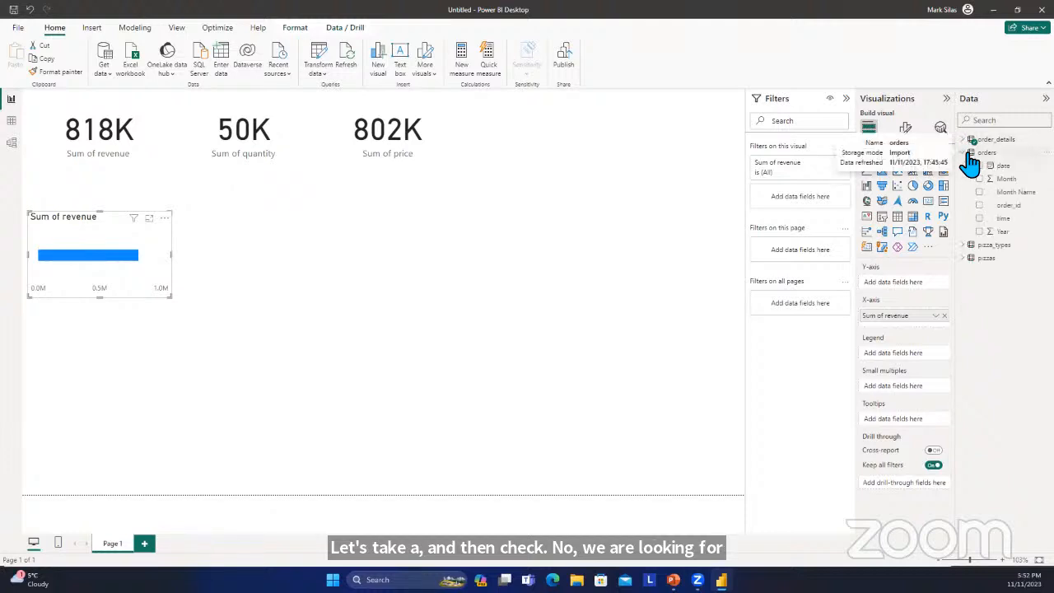
{"action": "left_click", "coordinate": [969, 154]}
{"action": "left_click", "coordinate": [964, 167]}
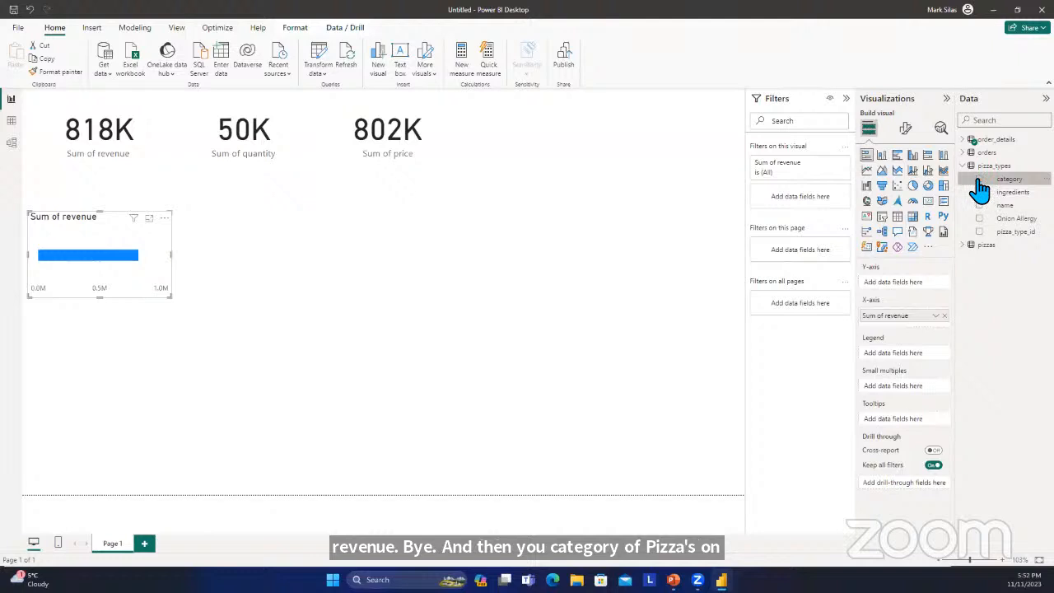
{"action": "left_click", "coordinate": [978, 180]}
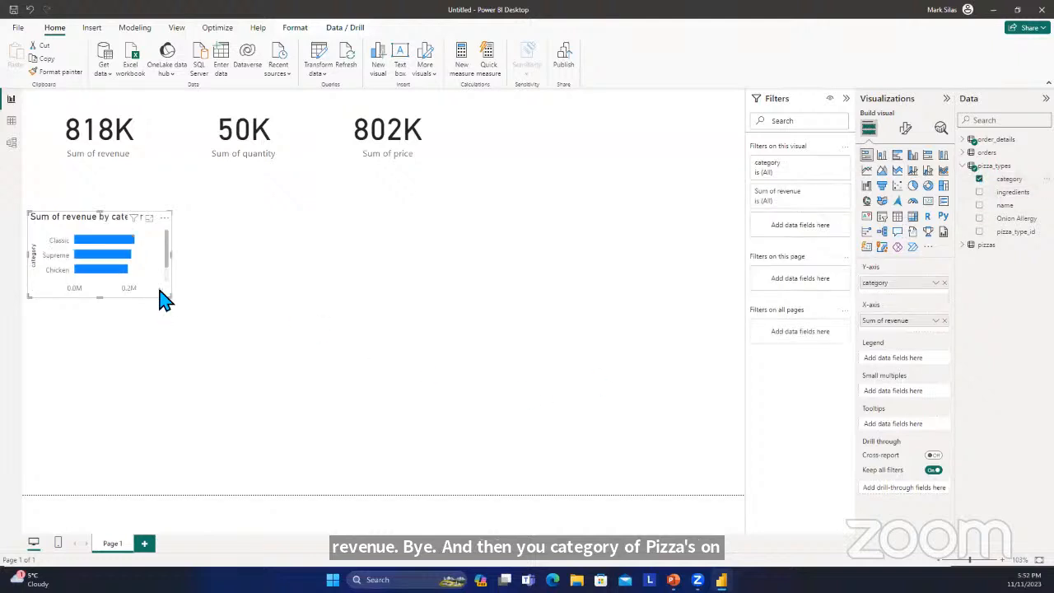
Enlarge the revenue-by-category bar chart below the cards so that all four pizza categories fit without scrolling.
{"action": "left_click", "coordinate": [231, 205]}
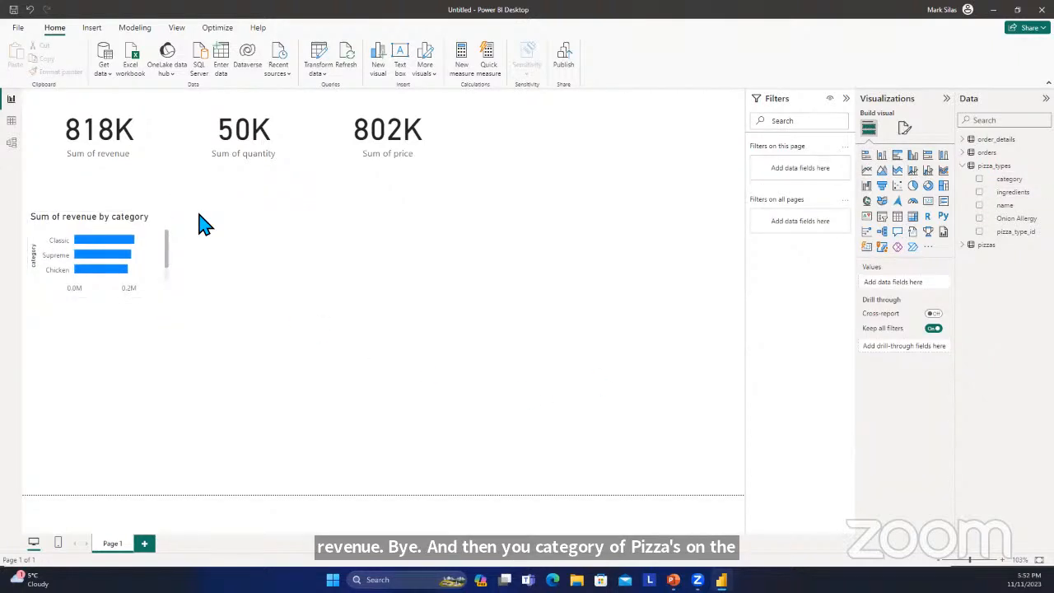
{"action": "left_click", "coordinate": [161, 235]}
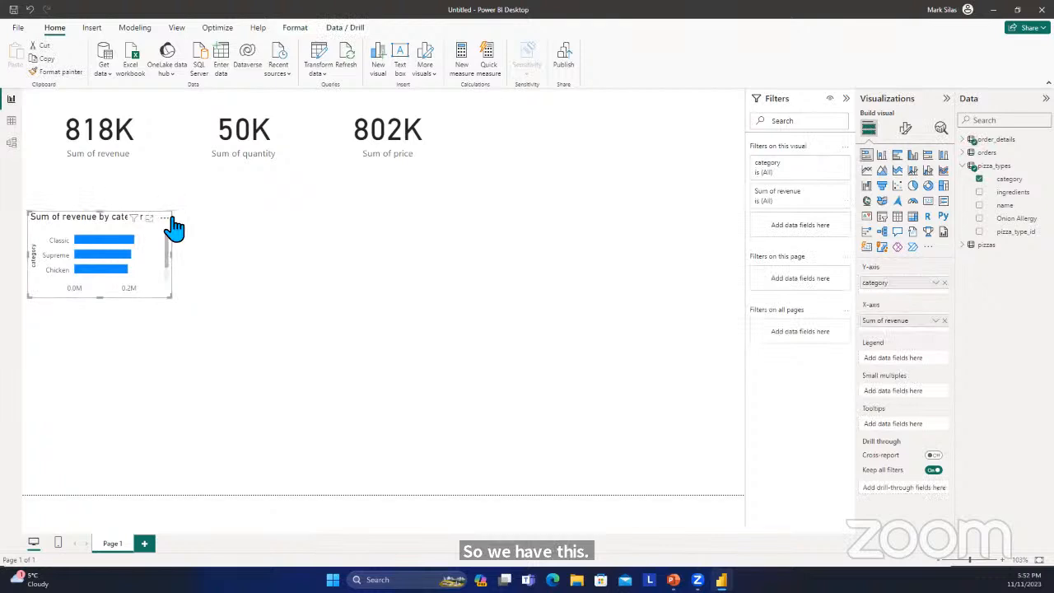
{"action": "left_click_drag", "start_coordinate": [174, 215], "coordinate": [275, 171]}
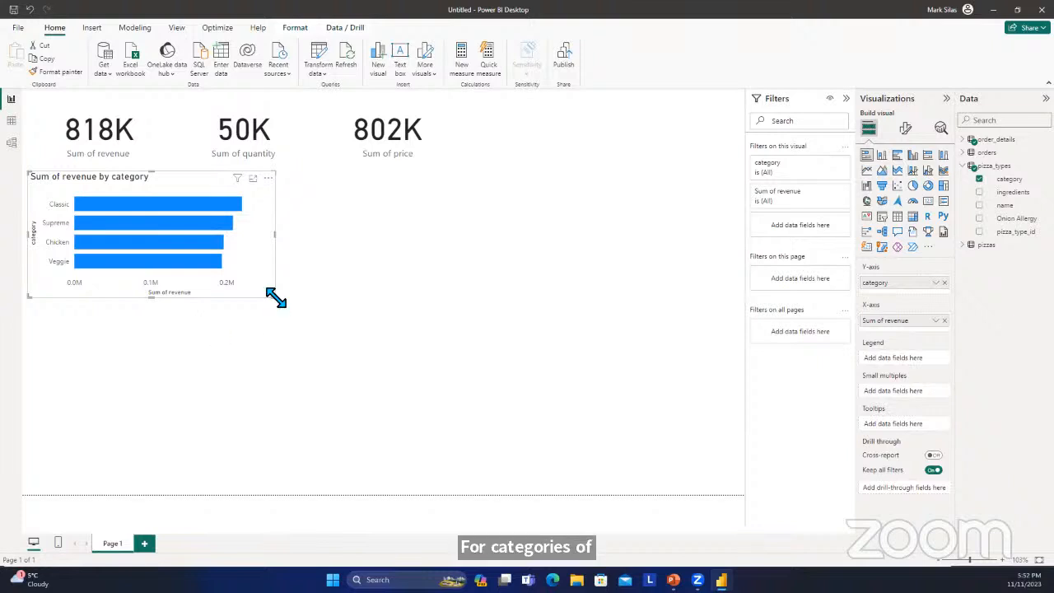
{"action": "left_click_drag", "start_coordinate": [275, 298], "coordinate": [339, 322]}
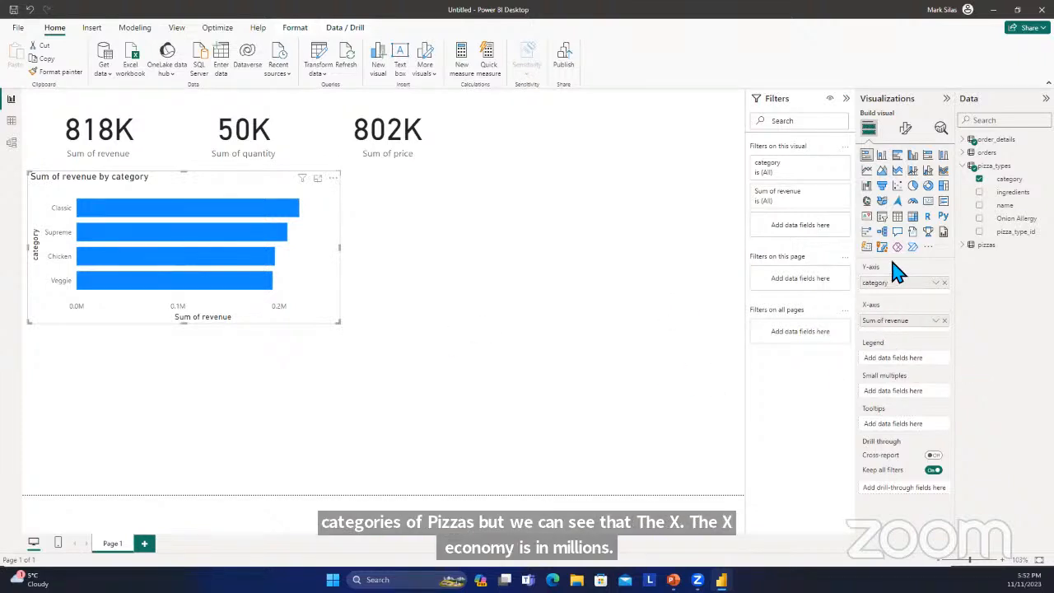
Set the category bar chart's X-axis display units to Thousands and shift the chart slightly down, away from the cards.
{"action": "left_click", "coordinate": [905, 127]}
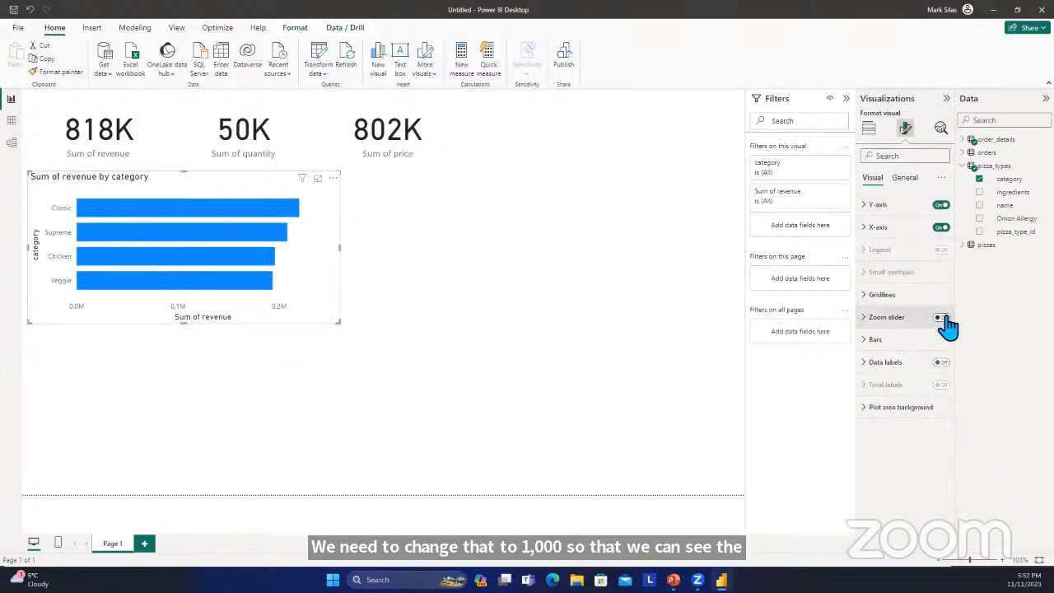
{"action": "left_click", "coordinate": [871, 230]}
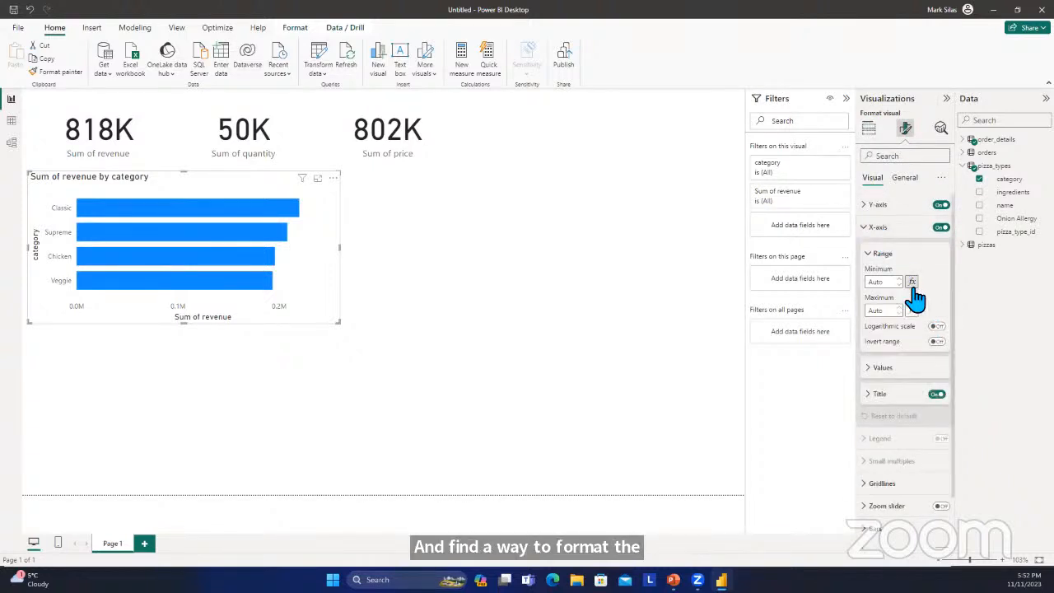
{"action": "scroll", "coordinate": [919, 303], "scroll_direction": "down", "scroll_amount": 2}
{"action": "left_click", "coordinate": [887, 311]}
{"action": "scroll", "coordinate": [897, 325], "scroll_direction": "down", "scroll_amount": 3}
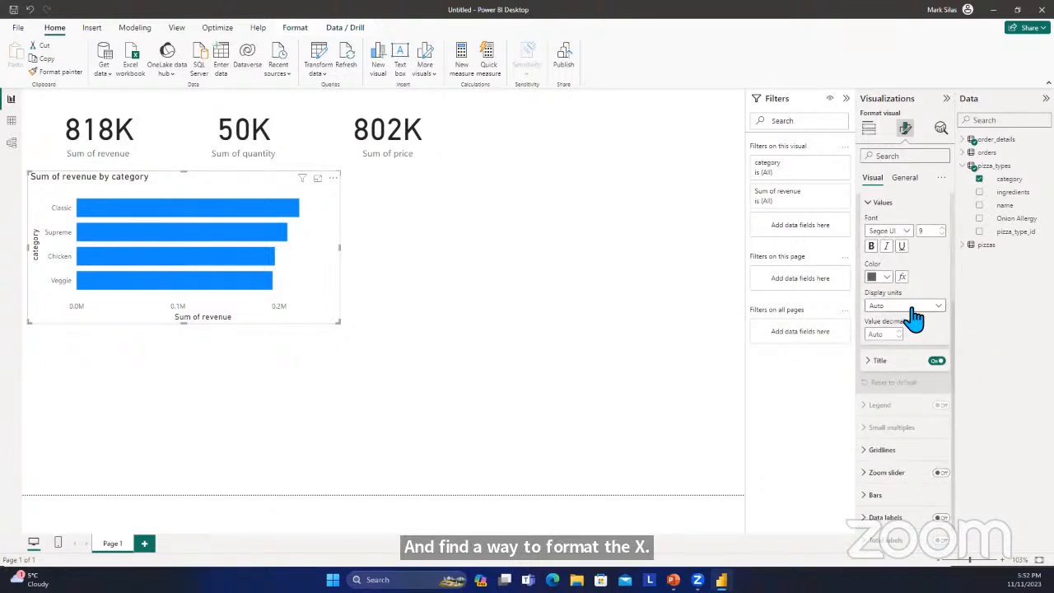
{"action": "left_click", "coordinate": [910, 309]}
{"action": "left_click", "coordinate": [904, 345]}
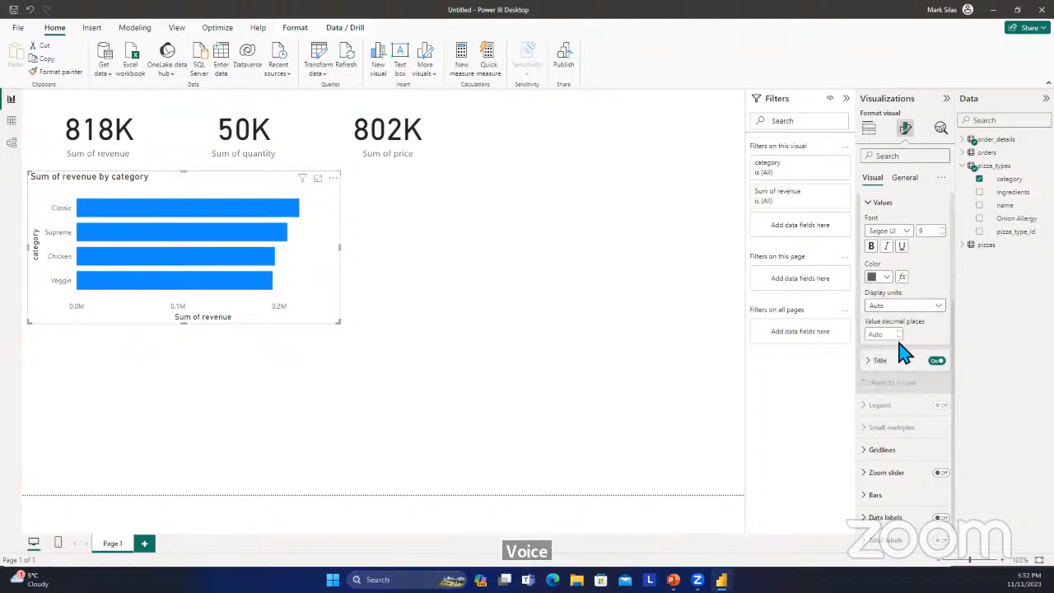
{"action": "left_click", "coordinate": [614, 361]}
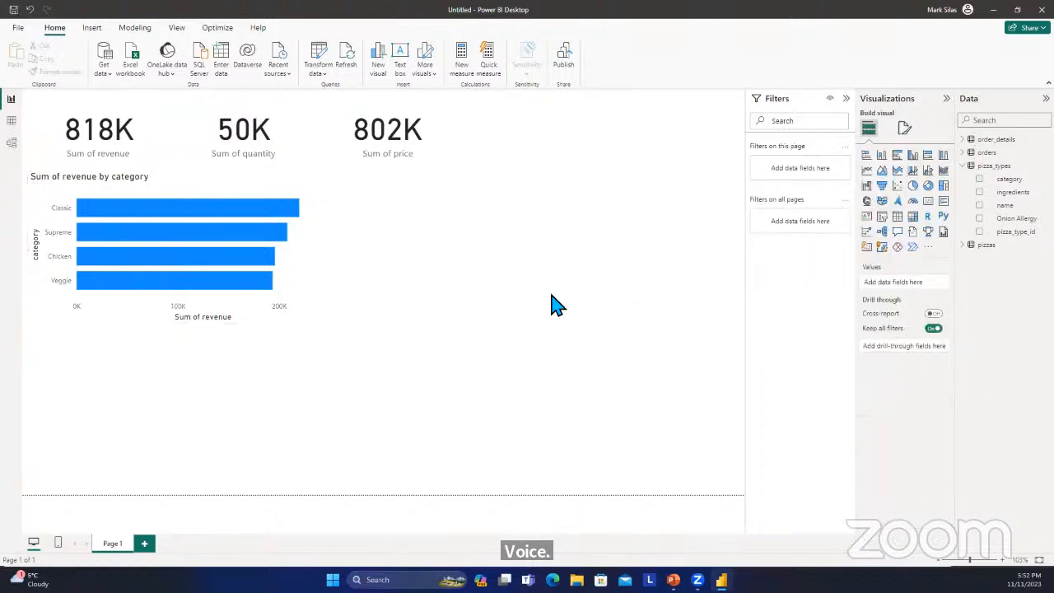
{"action": "mouse_move", "coordinate": [183, 191]}
{"action": "left_mouse_down"}
{"action": "mouse_move", "coordinate": [247, 205]}
{"action": "mouse_move", "coordinate": [182, 192]}
{"action": "left_mouse_up"}
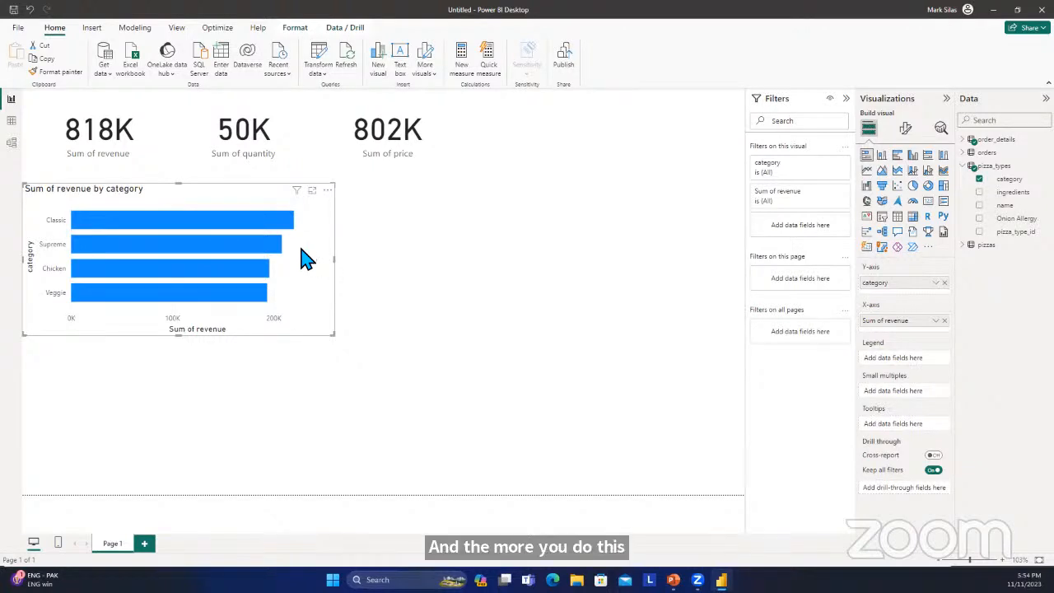
{"action": "left_click", "coordinate": [399, 281]}
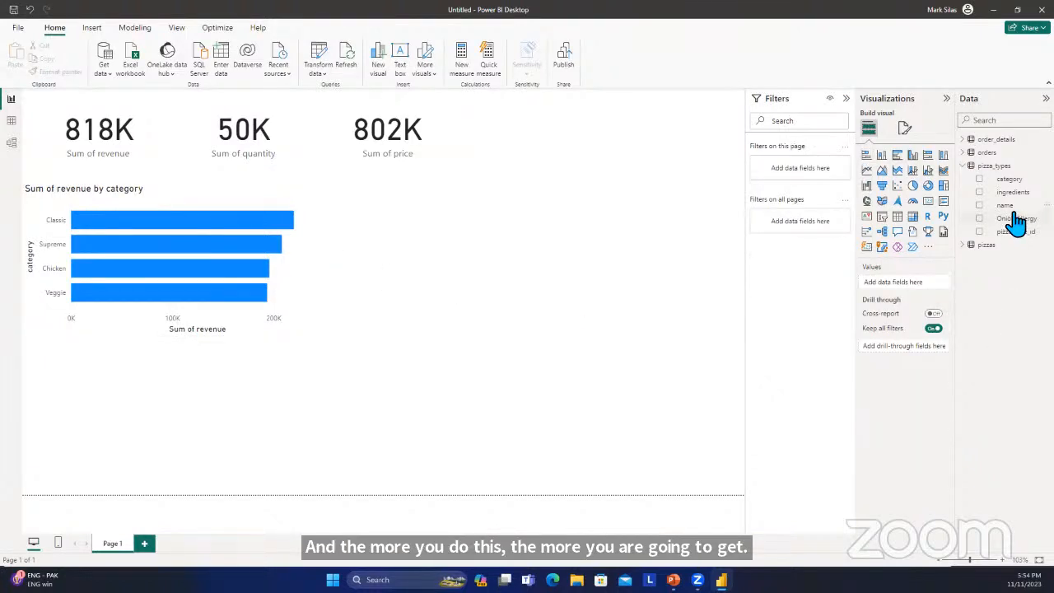
Insert a stacked column chart below the category chart showing the sum of revenue by size, both from order_details.
{"action": "left_click", "coordinate": [963, 167]}
{"action": "left_click", "coordinate": [964, 167]}
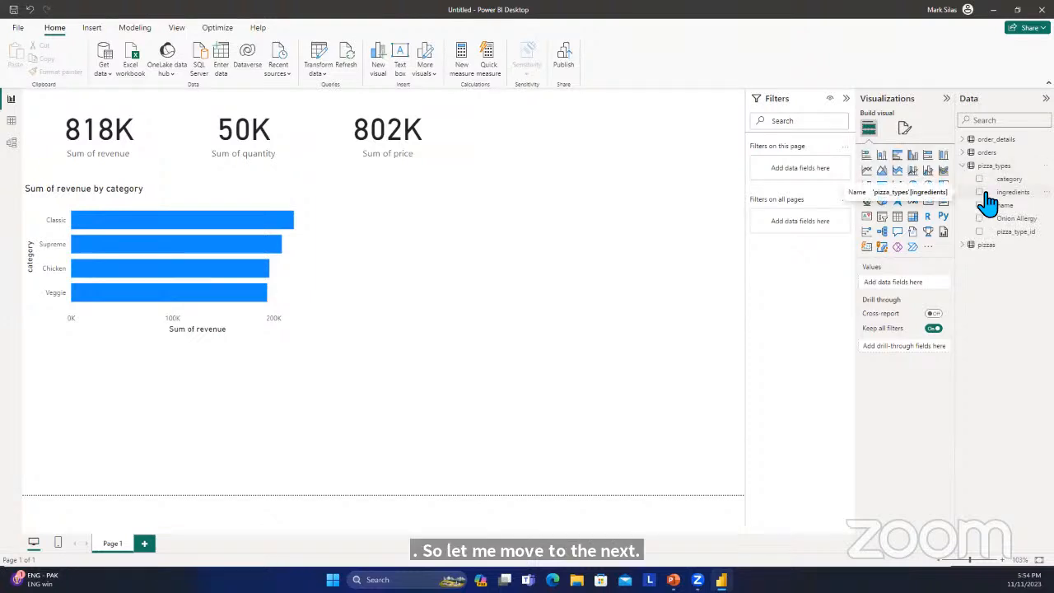
{"action": "left_click", "coordinate": [964, 165]}
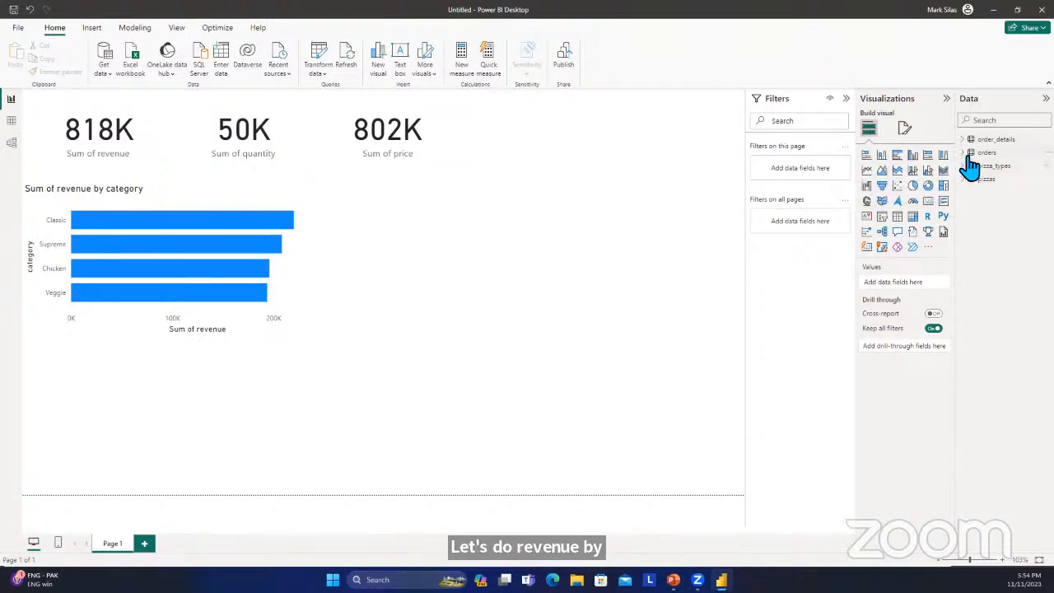
{"action": "left_click", "coordinate": [969, 153]}
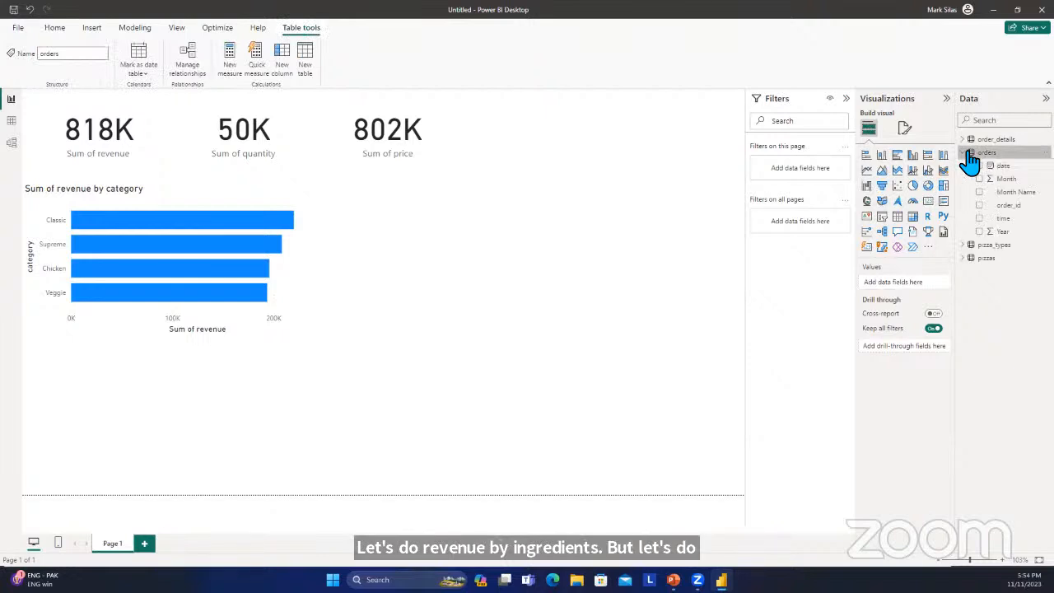
{"action": "left_click", "coordinate": [970, 142]}
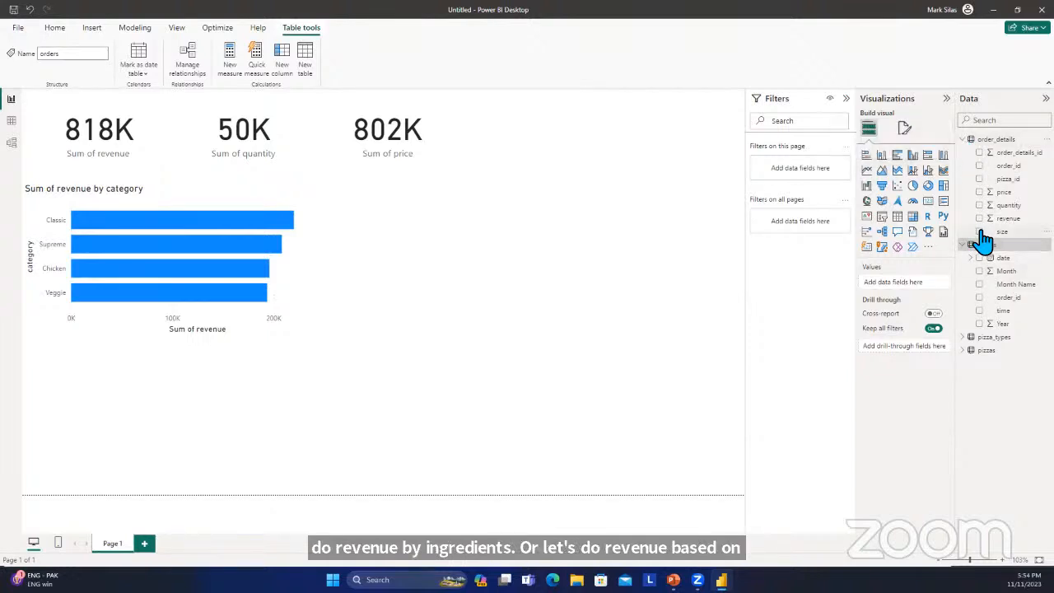
{"action": "left_click", "coordinate": [661, 238]}
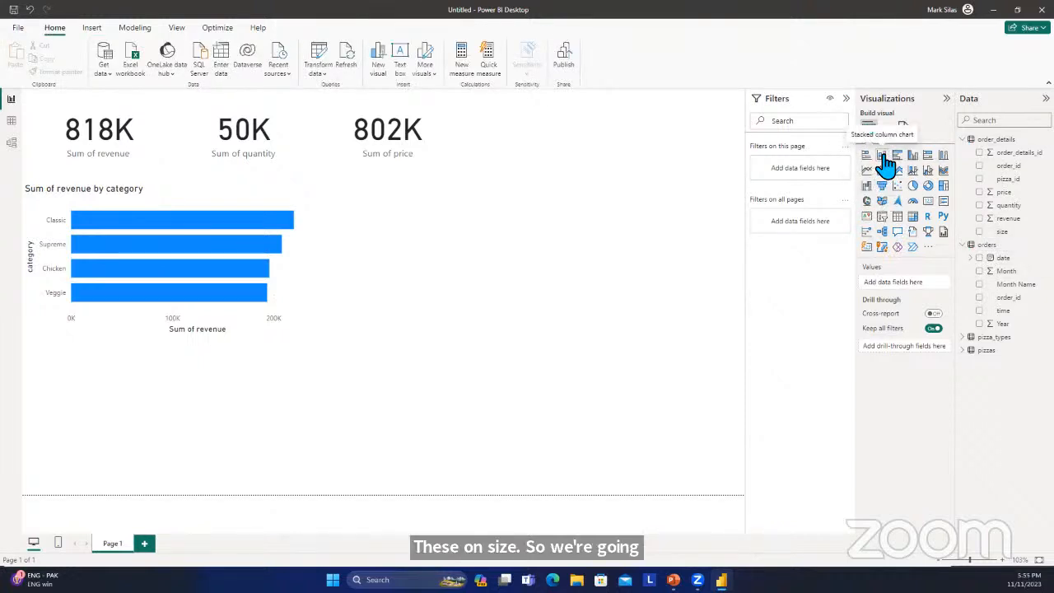
{"action": "left_click", "coordinate": [883, 160]}
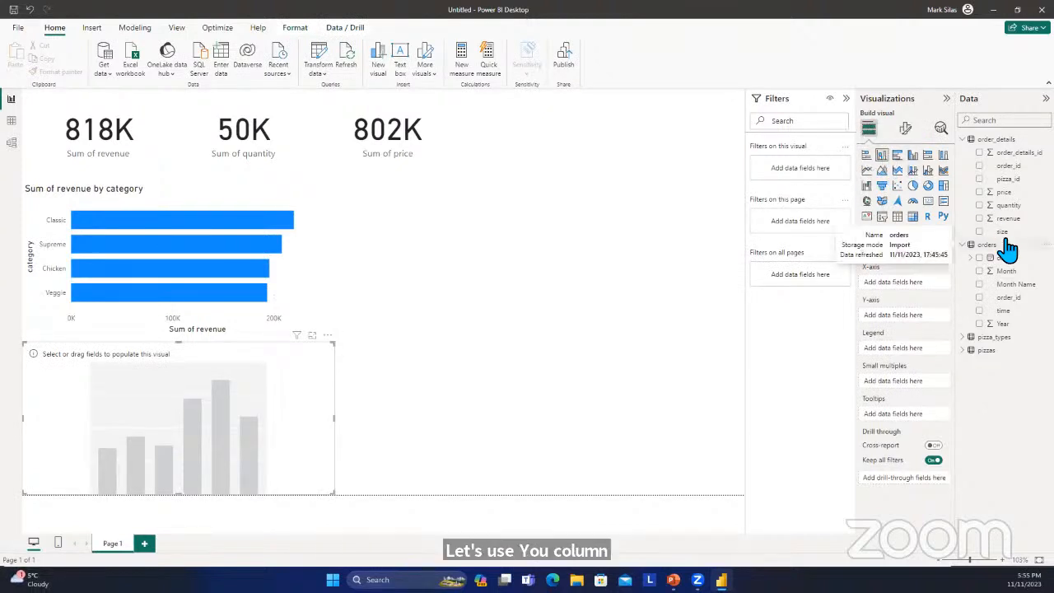
{"action": "left_click", "coordinate": [980, 219]}
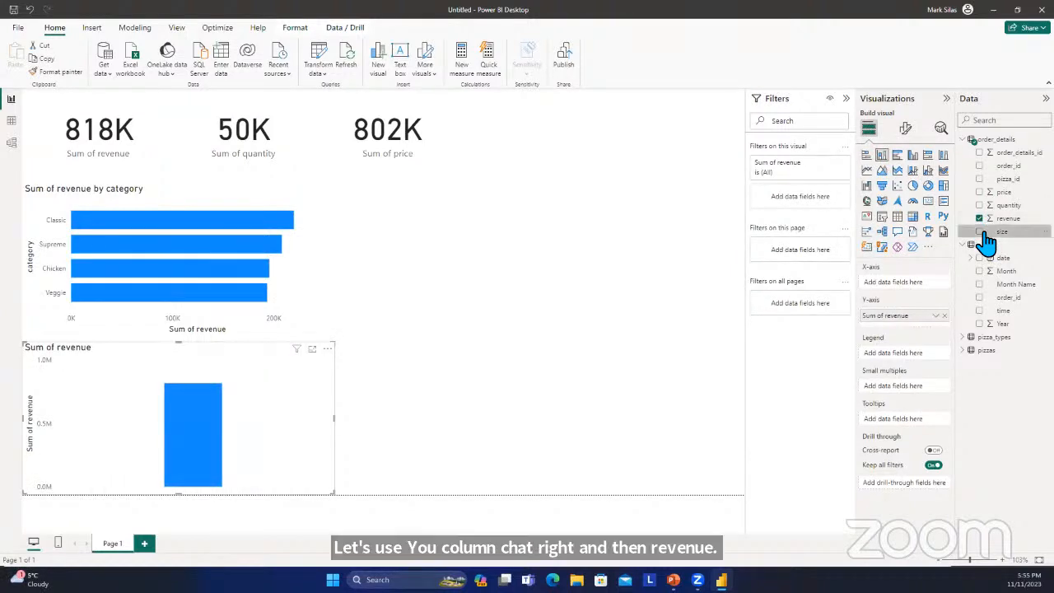
{"action": "left_click", "coordinate": [980, 232]}
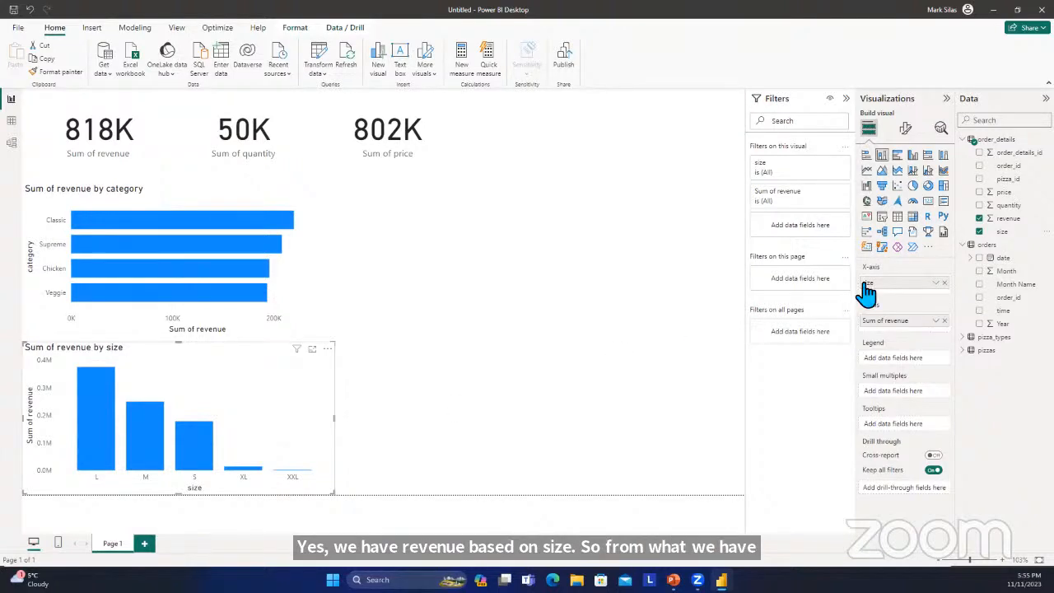
Set the Y-axis display units of the revenue-by-size column chart to Thousands.
{"action": "left_click", "coordinate": [905, 130]}
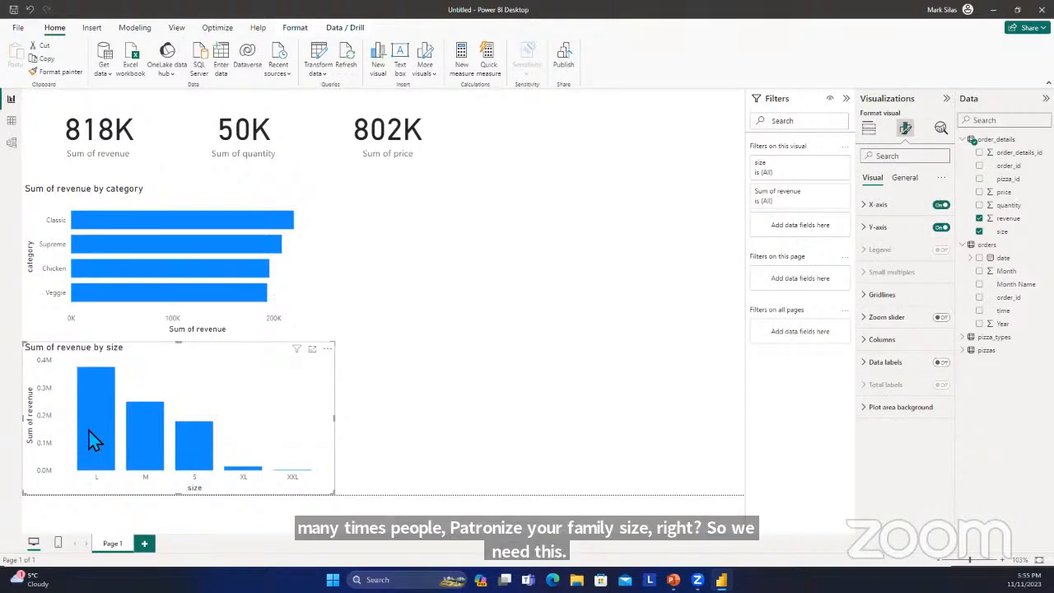
{"action": "mouse_move", "coordinate": [80, 435]}
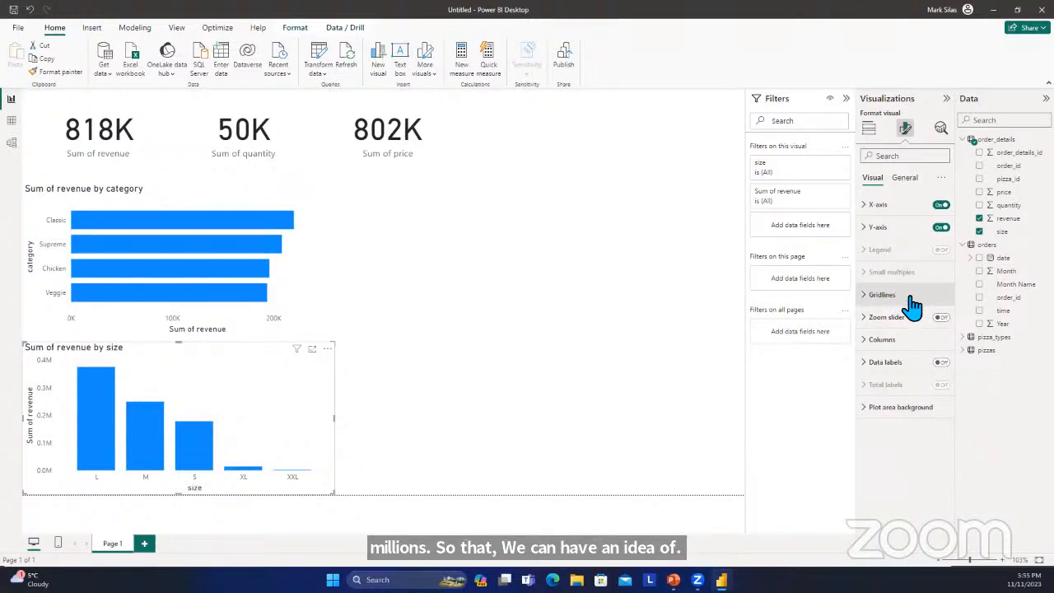
{"action": "left_click", "coordinate": [874, 230]}
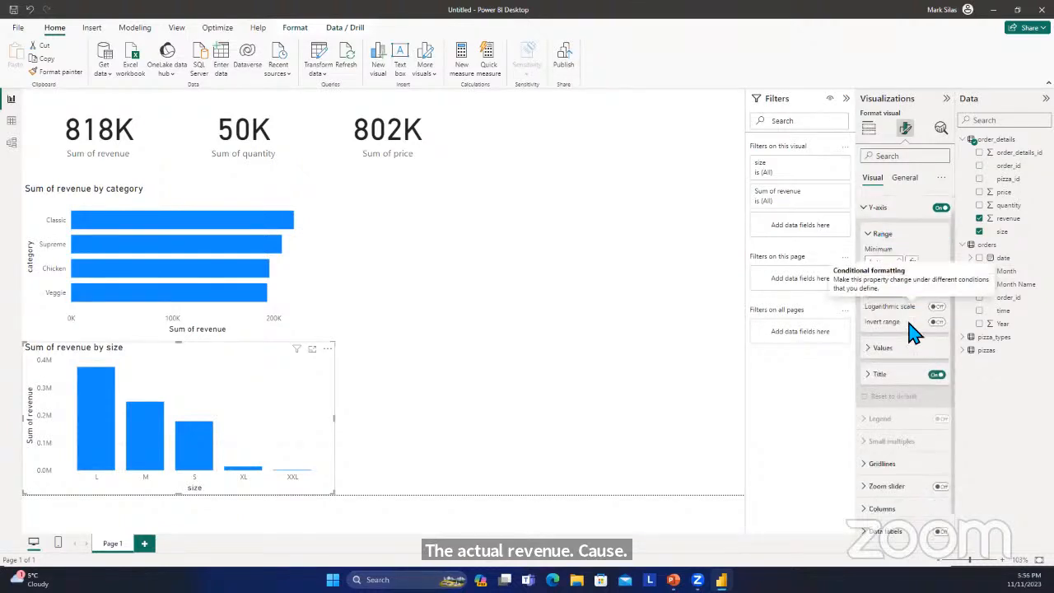
{"action": "scroll", "coordinate": [909, 336], "scroll_direction": "down", "scroll_amount": 1}
{"action": "left_click", "coordinate": [880, 315]}
{"action": "scroll", "coordinate": [898, 337], "scroll_direction": "down", "scroll_amount": 2}
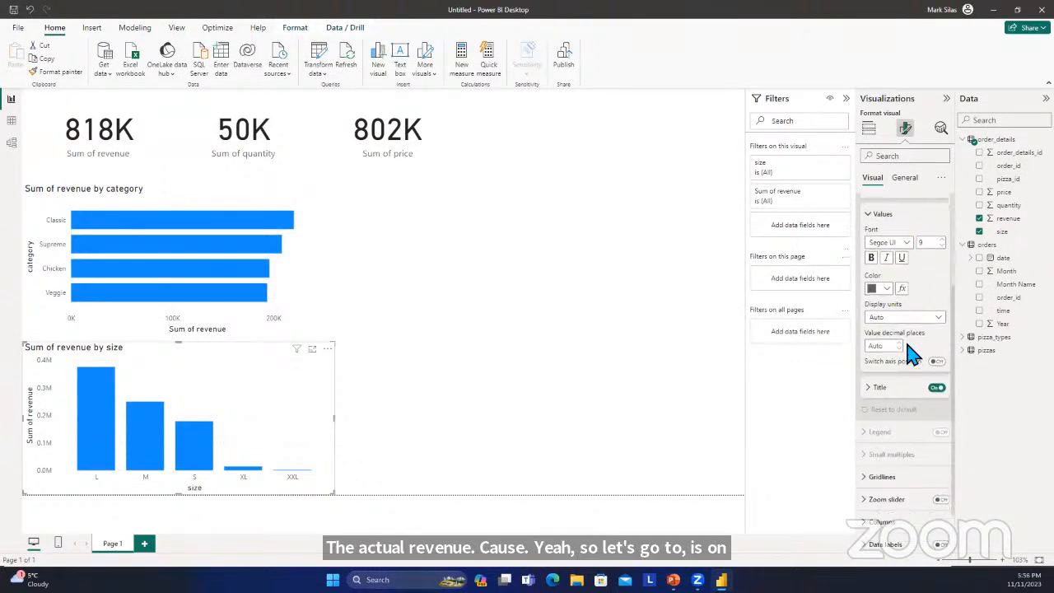
{"action": "left_click", "coordinate": [893, 341]}
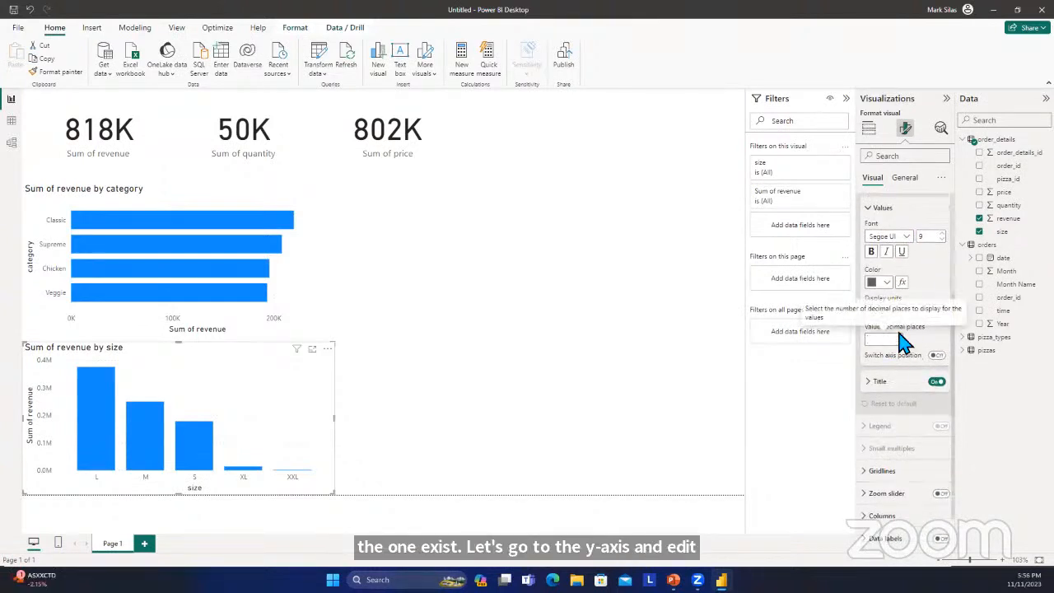
{"action": "left_click", "coordinate": [914, 311]}
{"action": "left_click", "coordinate": [901, 312]}
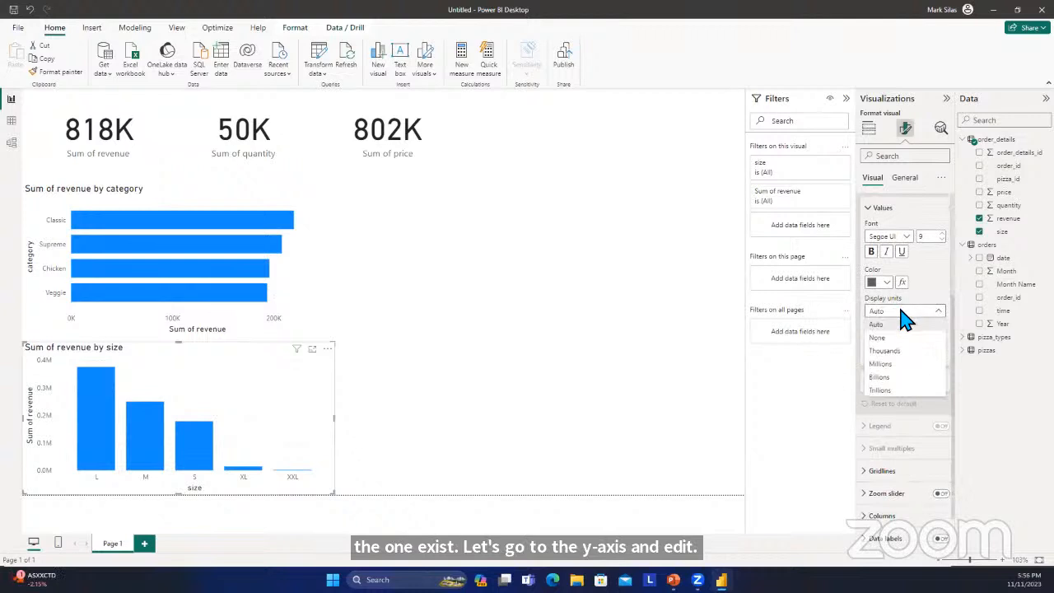
{"action": "left_click", "coordinate": [900, 349]}
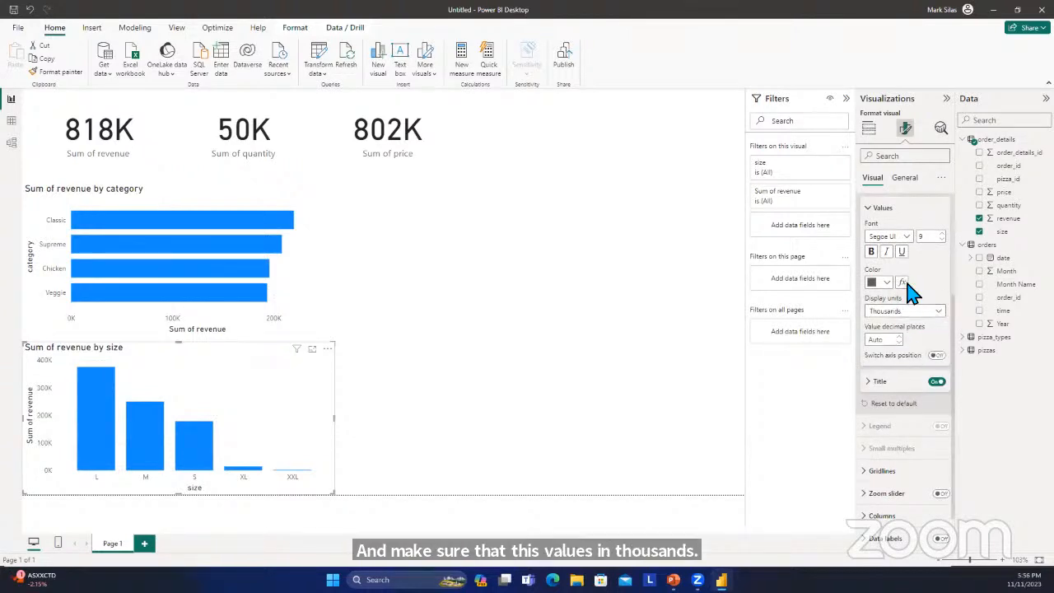
{"action": "left_click", "coordinate": [880, 211]}
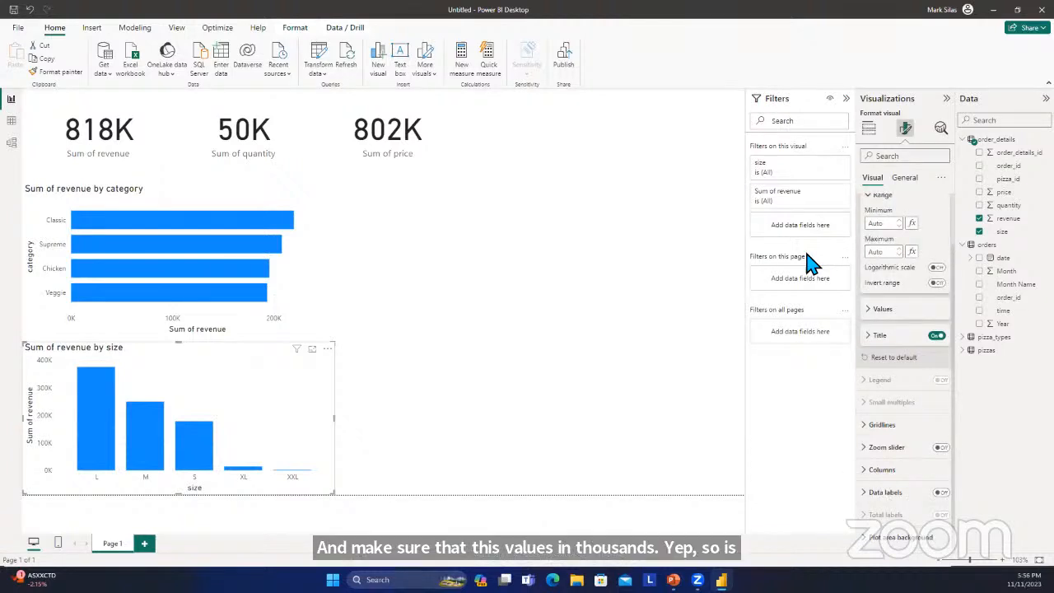
{"action": "left_click", "coordinate": [690, 319]}
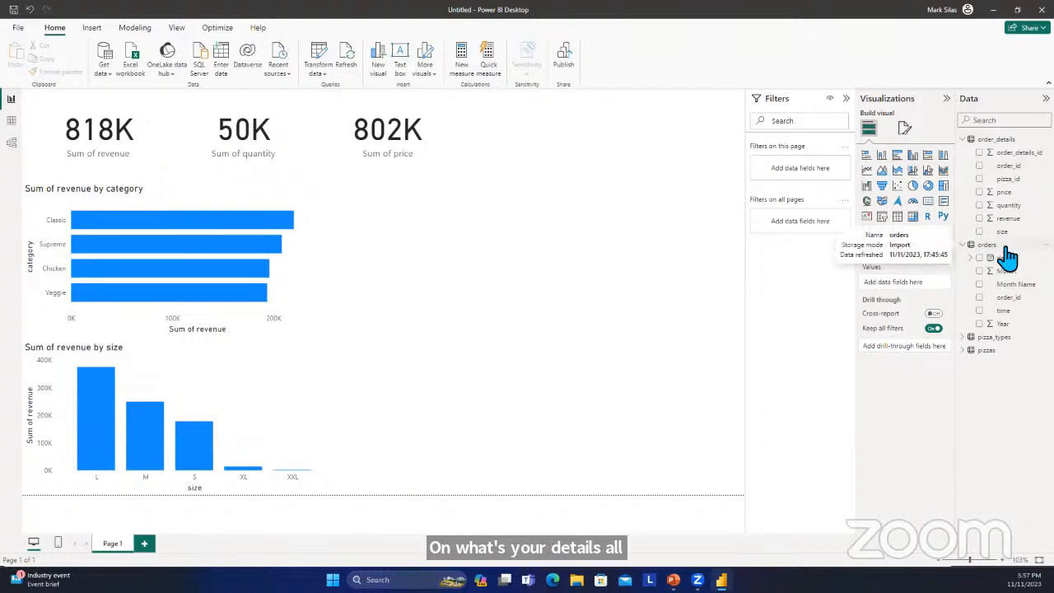
Add a clustered column chart with the sum of revenue from order_details by the Month Name field of orders.
{"action": "left_click", "coordinate": [982, 206]}
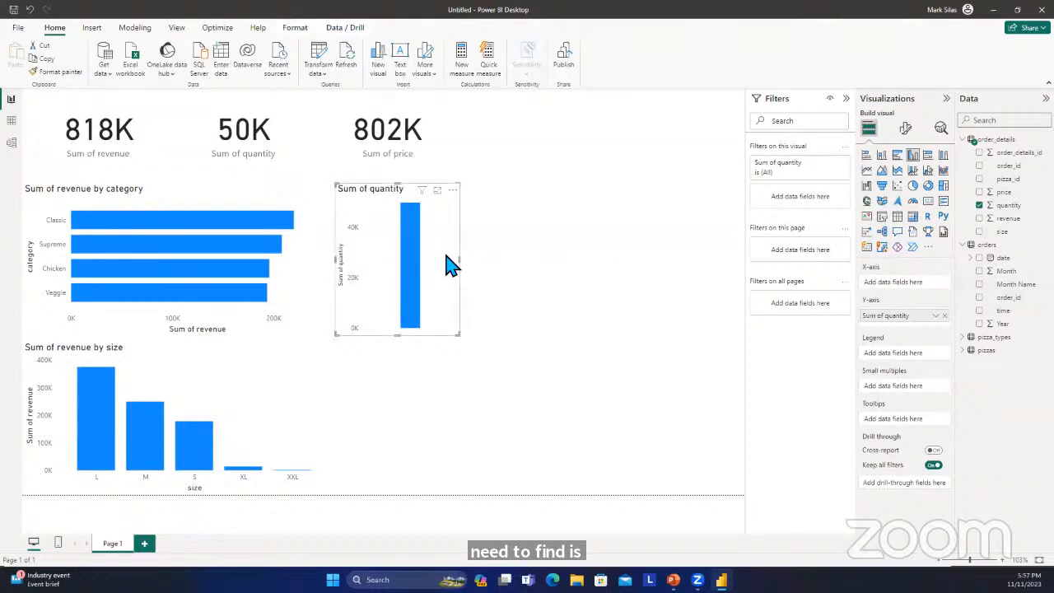
{"action": "key", "text": "Delete"}
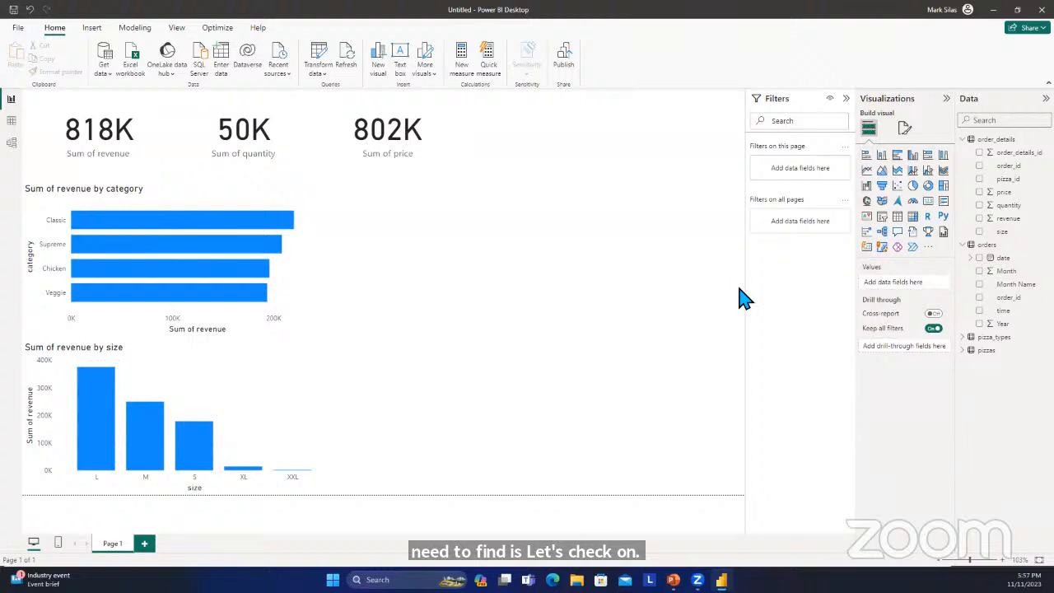
{"action": "left_click", "coordinate": [979, 219]}
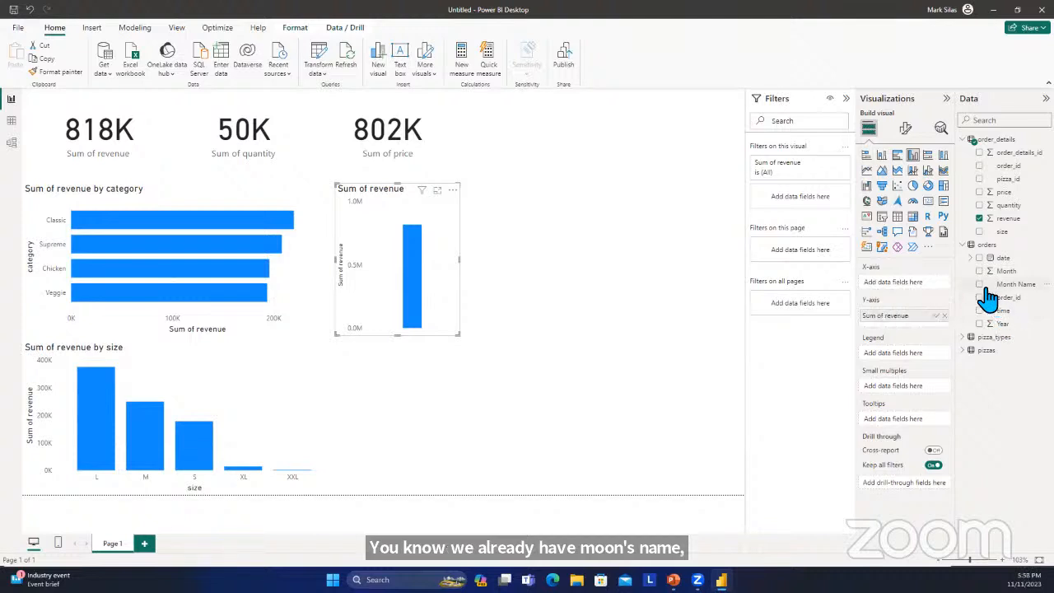
{"action": "left_click", "coordinate": [979, 284]}
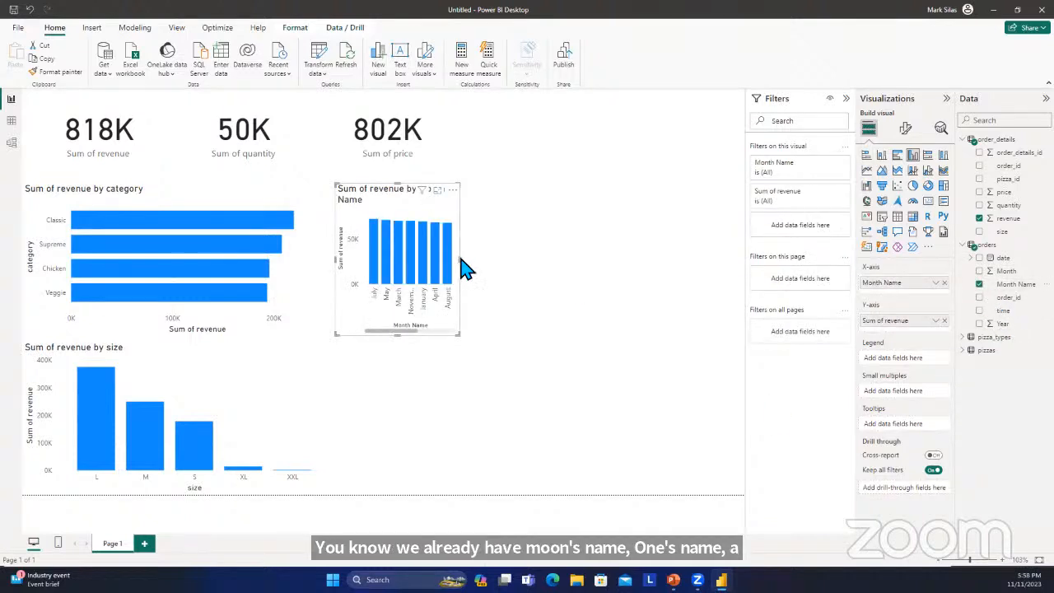
Widen the revenue-by-month chart until all twelve months fit and place it beside the revenue-by-size chart.
{"action": "left_click_drag", "start_coordinate": [462, 265], "coordinate": [723, 278]}
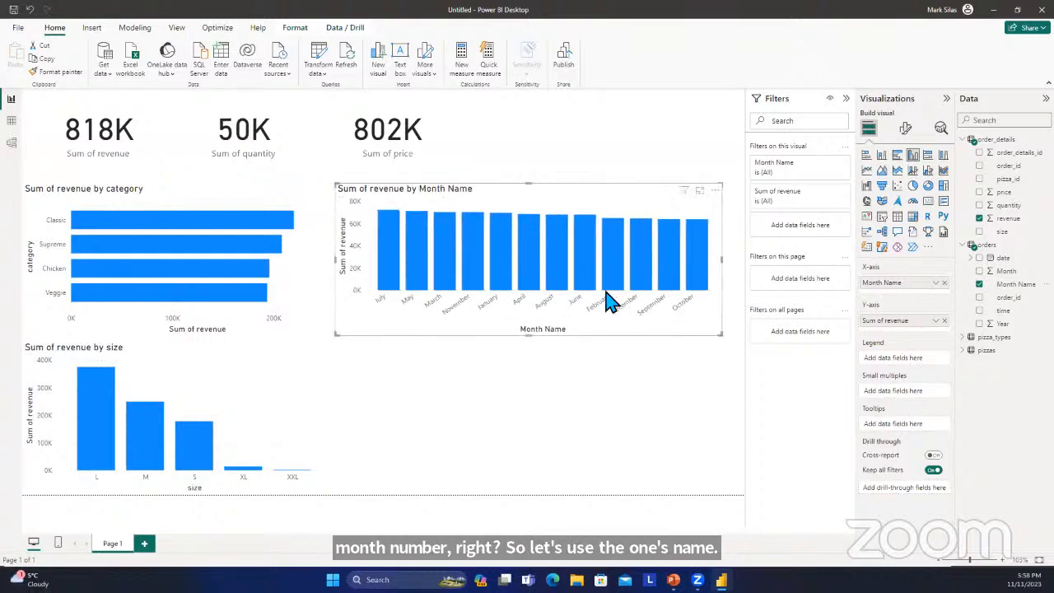
{"action": "left_click_drag", "start_coordinate": [552, 288], "coordinate": [630, 447]}
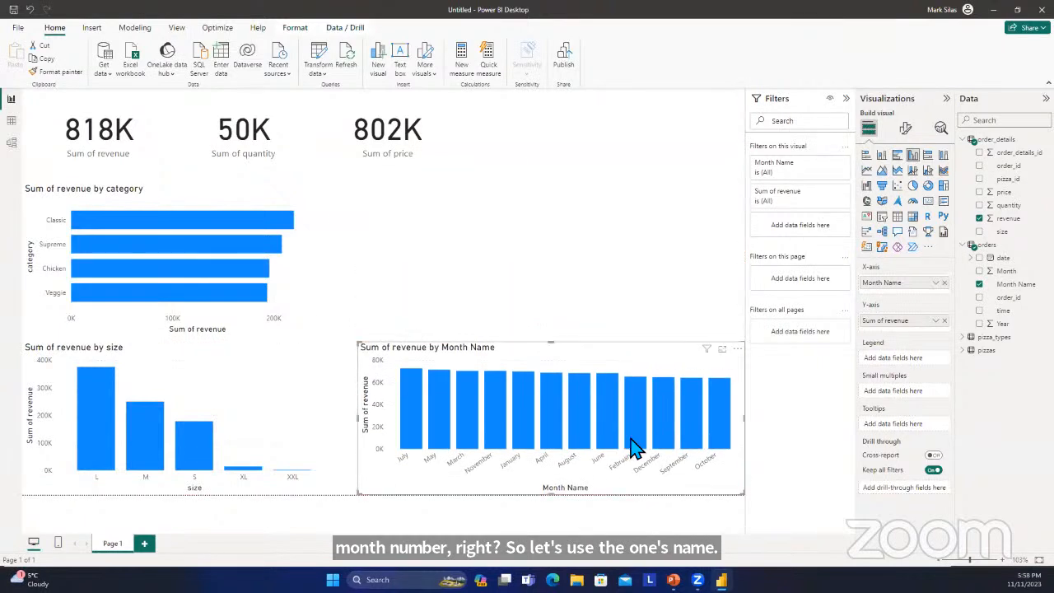
{"action": "left_click", "coordinate": [601, 300]}
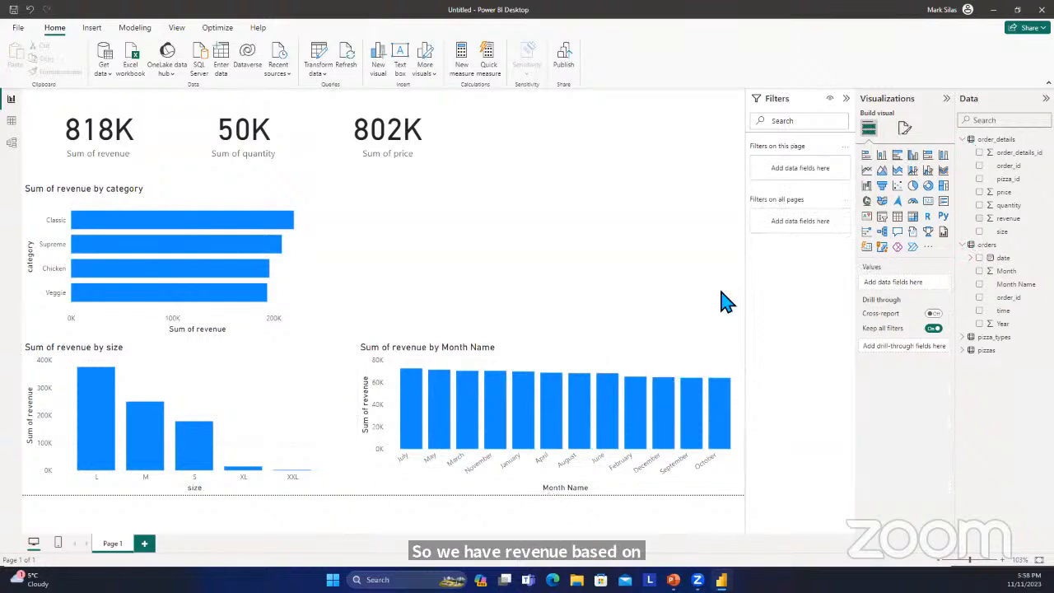
Try 100% stacked column, clustered bar and stacked bar types for the revenue-by-month chart, and settle on an area chart.
{"action": "left_click", "coordinate": [617, 360]}
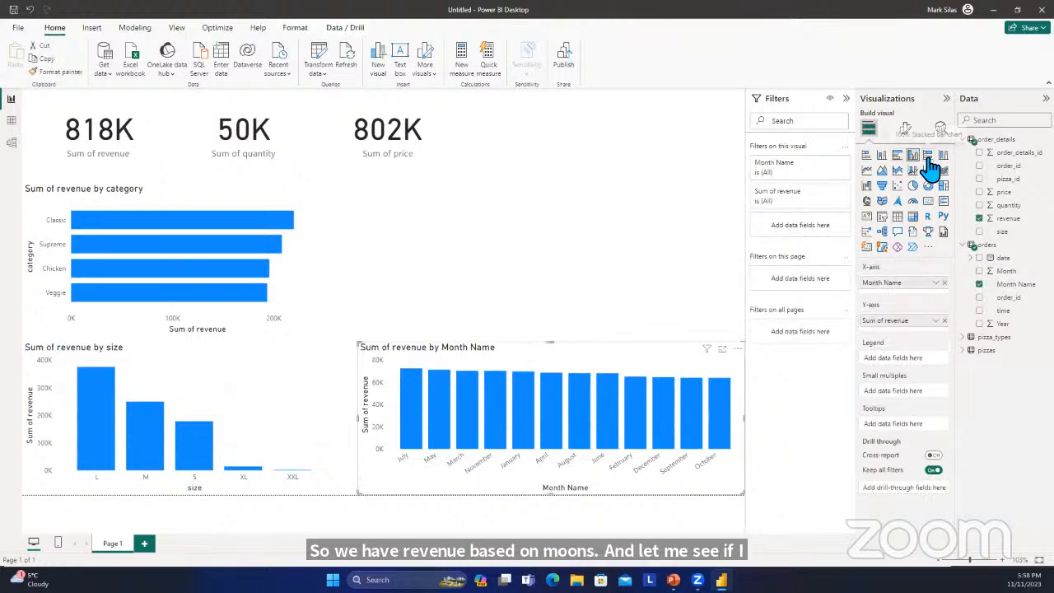
{"action": "left_click", "coordinate": [928, 158]}
{"action": "left_click", "coordinate": [943, 158]}
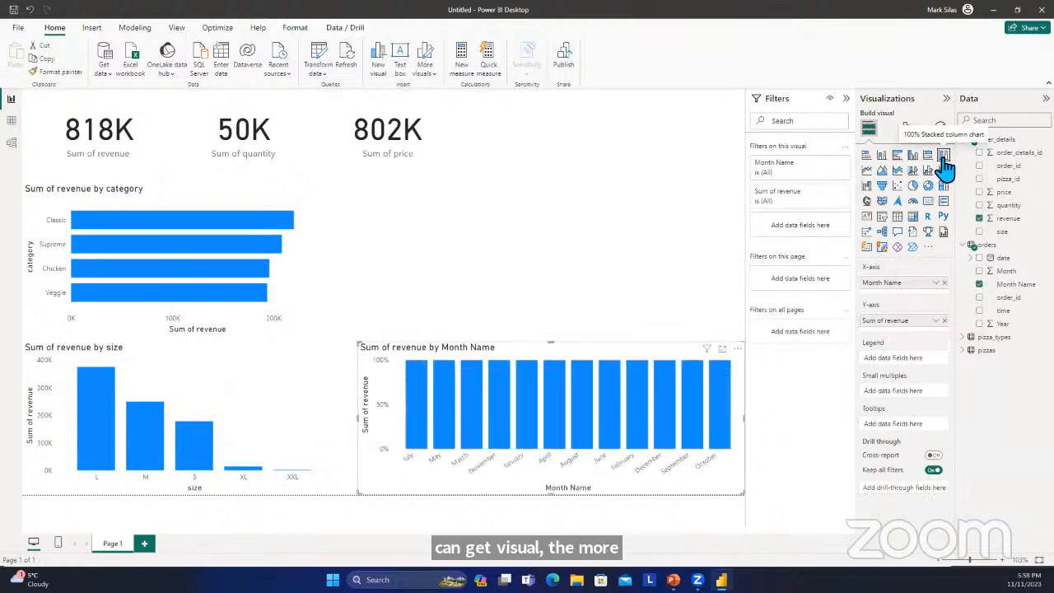
{"action": "left_click", "coordinate": [897, 156]}
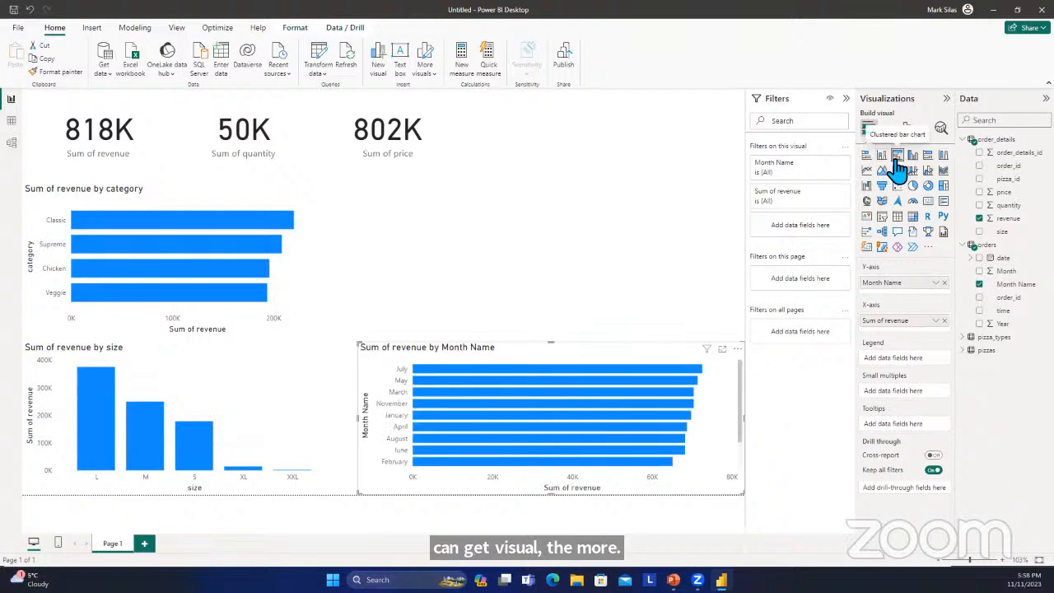
{"action": "left_click", "coordinate": [882, 156]}
{"action": "left_click", "coordinate": [869, 158]}
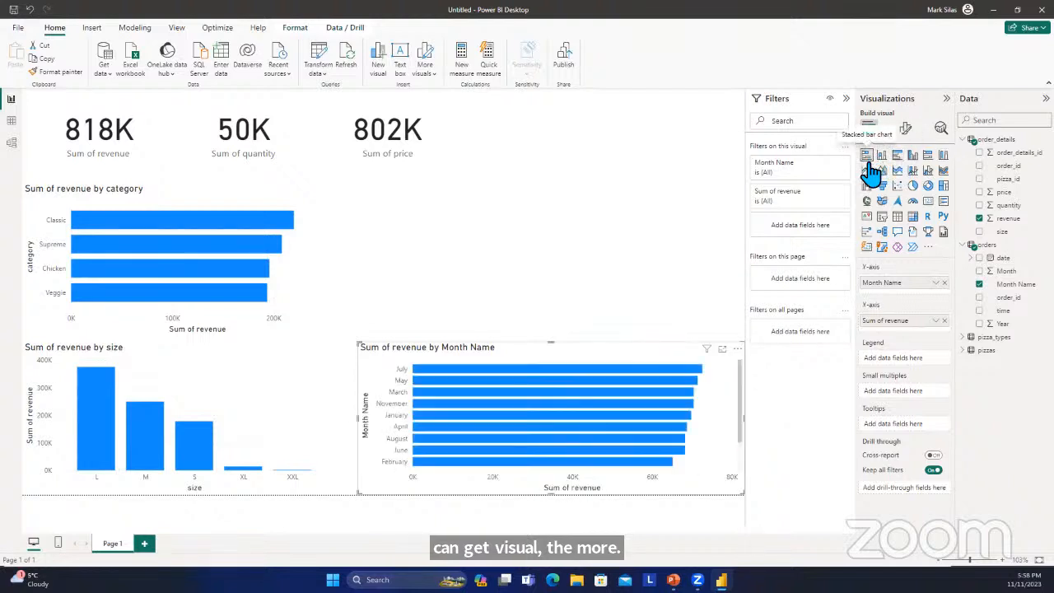
{"action": "left_click", "coordinate": [883, 173]}
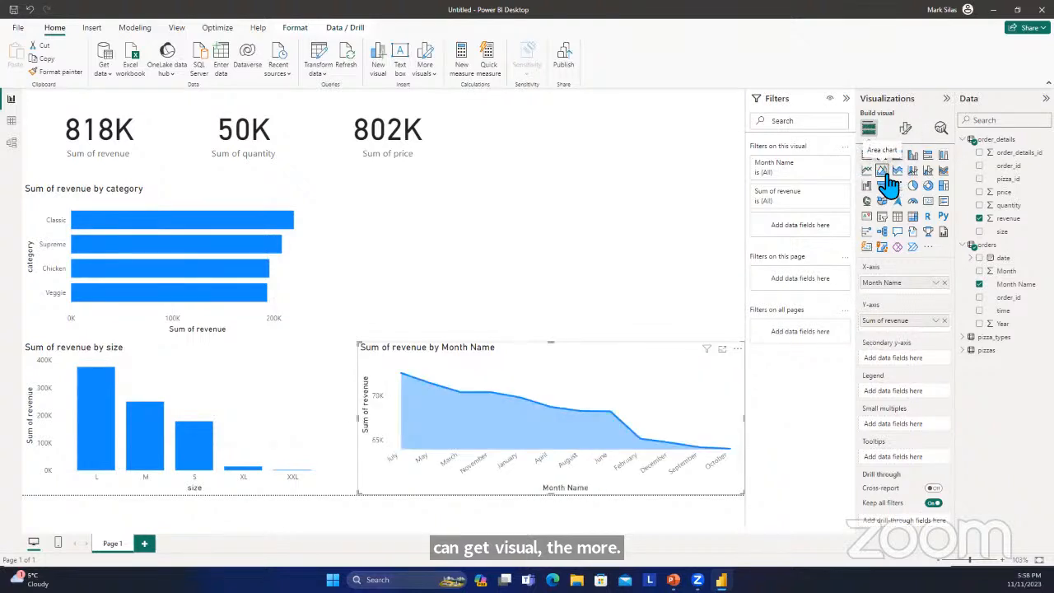
{"action": "left_click", "coordinate": [420, 247]}
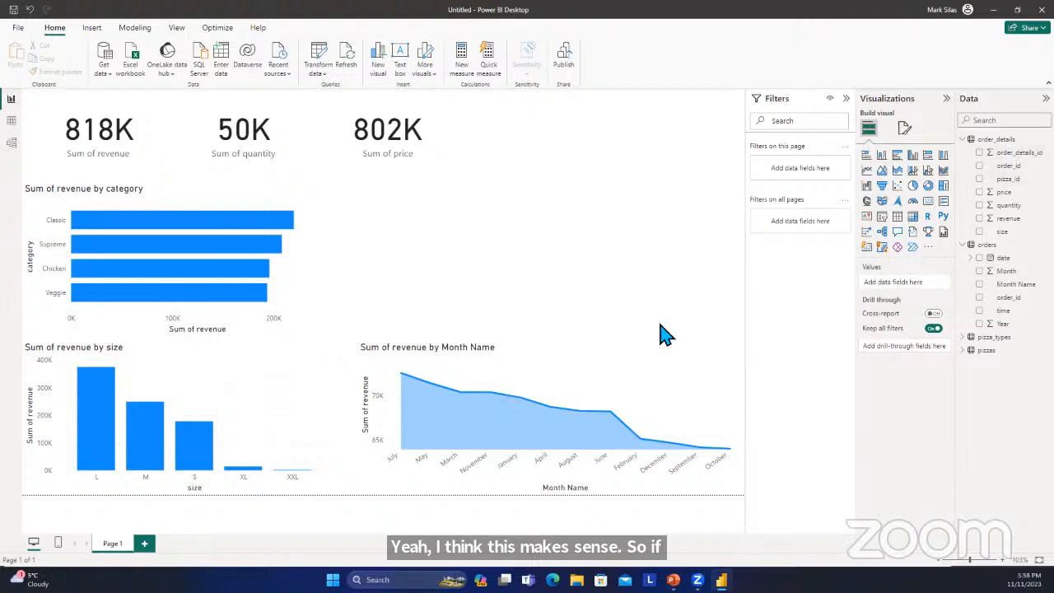
Inspect the revenue values at the highest and lowest months of the revenue-by-month area chart.
{"action": "left_click", "coordinate": [640, 395]}
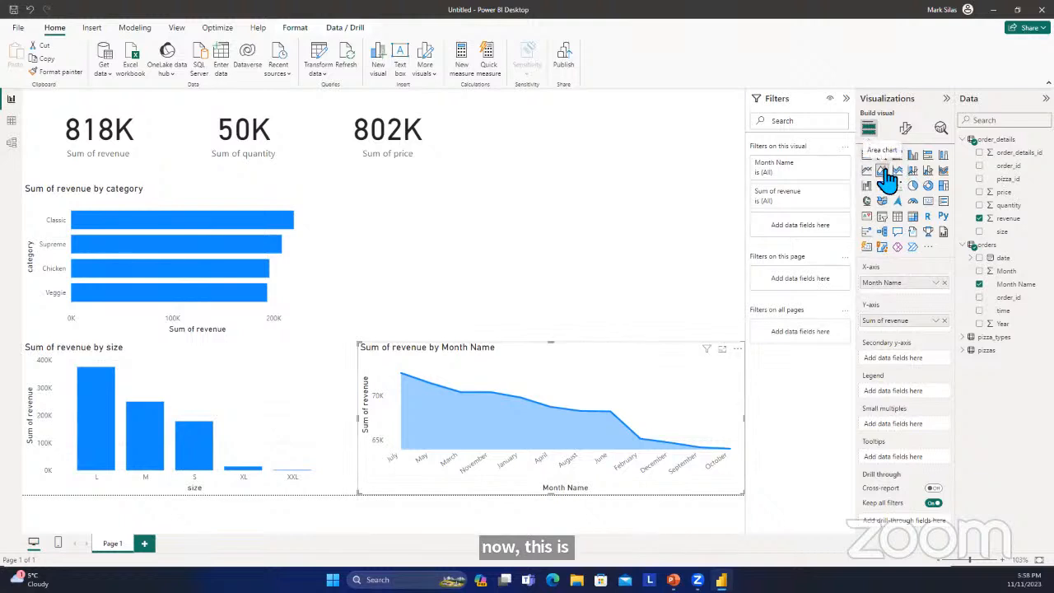
{"action": "left_click", "coordinate": [677, 236]}
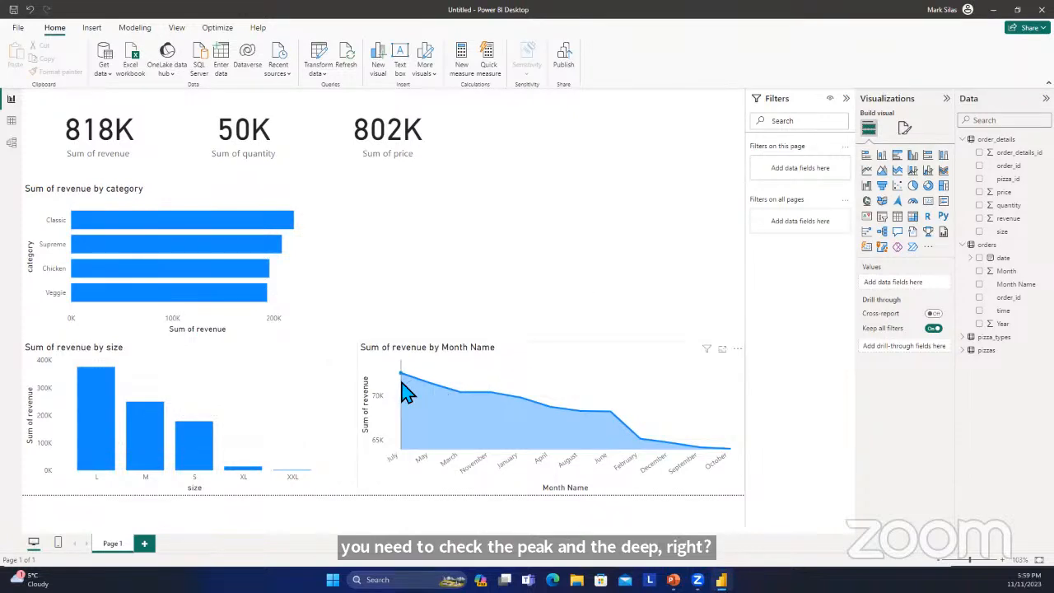
{"action": "mouse_move", "coordinate": [403, 385]}
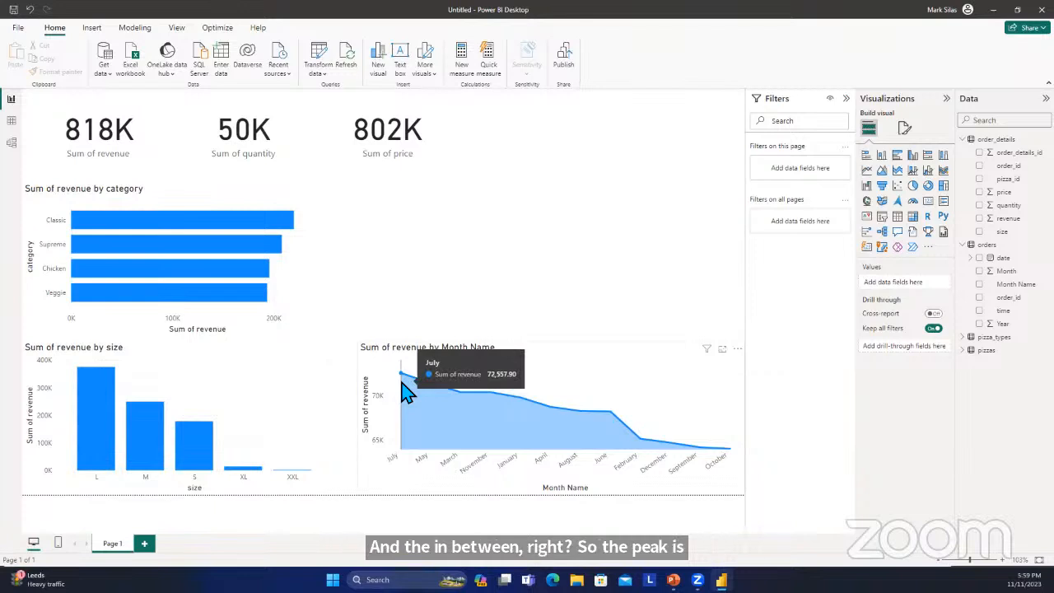
{"action": "left_click", "coordinate": [403, 391]}
{"action": "left_click", "coordinate": [455, 310]}
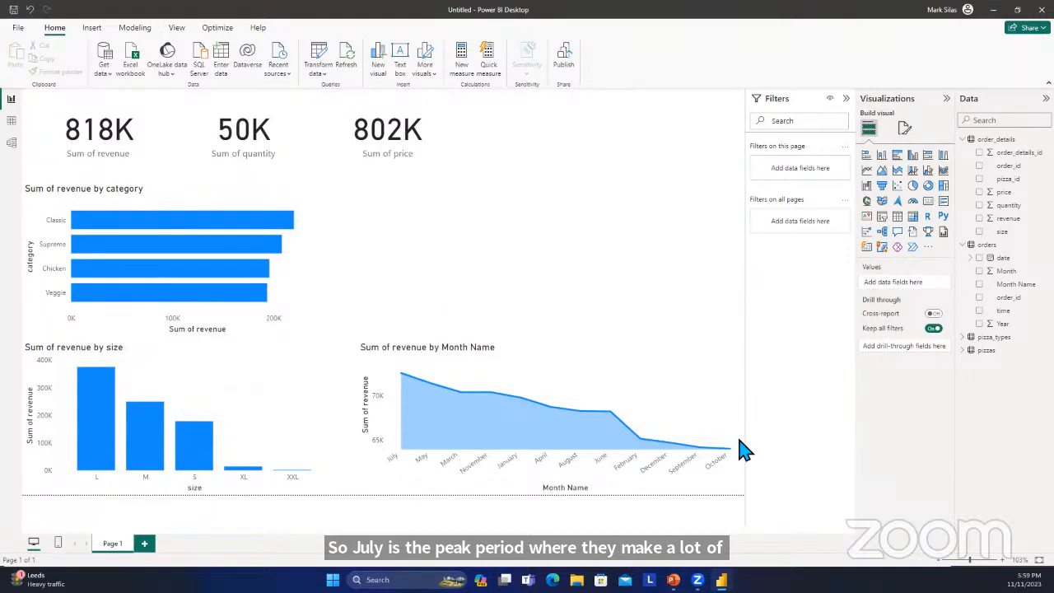
{"action": "mouse_move", "coordinate": [730, 459]}
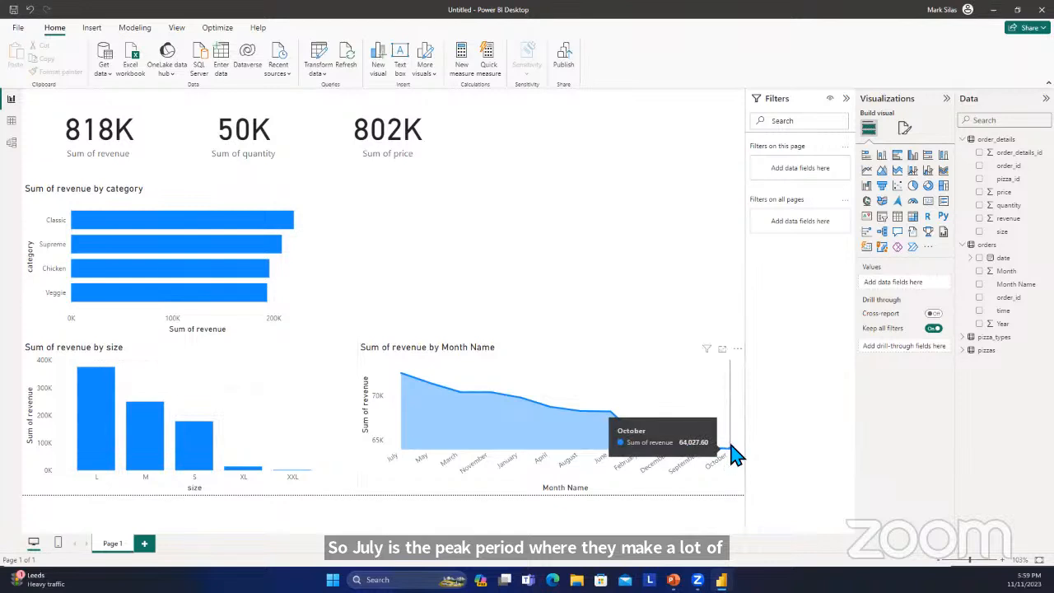
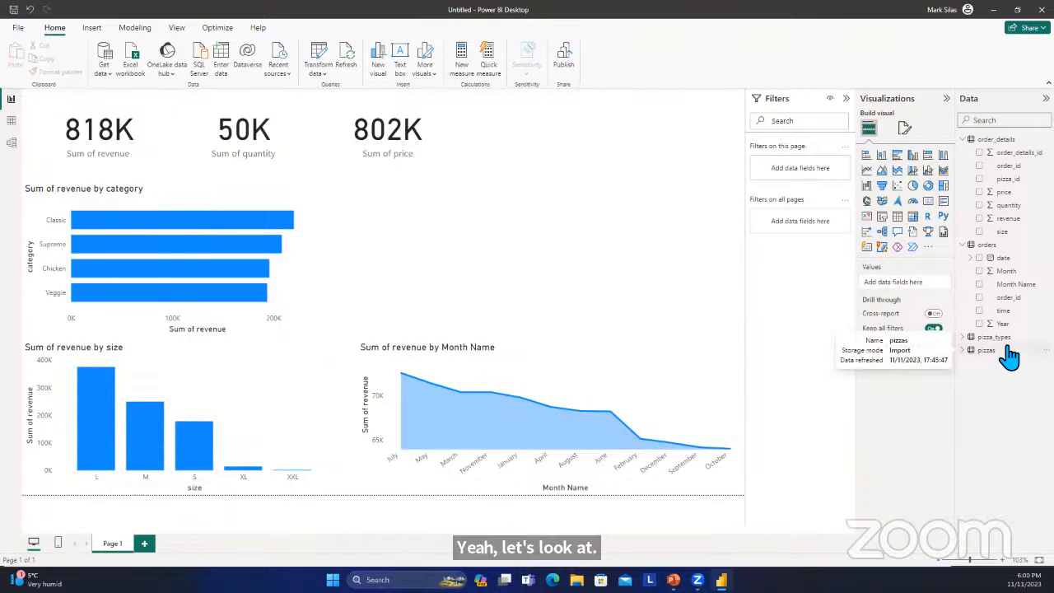
Add a clustered column chart with revenue from order_details and Year from orders, and widen it across the space above the revenue-by-month chart.
{"action": "left_click", "coordinate": [980, 219]}
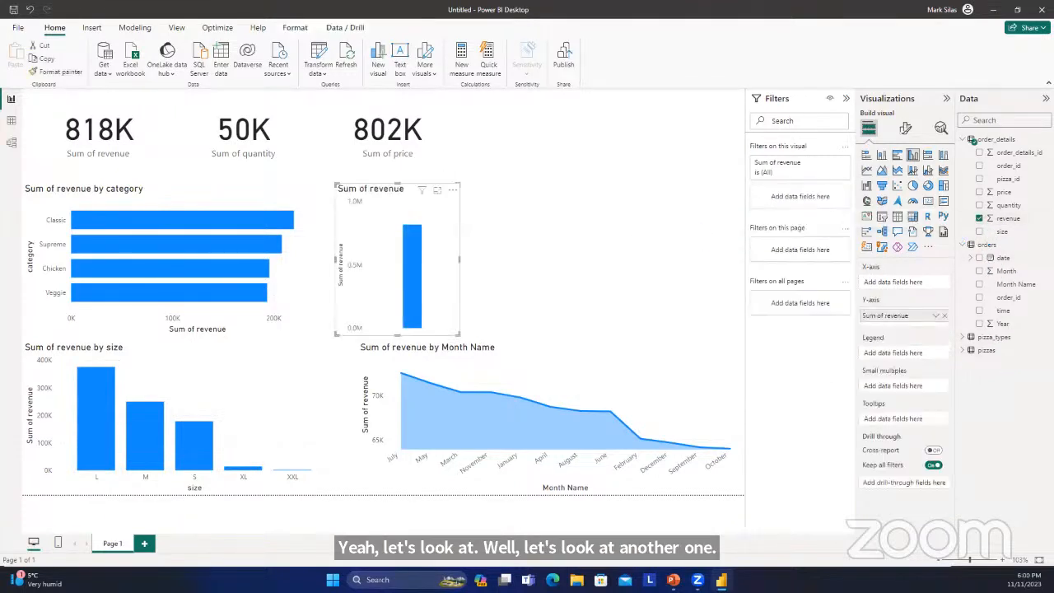
{"action": "left_click", "coordinate": [977, 325]}
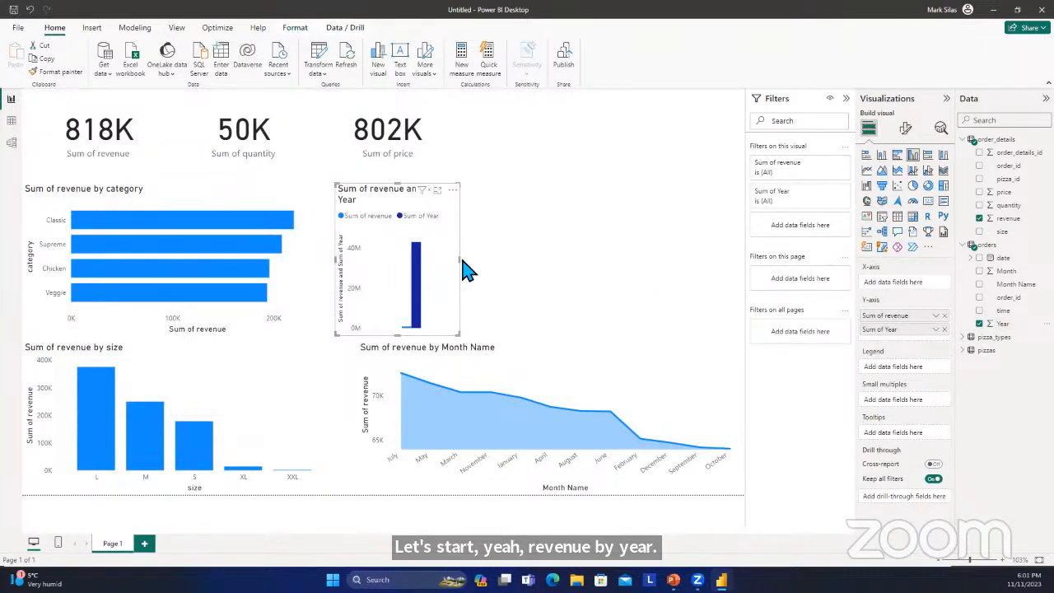
{"action": "left_click_drag", "start_coordinate": [460, 262], "coordinate": [710, 284]}
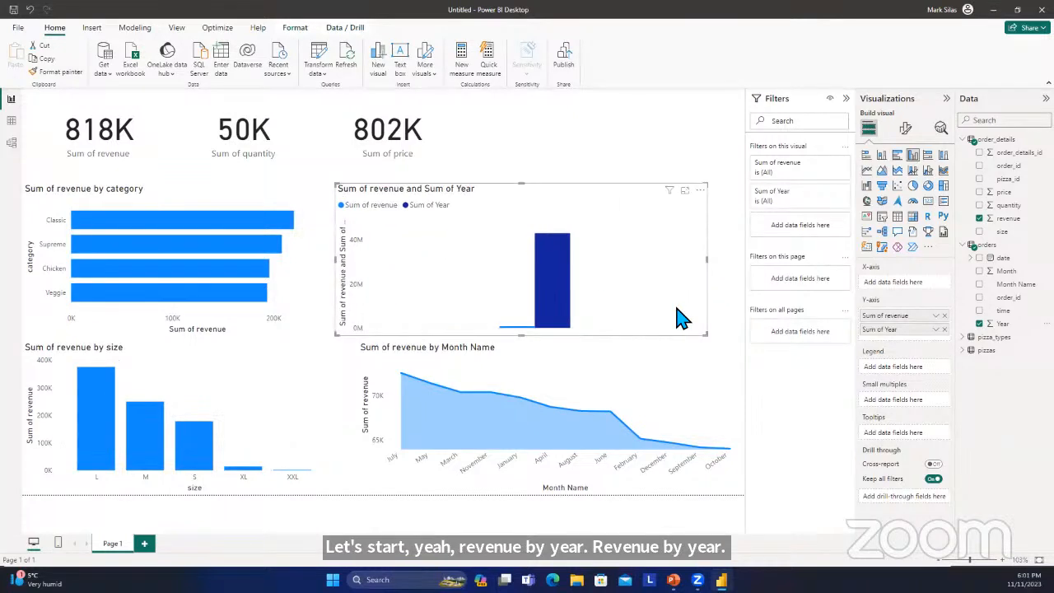
Change the revenue and Year chart to a stacked column type and move Year from the y-axis to the x-axis.
{"action": "left_click", "coordinate": [897, 157]}
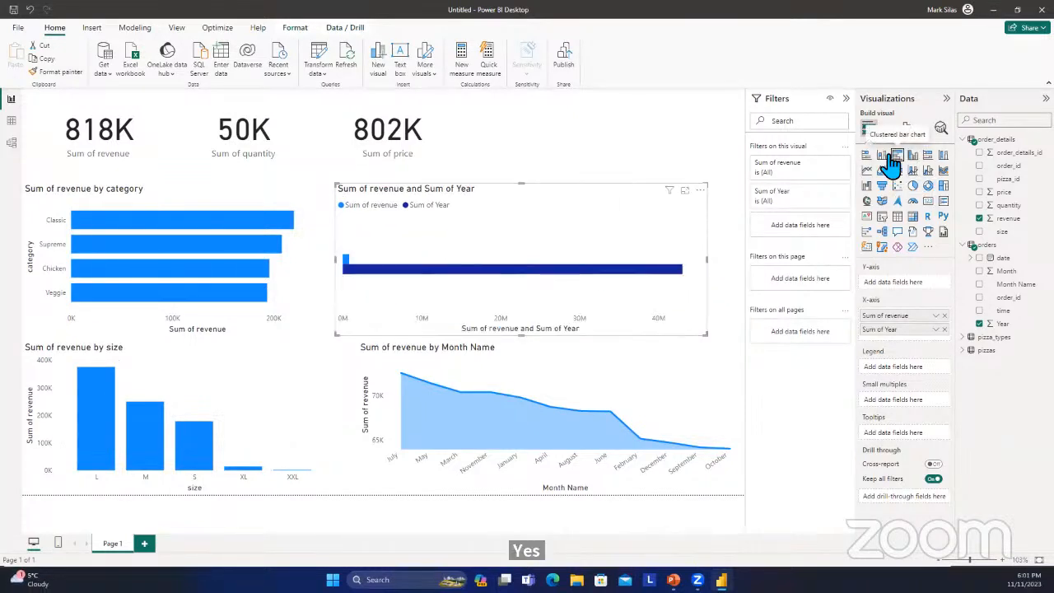
{"action": "left_click", "coordinate": [884, 158]}
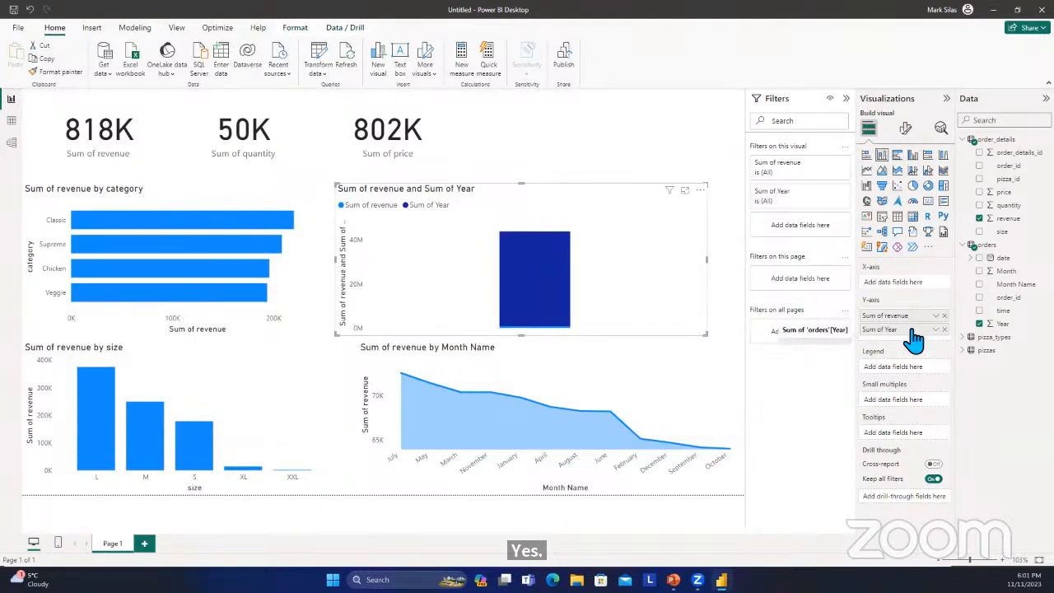
{"action": "left_click_drag", "start_coordinate": [905, 318], "coordinate": [906, 364]}
{"action": "mouse_move", "coordinate": [891, 285]}
{"action": "left_mouse_down"}
{"action": "mouse_move", "coordinate": [904, 327]}
{"action": "mouse_move", "coordinate": [905, 290]}
{"action": "left_mouse_up"}
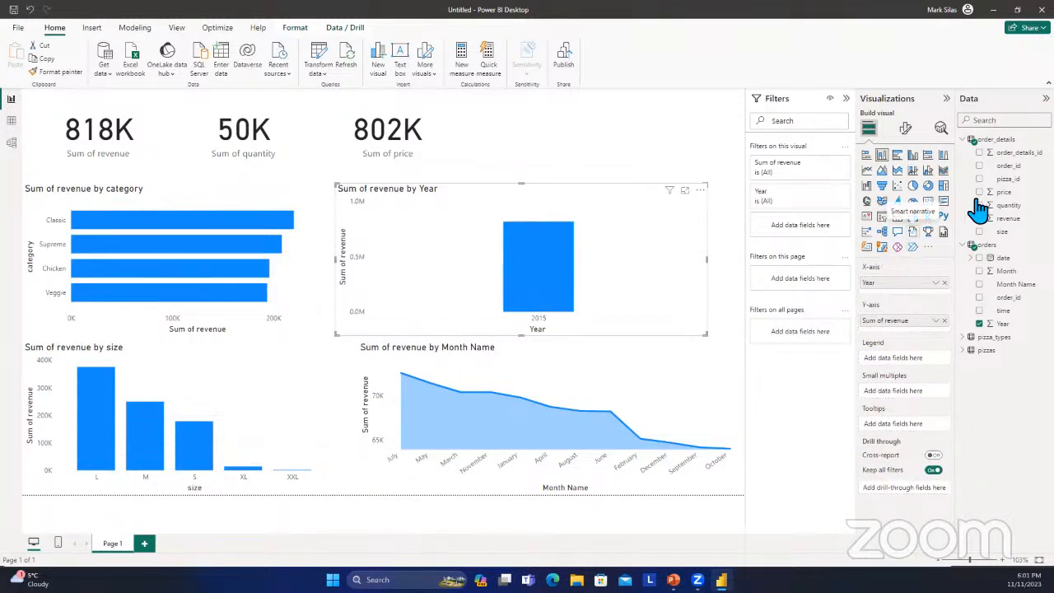
Try clustered bar, clustered column, 100% stacked bar and 100% stacked column types for the revenue-by-year chart.
{"action": "left_click", "coordinate": [898, 158]}
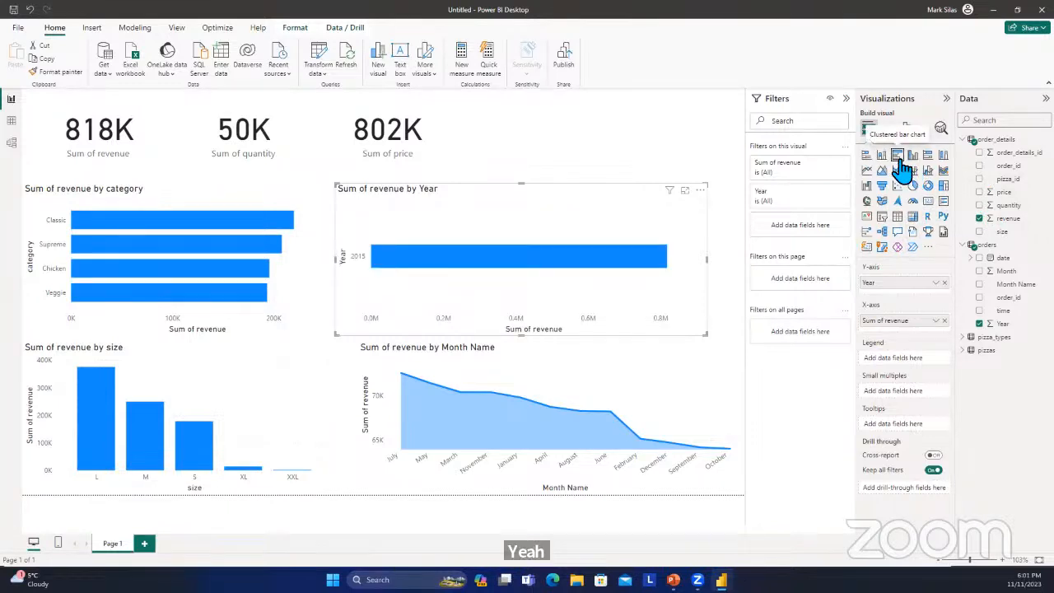
{"action": "left_click", "coordinate": [913, 155]}
{"action": "left_click", "coordinate": [929, 155]}
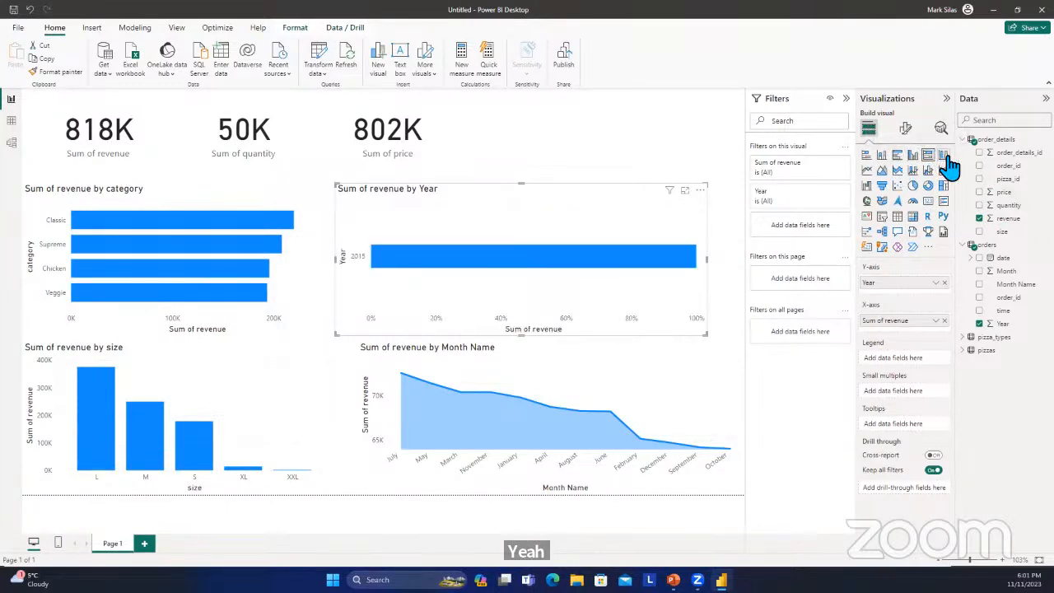
{"action": "left_click", "coordinate": [945, 158]}
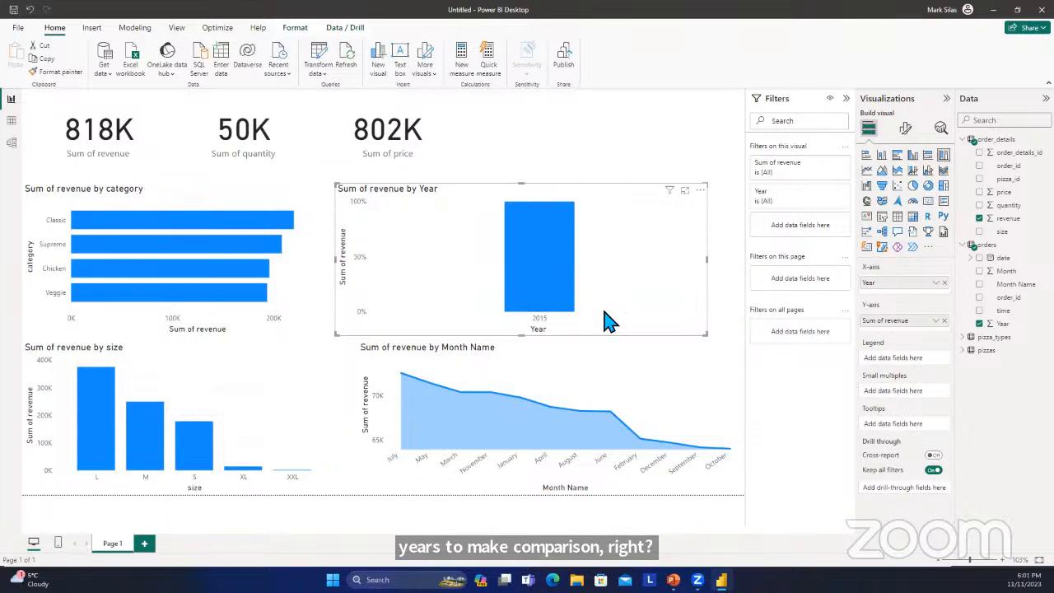
Nudge the revenue-by-year chart slightly upward and replace Year on its x-axis with the time field of orders.
{"action": "left_click_drag", "start_coordinate": [610, 320], "coordinate": [612, 313]}
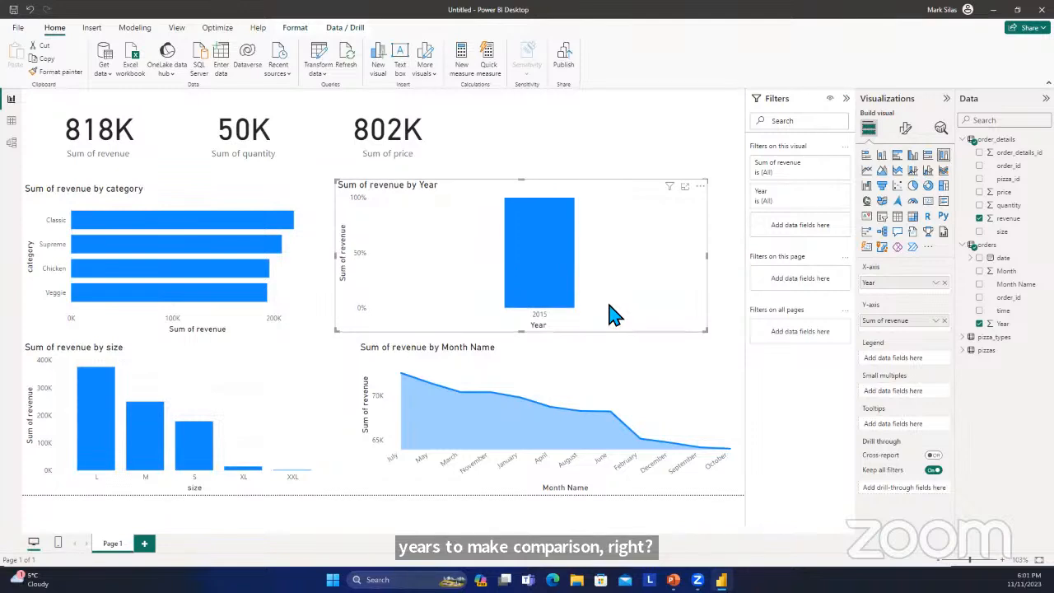
{"action": "left_click", "coordinate": [945, 283]}
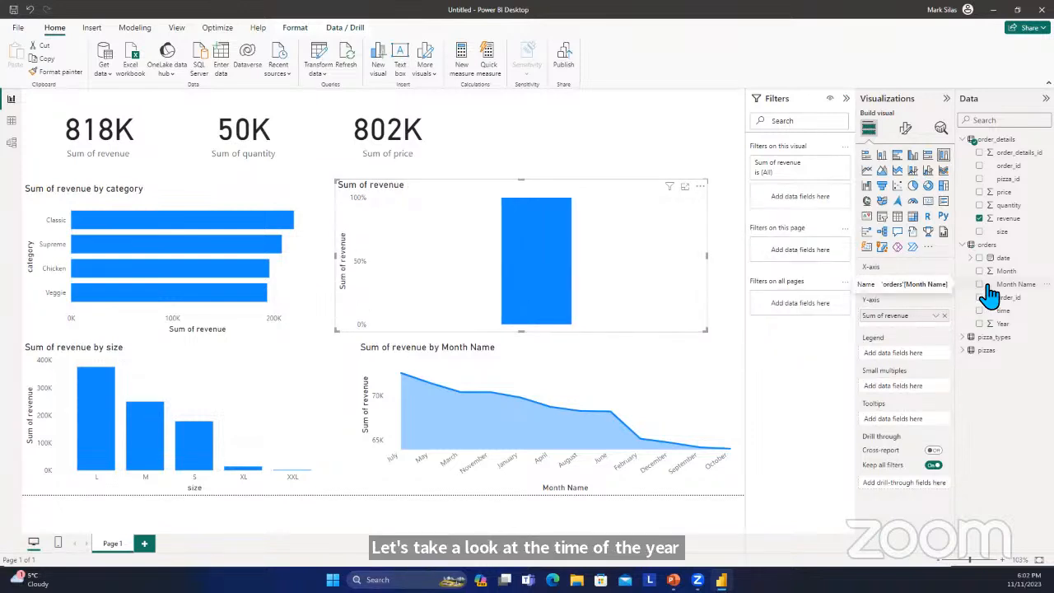
{"action": "left_click", "coordinate": [980, 311]}
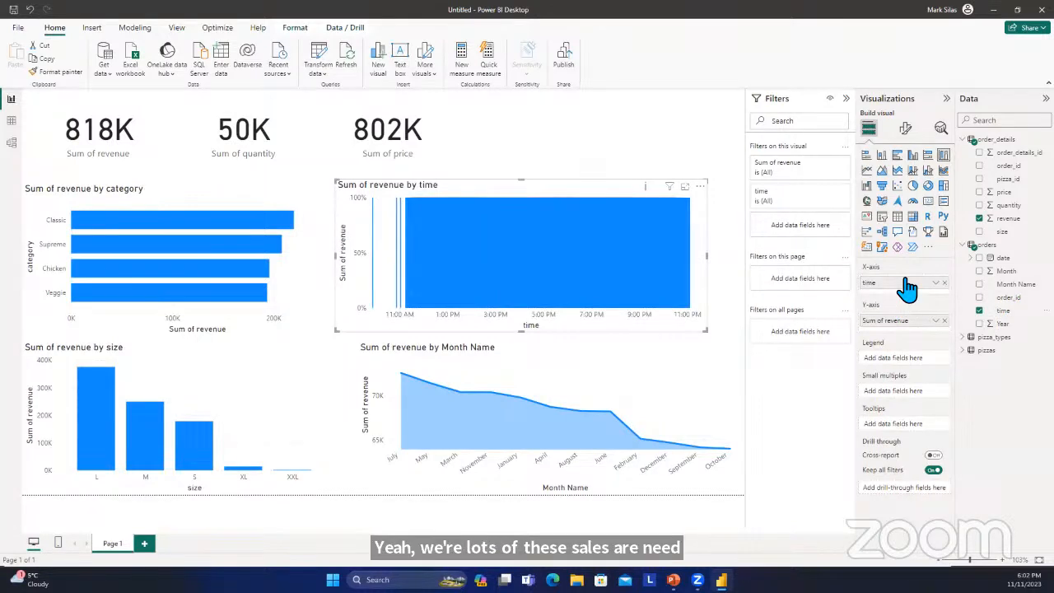
Try clustered column, stacked column, stacked bar, stacked area, line, line and clustered column, and ribbon types for the revenue-by-time chart.
{"action": "left_click", "coordinate": [910, 156]}
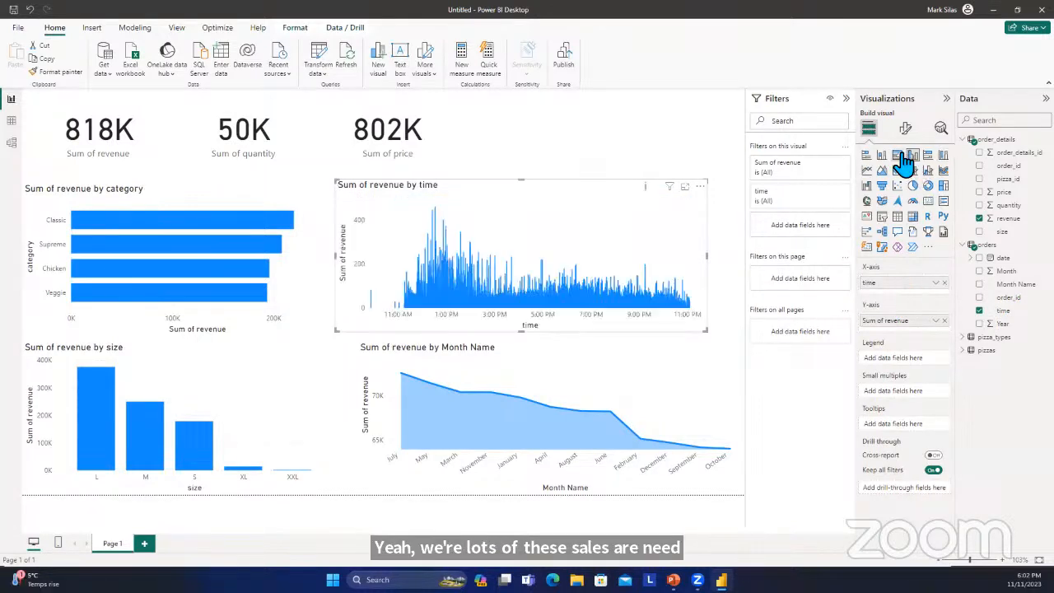
{"action": "left_click", "coordinate": [881, 156]}
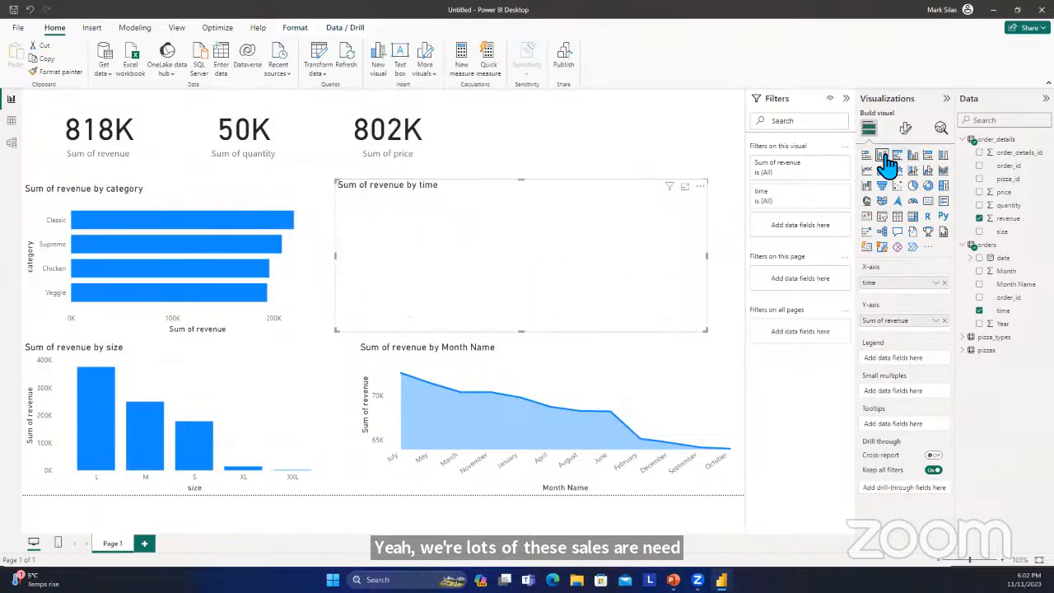
{"action": "left_click", "coordinate": [866, 156]}
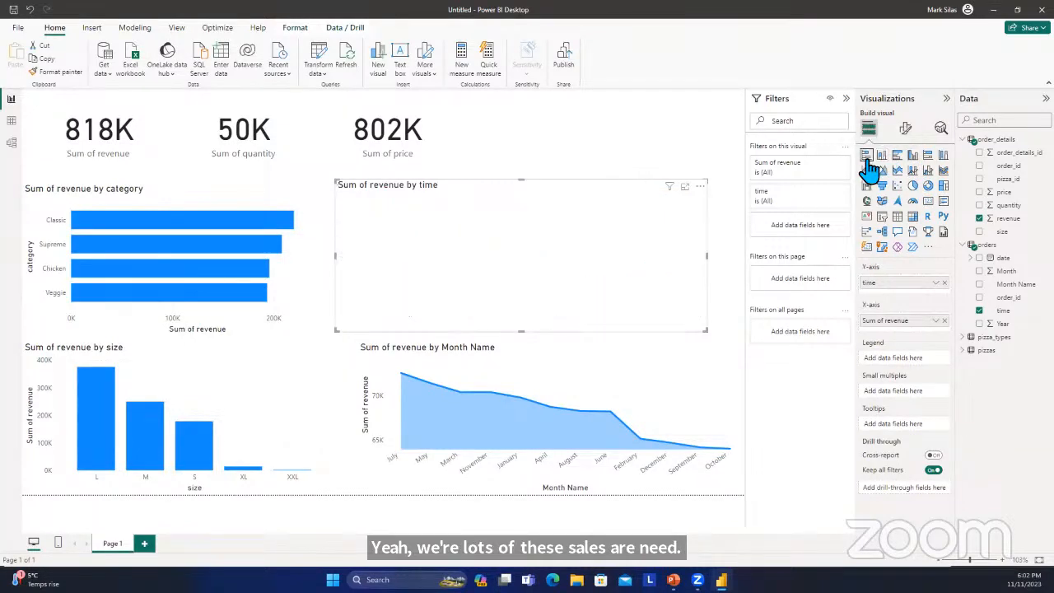
{"action": "left_click", "coordinate": [897, 170]}
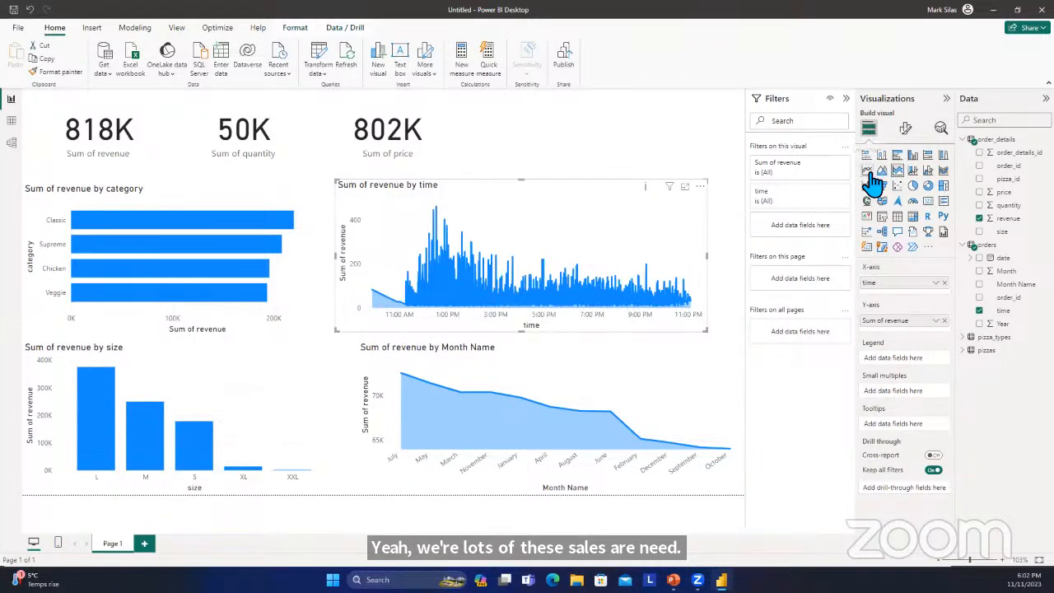
{"action": "left_click", "coordinate": [868, 171]}
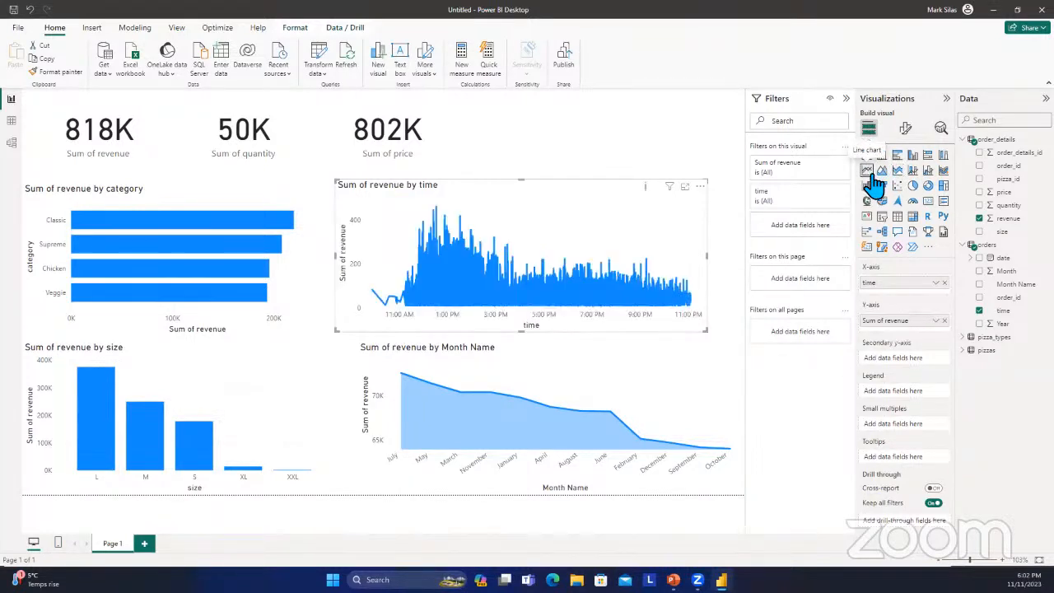
{"action": "left_click", "coordinate": [927, 173]}
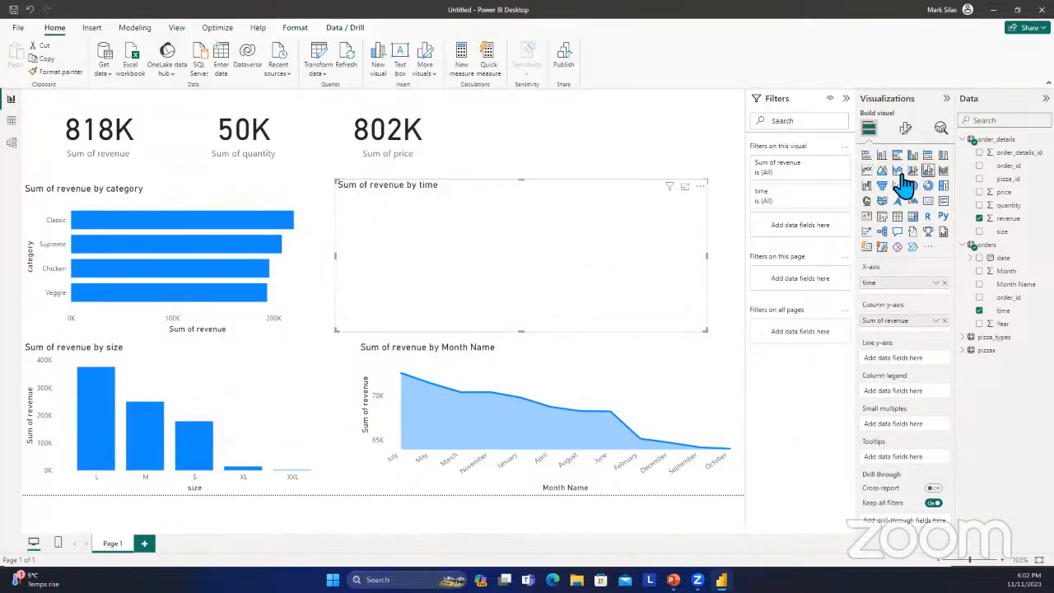
{"action": "left_click", "coordinate": [943, 172]}
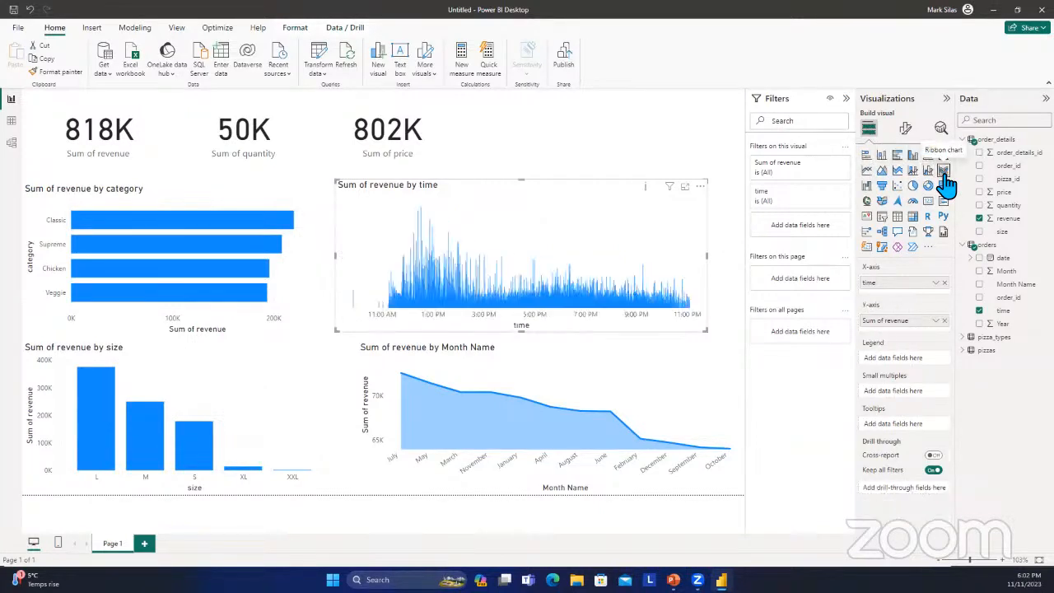
Compare area, line, stacked area and 100% stacked column types for the revenue-by-time chart, and settle on line and clustered column.
{"action": "left_click", "coordinate": [871, 169]}
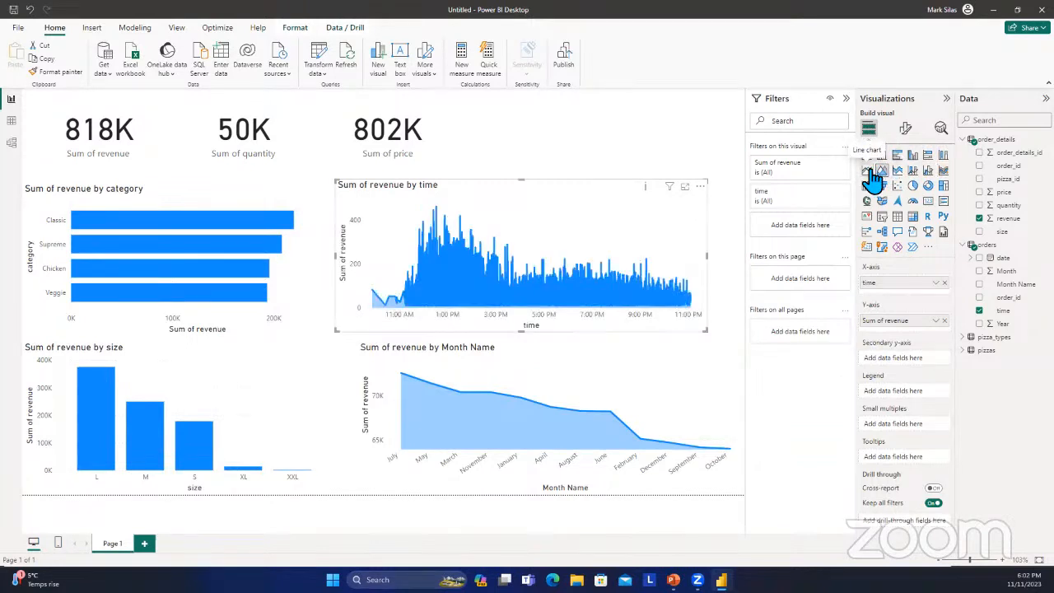
{"action": "left_click", "coordinate": [873, 177]}
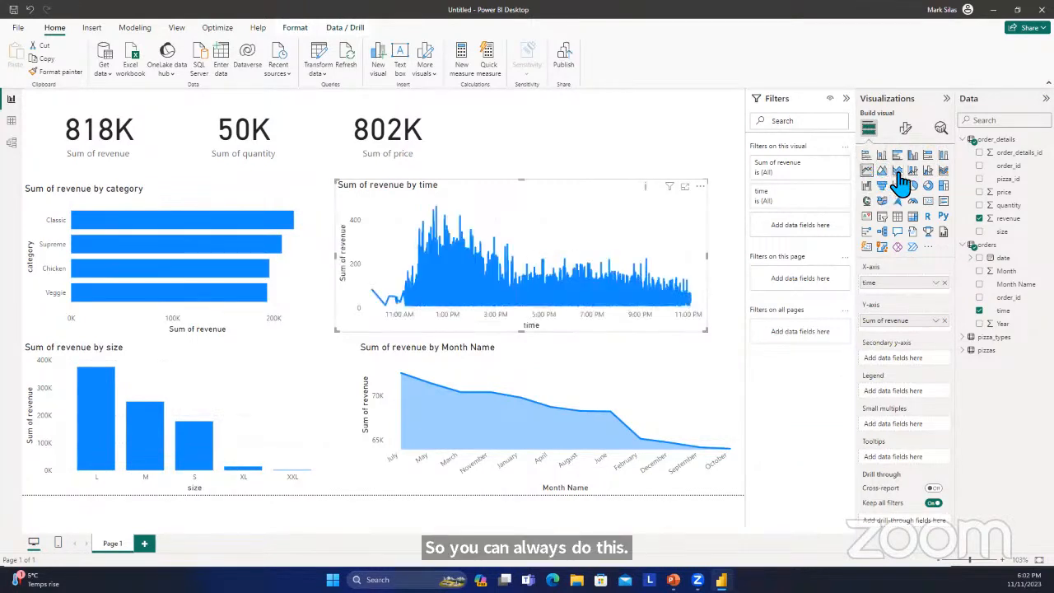
{"action": "left_click", "coordinate": [897, 170]}
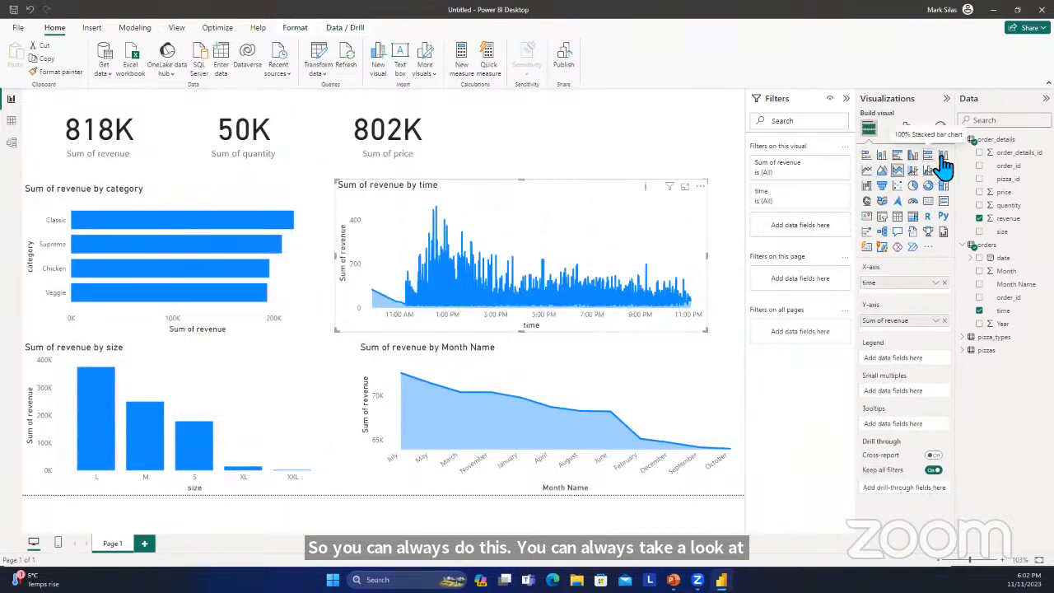
{"action": "left_click", "coordinate": [943, 170]}
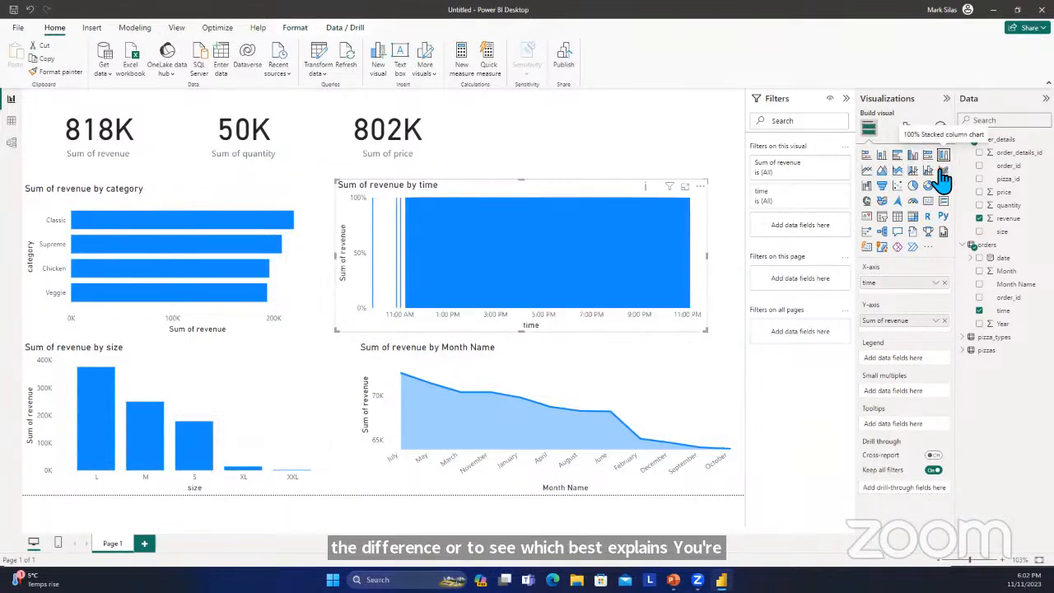
{"action": "left_click", "coordinate": [929, 170]}
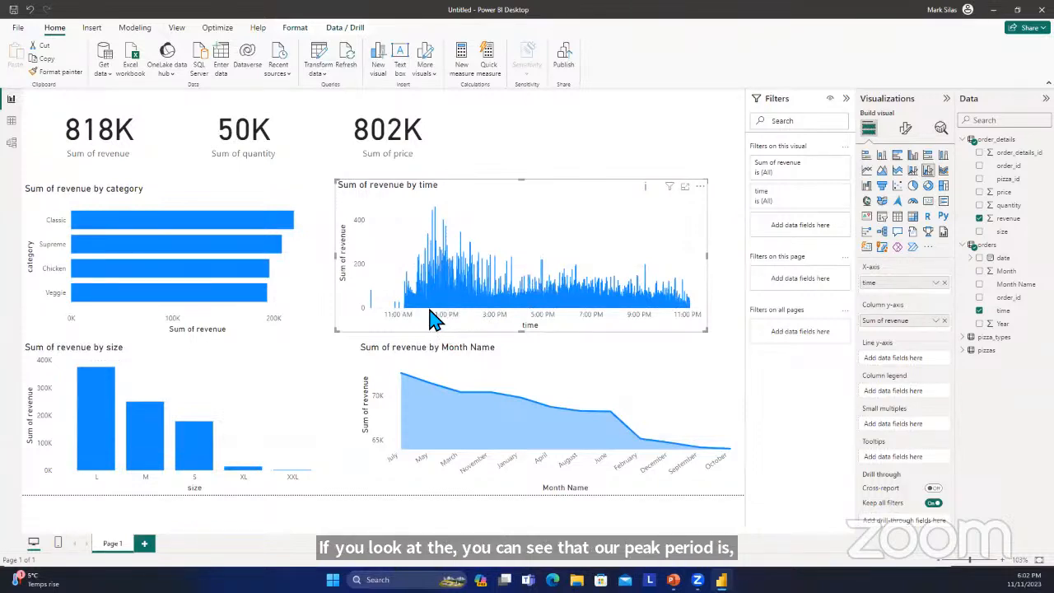
Try time and revenue in turn as tooltip fields of the revenue-by-time chart, and remove each one.
{"action": "mouse_move", "coordinate": [445, 303]}
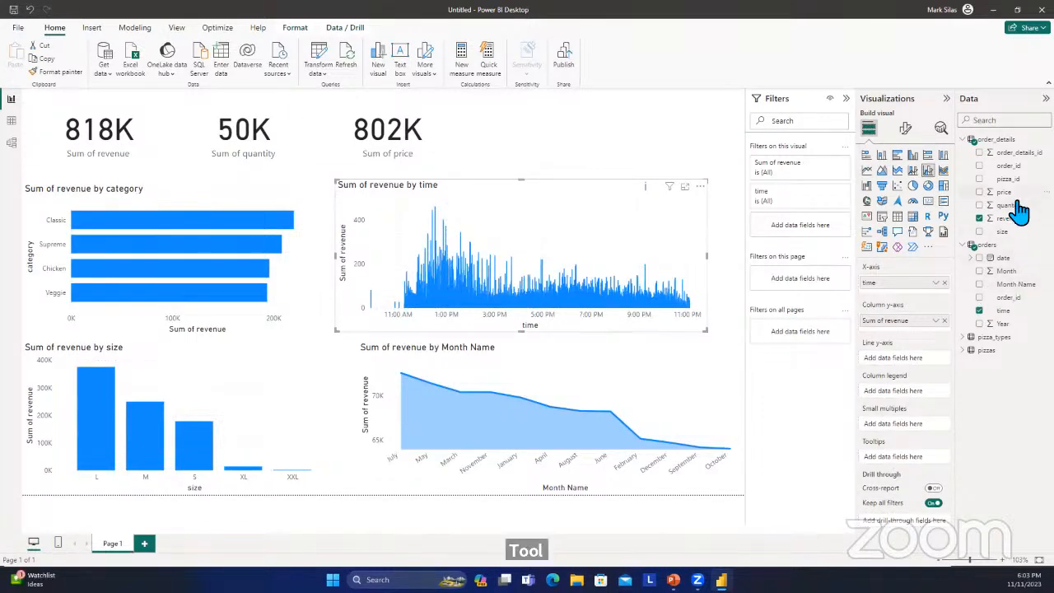
{"action": "left_click_drag", "start_coordinate": [1002, 312], "coordinate": [914, 458]}
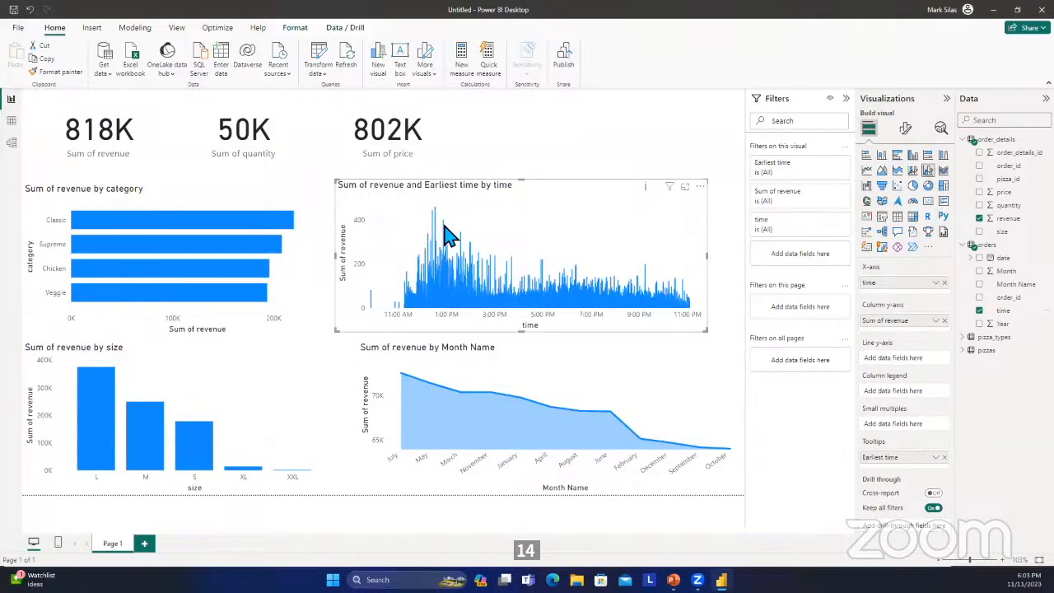
{"action": "left_click", "coordinate": [944, 457]}
{"action": "left_click_drag", "start_coordinate": [1008, 219], "coordinate": [898, 459]}
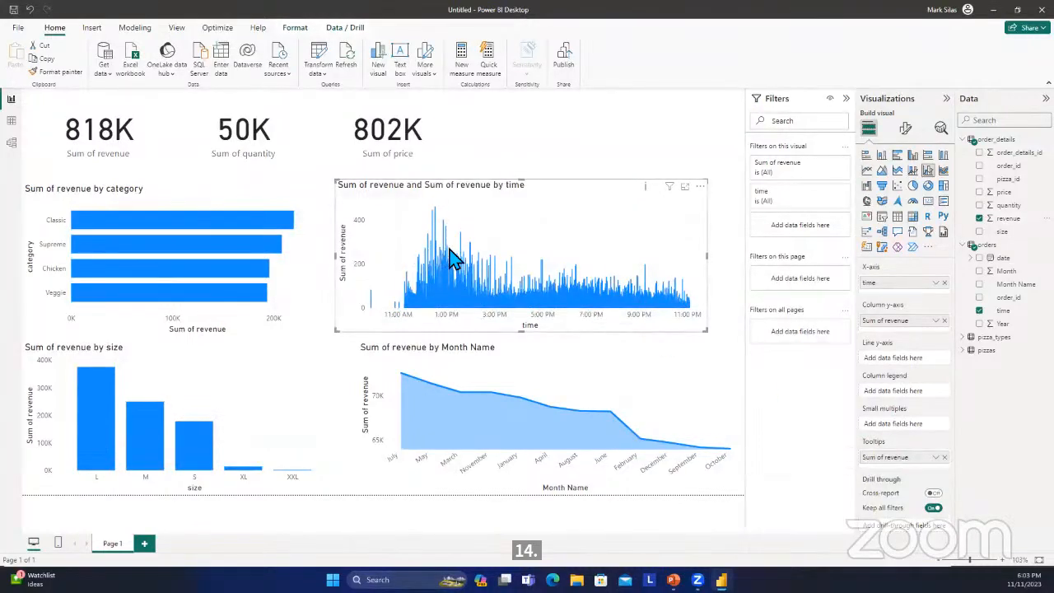
{"action": "left_click", "coordinate": [944, 456]}
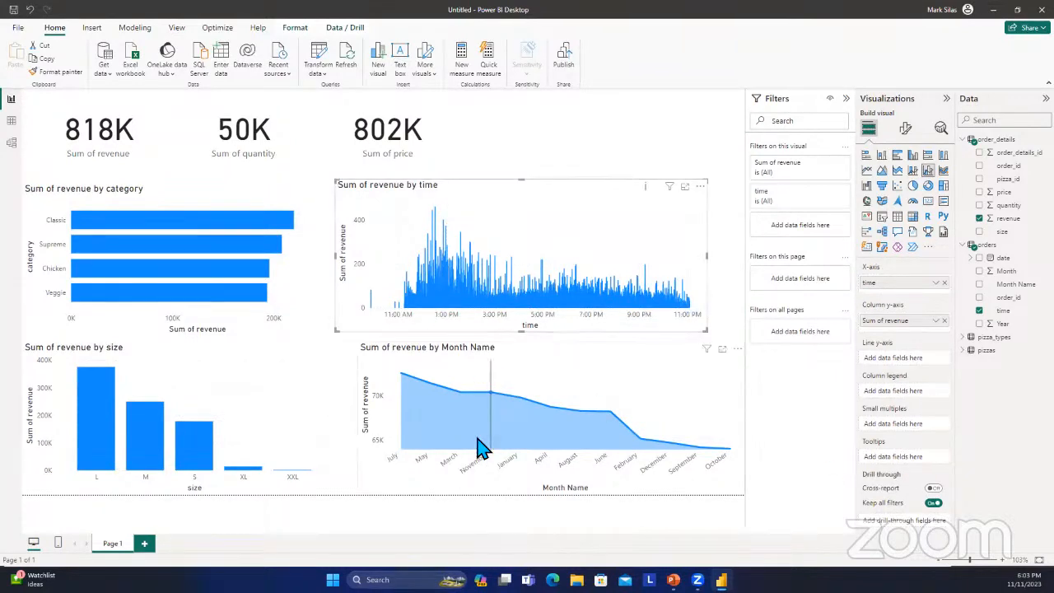
{"action": "left_click", "coordinate": [444, 292]}
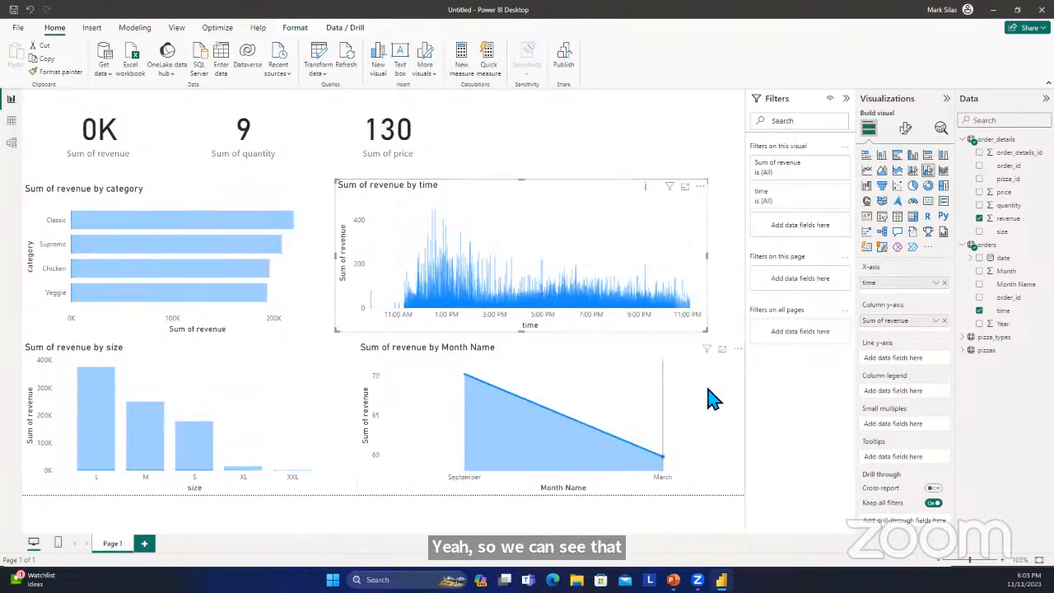
{"action": "double_click", "coordinate": [634, 160]}
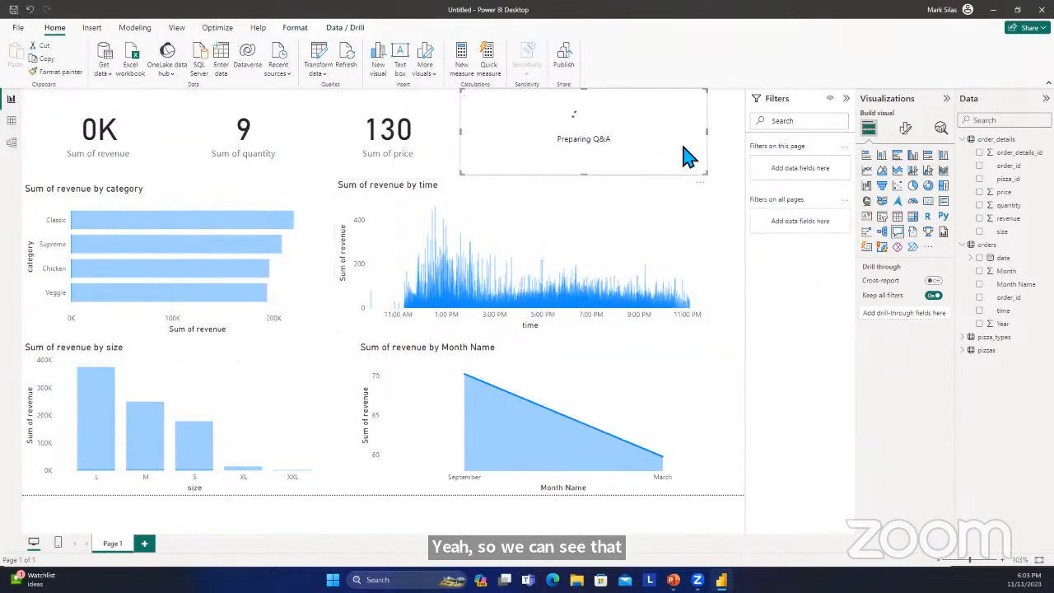
{"action": "left_click", "coordinate": [700, 182]}
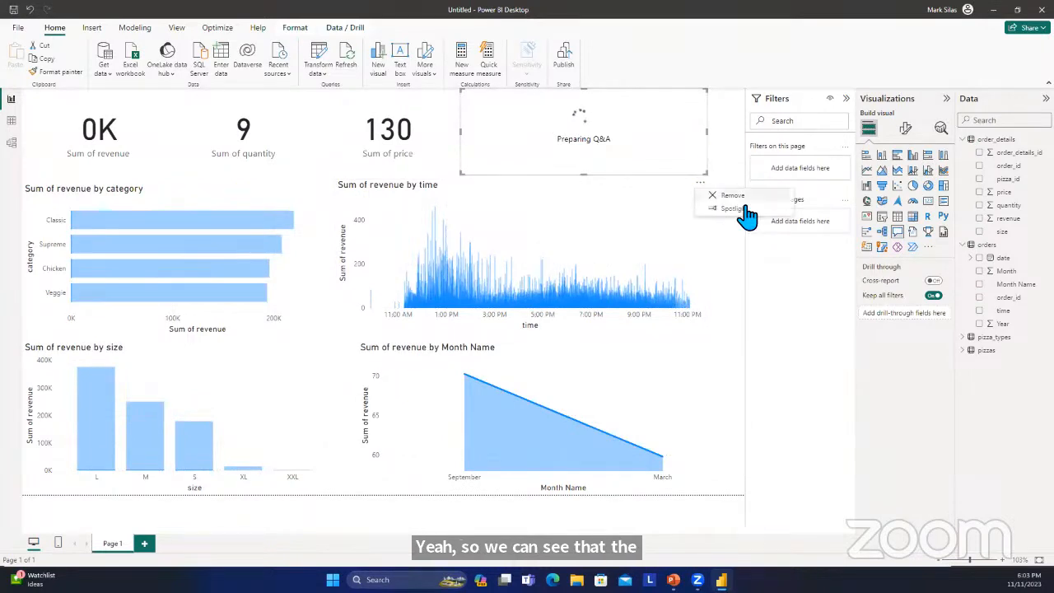
{"action": "left_click", "coordinate": [754, 195]}
{"action": "double_click", "coordinate": [585, 134]}
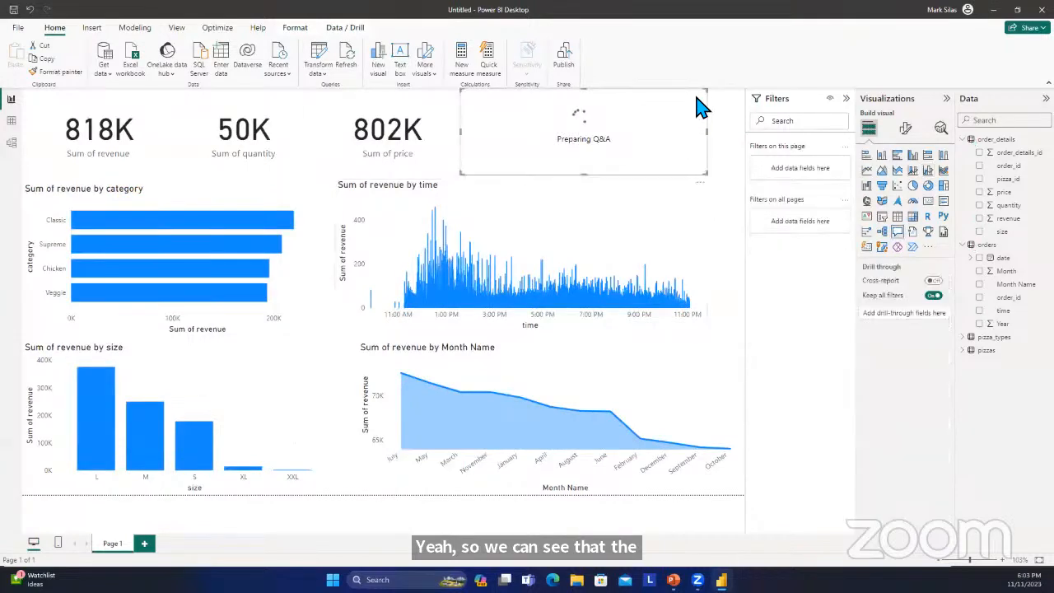
{"action": "left_click", "coordinate": [700, 183]}
{"action": "left_click", "coordinate": [728, 198]}
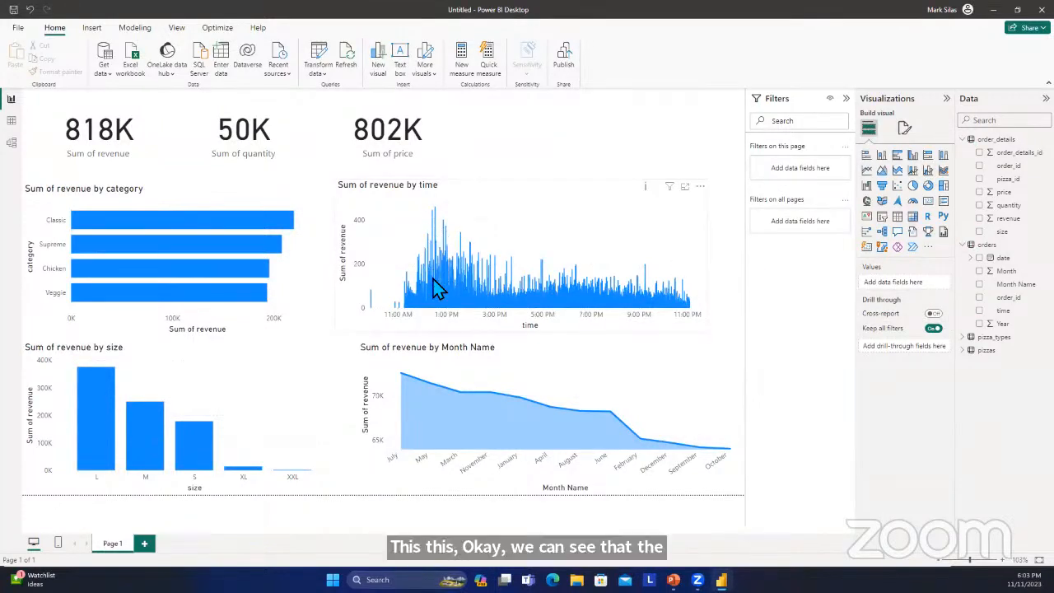
Inspect the time and revenue values at the highest peak of the revenue-by-time chart.
{"action": "mouse_move", "coordinate": [436, 288]}
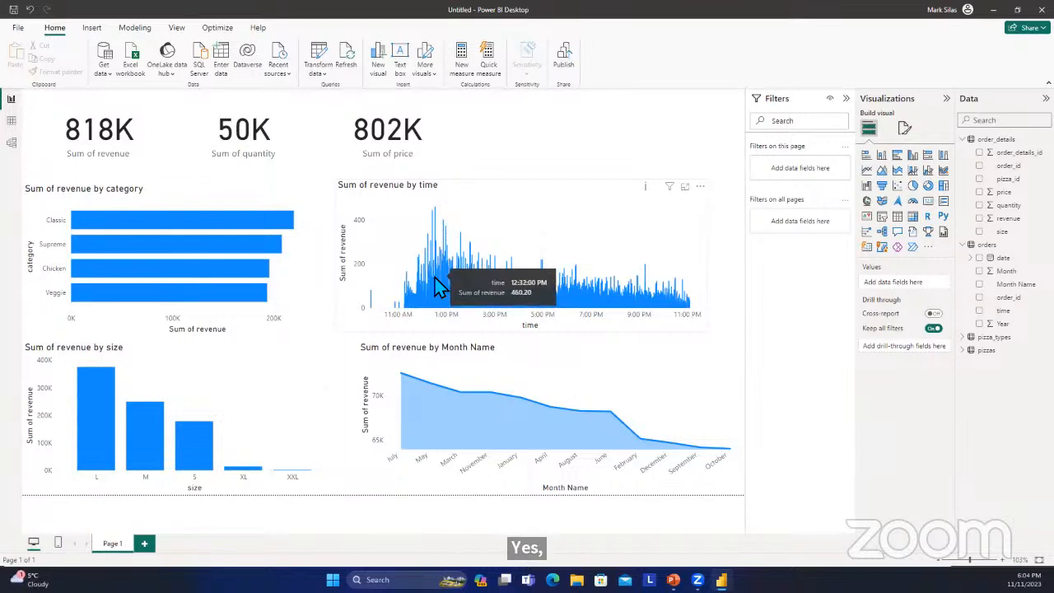
{"action": "left_click", "coordinate": [437, 289]}
{"action": "mouse_move", "coordinate": [437, 278]}
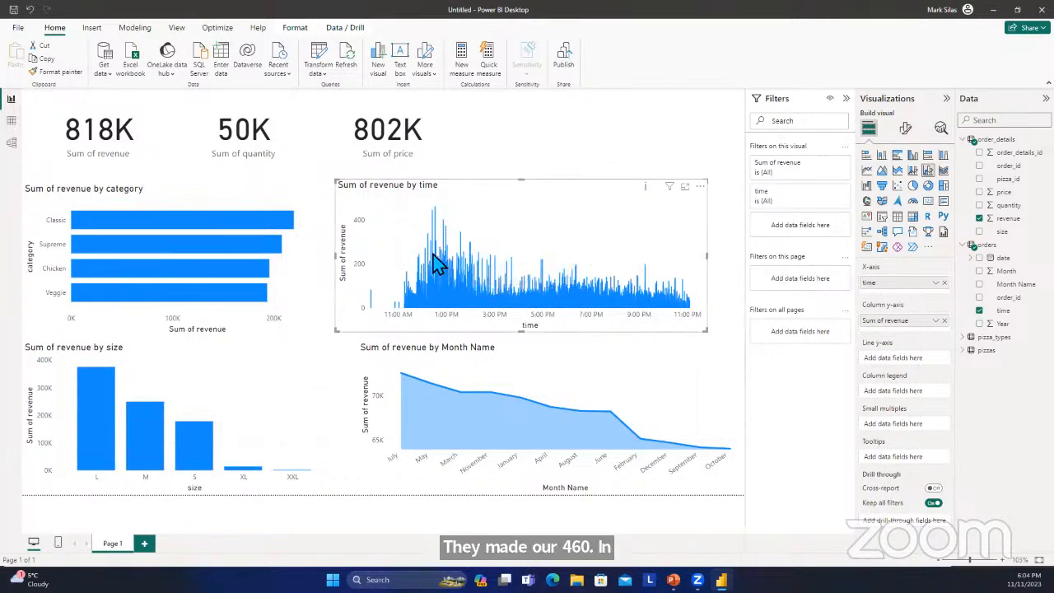
Set the display units of the revenue-by-time chart's Y-axis values to Thousands.
{"action": "left_click", "coordinate": [905, 128]}
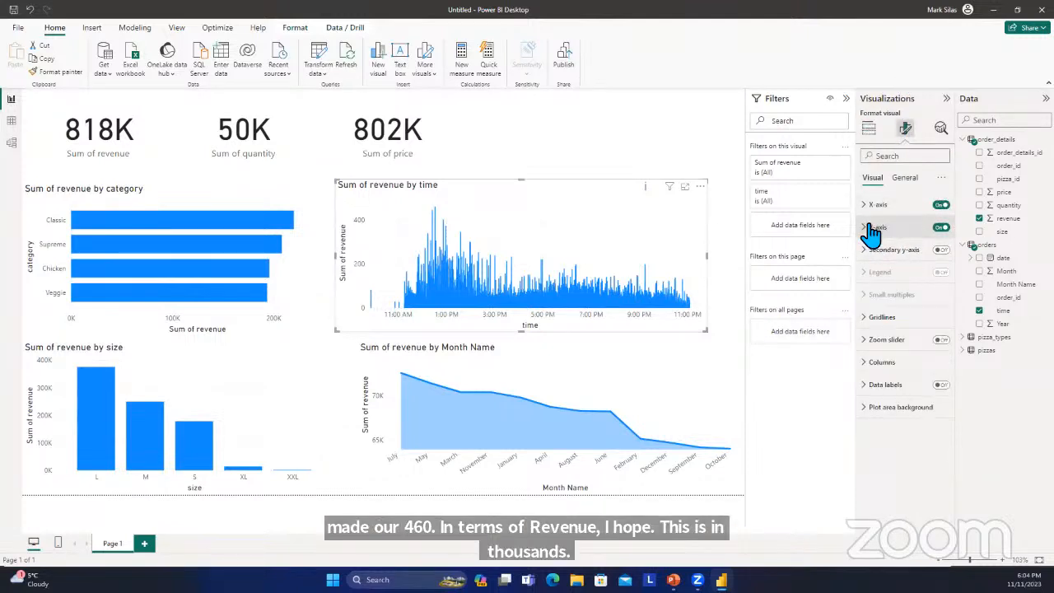
{"action": "left_click", "coordinate": [876, 204]}
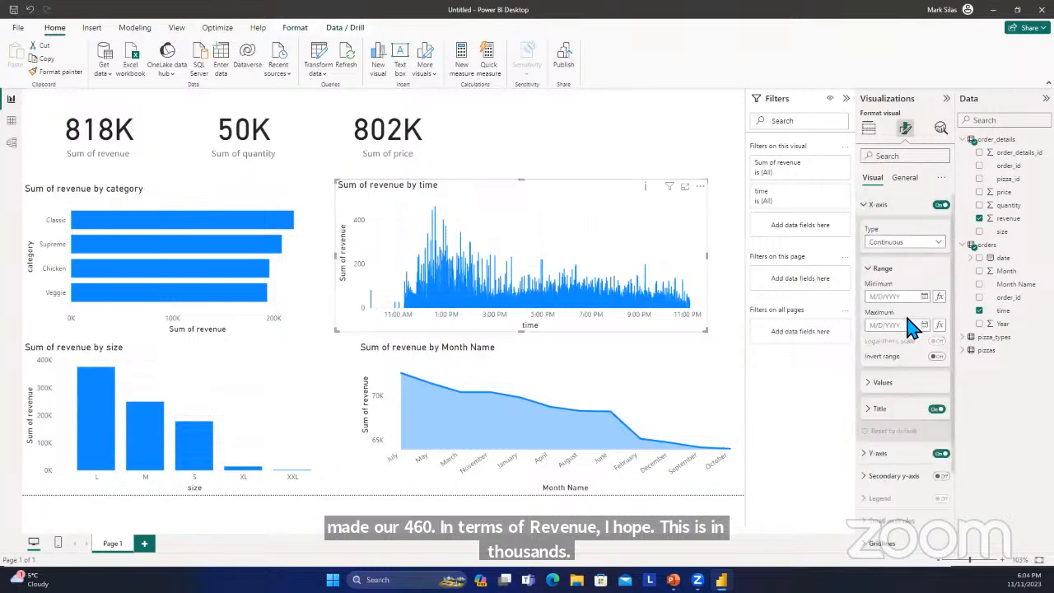
{"action": "left_click", "coordinate": [895, 204]}
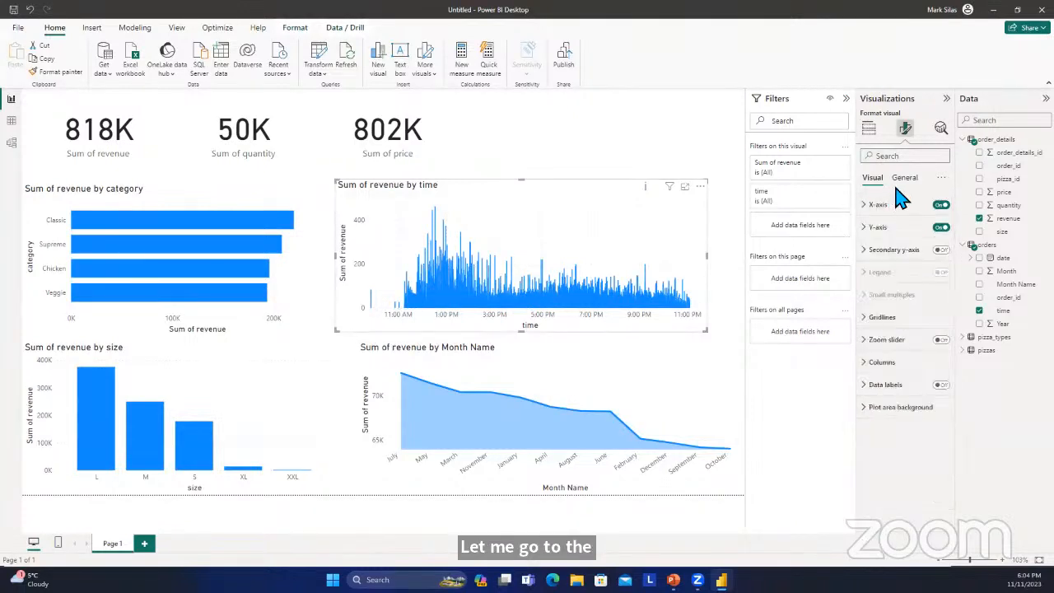
{"action": "left_click", "coordinate": [876, 228]}
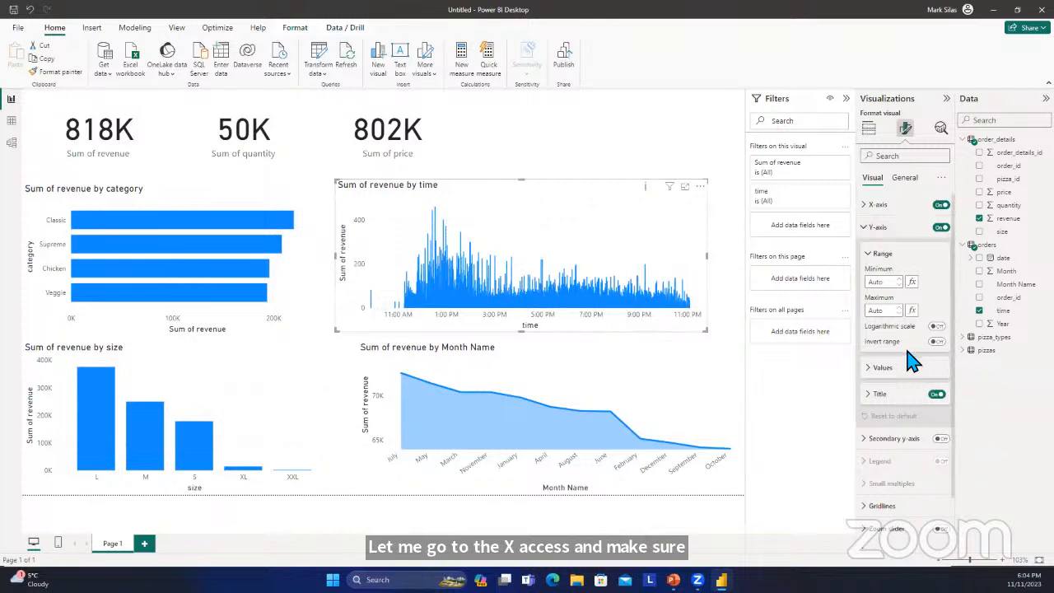
{"action": "left_click", "coordinate": [877, 368]}
{"action": "scroll", "coordinate": [881, 379], "scroll_direction": "down", "scroll_amount": 2}
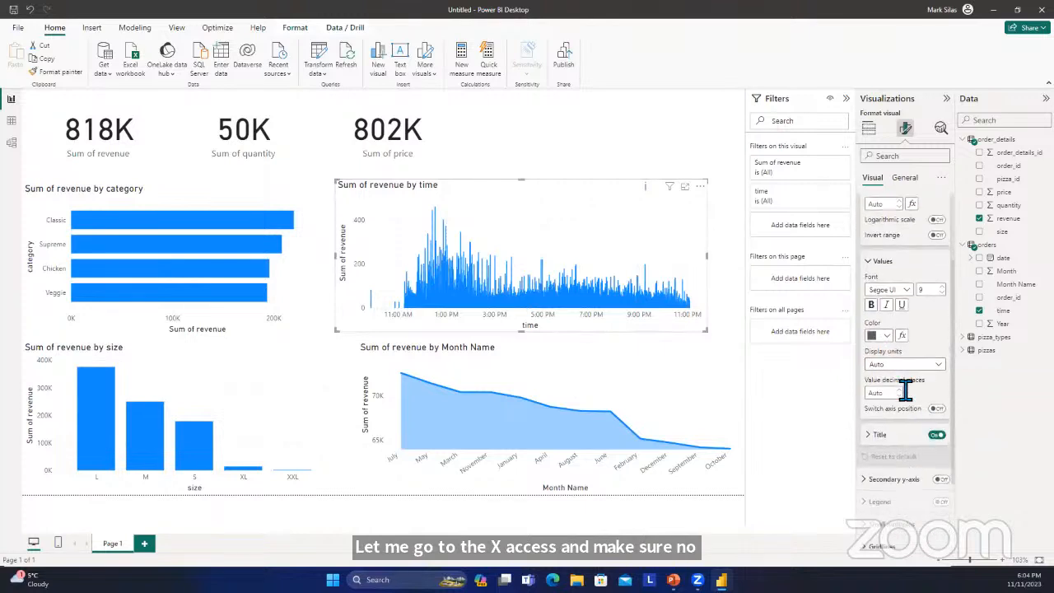
{"action": "left_click", "coordinate": [905, 366]}
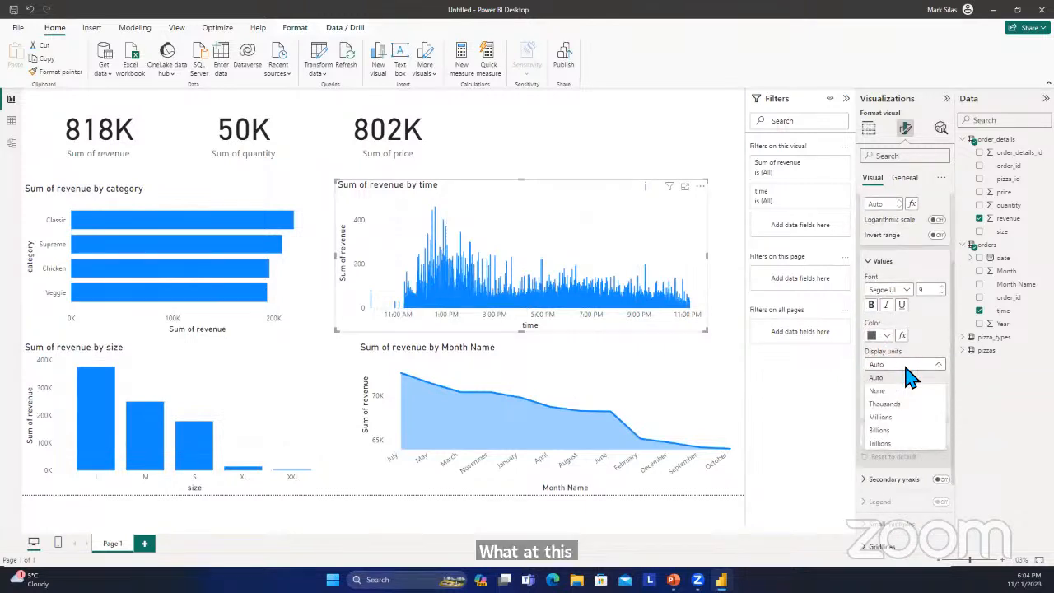
{"action": "left_click", "coordinate": [903, 403]}
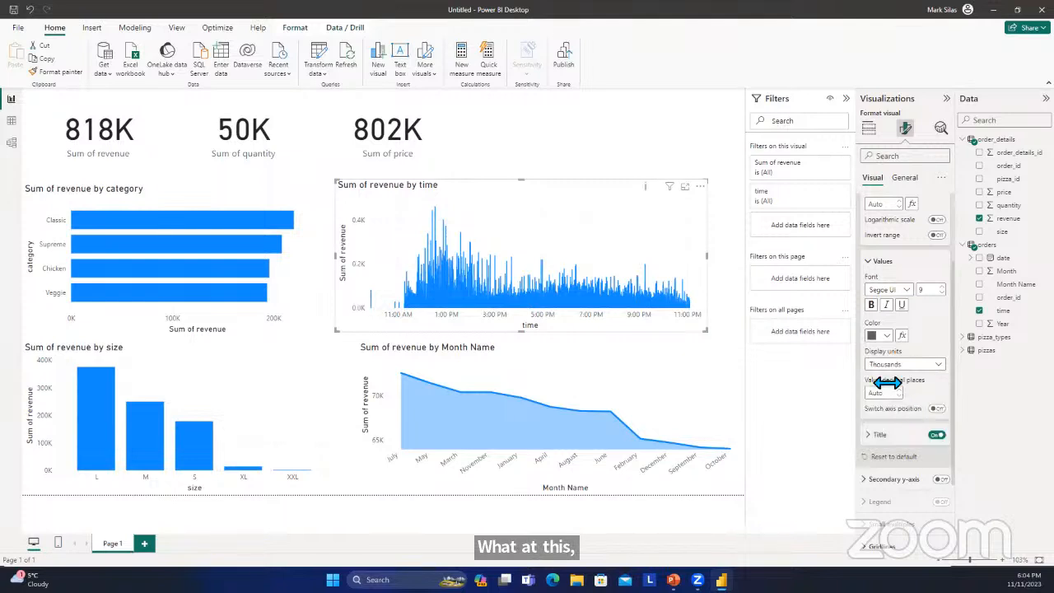
{"action": "left_click", "coordinate": [905, 365]}
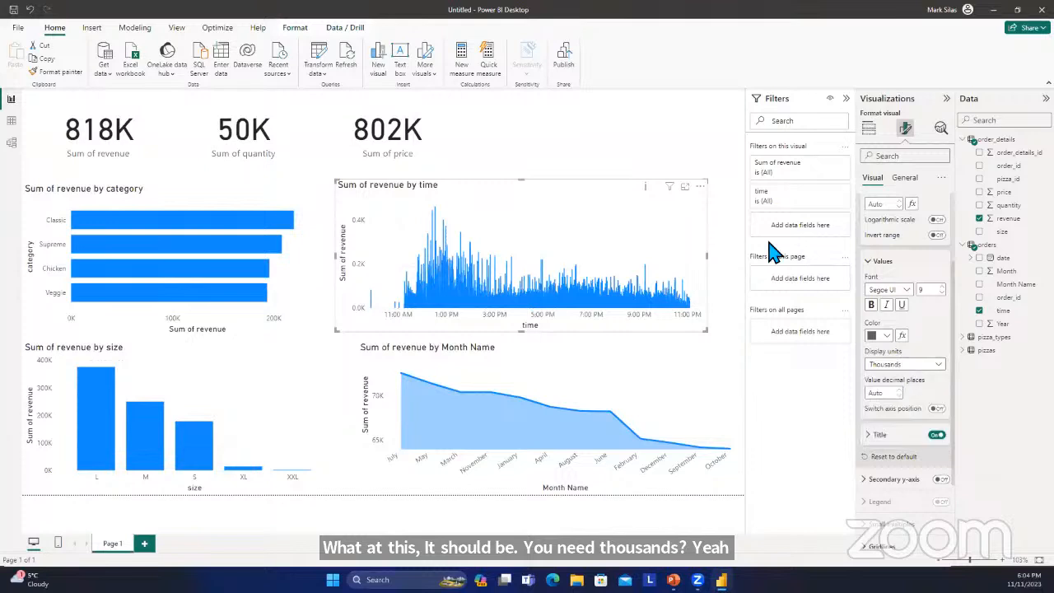
{"action": "left_click", "coordinate": [732, 223]}
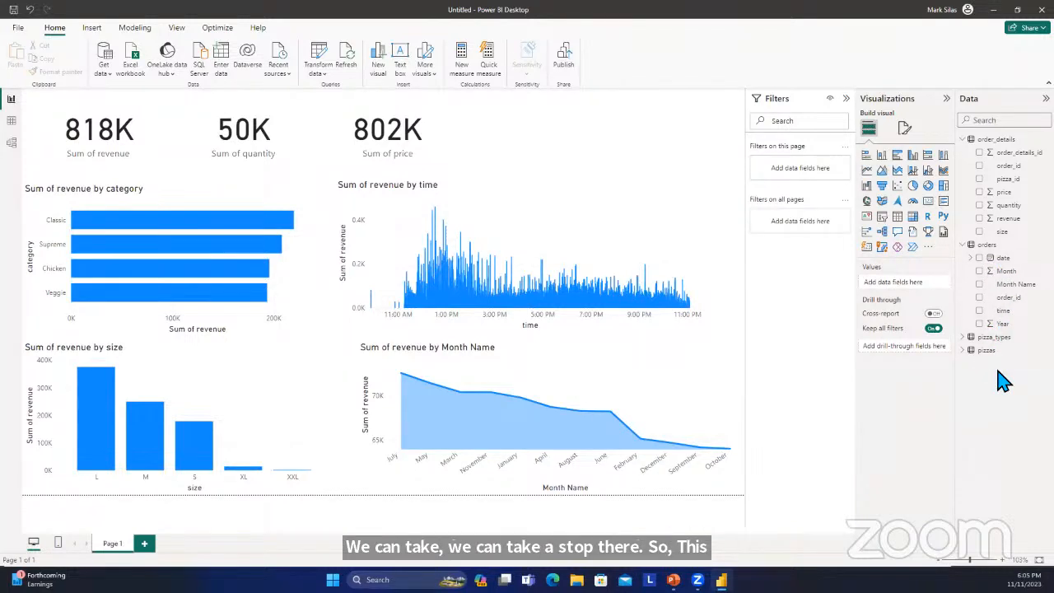
Add a slicer to the report page and populate it with the date field from the orders table.
{"action": "left_click", "coordinate": [881, 217]}
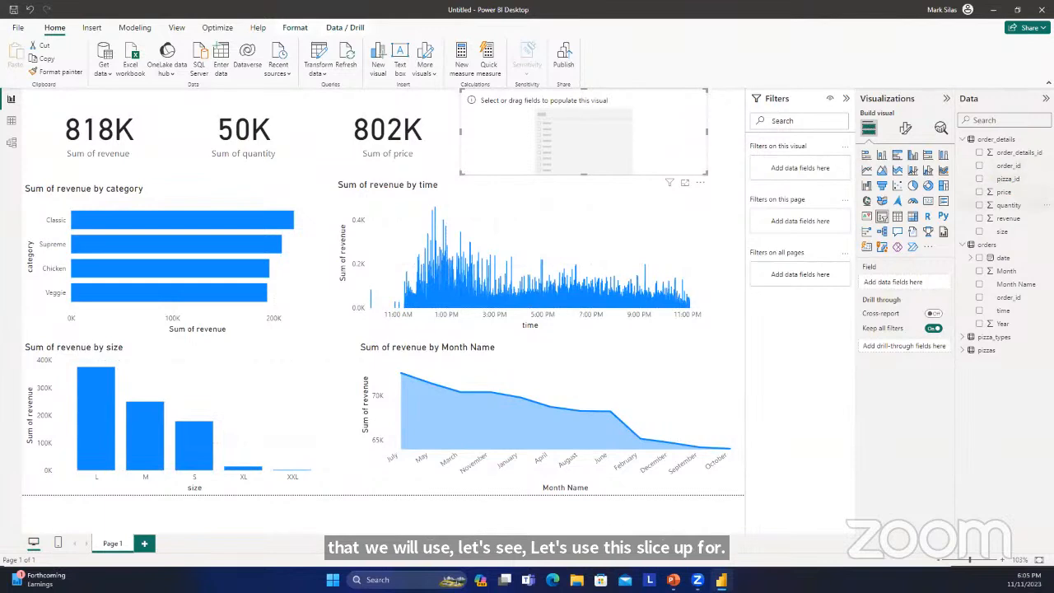
{"action": "left_click", "coordinate": [969, 339]}
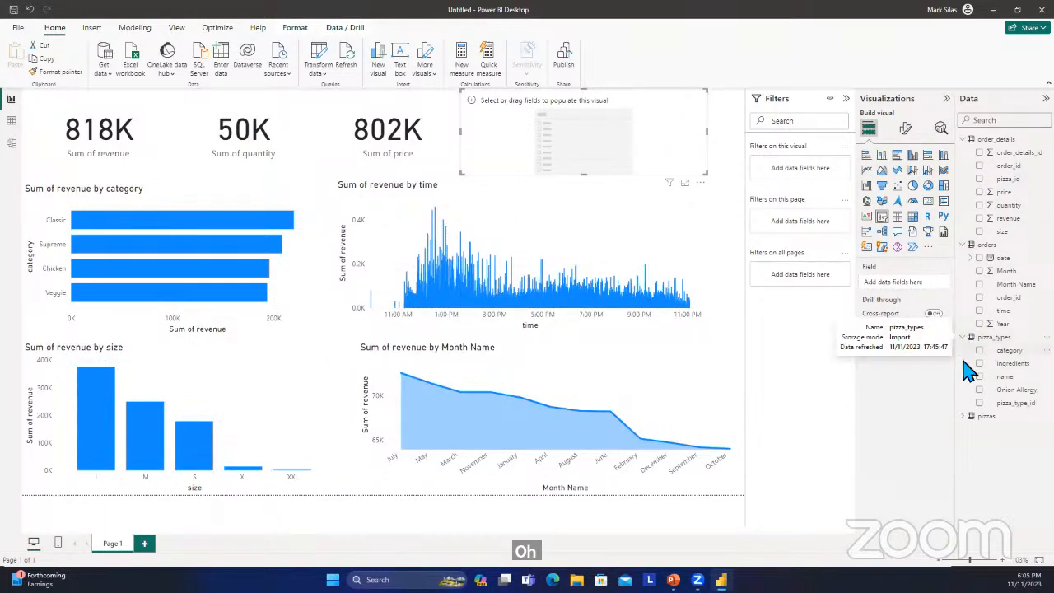
{"action": "left_click", "coordinate": [957, 407]}
{"action": "left_click", "coordinate": [962, 416]}
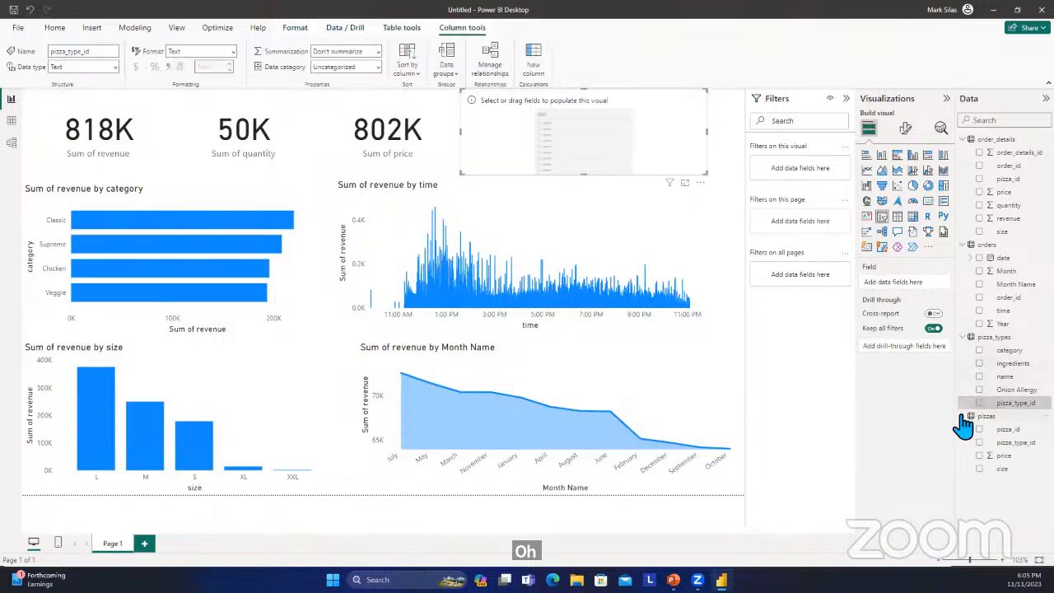
{"action": "left_click", "coordinate": [962, 416]}
{"action": "left_click", "coordinate": [964, 337]}
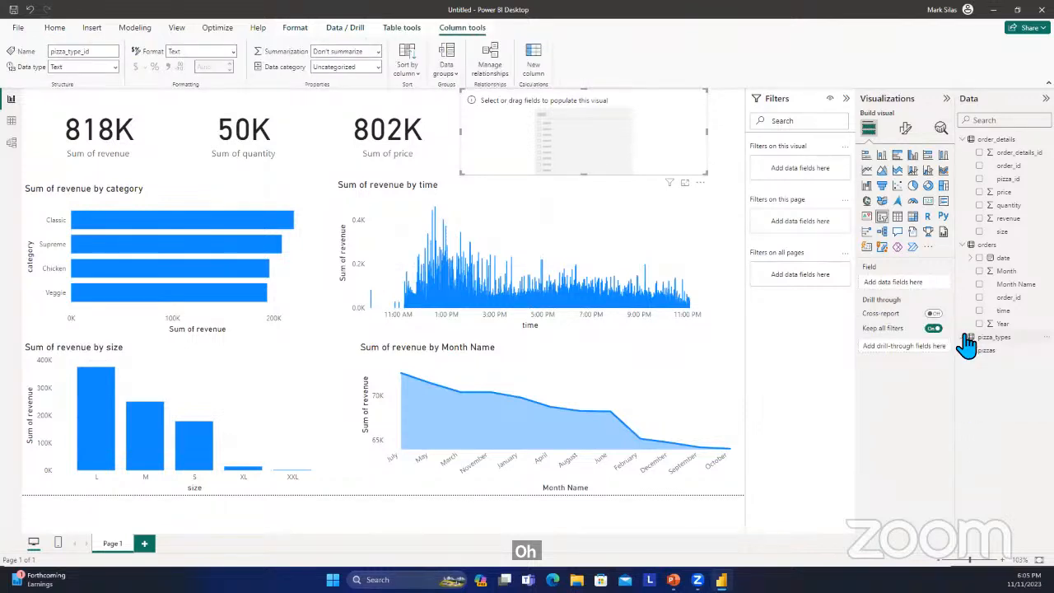
{"action": "left_click", "coordinate": [963, 245]}
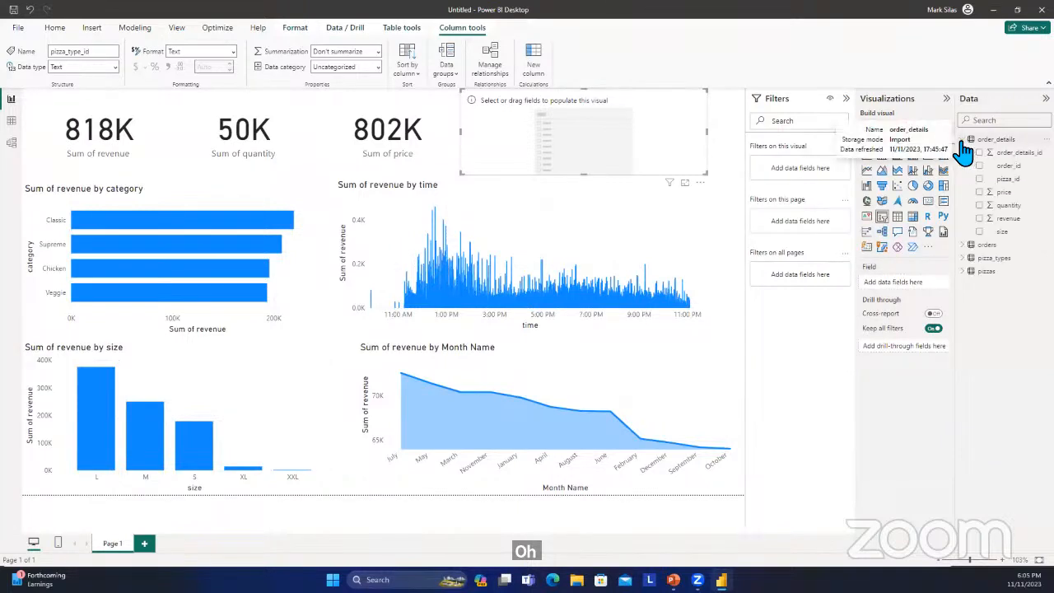
{"action": "left_click", "coordinate": [962, 246]}
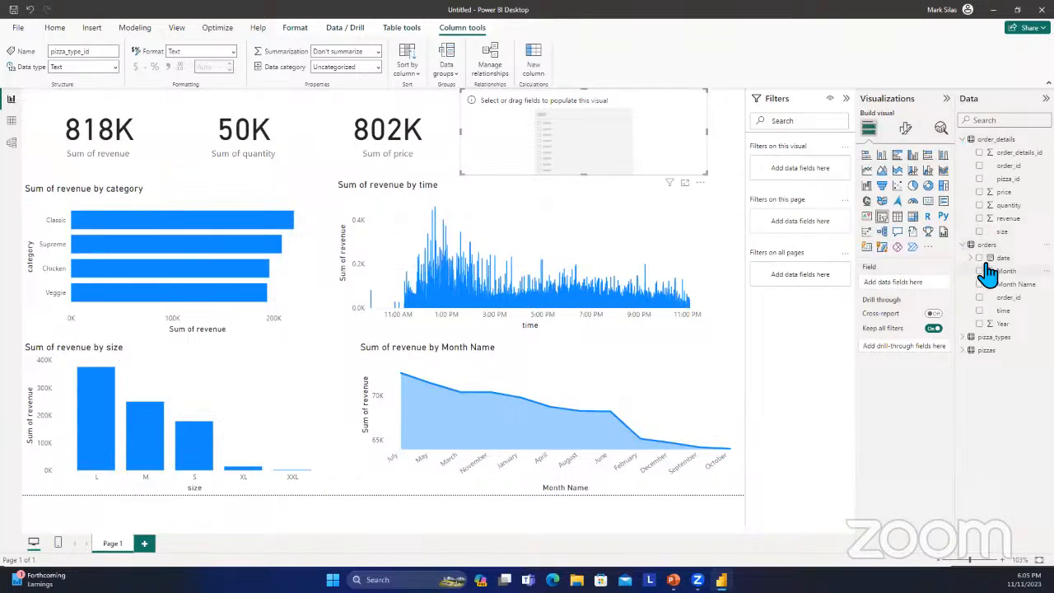
{"action": "left_click", "coordinate": [979, 259]}
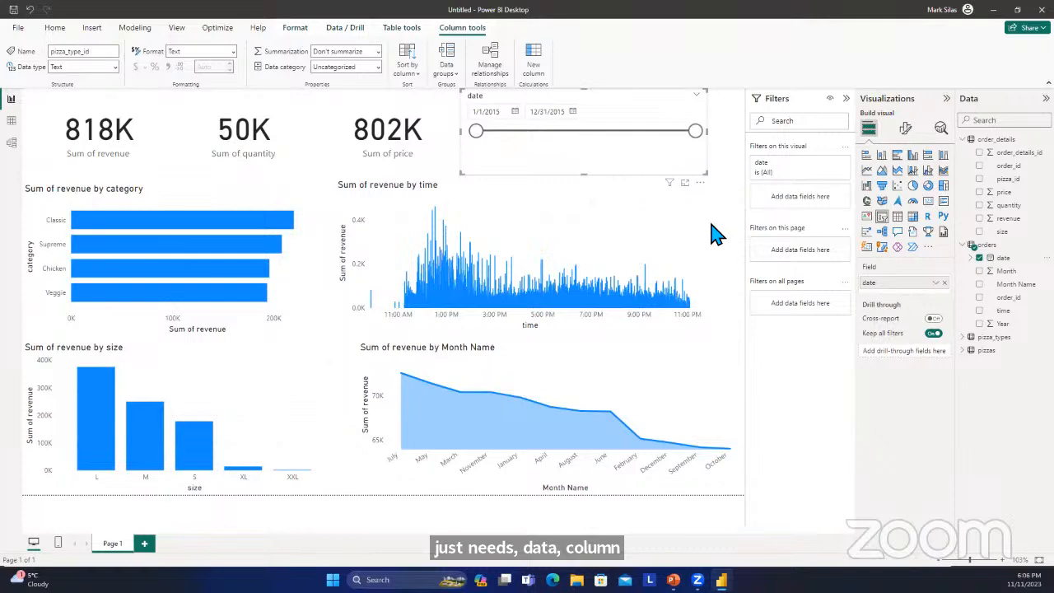
{"action": "left_click", "coordinate": [735, 156]}
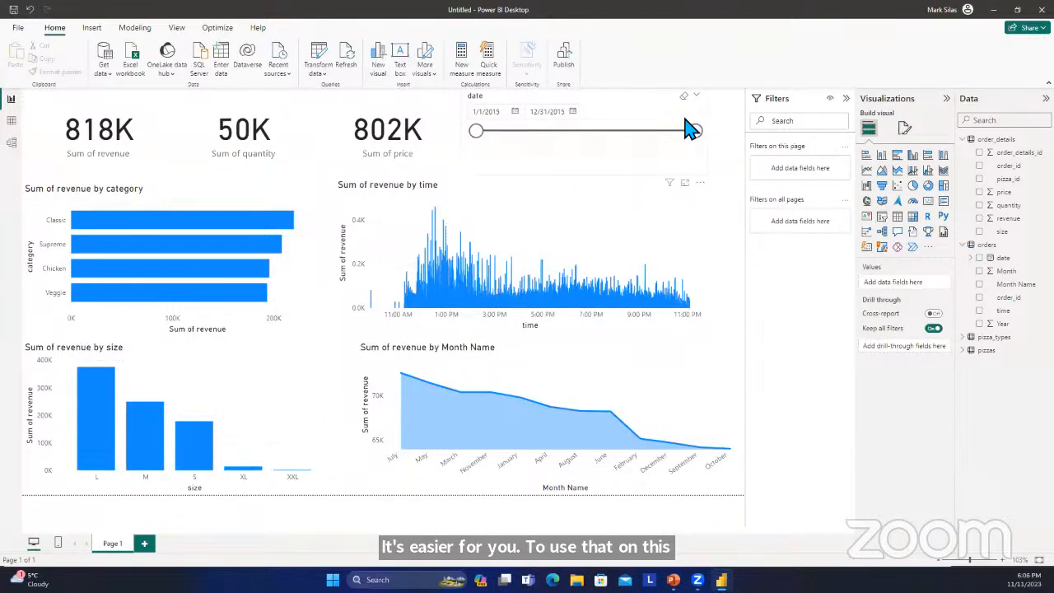
Try narrowing the date slicer's range to end on 9/18/2015, and extend it back to 12/31/2015.
{"action": "left_click", "coordinate": [693, 132]}
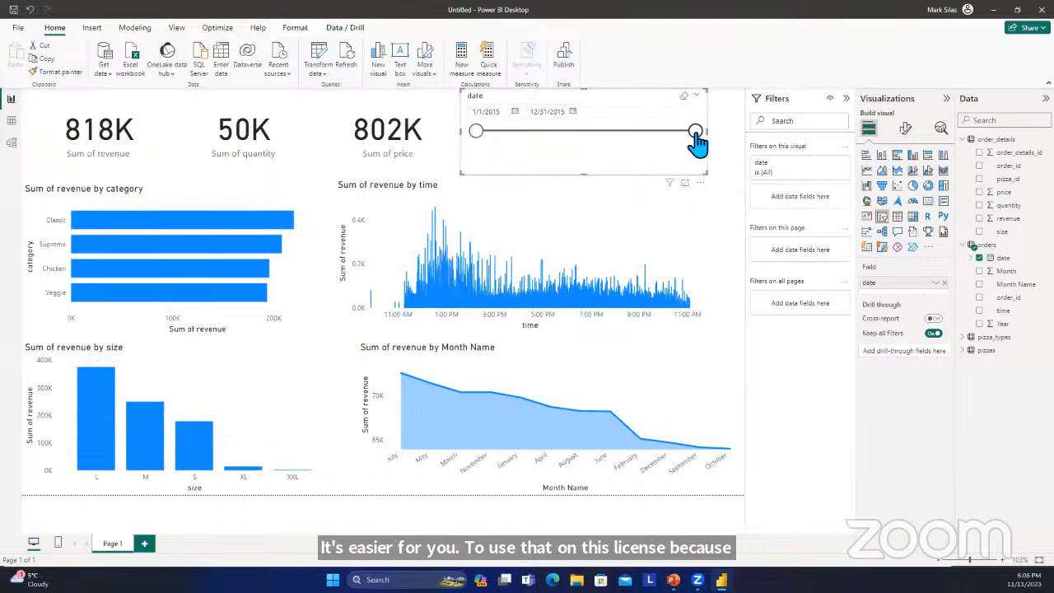
{"action": "left_click_drag", "start_coordinate": [696, 136], "coordinate": [636, 144]}
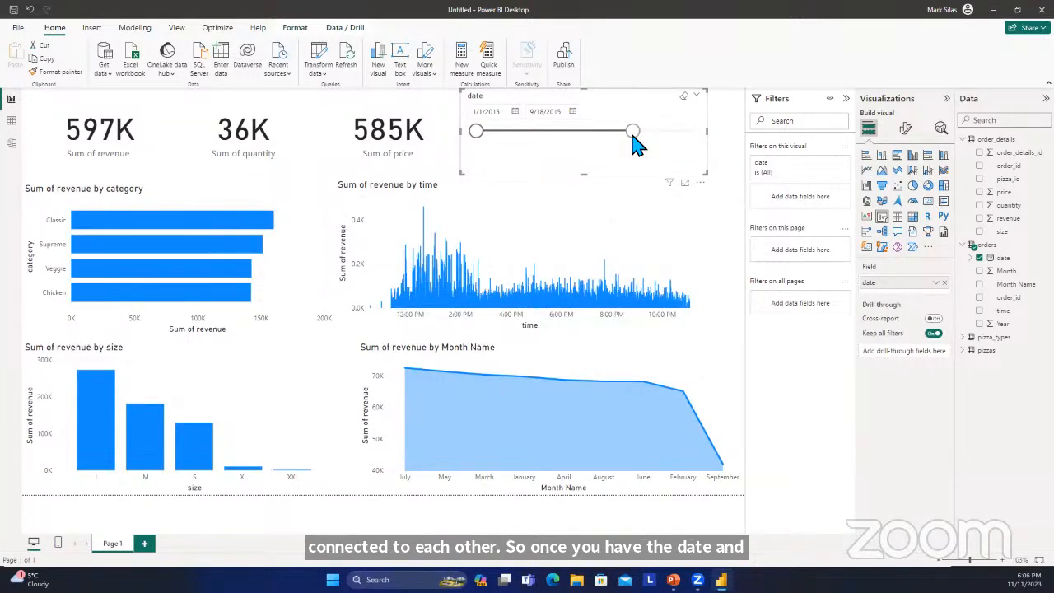
{"action": "left_click_drag", "start_coordinate": [632, 133], "coordinate": [720, 141]}
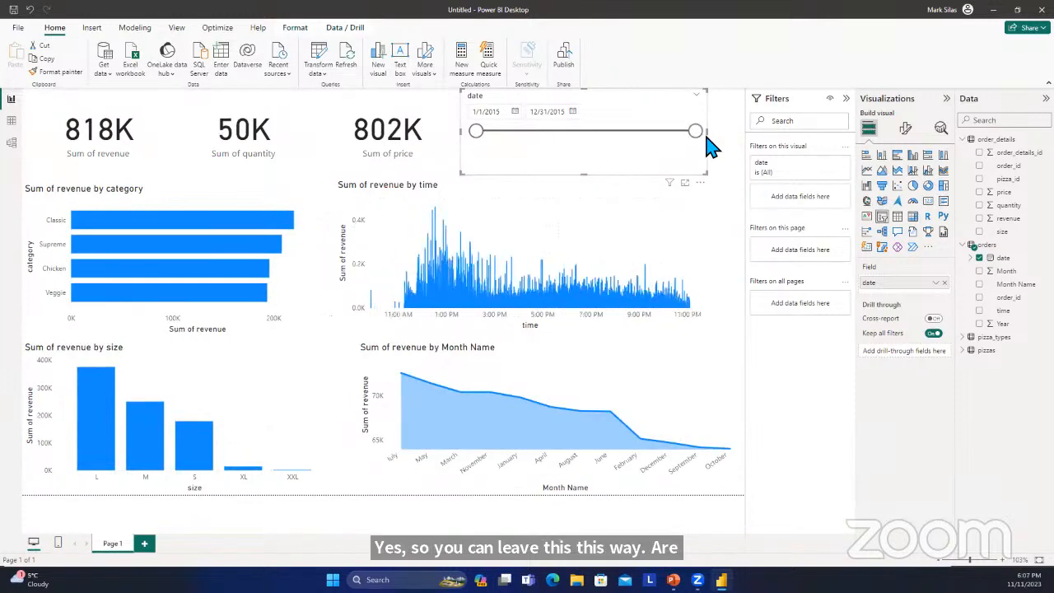
{"action": "left_click", "coordinate": [699, 182]}
{"action": "left_click", "coordinate": [700, 184]}
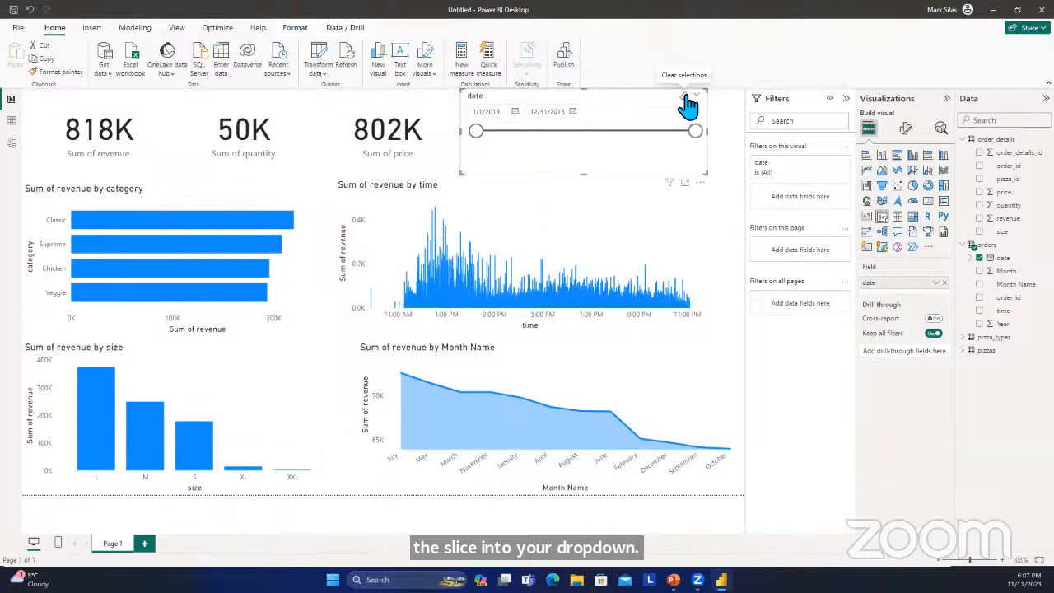
{"action": "right_click", "coordinate": [687, 105]}
{"action": "left_click", "coordinate": [680, 98]}
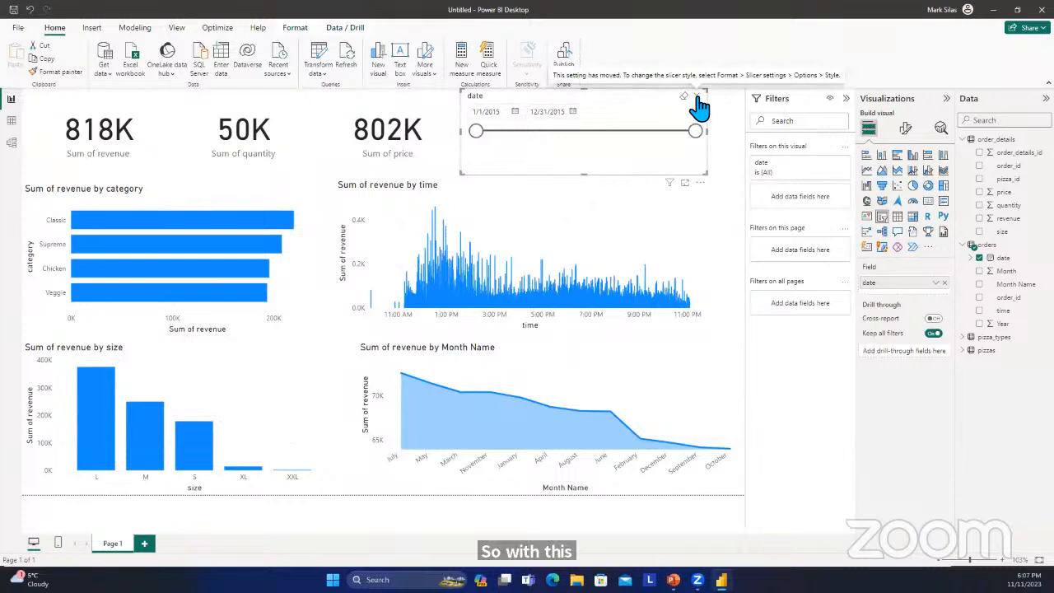
{"action": "left_click", "coordinate": [701, 185]}
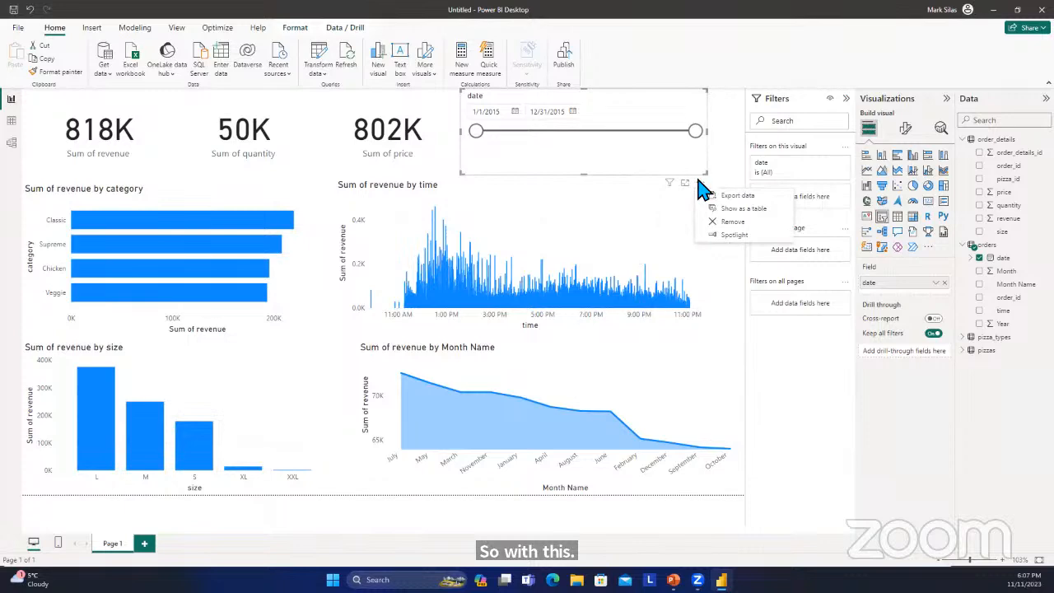
{"action": "left_click", "coordinate": [684, 183]}
{"action": "left_click", "coordinate": [684, 183]}
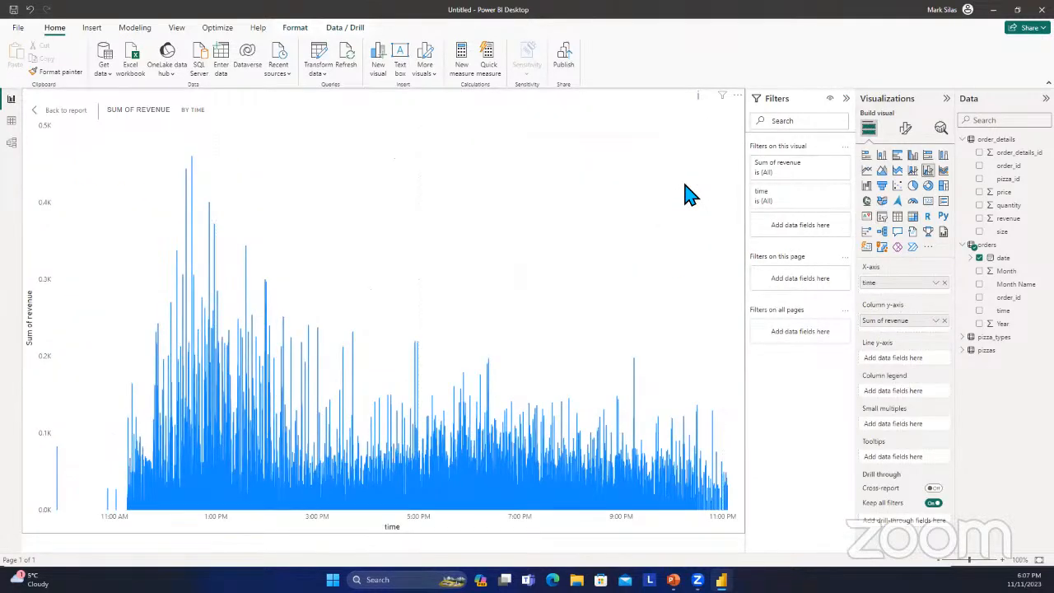
{"action": "left_click", "coordinate": [54, 116]}
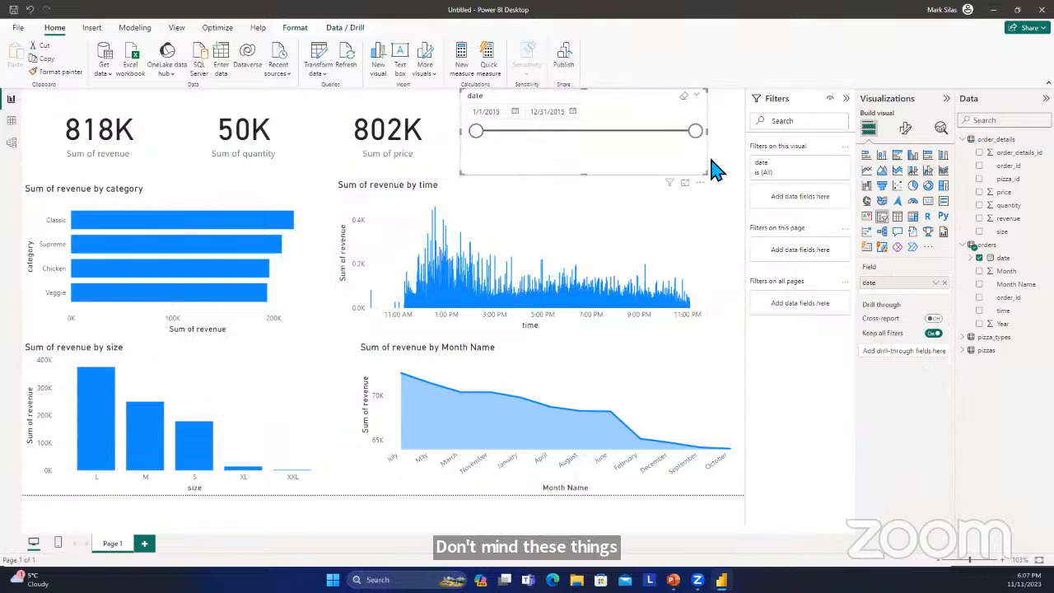
Change the date slicer's style from a between range to a dropdown in its slicer settings.
{"action": "left_click", "coordinate": [904, 129]}
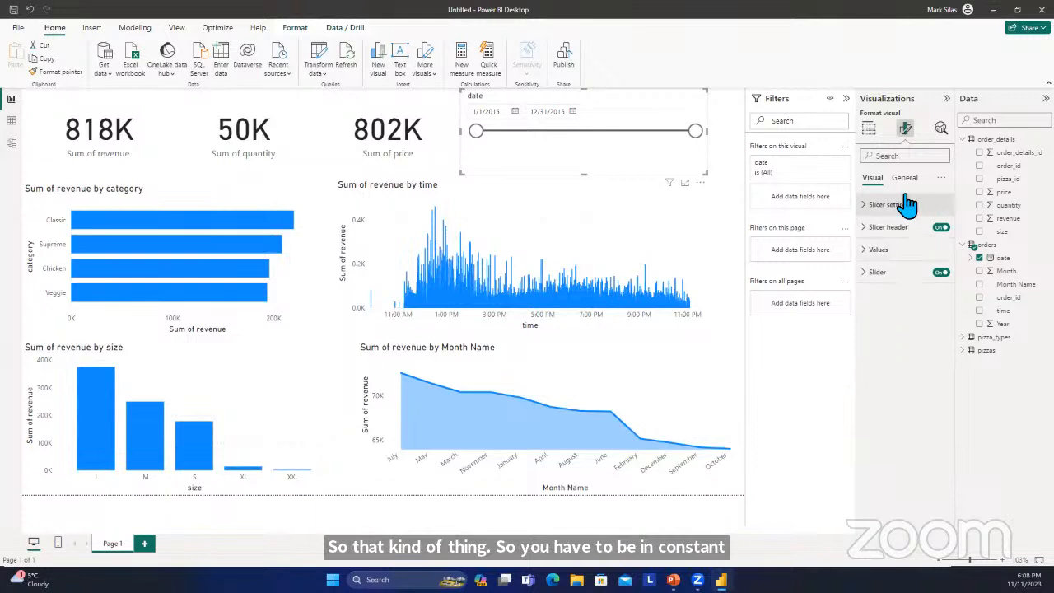
{"action": "left_click", "coordinate": [876, 208]}
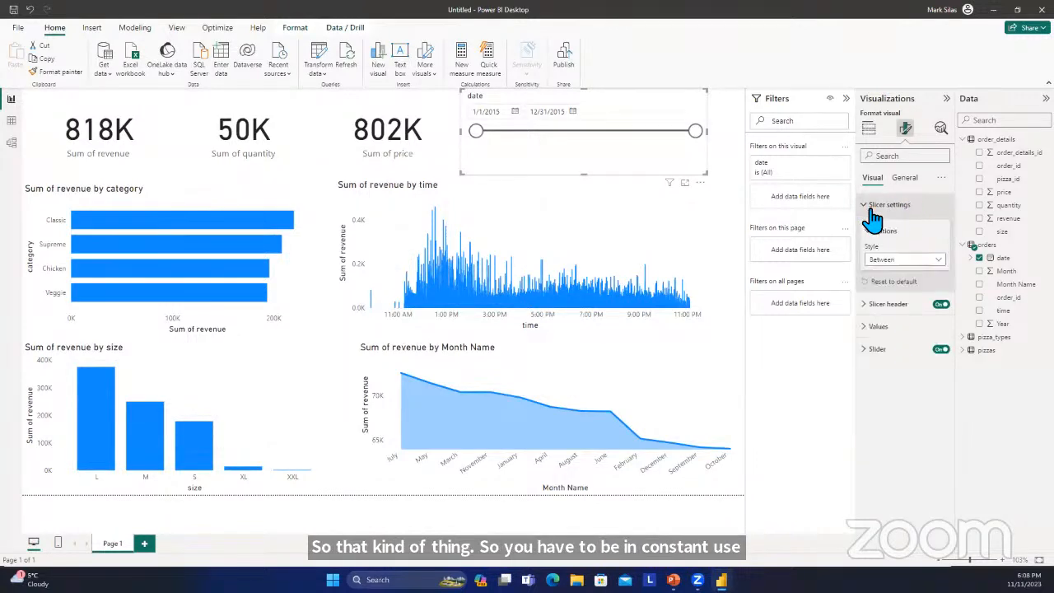
{"action": "left_click", "coordinate": [908, 264]}
{"action": "left_click", "coordinate": [897, 260]}
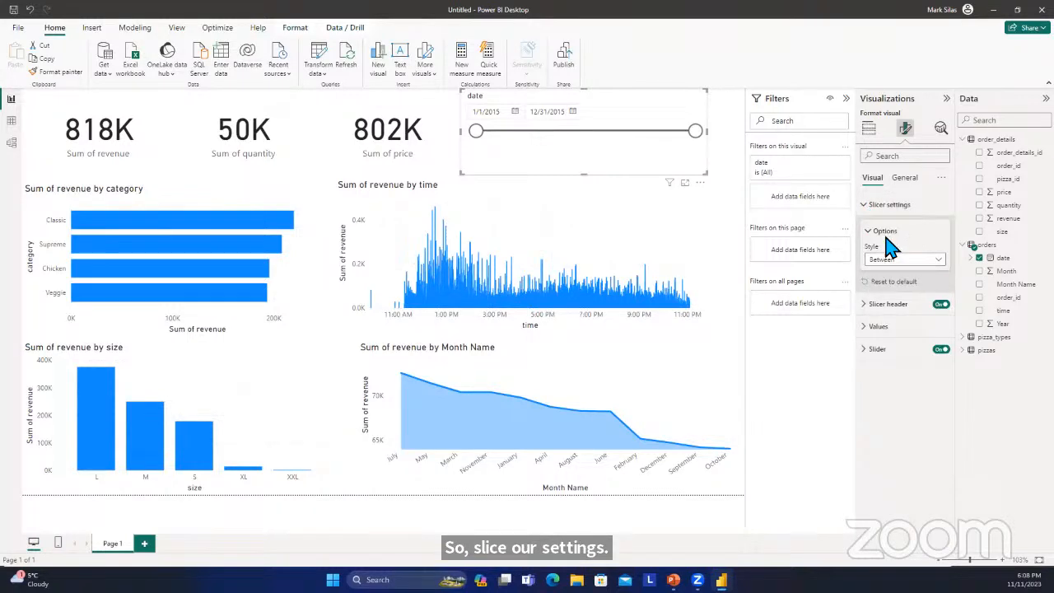
{"action": "left_click", "coordinate": [896, 262]}
{"action": "left_click", "coordinate": [908, 332]}
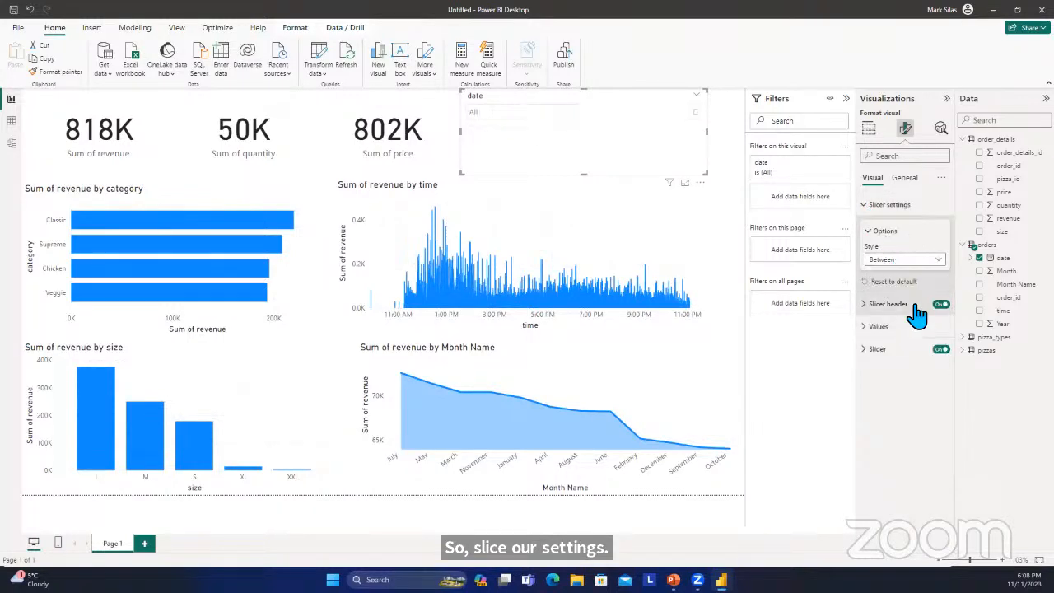
{"action": "left_click", "coordinate": [715, 139]}
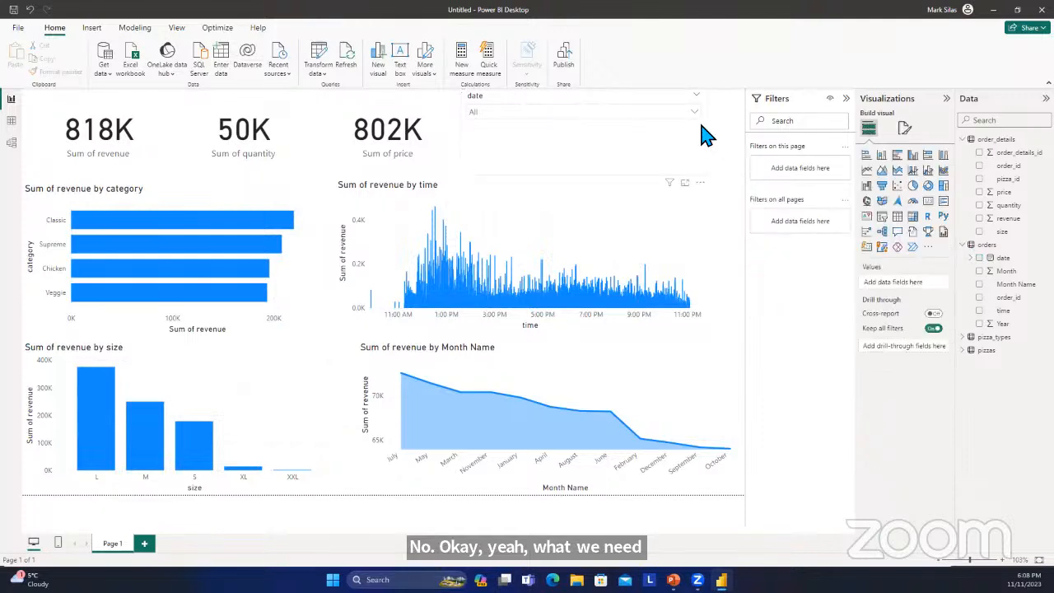
Filter the report to Friday, January 23, 2015 with the date slicer and inspect the revenue of size L.
{"action": "left_click", "coordinate": [695, 114]}
{"action": "scroll", "coordinate": [648, 218], "scroll_direction": "down", "scroll_amount": 3}
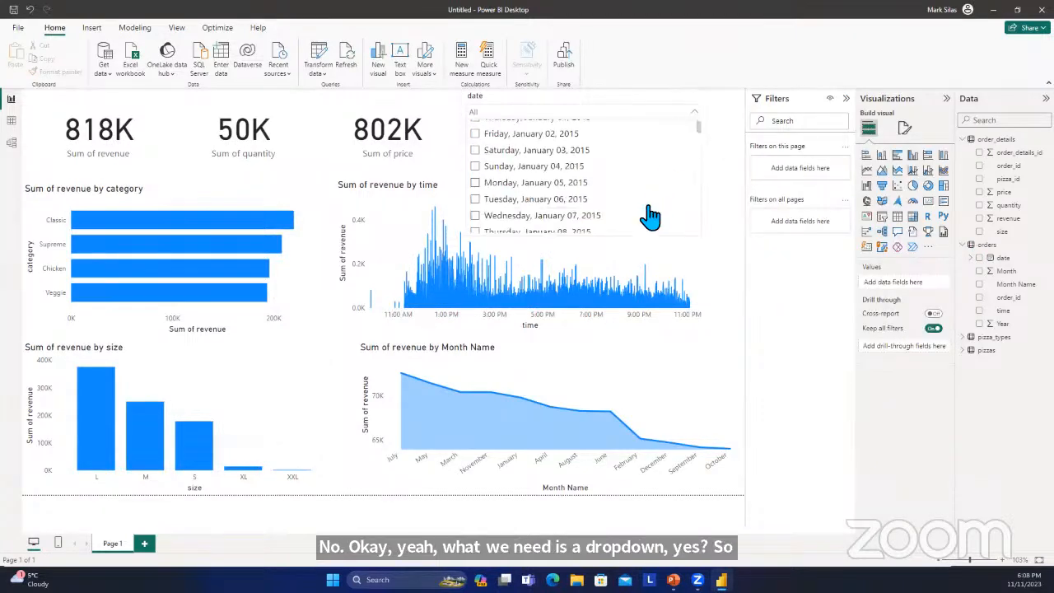
{"action": "scroll", "coordinate": [649, 221], "scroll_direction": "down", "scroll_amount": 5}
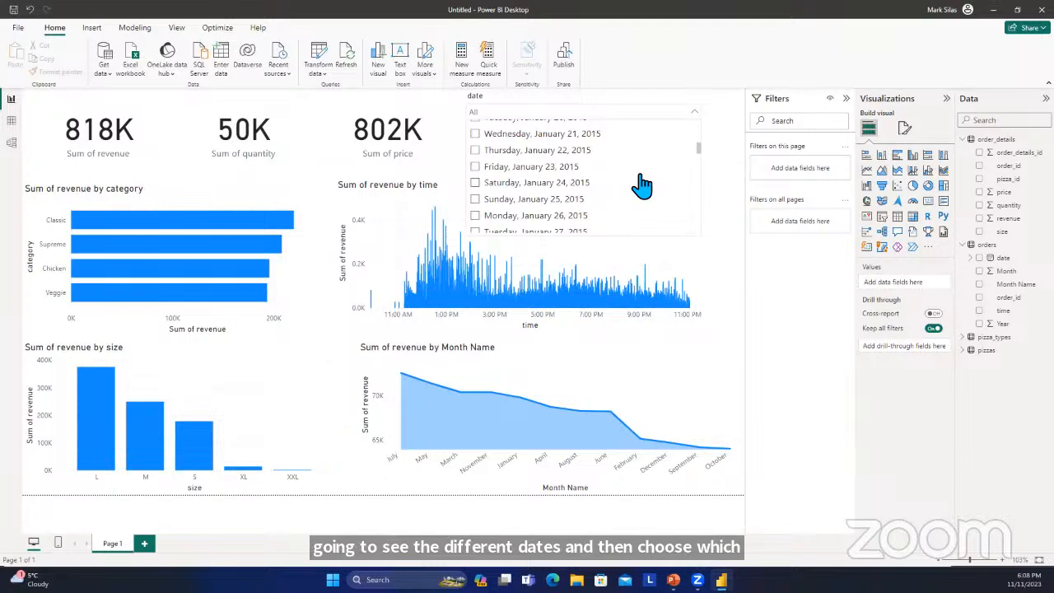
{"action": "left_click", "coordinate": [488, 167]}
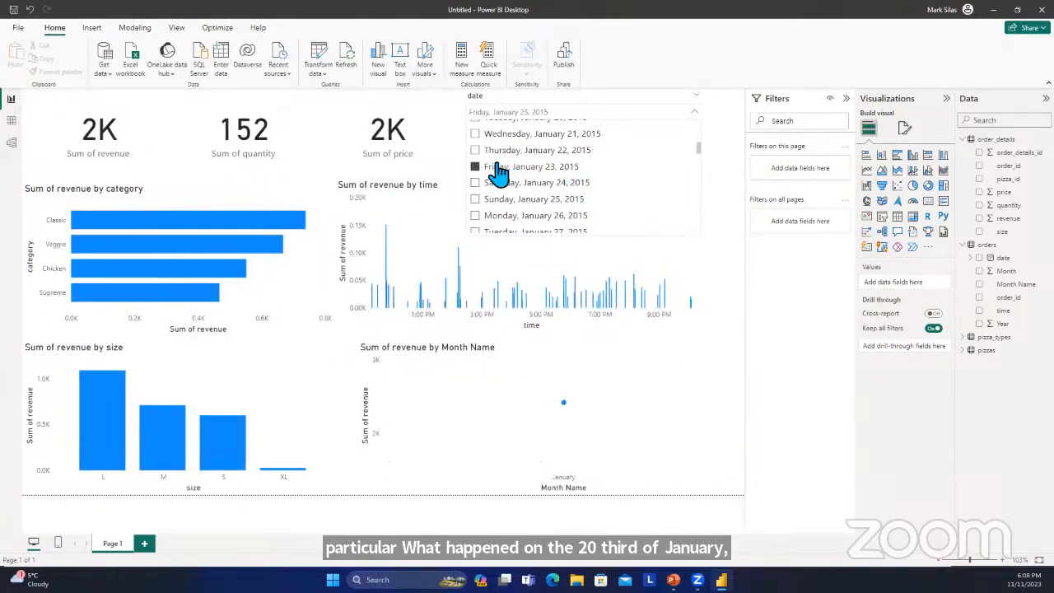
{"action": "left_click", "coordinate": [739, 148]}
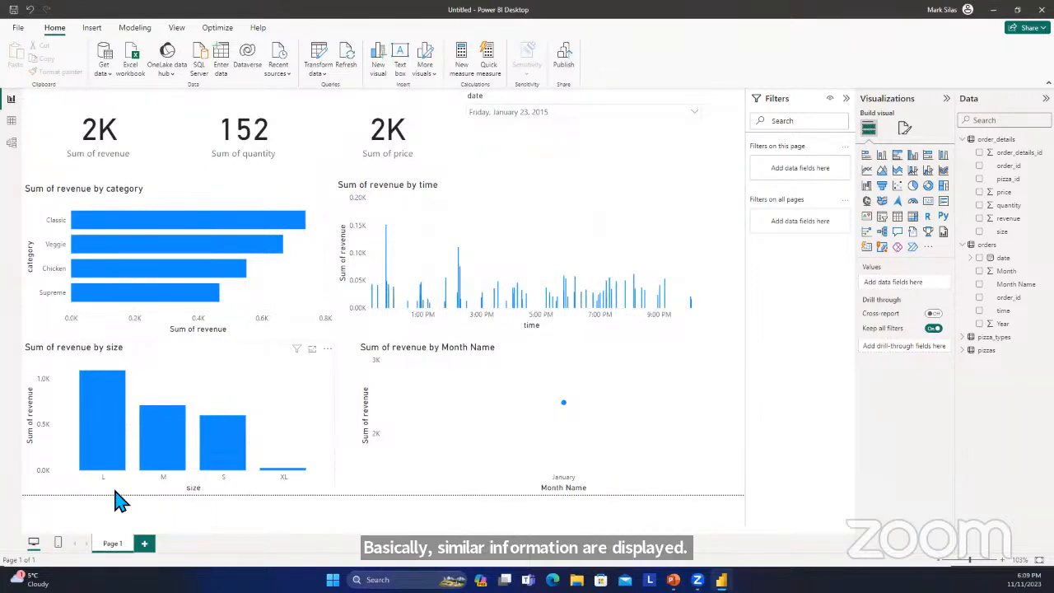
{"action": "mouse_move", "coordinate": [104, 461]}
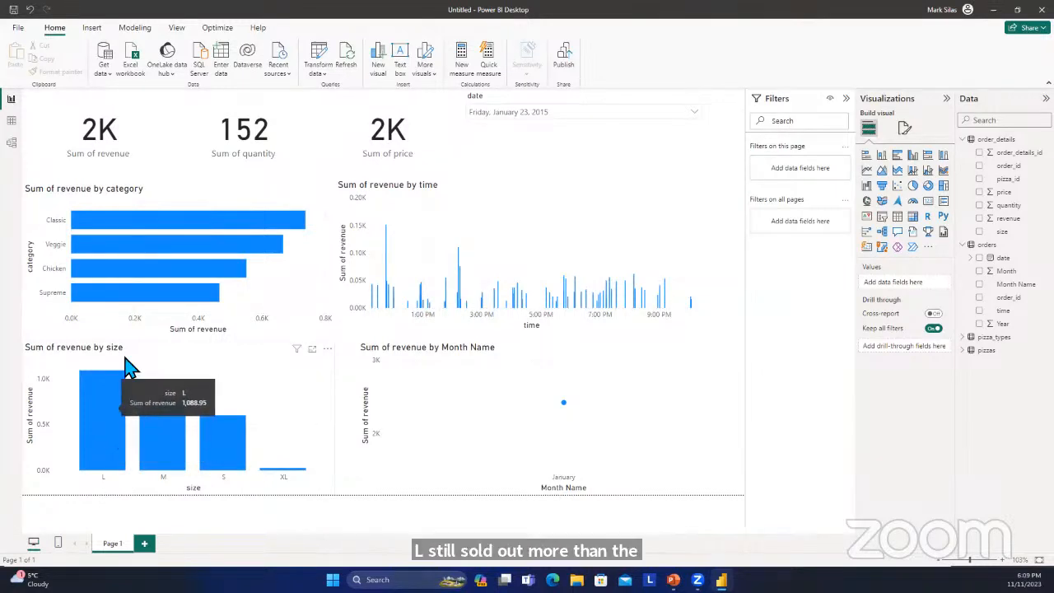
Browse the January 2015 dates listed in the date slicer without changing the selected date.
{"action": "mouse_move", "coordinate": [194, 229]}
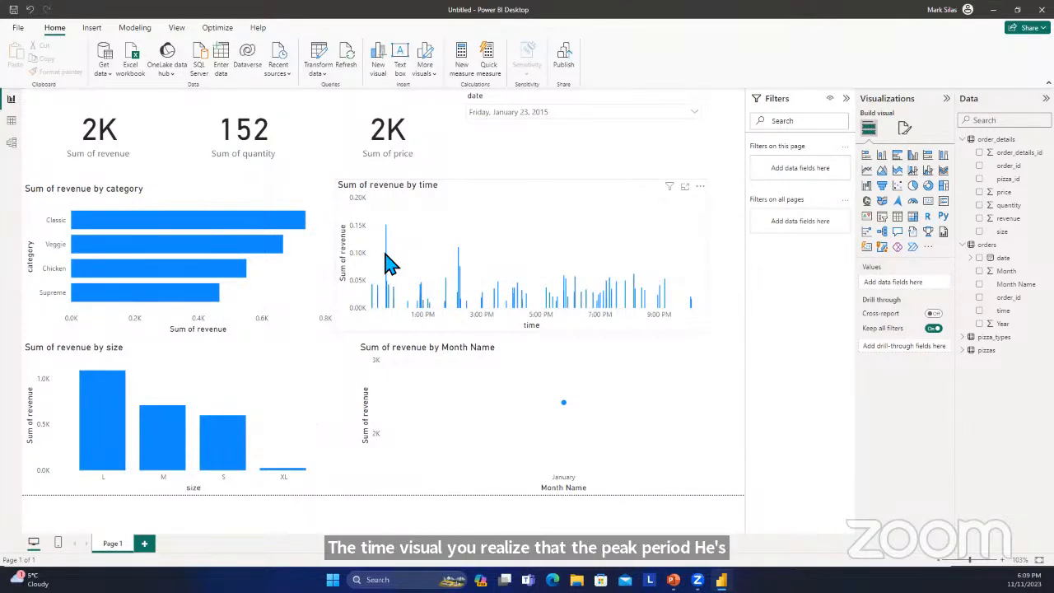
{"action": "left_click", "coordinate": [597, 113]}
{"action": "scroll", "coordinate": [568, 149], "scroll_direction": "up", "scroll_amount": 5}
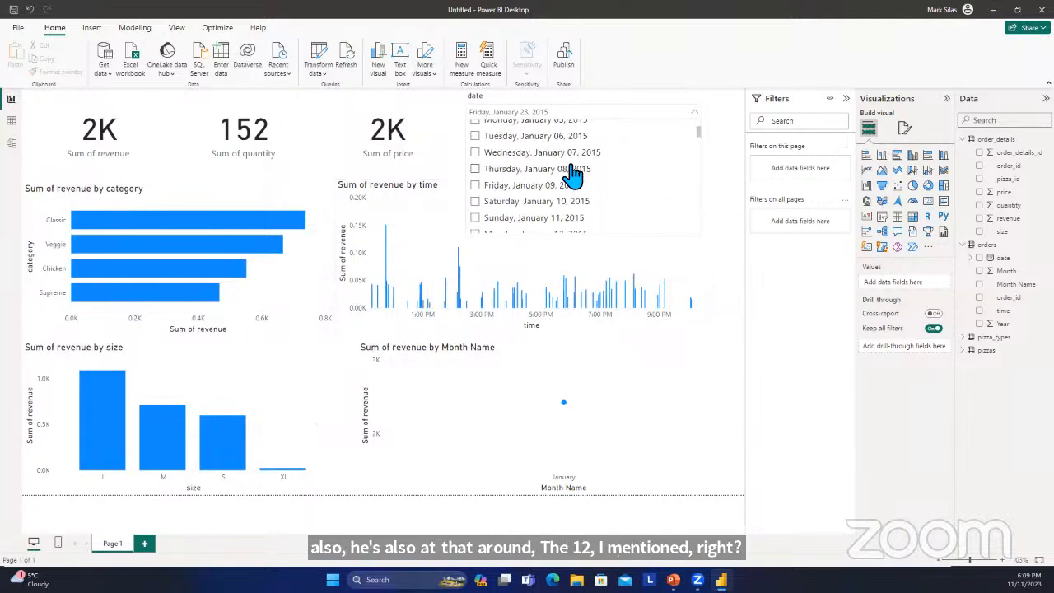
{"action": "scroll", "coordinate": [575, 180], "scroll_direction": "down", "scroll_amount": 9}
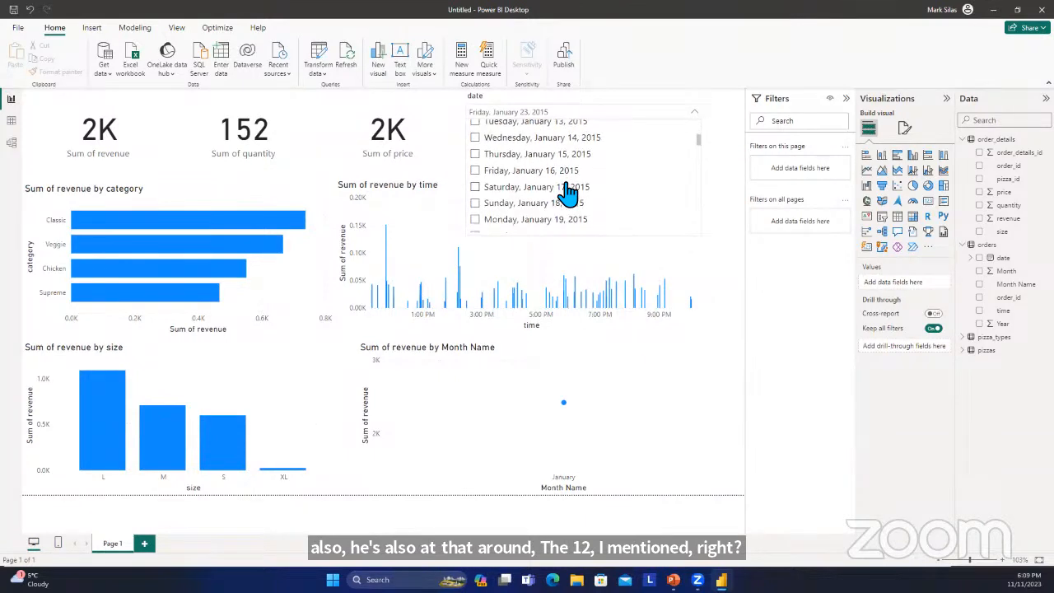
{"action": "left_click", "coordinate": [726, 172]}
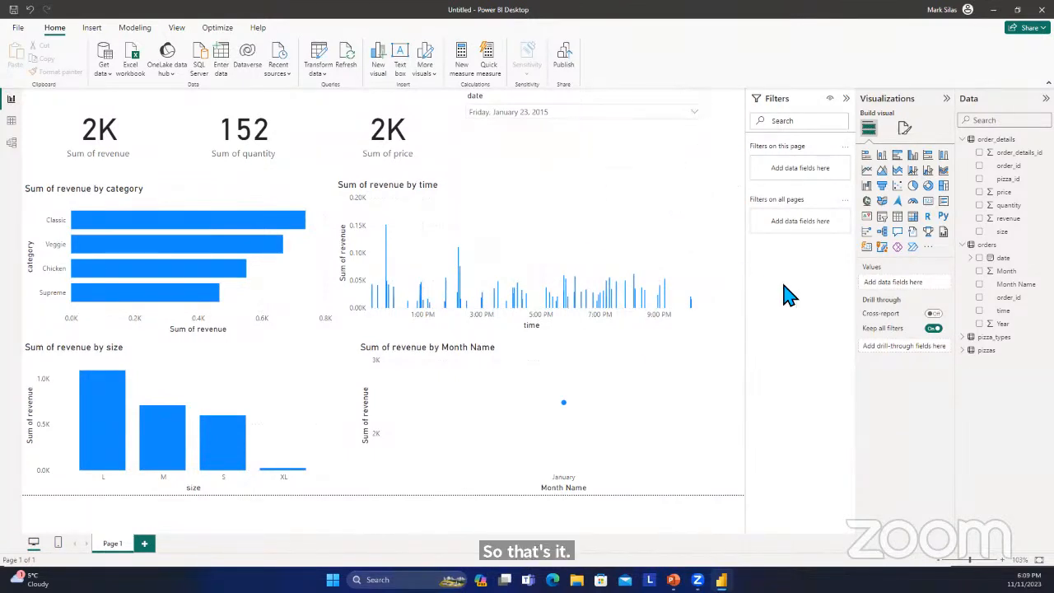
Examine the date slicer's settings, header and values formatting options for a way to select all dates.
{"action": "left_click", "coordinate": [904, 128]}
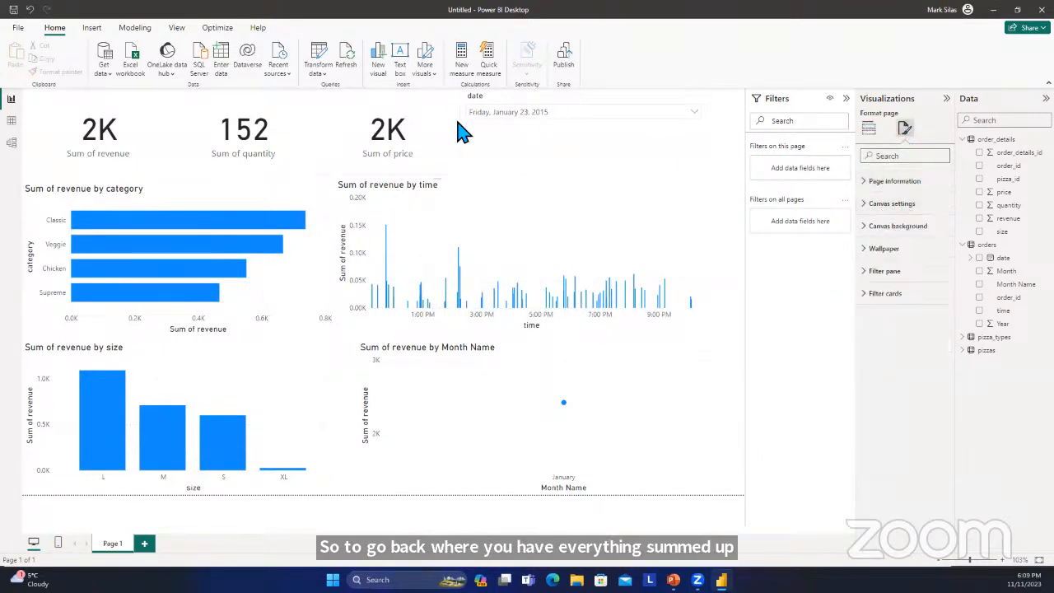
{"action": "left_click", "coordinate": [485, 145]}
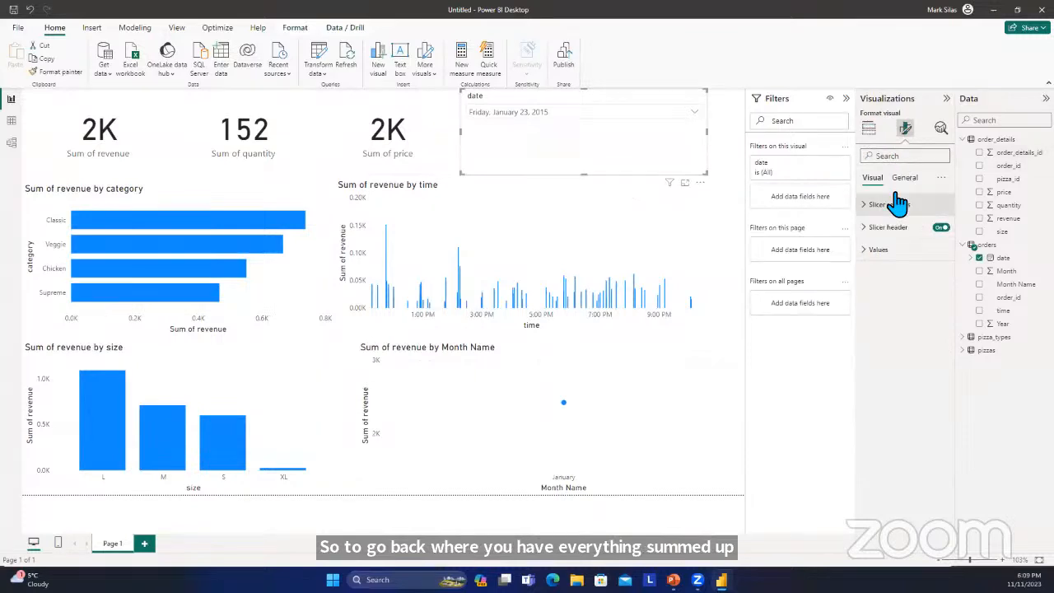
{"action": "left_click", "coordinate": [866, 236]}
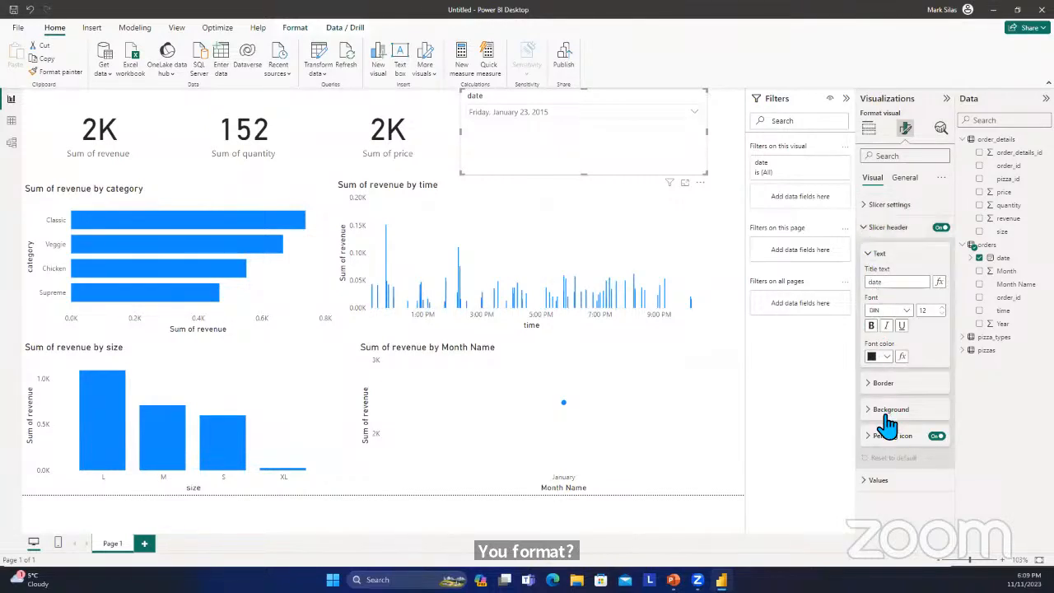
{"action": "left_click", "coordinate": [874, 480]}
{"action": "scroll", "coordinate": [899, 436], "scroll_direction": "up", "scroll_amount": 4}
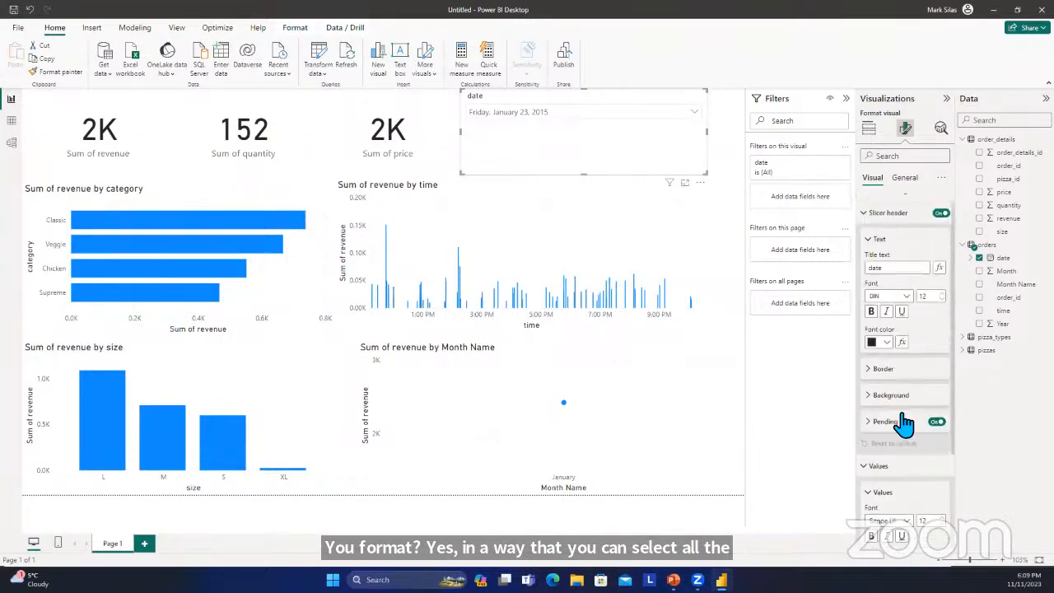
{"action": "left_click", "coordinate": [866, 228]}
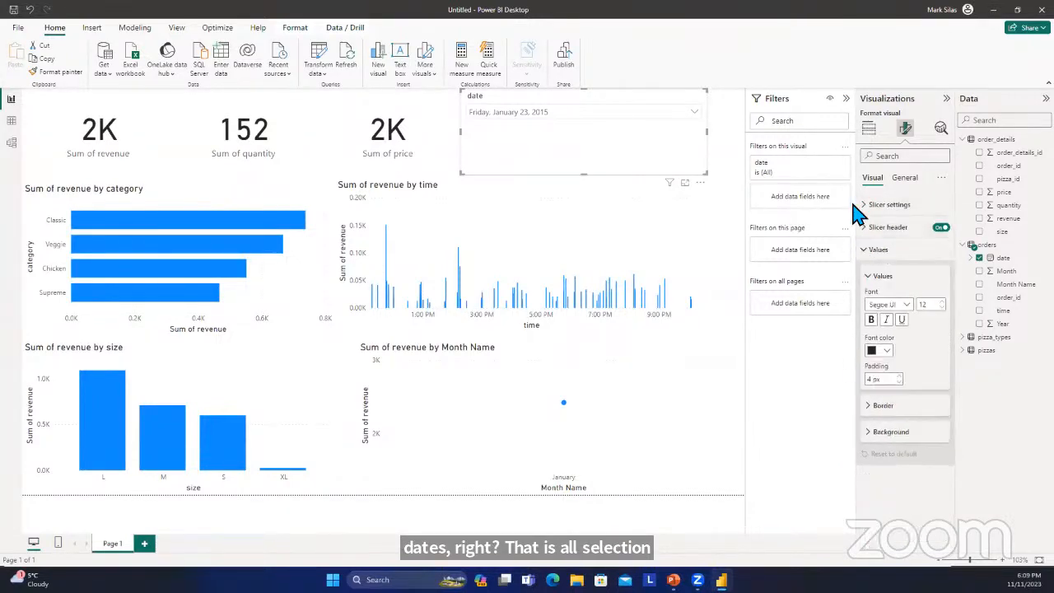
{"action": "left_click", "coordinate": [857, 206]}
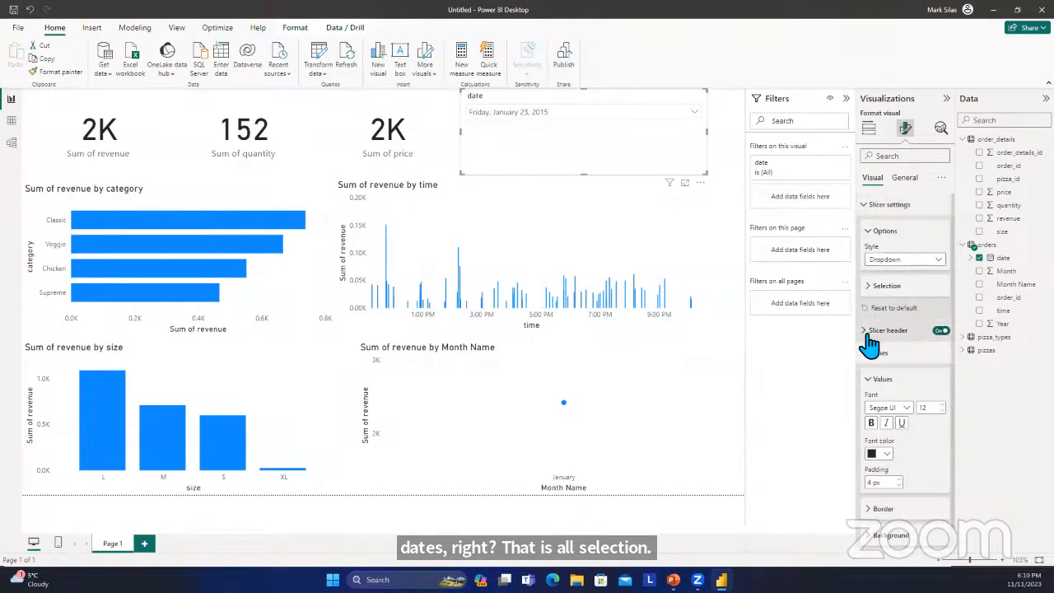
{"action": "scroll", "coordinate": [873, 367], "scroll_direction": "down", "scroll_amount": 1}
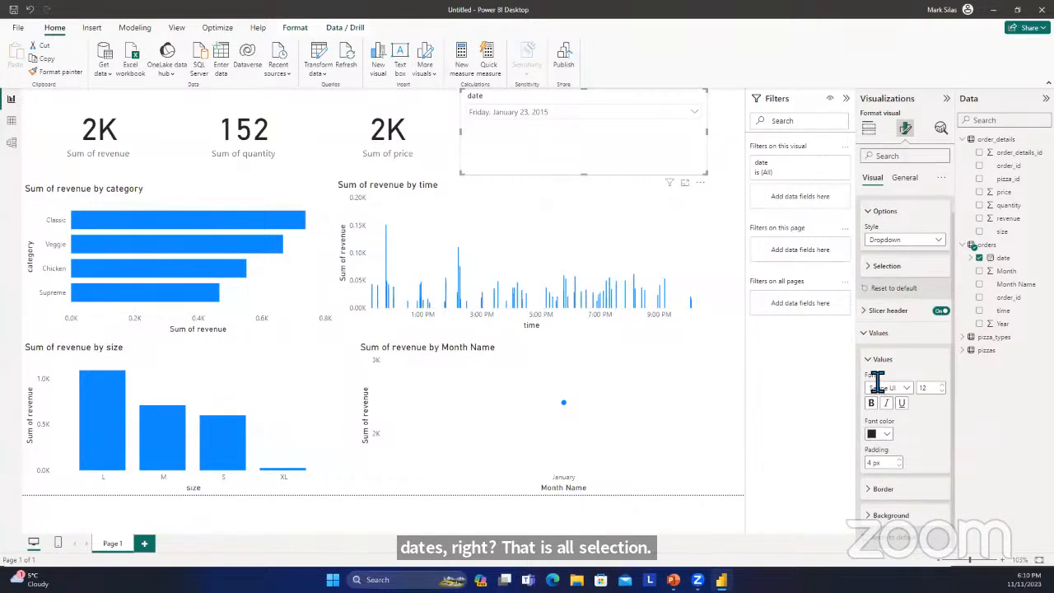
{"action": "scroll", "coordinate": [877, 445], "scroll_direction": "up", "scroll_amount": 1}
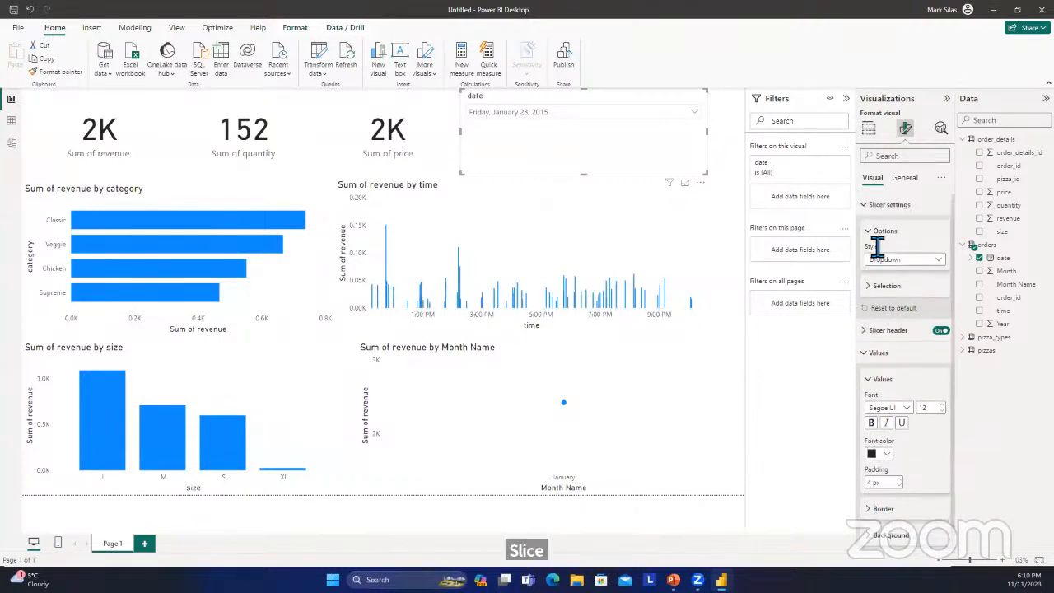
{"action": "left_click", "coordinate": [866, 207]}
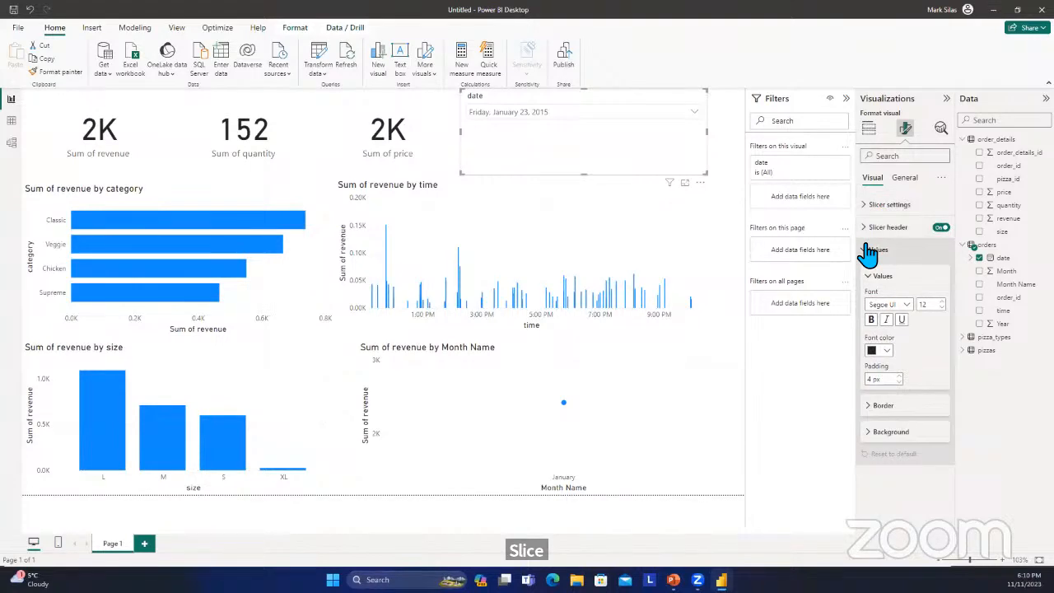
{"action": "left_click", "coordinate": [871, 231]}
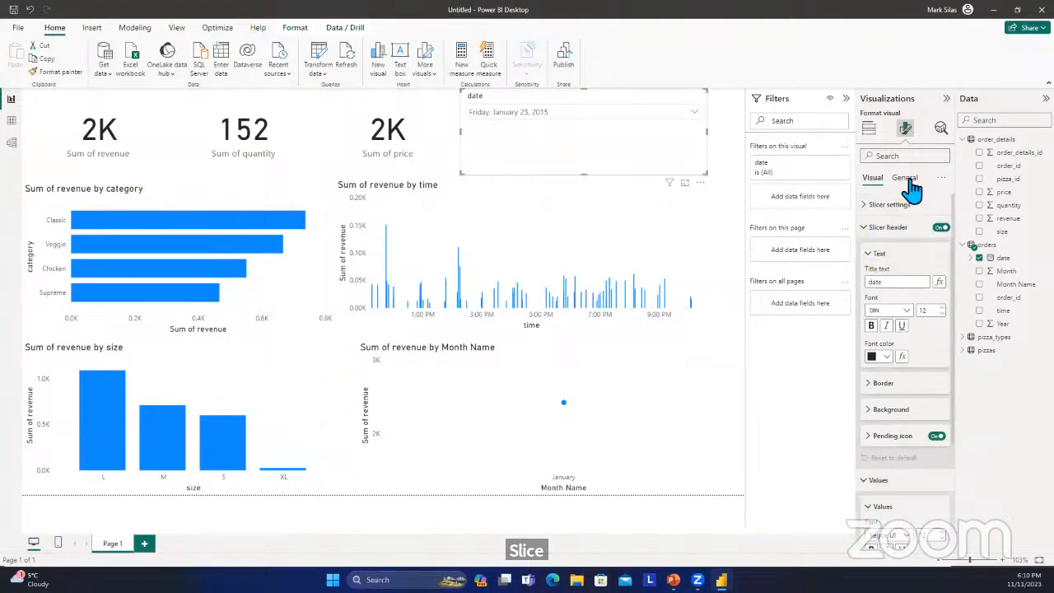
{"action": "left_click", "coordinate": [905, 179]}
{"action": "left_click", "coordinate": [873, 180]}
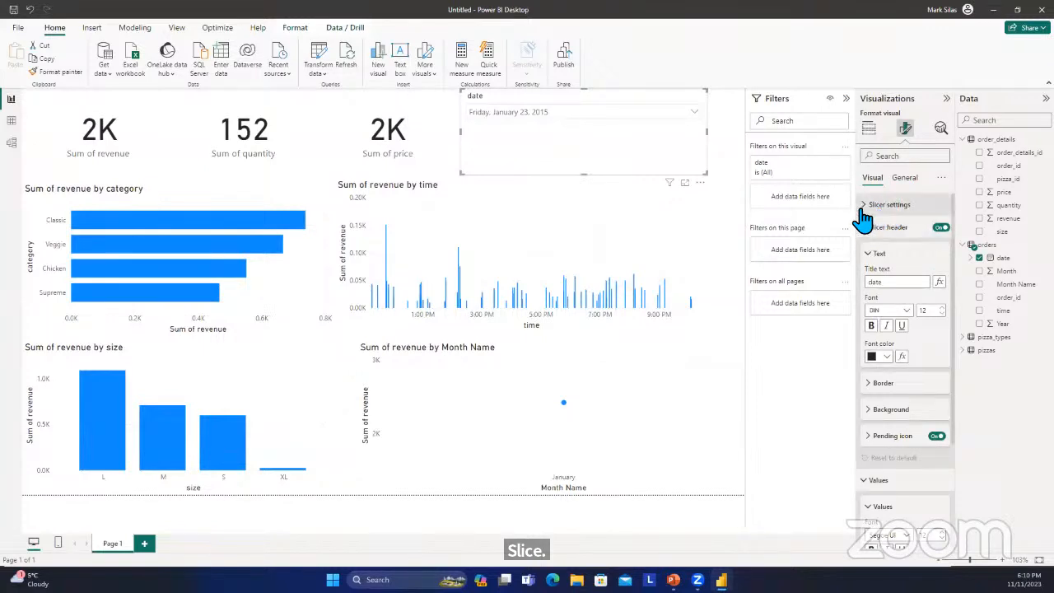
Turn on the "Select all" option in the date slicer's selection settings and collapse the formatting sections.
{"action": "left_click", "coordinate": [864, 206]}
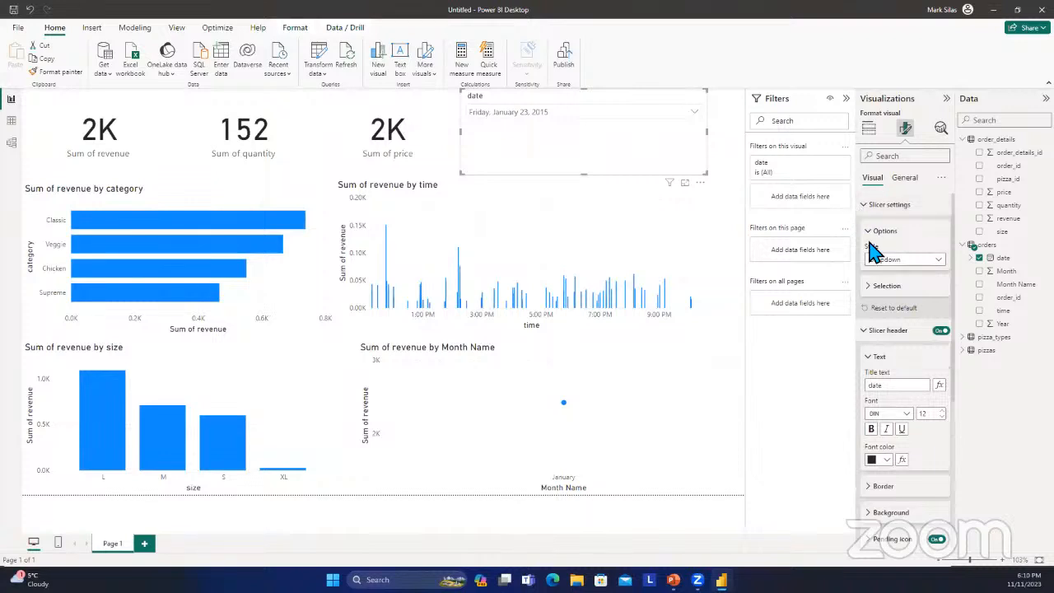
{"action": "left_click", "coordinate": [878, 288]}
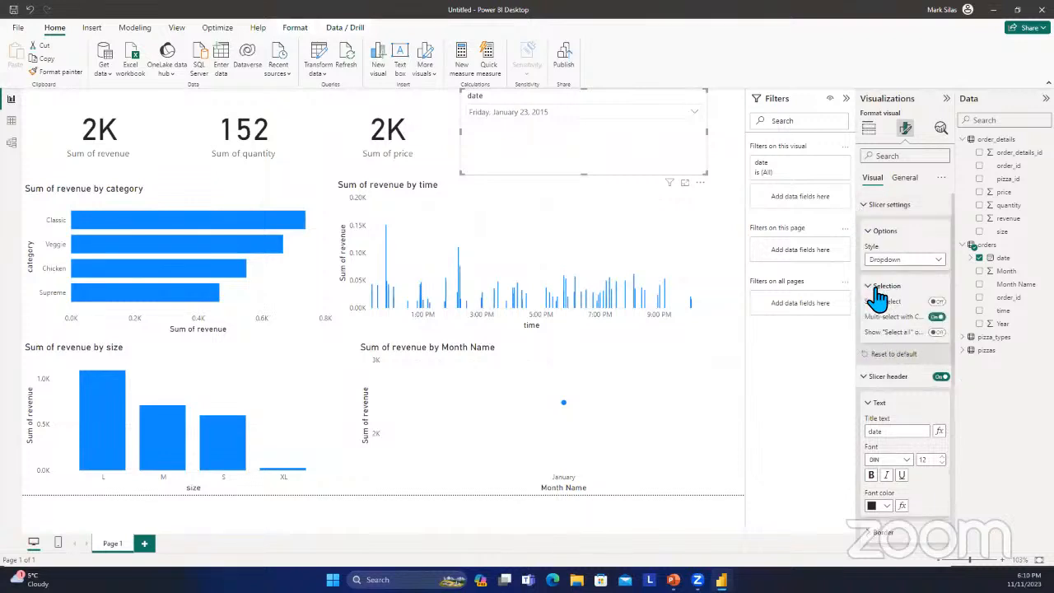
{"action": "left_click", "coordinate": [936, 331]}
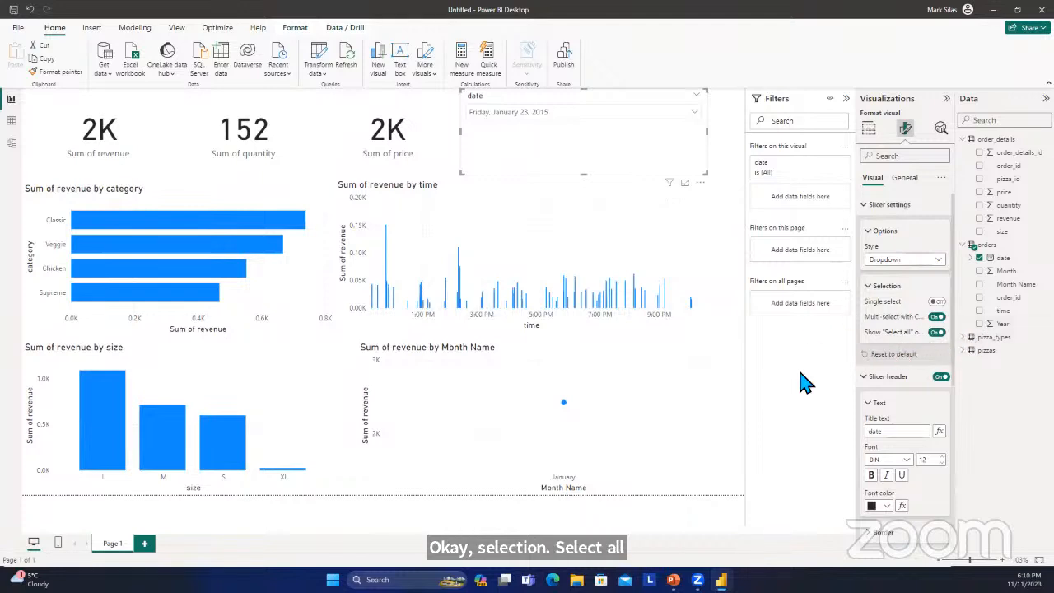
{"action": "left_click", "coordinate": [866, 205]}
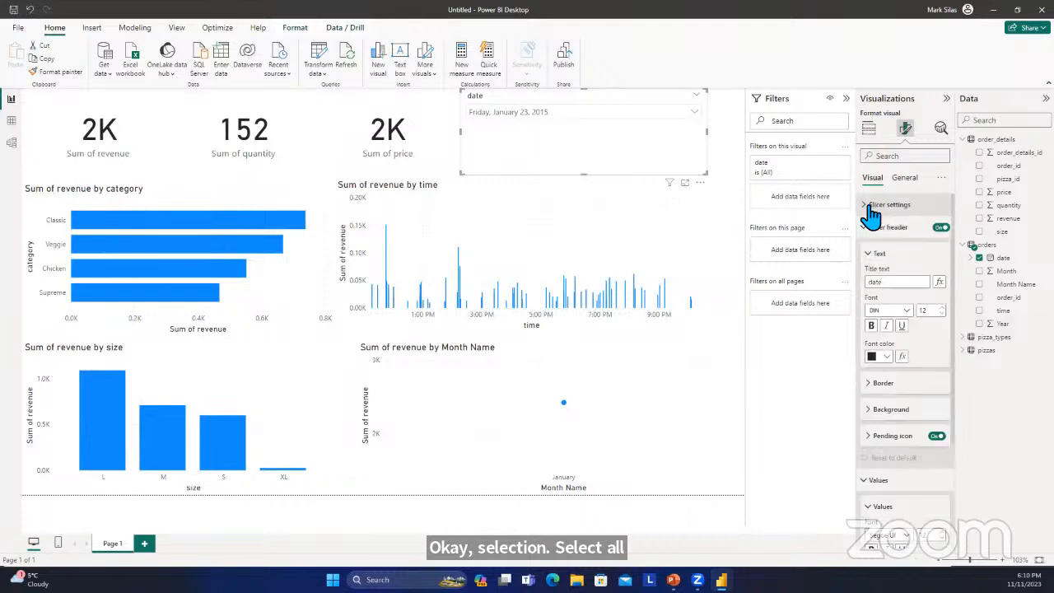
{"action": "left_click", "coordinate": [866, 228]}
{"action": "left_click", "coordinate": [868, 251]}
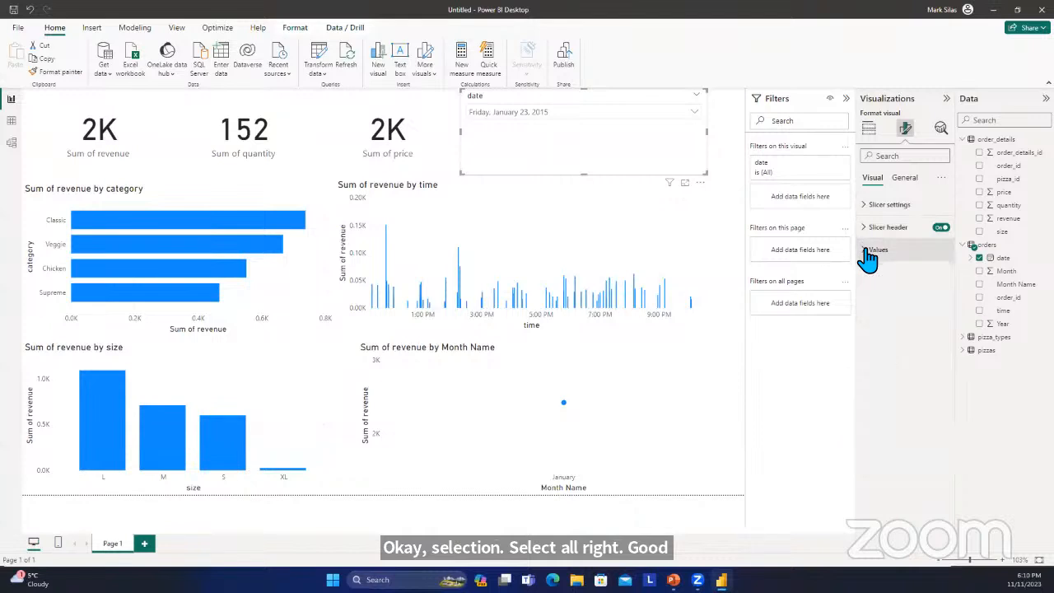
Select all dates in the date slicer so the report covers the full period again.
{"action": "left_click", "coordinate": [694, 108]}
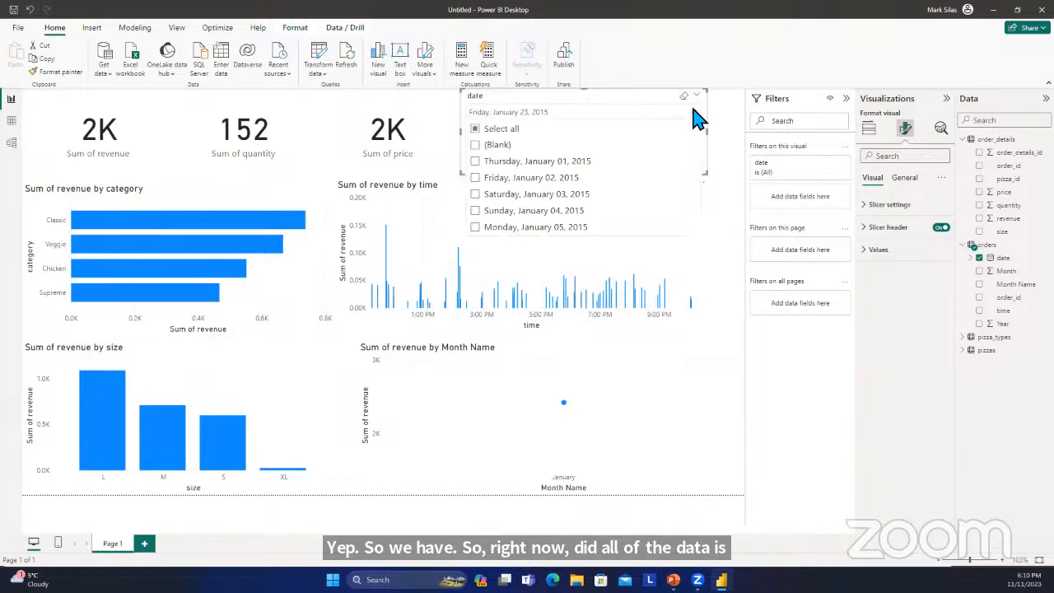
{"action": "left_click", "coordinate": [531, 135]}
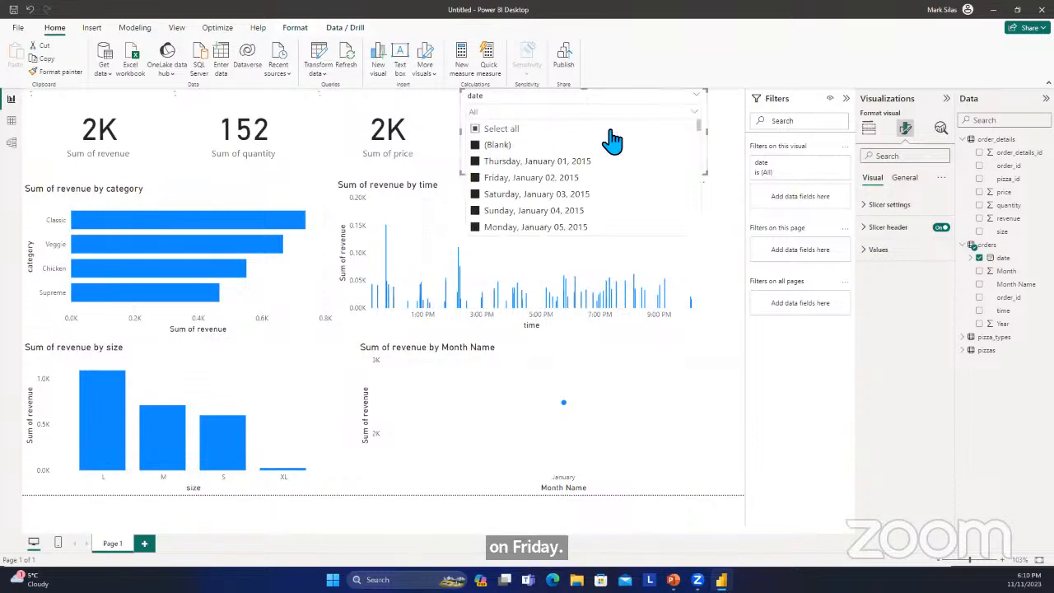
{"action": "left_click", "coordinate": [424, 119]}
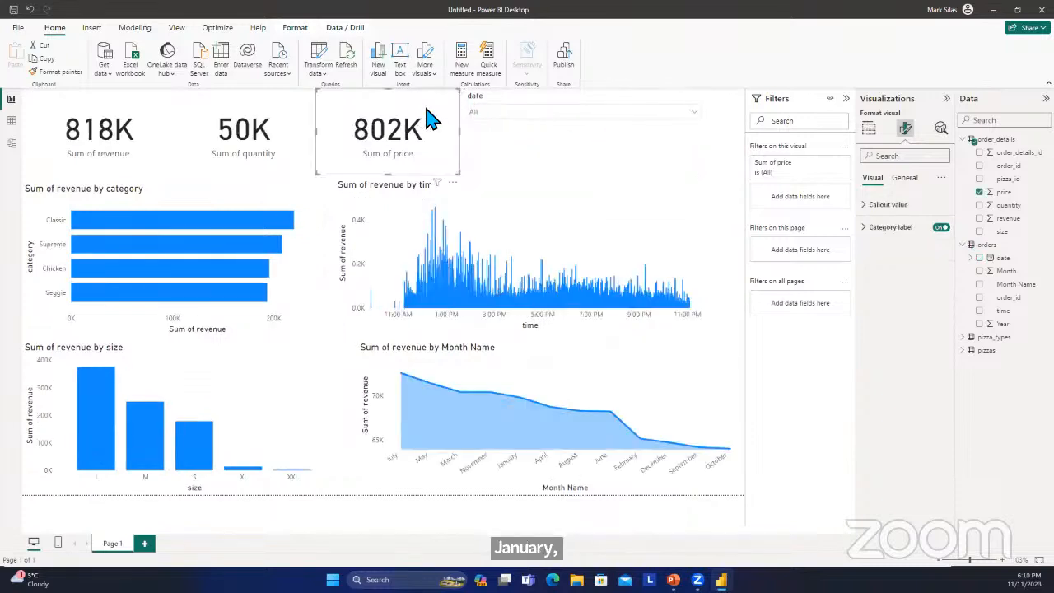
{"action": "left_click", "coordinate": [737, 134]}
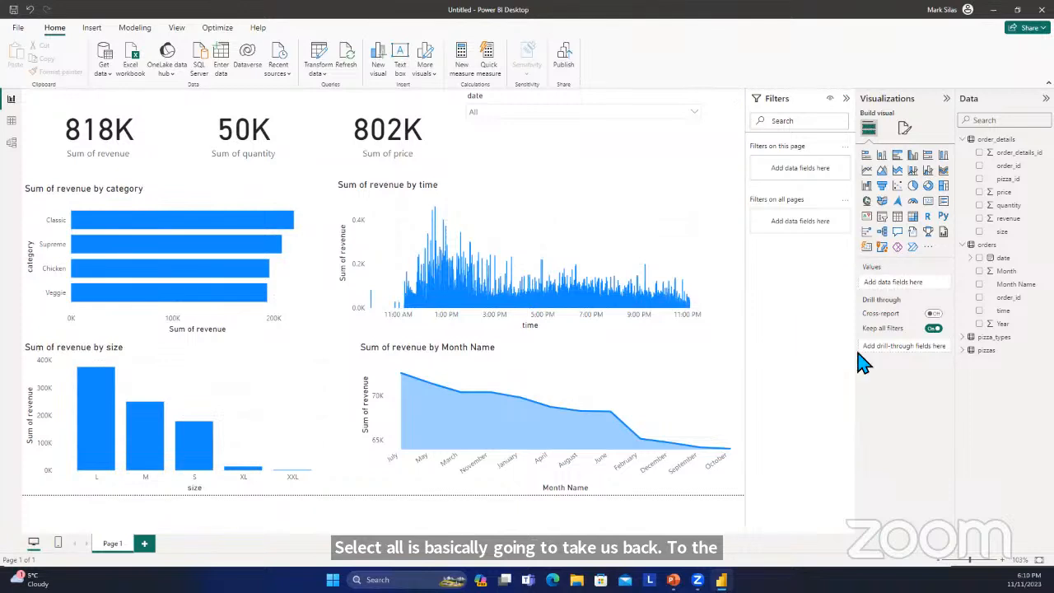
Give the report page a light grey canvas background with 0% transparency.
{"action": "left_click", "coordinate": [909, 132]}
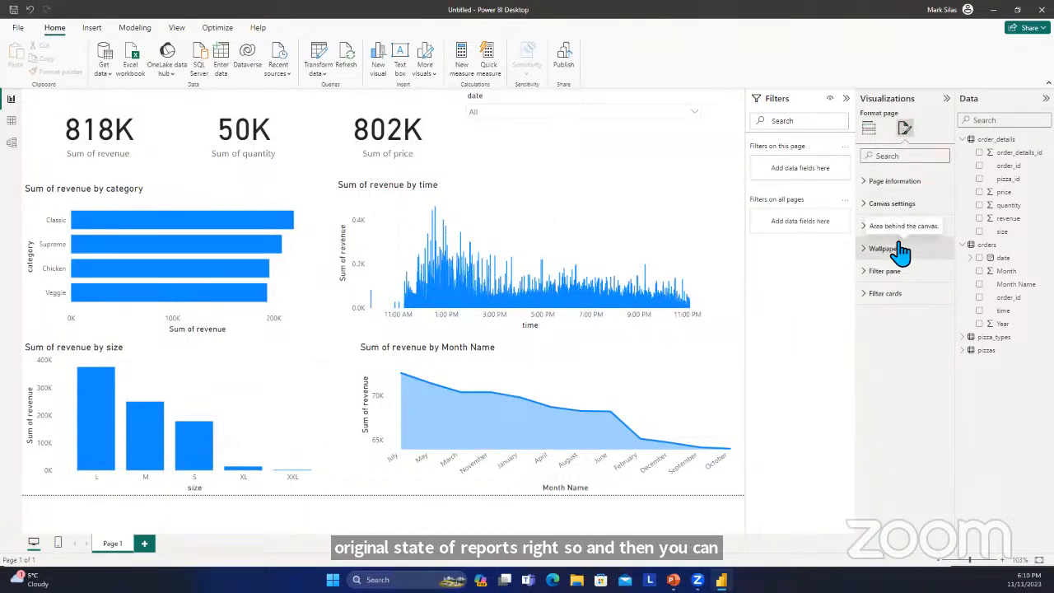
{"action": "left_click", "coordinate": [871, 205]}
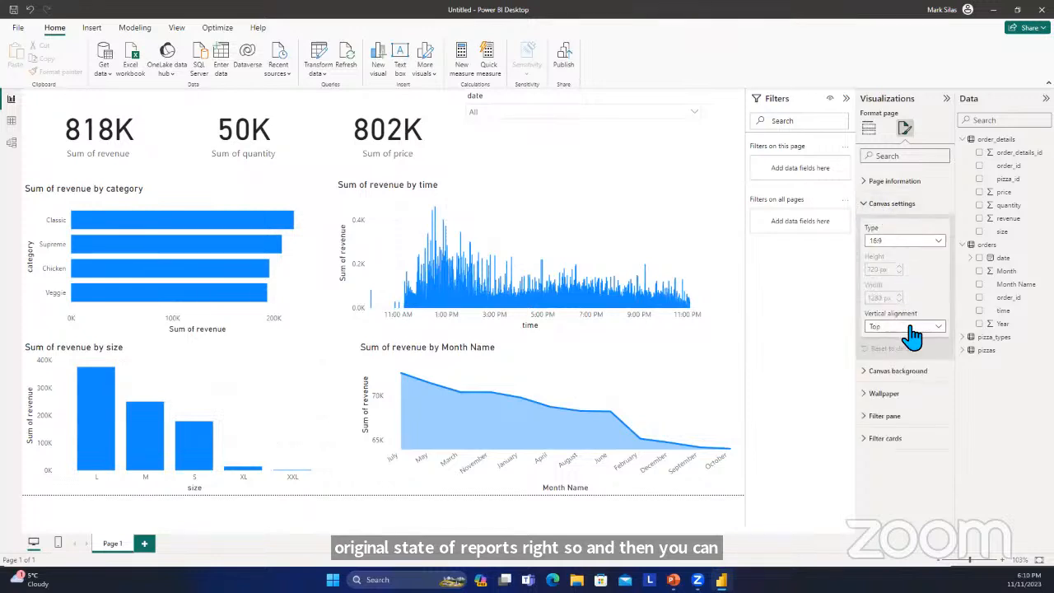
{"action": "left_click", "coordinate": [871, 204]}
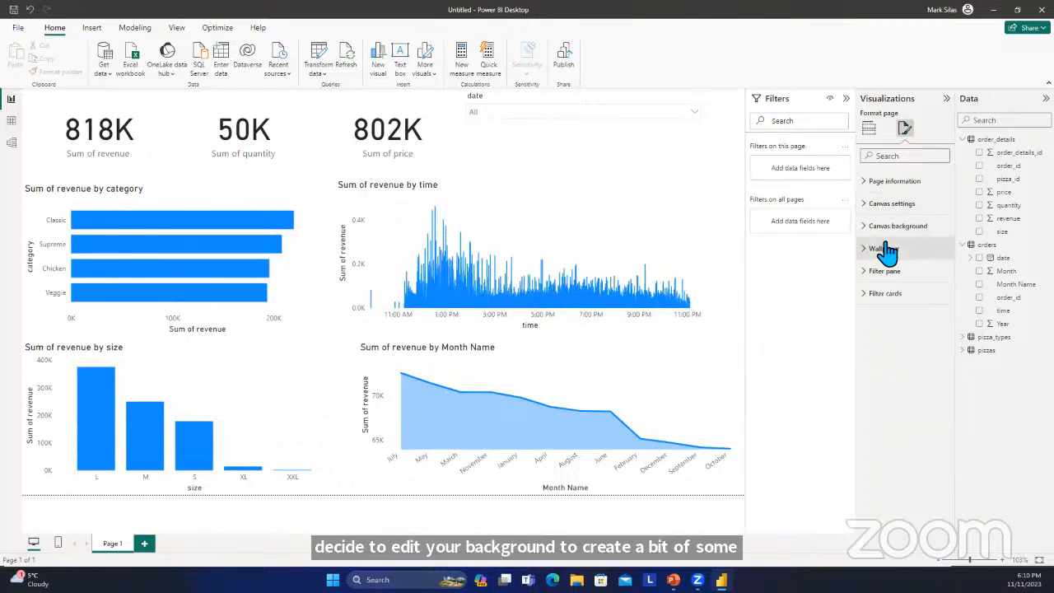
{"action": "left_click", "coordinate": [895, 231]}
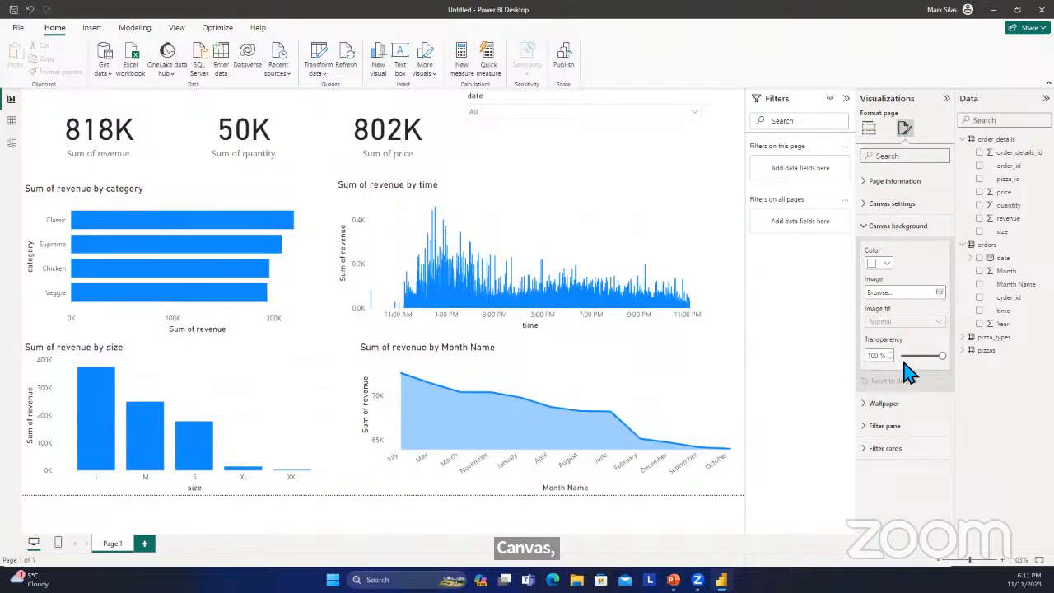
{"action": "left_click", "coordinate": [880, 263]}
{"action": "left_click", "coordinate": [896, 327]}
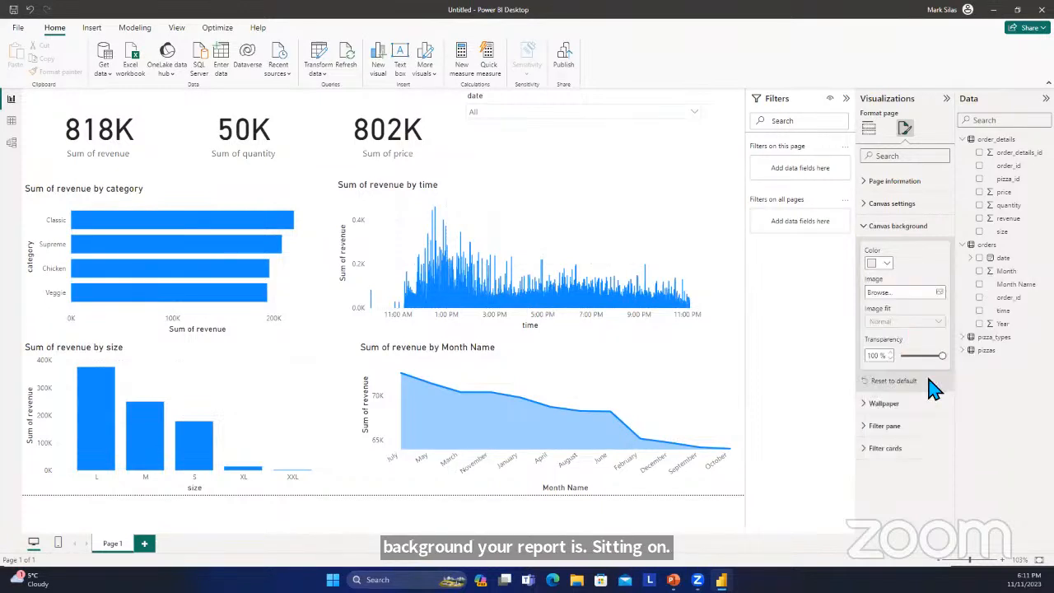
{"action": "left_click_drag", "start_coordinate": [941, 360], "coordinate": [894, 360]}
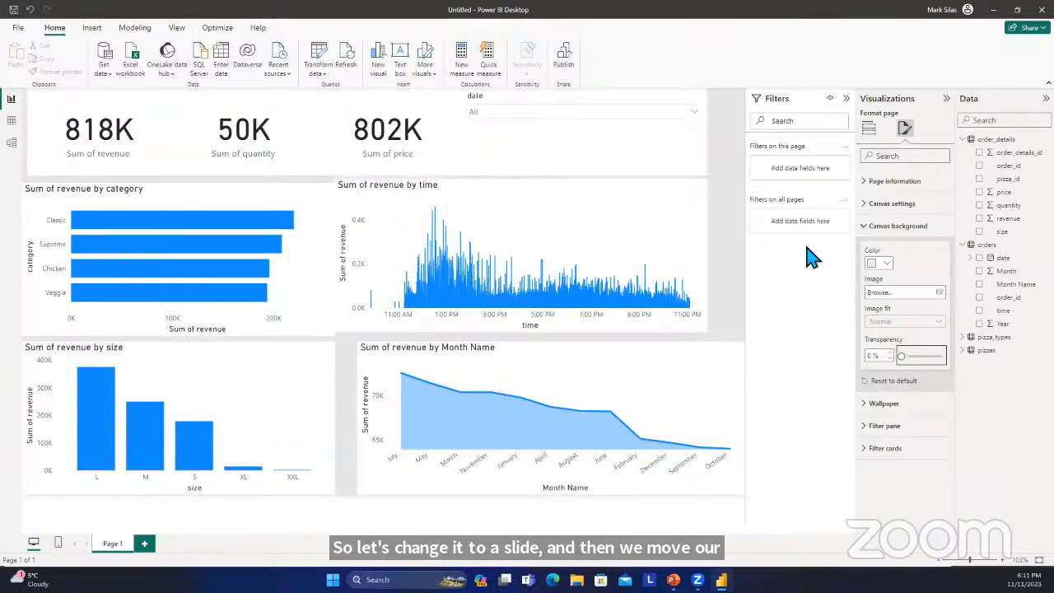
Collapse the Filters and Visualizations panes and reposition the four revenue charts and the date slicer so grey gaps separate them.
{"action": "left_click", "coordinate": [846, 99]}
{"action": "left_click", "coordinate": [944, 100]}
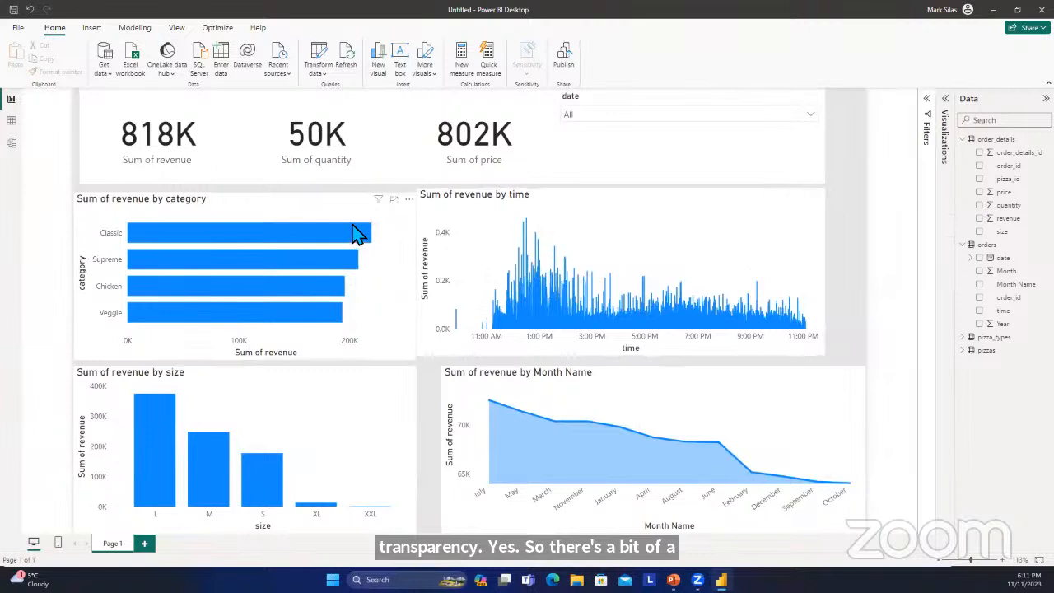
{"action": "left_click_drag", "start_coordinate": [353, 208], "coordinate": [355, 203]}
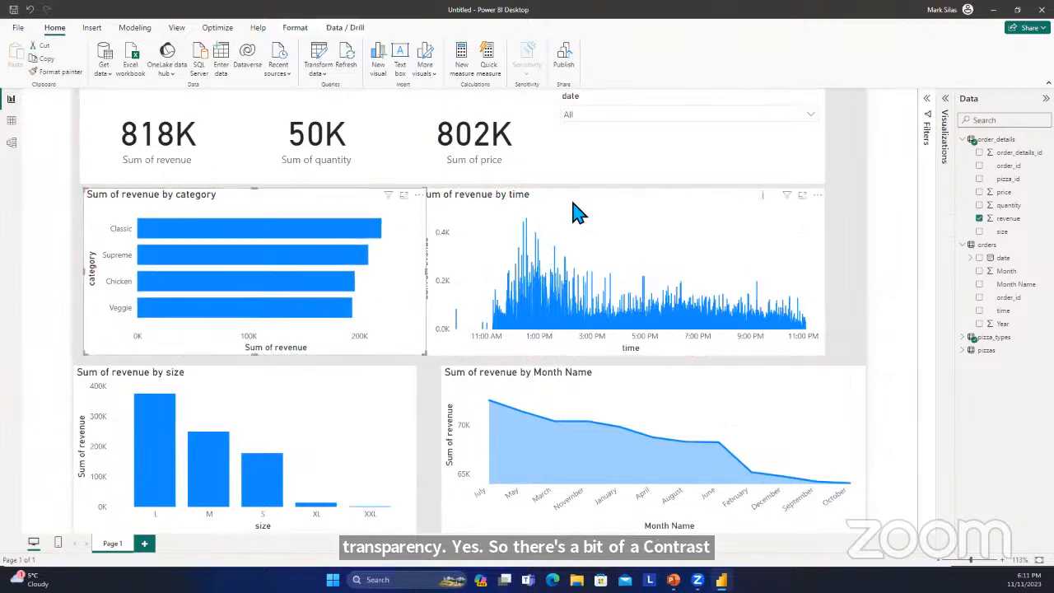
{"action": "left_click_drag", "start_coordinate": [618, 209], "coordinate": [623, 211]}
{"action": "left_click_drag", "start_coordinate": [656, 150], "coordinate": [687, 142]}
{"action": "left_click_drag", "start_coordinate": [743, 410], "coordinate": [729, 407]}
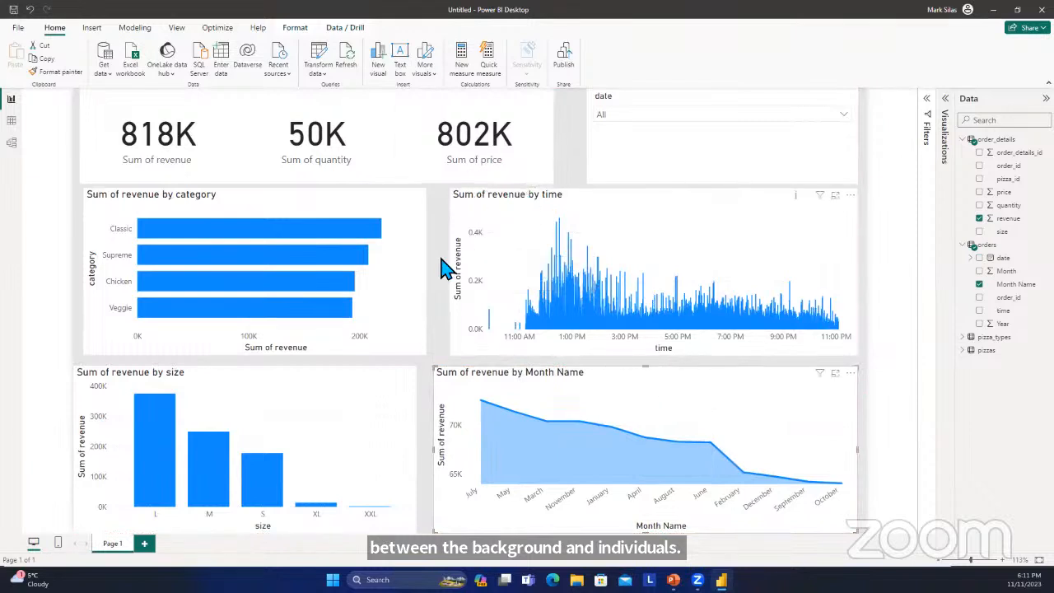
{"action": "left_click_drag", "start_coordinate": [367, 428], "coordinate": [365, 429]}
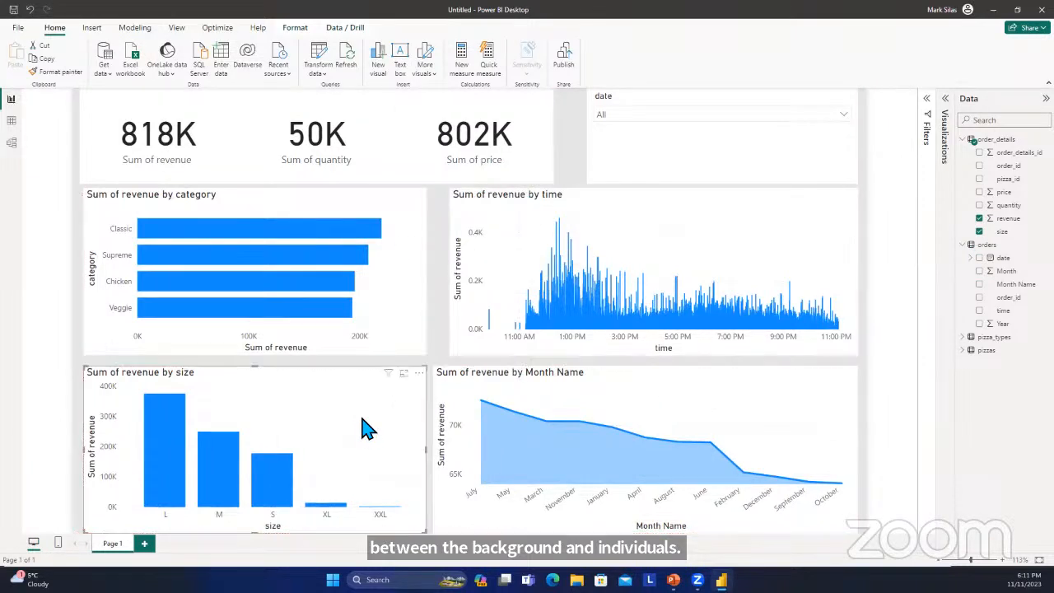
Nudge the price, quantity and revenue summary cards apart so a thin gap separates each from its neighbour.
{"action": "left_click", "coordinate": [779, 173]}
{"action": "left_click", "coordinate": [528, 156]}
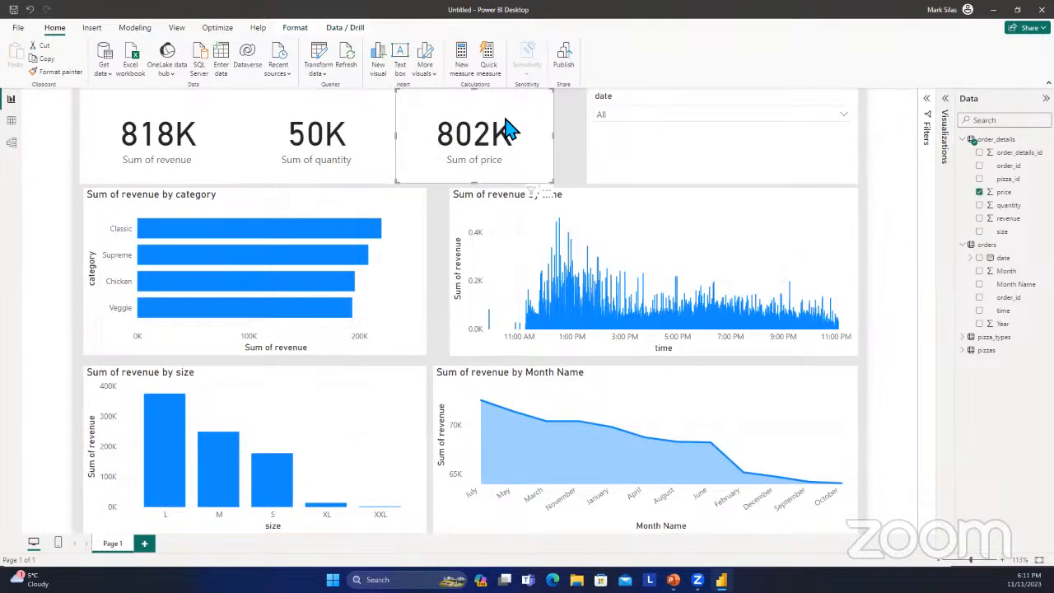
{"action": "mouse_move", "coordinate": [504, 118]}
{"action": "left_mouse_down"}
{"action": "mouse_move", "coordinate": [483, 125]}
{"action": "mouse_move", "coordinate": [491, 114]}
{"action": "left_mouse_up"}
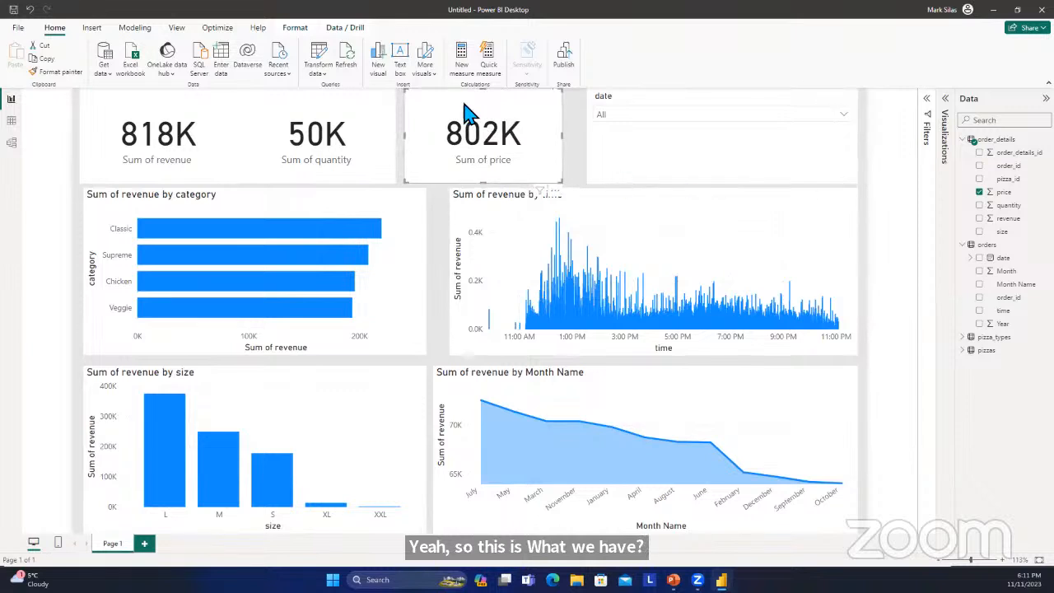
{"action": "left_click", "coordinate": [351, 106]}
{"action": "left_click_drag", "start_coordinate": [351, 105], "coordinate": [352, 107]}
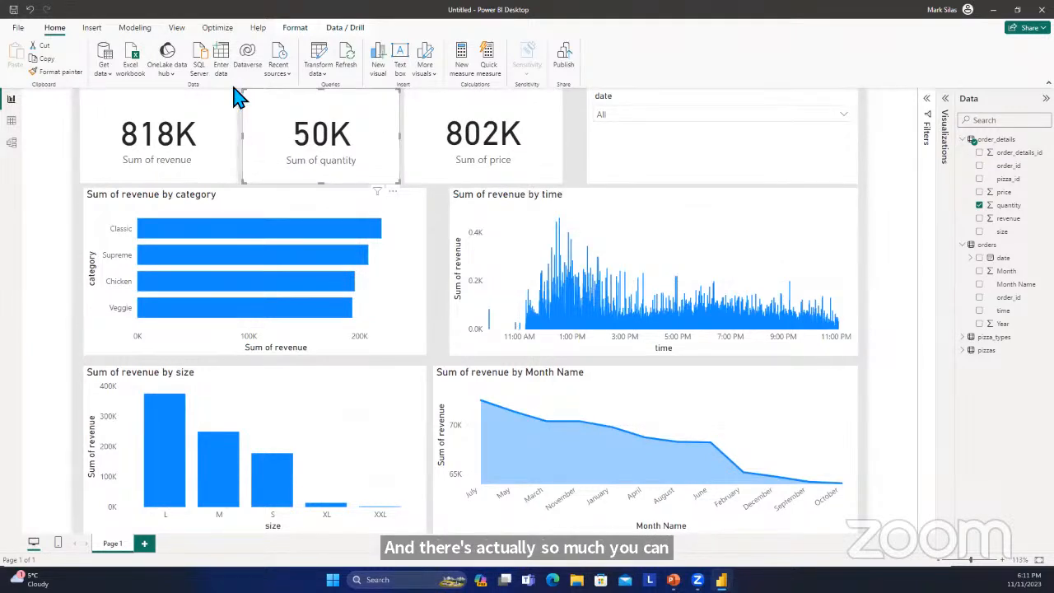
{"action": "left_click", "coordinate": [212, 109]}
{"action": "left_click_drag", "start_coordinate": [216, 107], "coordinate": [218, 107]}
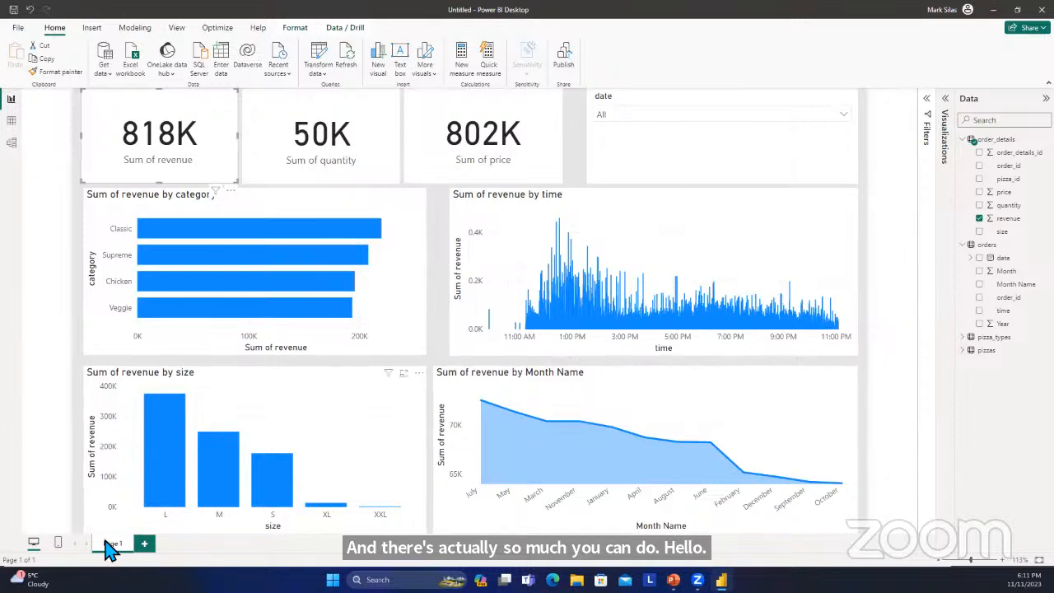
Add a second report page and create a column chart of the order_details revenue field on it.
{"action": "left_click", "coordinate": [147, 544]}
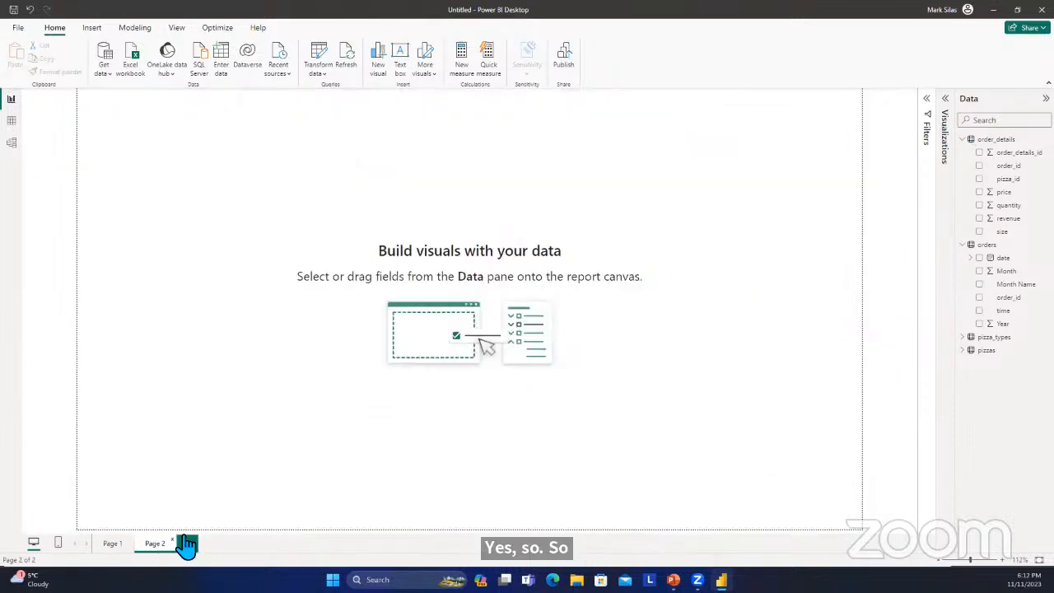
{"action": "left_click", "coordinate": [115, 545]}
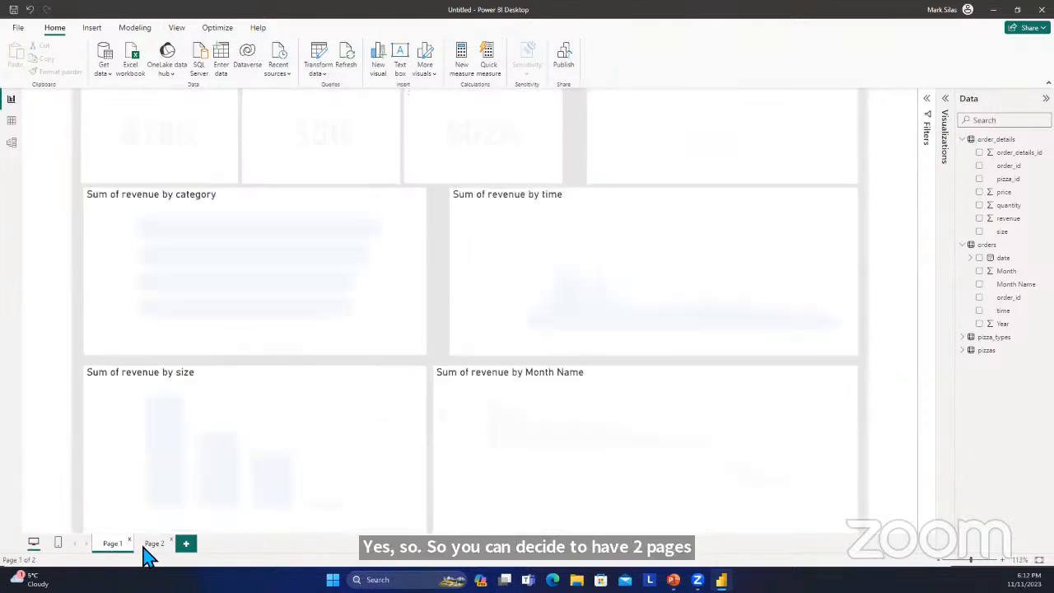
{"action": "left_click", "coordinate": [154, 544]}
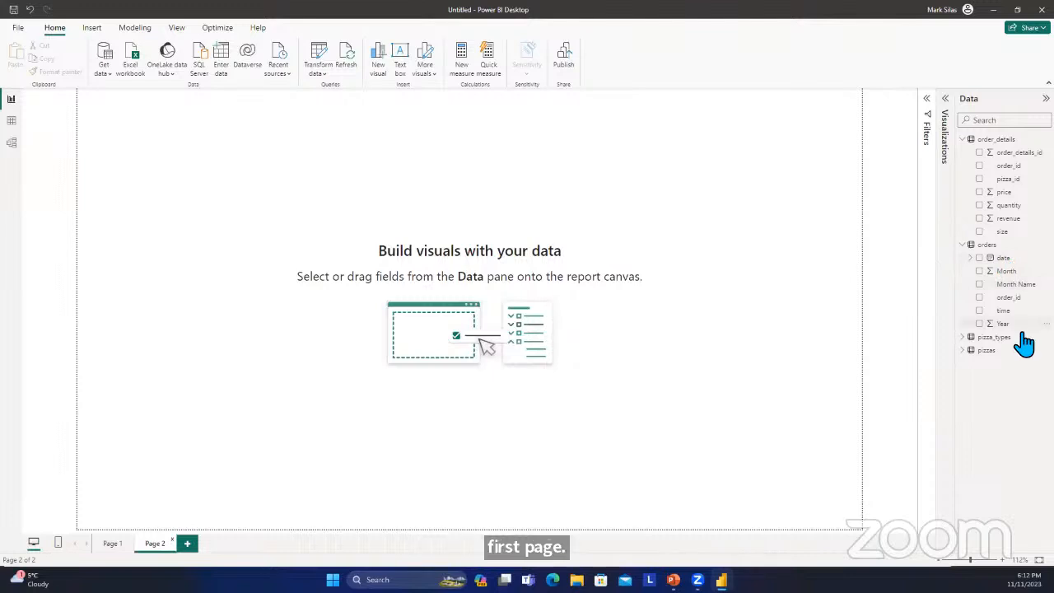
{"action": "left_click", "coordinate": [979, 219]}
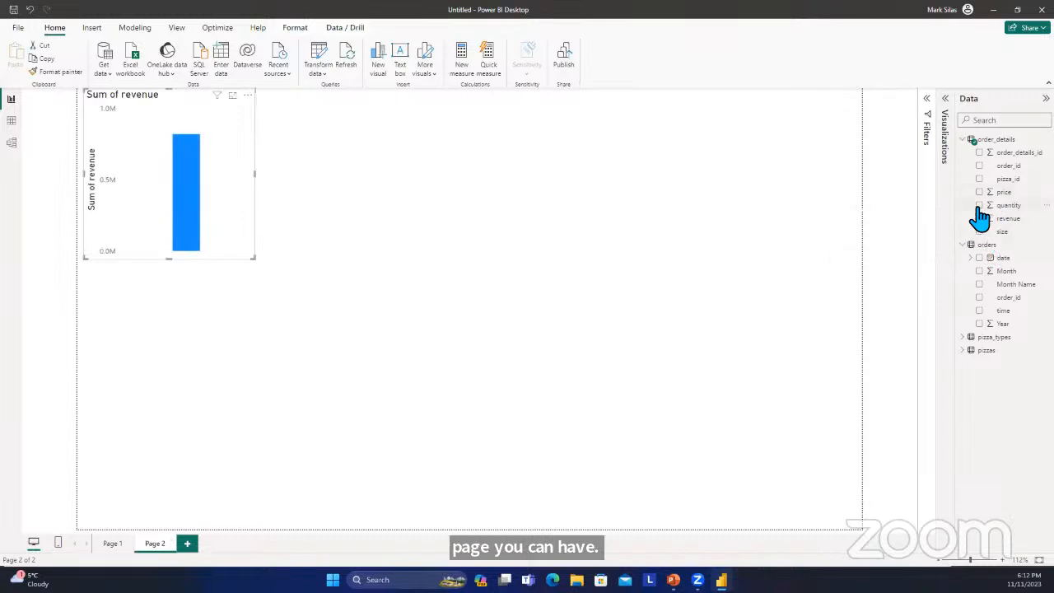
Look through the tables for a breakdown field and add name from pizza_types to the revenue chart.
{"action": "left_click", "coordinate": [967, 140]}
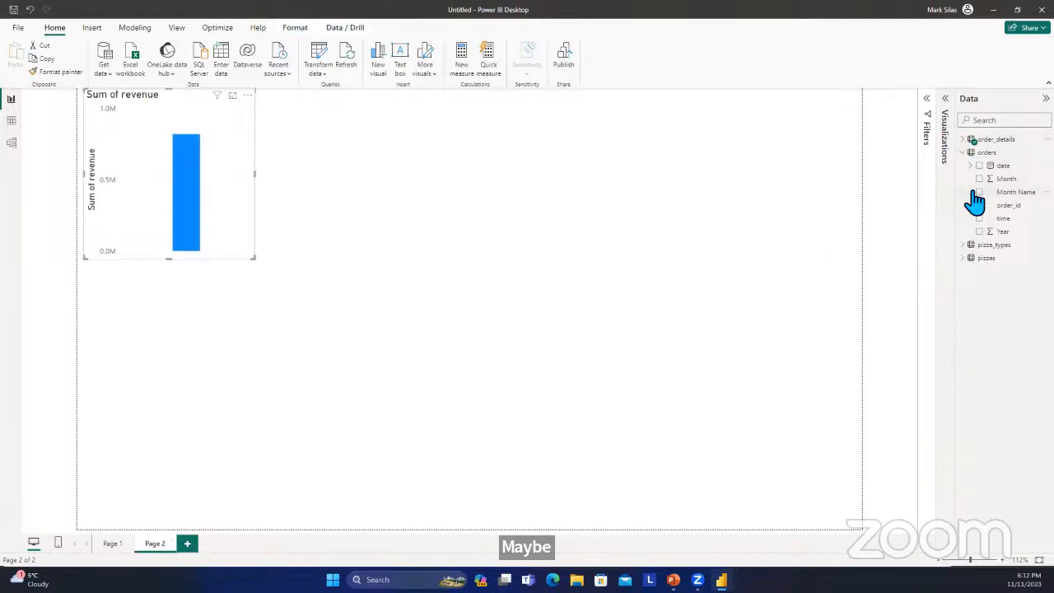
{"action": "left_click", "coordinate": [962, 246]}
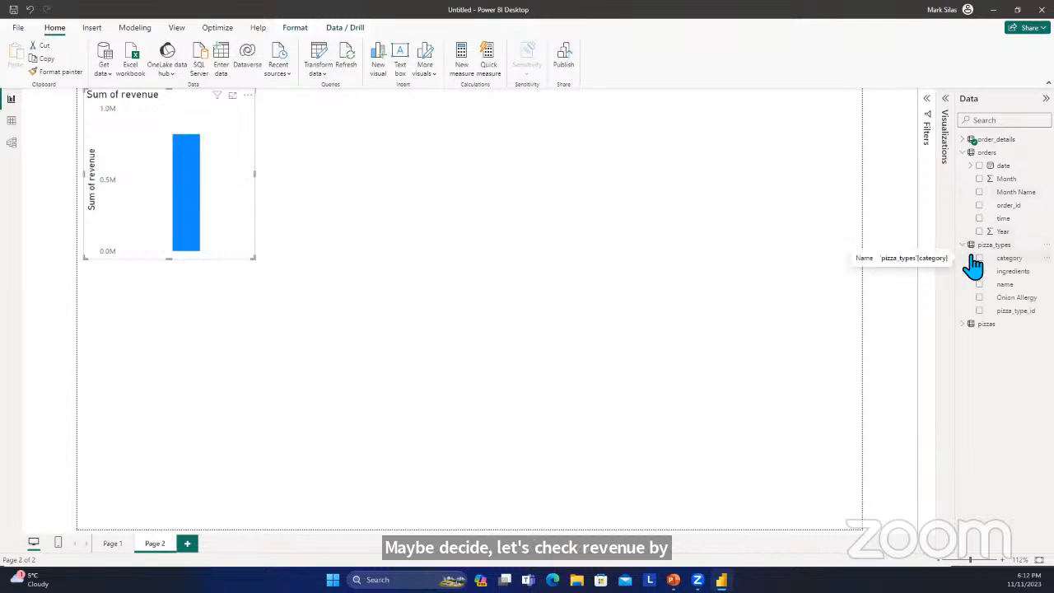
{"action": "left_click", "coordinate": [970, 326]}
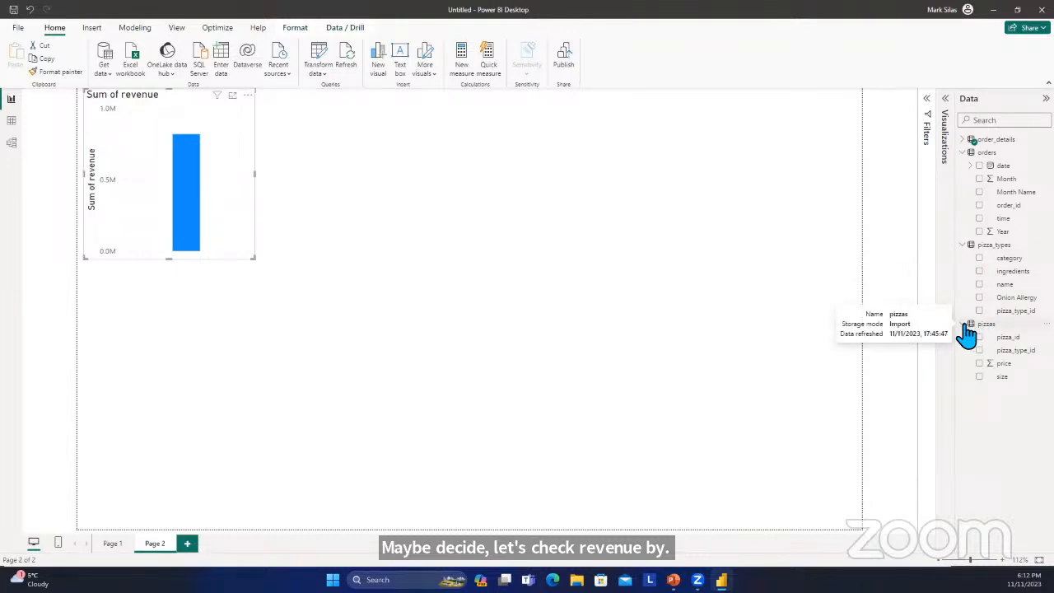
{"action": "left_click", "coordinate": [966, 326]}
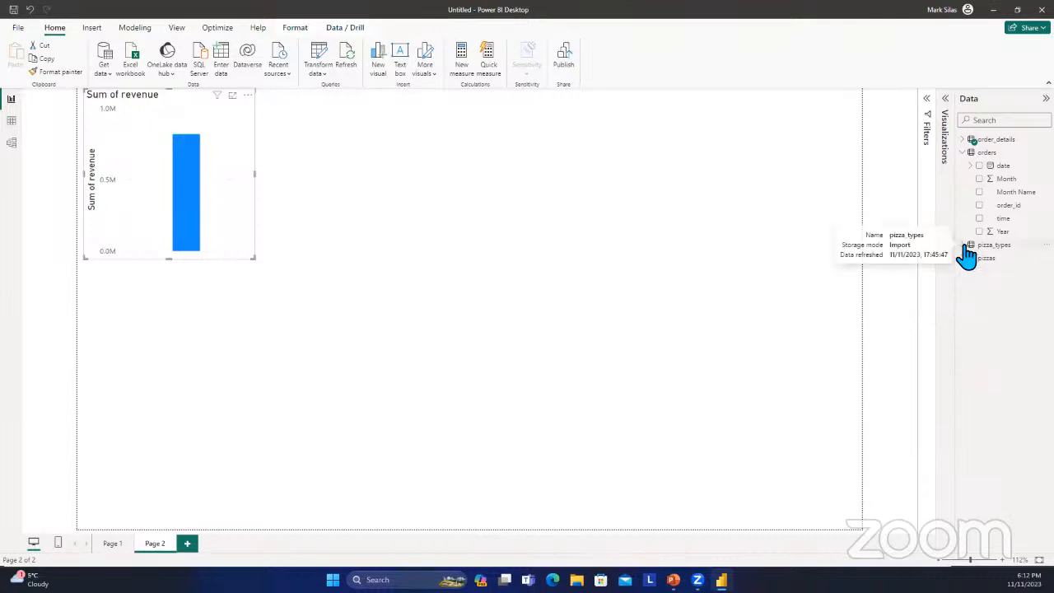
{"action": "left_click", "coordinate": [963, 245]}
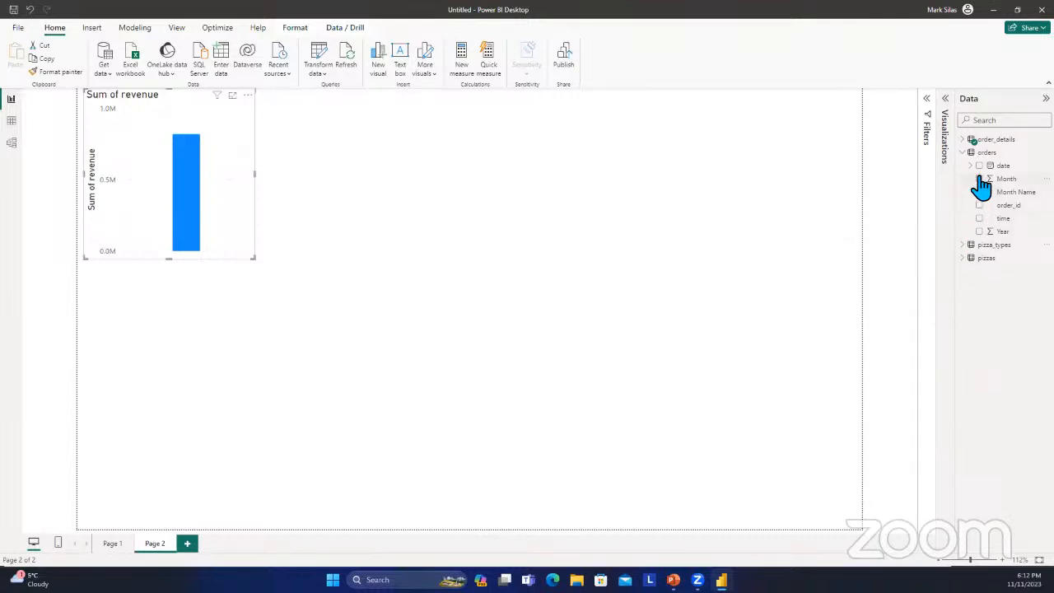
{"action": "left_click", "coordinate": [967, 140]}
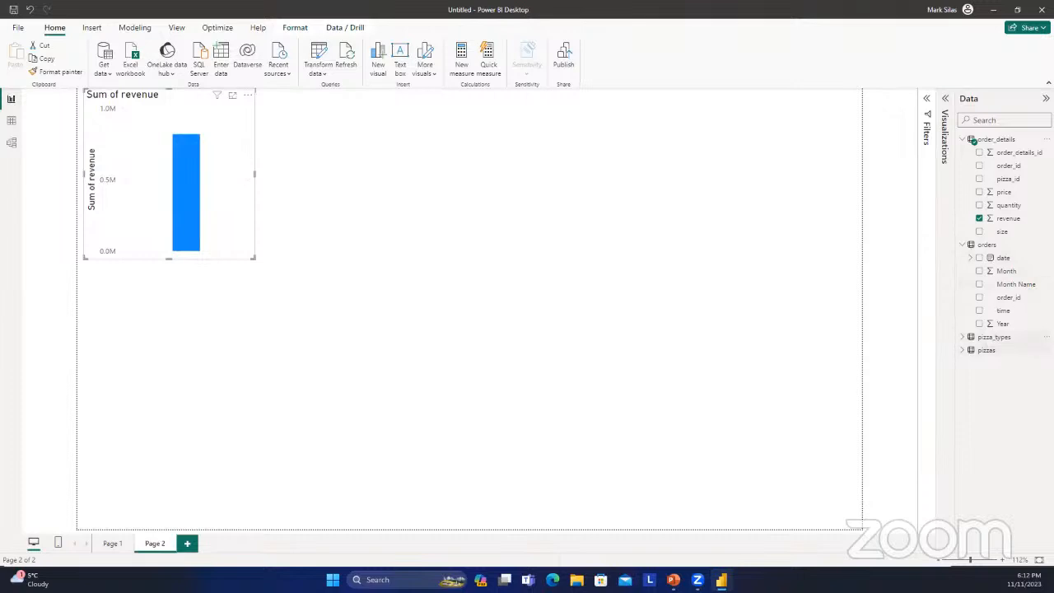
{"action": "left_click", "coordinate": [968, 245]}
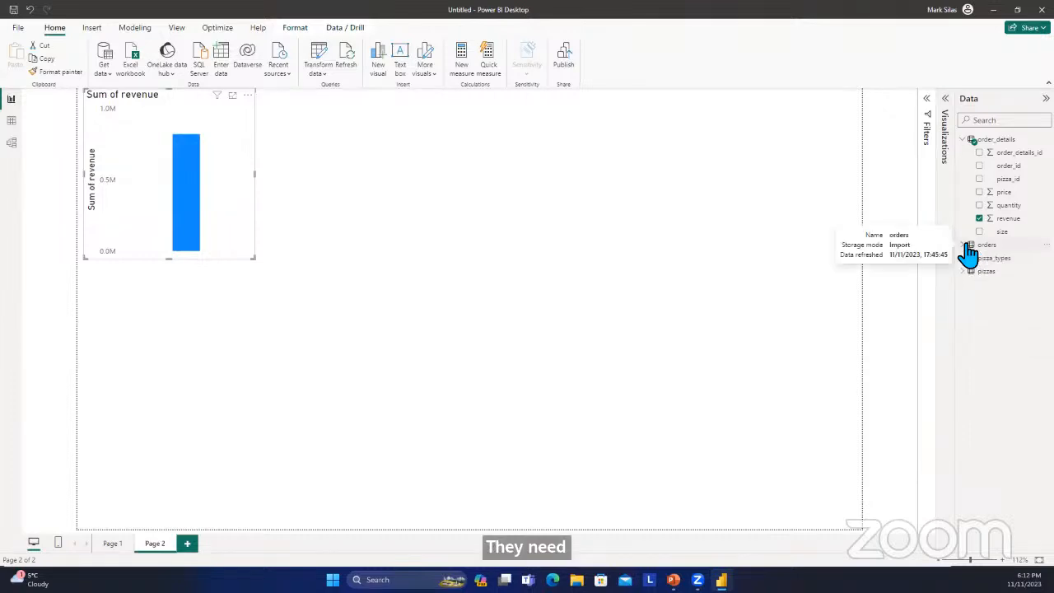
{"action": "left_click", "coordinate": [966, 258]}
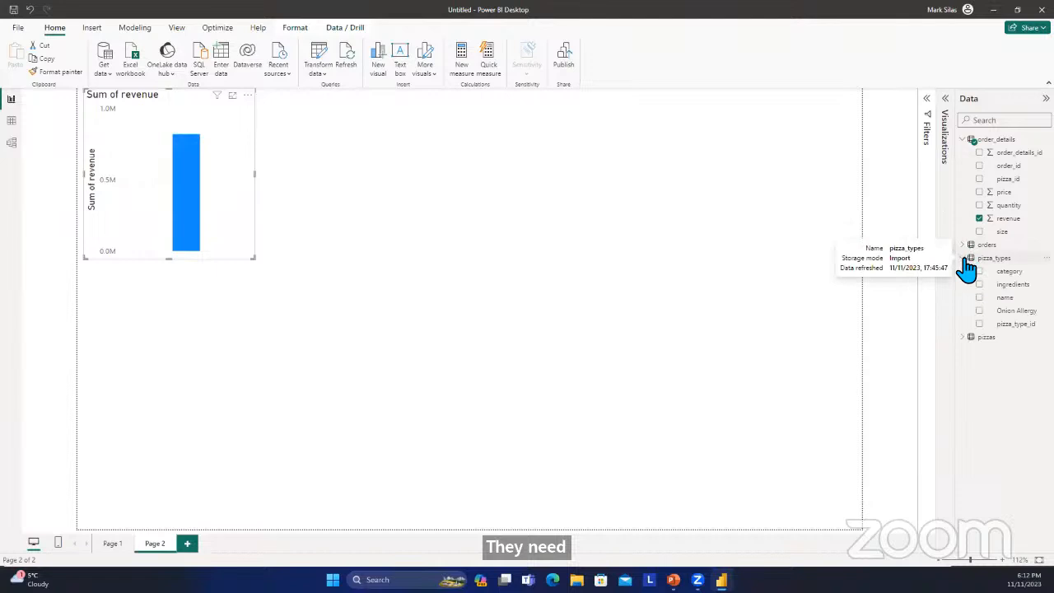
{"action": "left_click", "coordinate": [981, 298]}
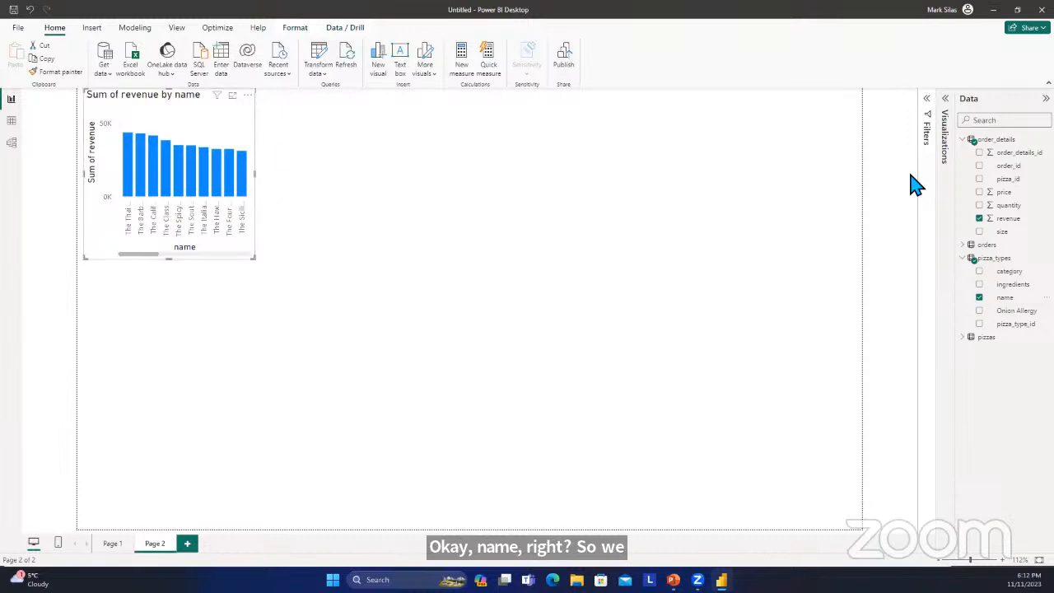
Make the revenue by name visual a stacked column chart and widen it across most of the page.
{"action": "left_click", "coordinate": [944, 107]}
{"action": "left_click", "coordinate": [883, 156]}
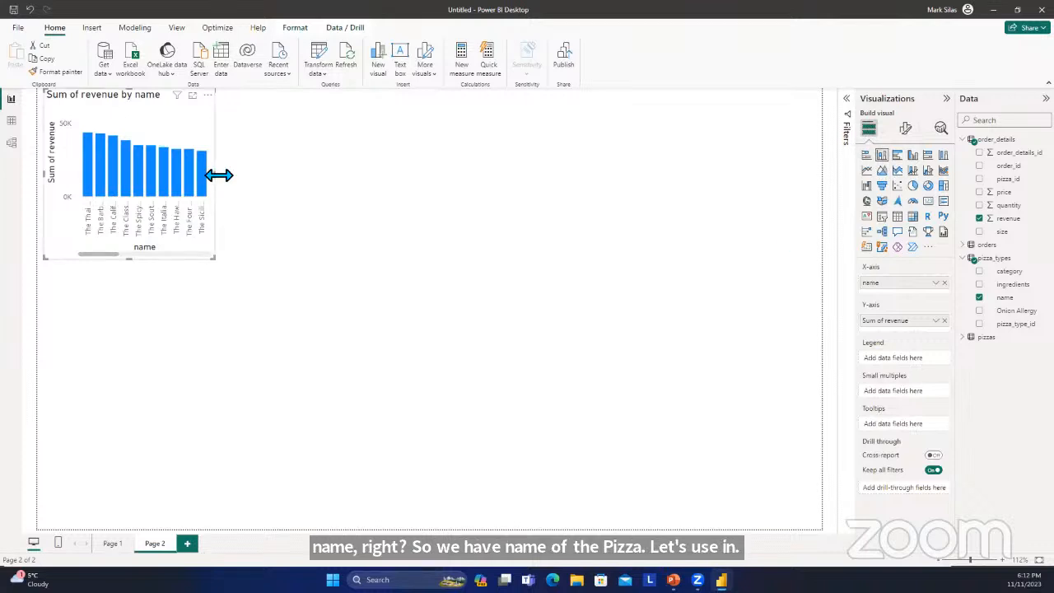
{"action": "left_click_drag", "start_coordinate": [215, 175], "coordinate": [483, 175]}
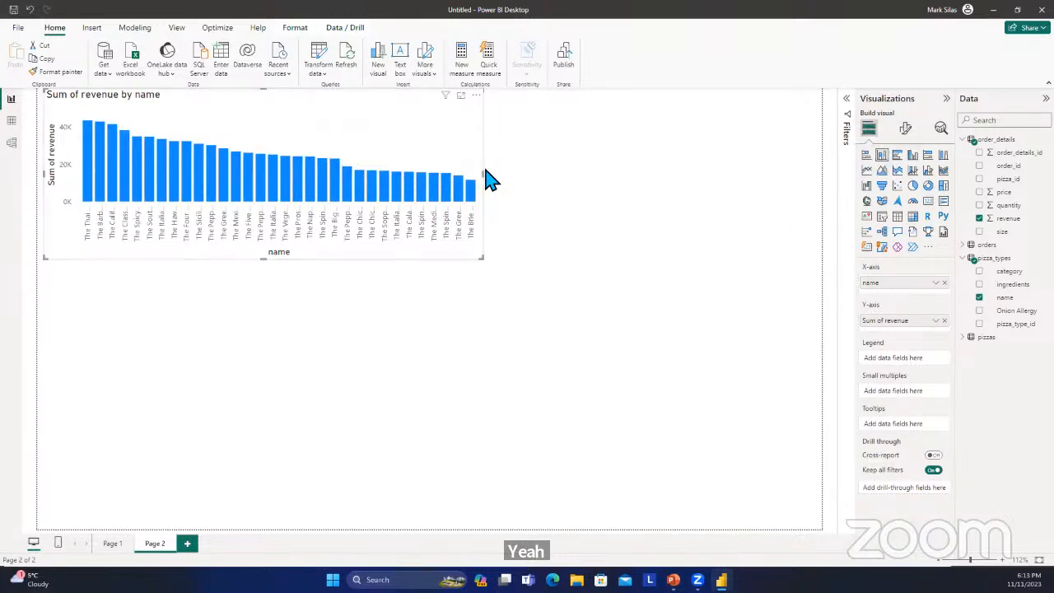
{"action": "left_click_drag", "start_coordinate": [485, 176], "coordinate": [711, 237]}
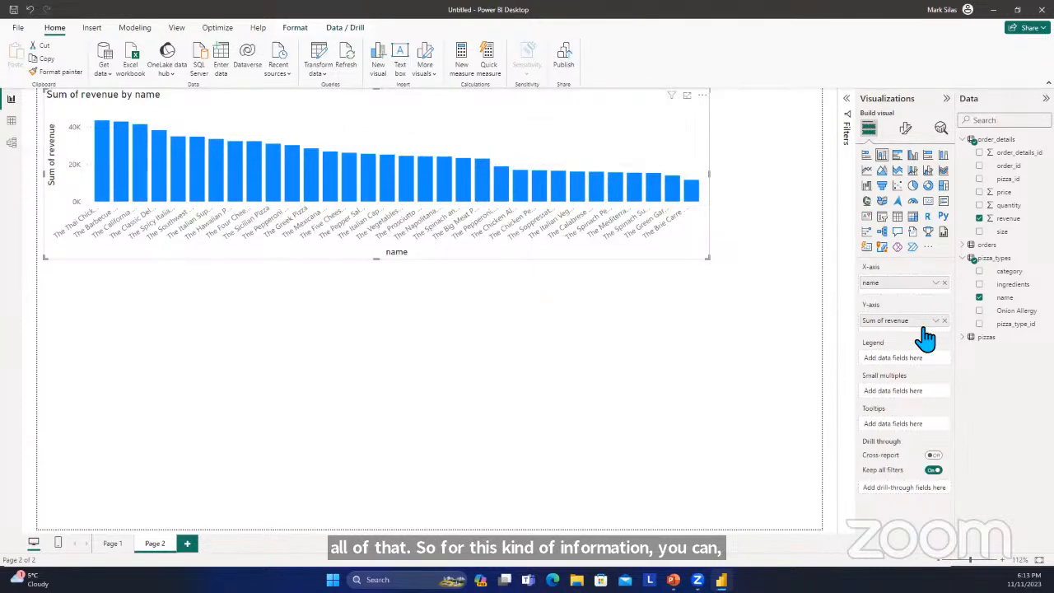
Set the filter type of the name field on the revenue by name chart to Top N.
{"action": "left_click", "coordinate": [847, 99]}
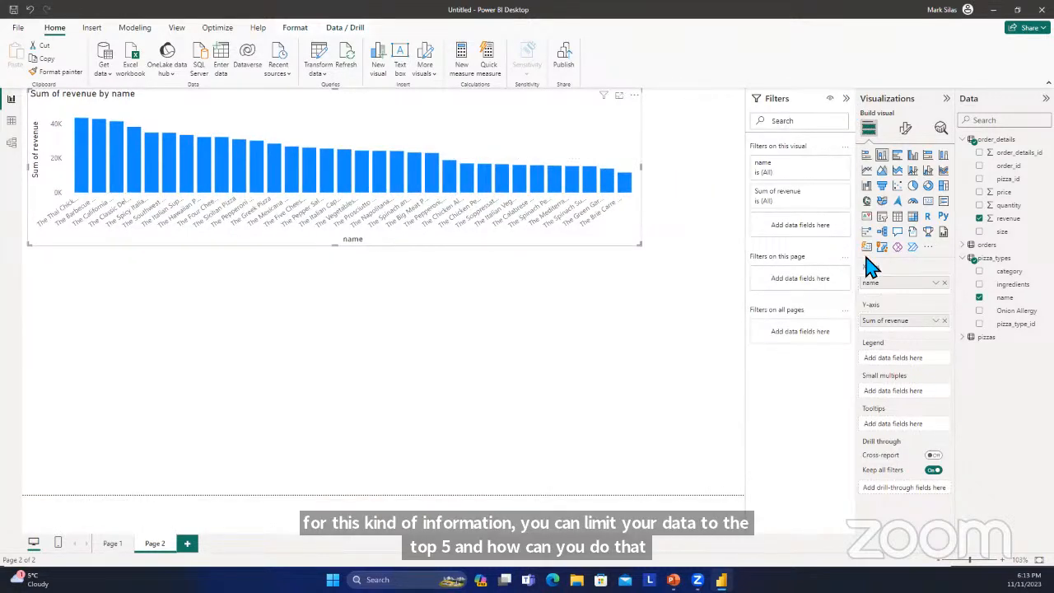
{"action": "left_click", "coordinate": [828, 164]}
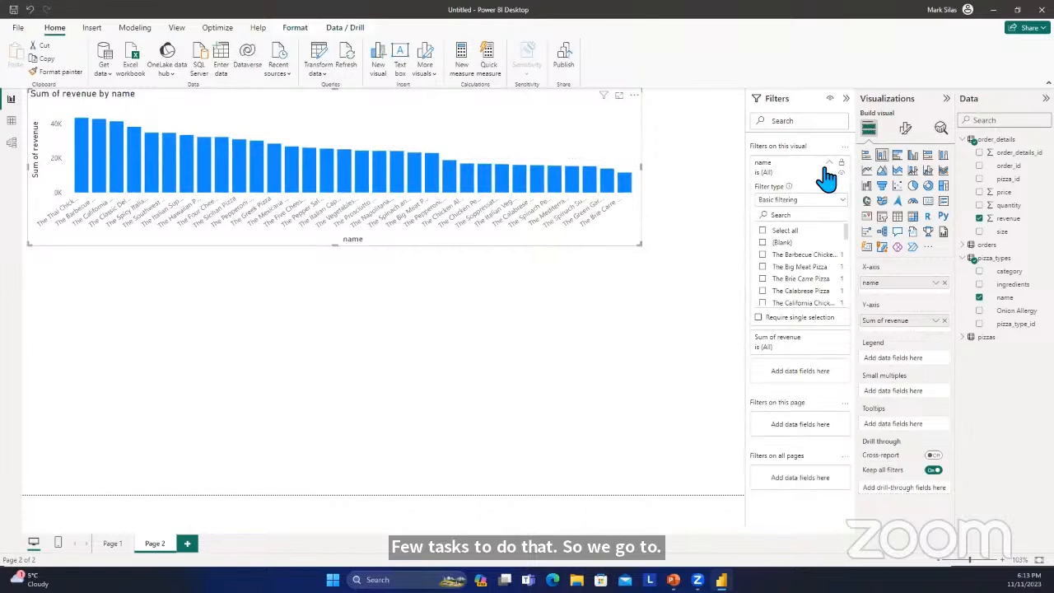
{"action": "left_click", "coordinate": [828, 203]}
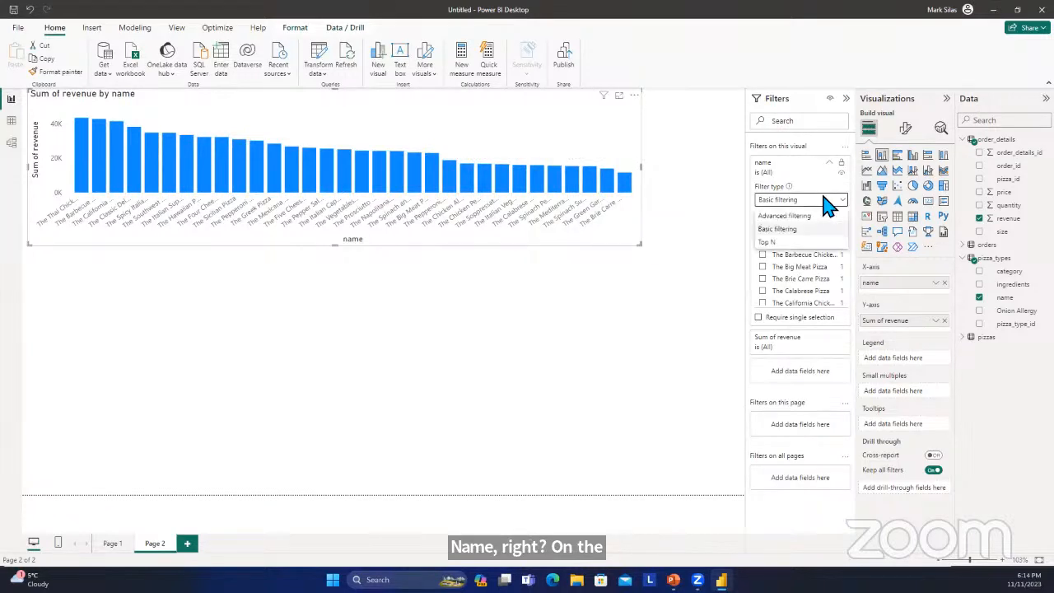
{"action": "left_click", "coordinate": [803, 242]}
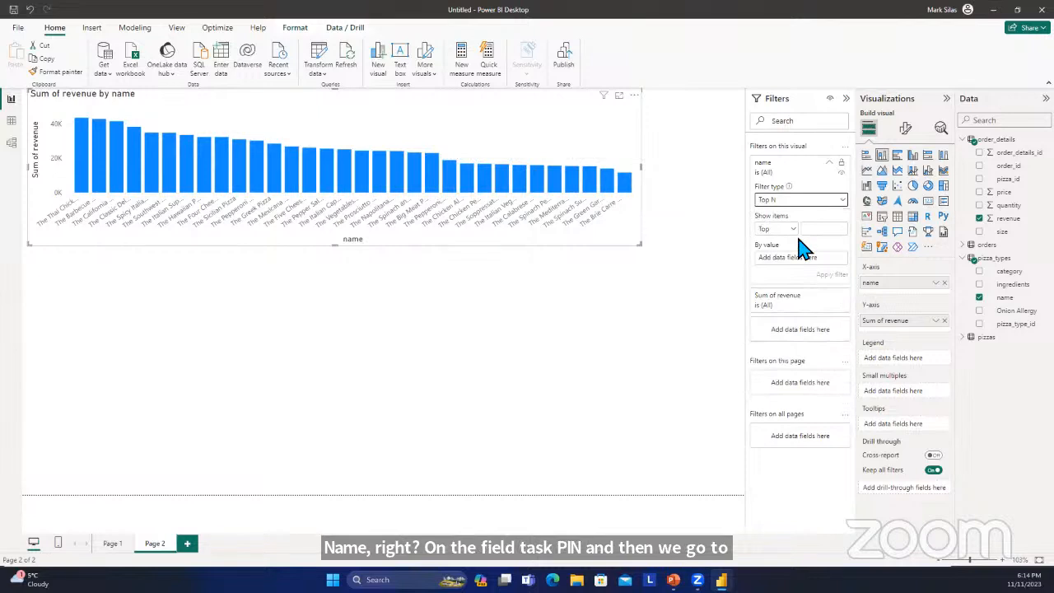
{"action": "left_click", "coordinate": [777, 229]}
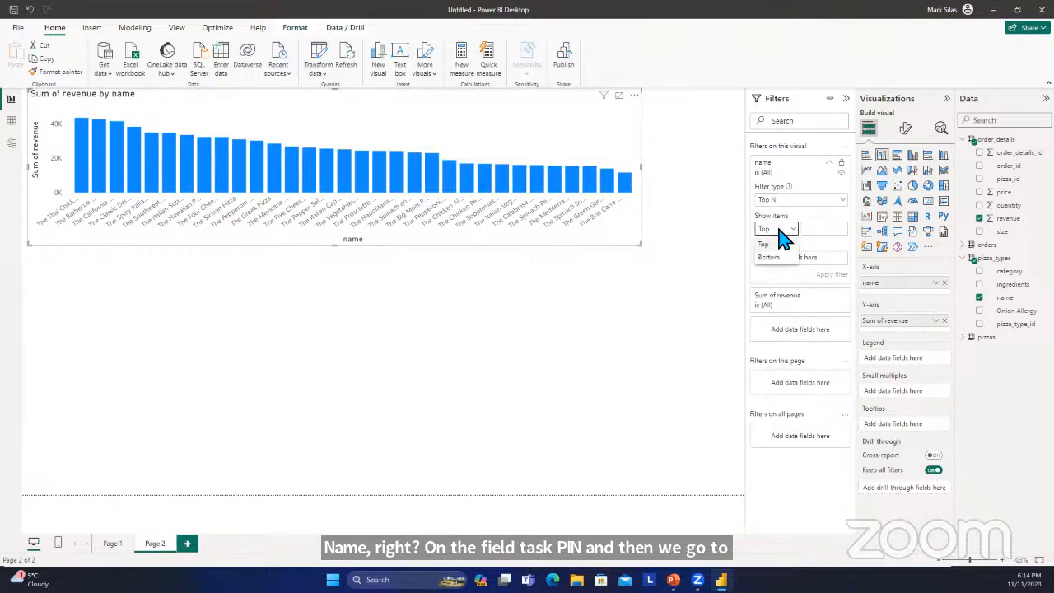
{"action": "left_click", "coordinate": [769, 258]}
{"action": "left_click", "coordinate": [782, 230]}
{"action": "left_click", "coordinate": [786, 243]}
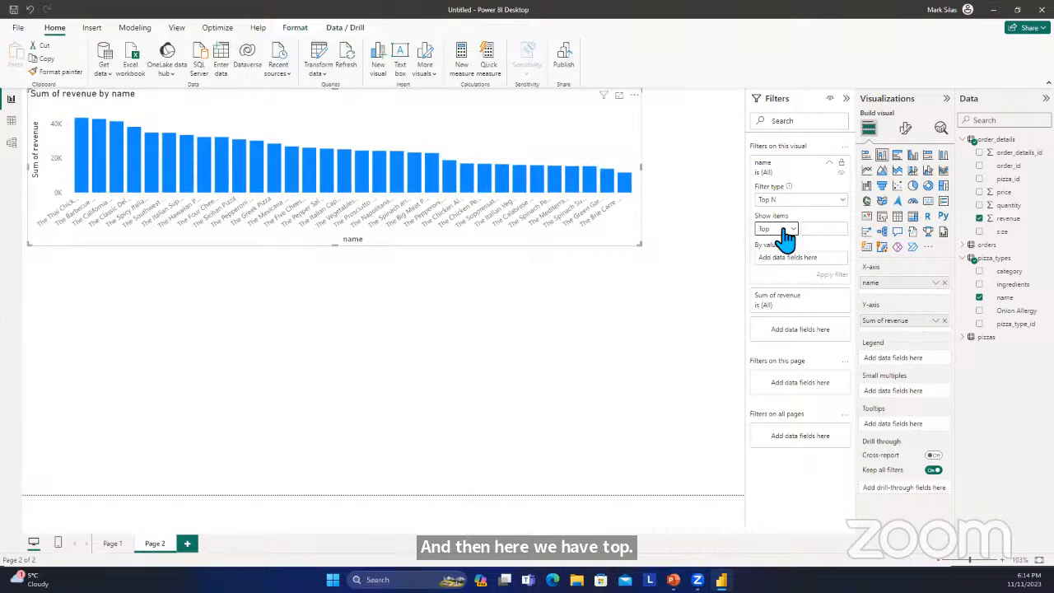
{"action": "left_click", "coordinate": [786, 230]}
{"action": "left_click", "coordinate": [782, 258]}
{"action": "left_click", "coordinate": [783, 229]}
{"action": "left_click", "coordinate": [764, 245]}
Limit the chart to the top 5 names by Sum of revenue, and enlarge it in both width and height.
{"action": "left_click", "coordinate": [821, 231]}
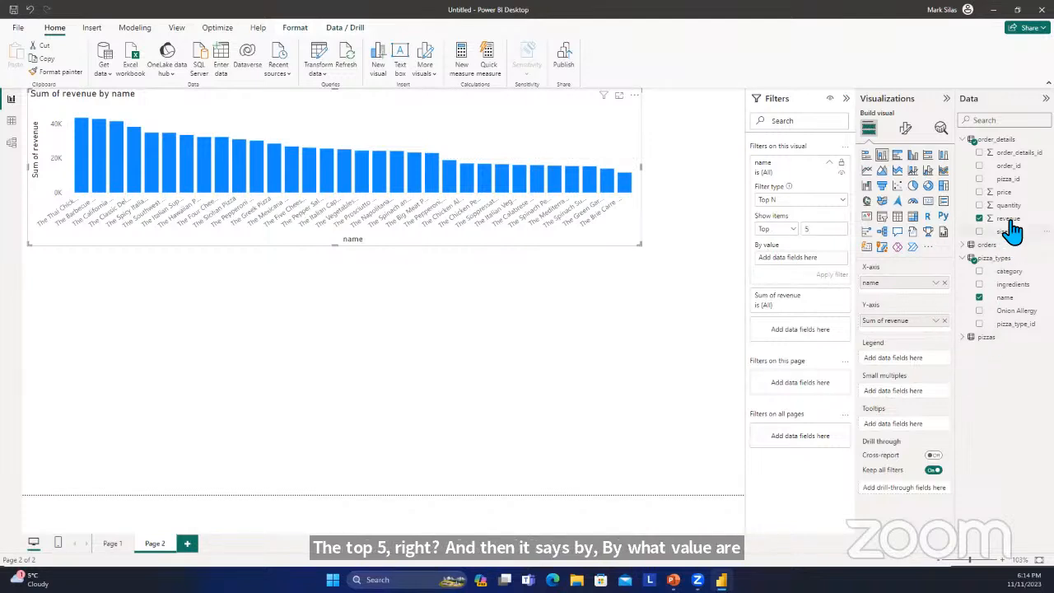
{"action": "left_click_drag", "start_coordinate": [1008, 218], "coordinate": [819, 262]}
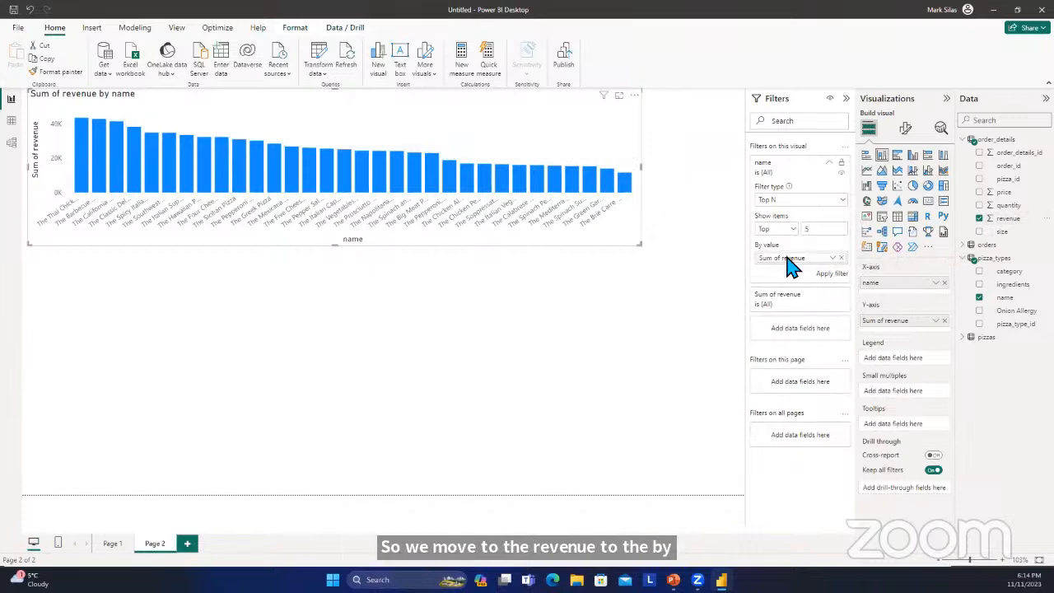
{"action": "left_click", "coordinate": [832, 276]}
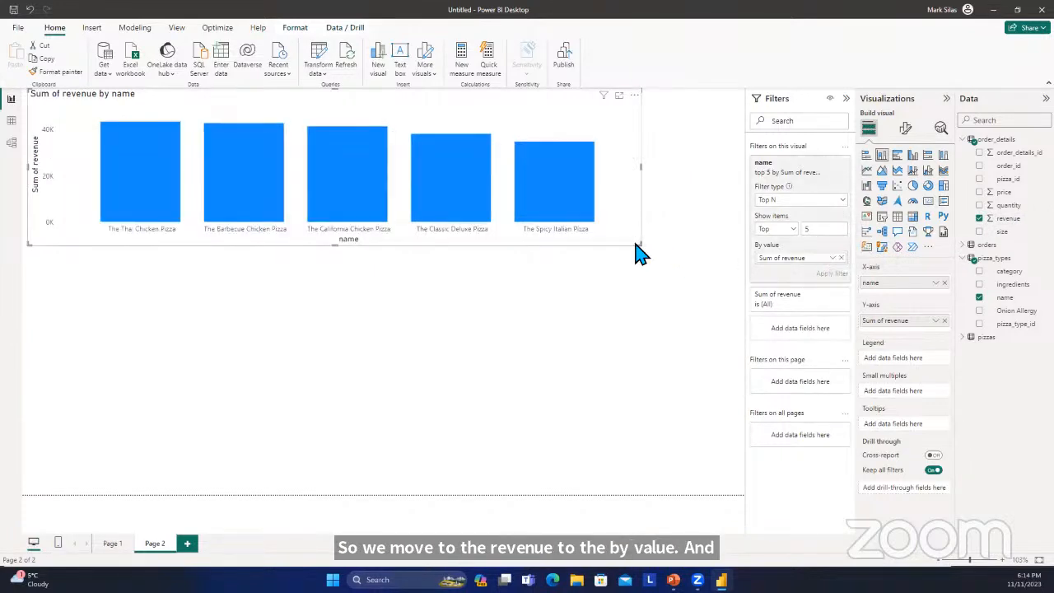
{"action": "left_click_drag", "start_coordinate": [641, 245], "coordinate": [658, 257]}
{"action": "left_click_drag", "start_coordinate": [672, 298], "coordinate": [745, 311]}
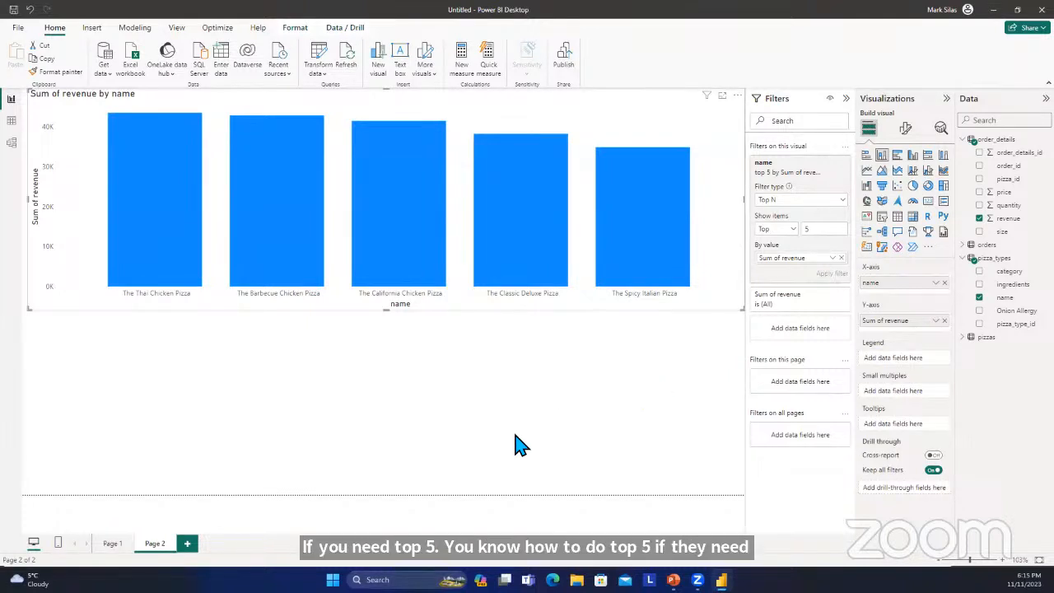
{"action": "left_click", "coordinate": [112, 545]}
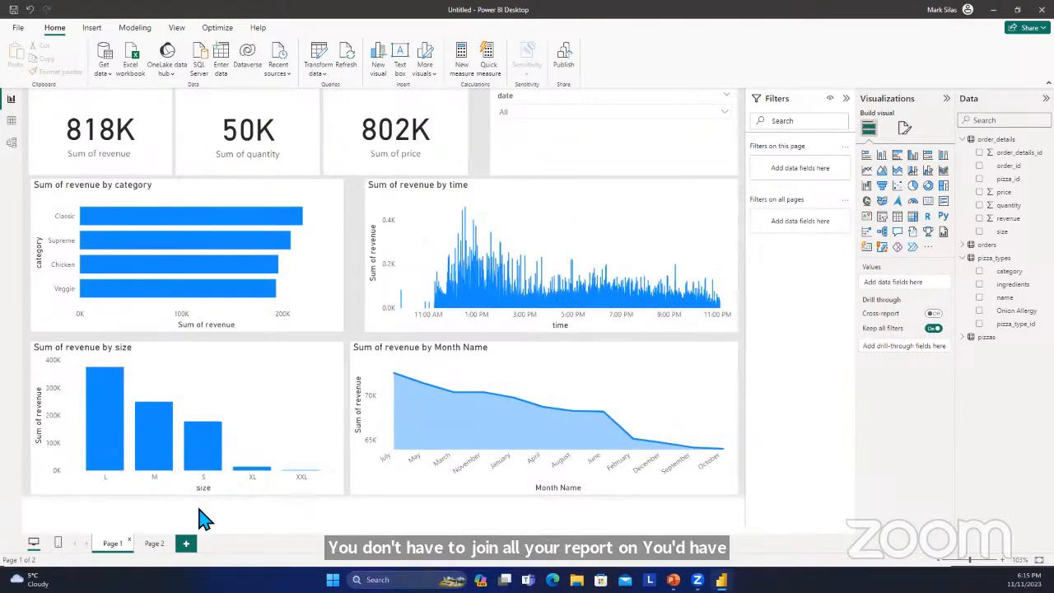
{"action": "left_click", "coordinate": [153, 546]}
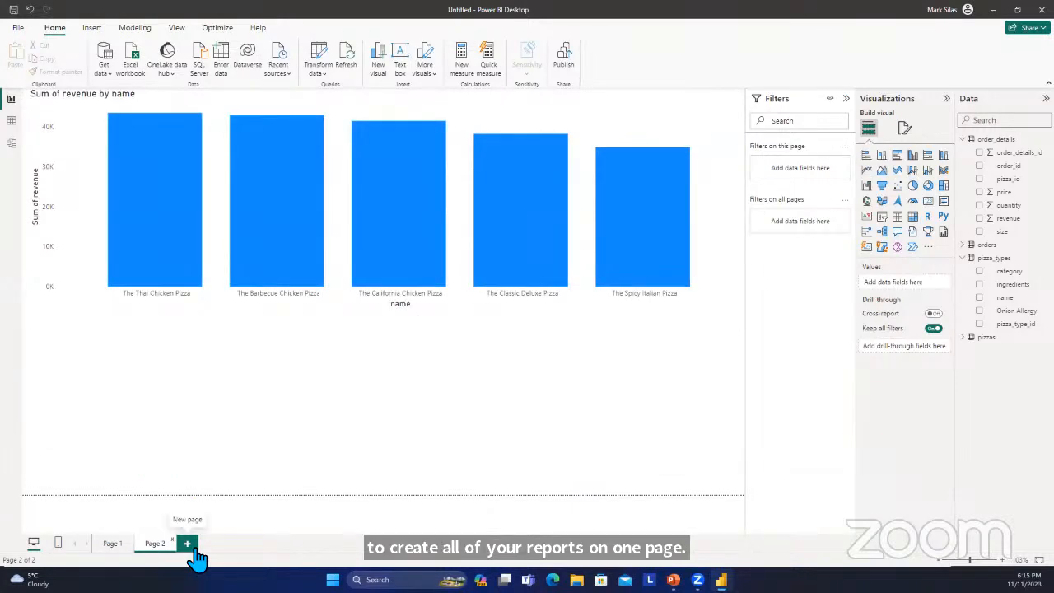
{"action": "left_click", "coordinate": [113, 553]}
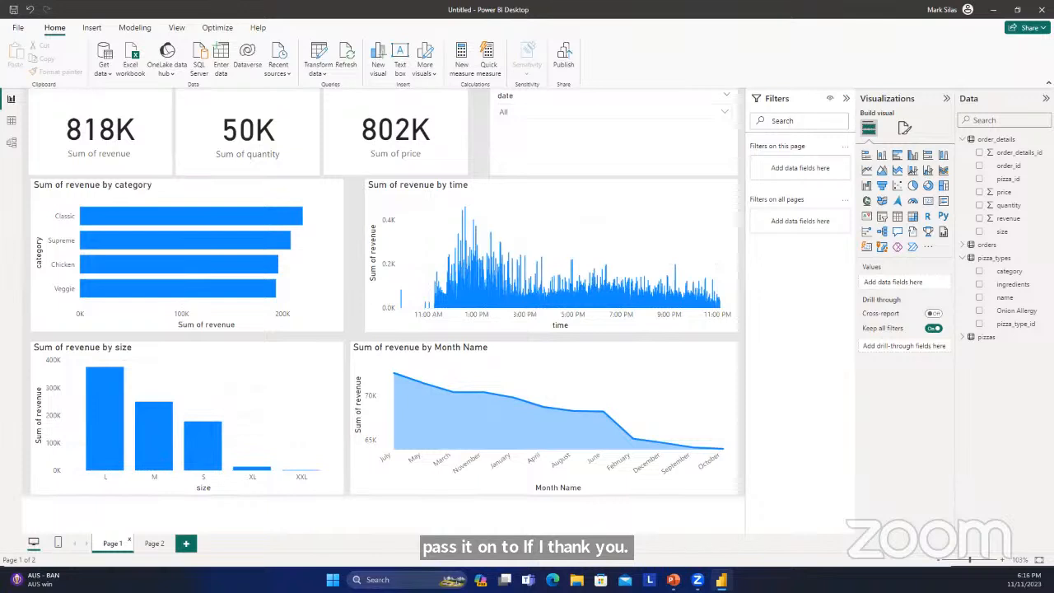
{"action": "left_click", "coordinate": [994, 12]}
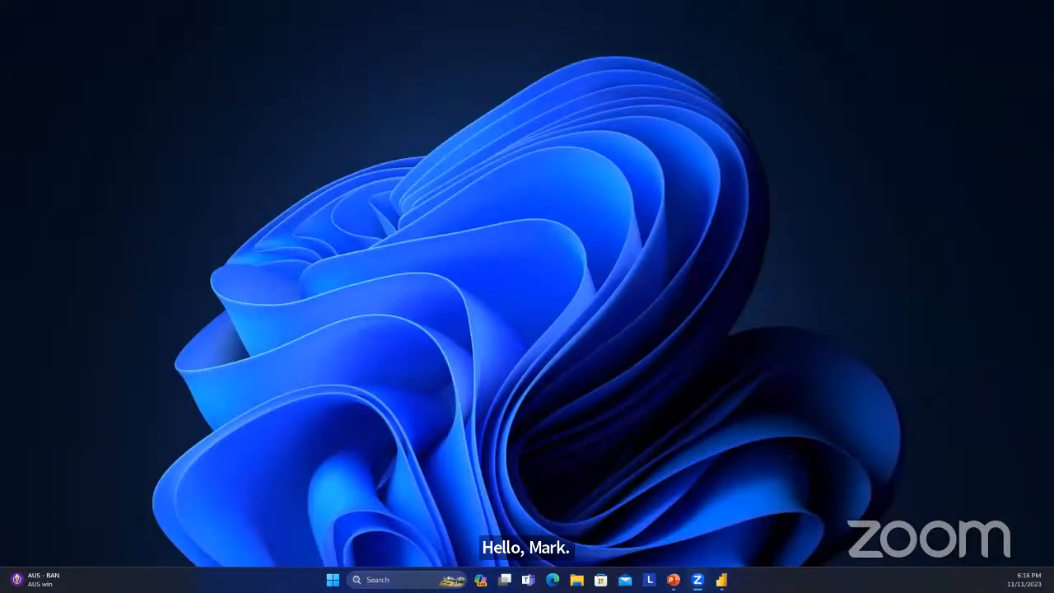
{"action": "left_click", "coordinate": [721, 580]}
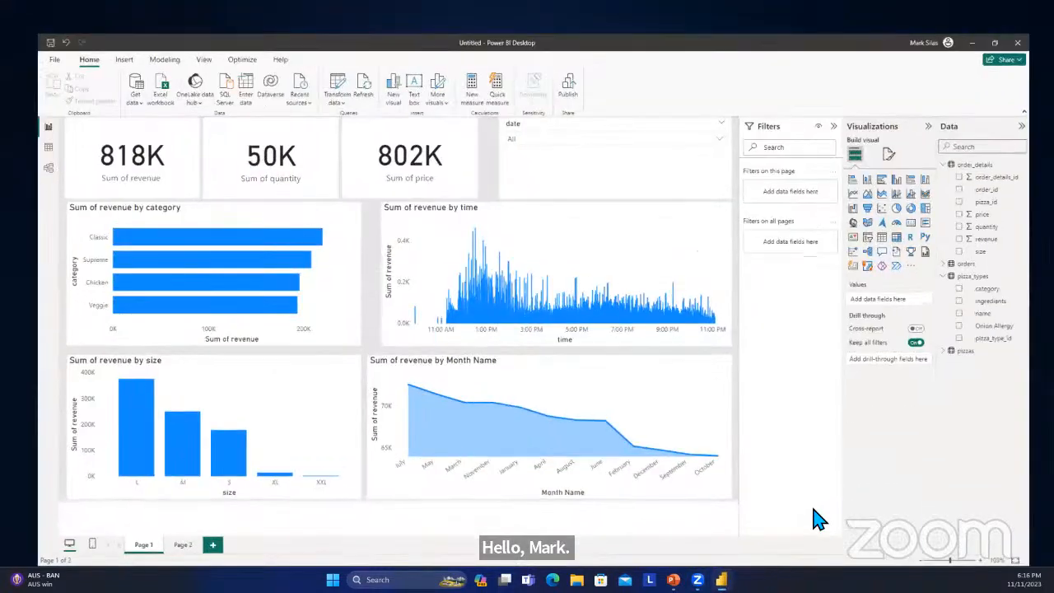